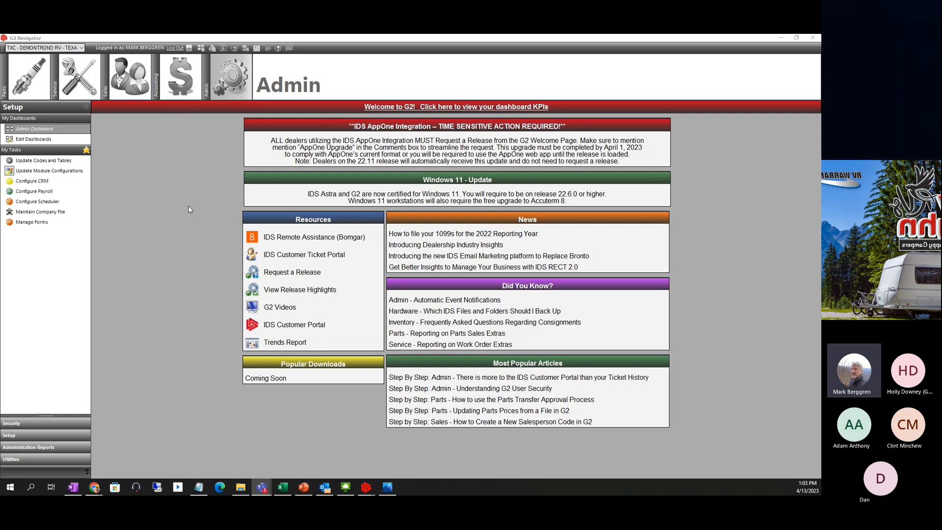
- Switch the Navigator to the Sales module, then bring the other open G2 window to the front
click(118, 76)
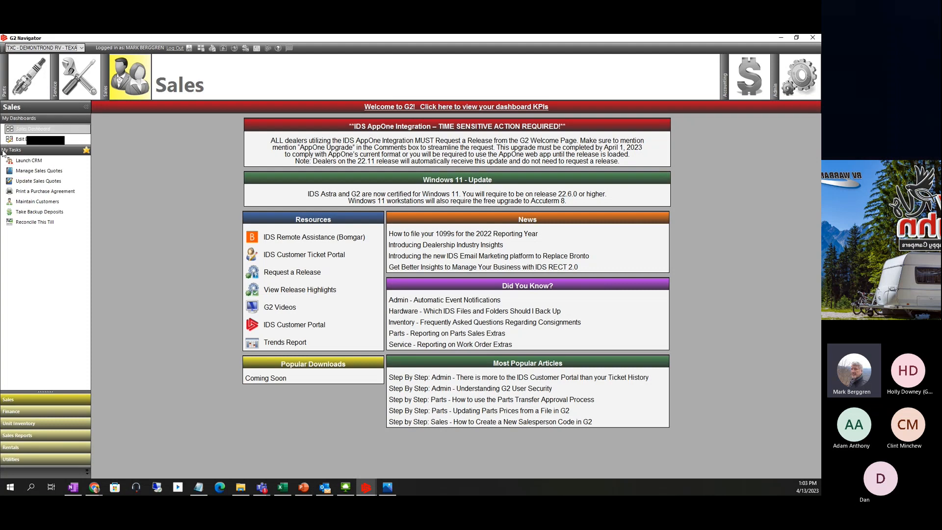
click(366, 488)
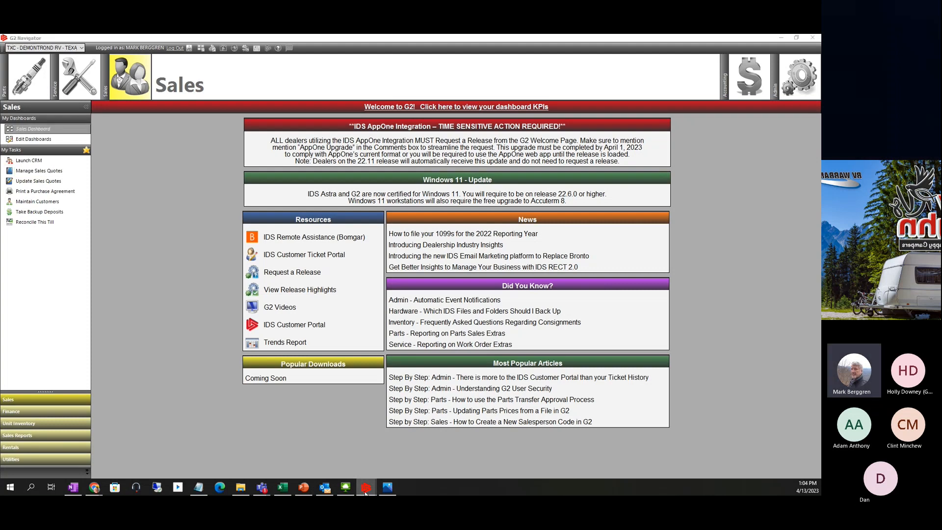
click(428, 454)
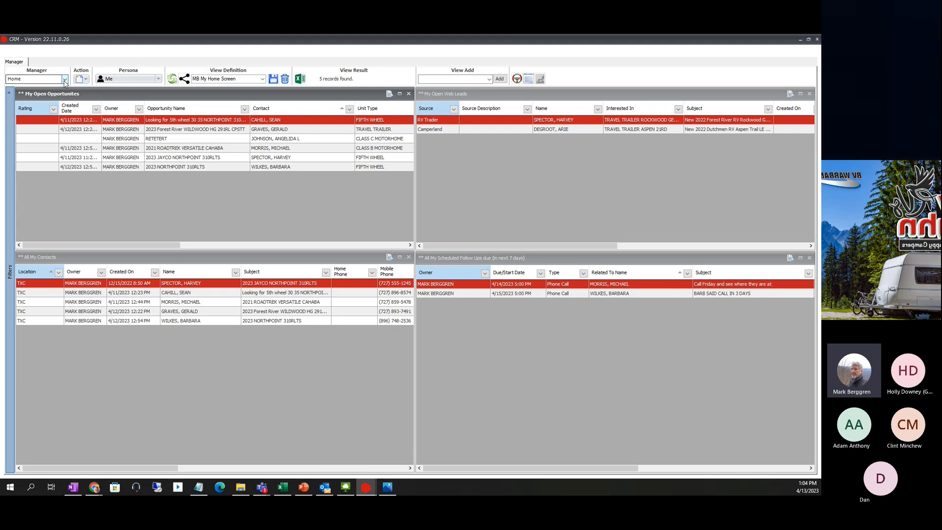
- Keep the Manager view on Home and make the My Open Opportunites panel active
click(64, 79)
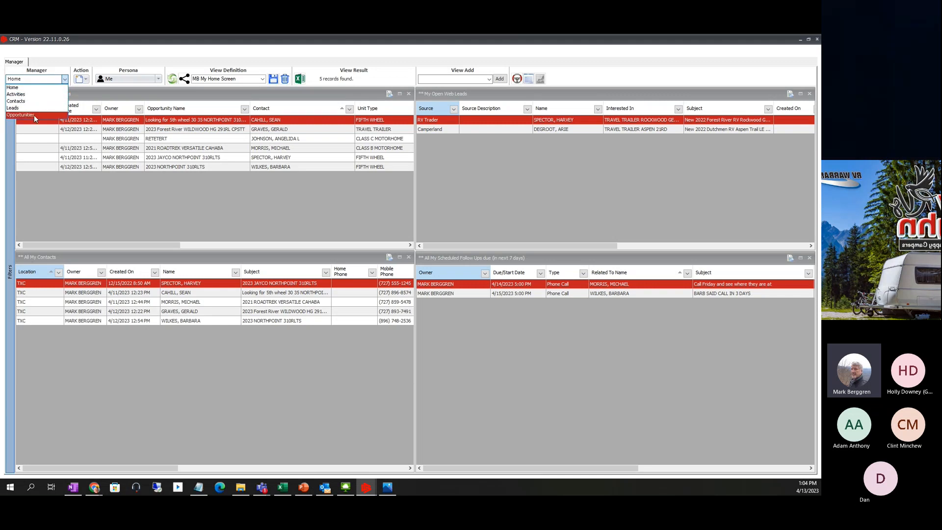
click(40, 89)
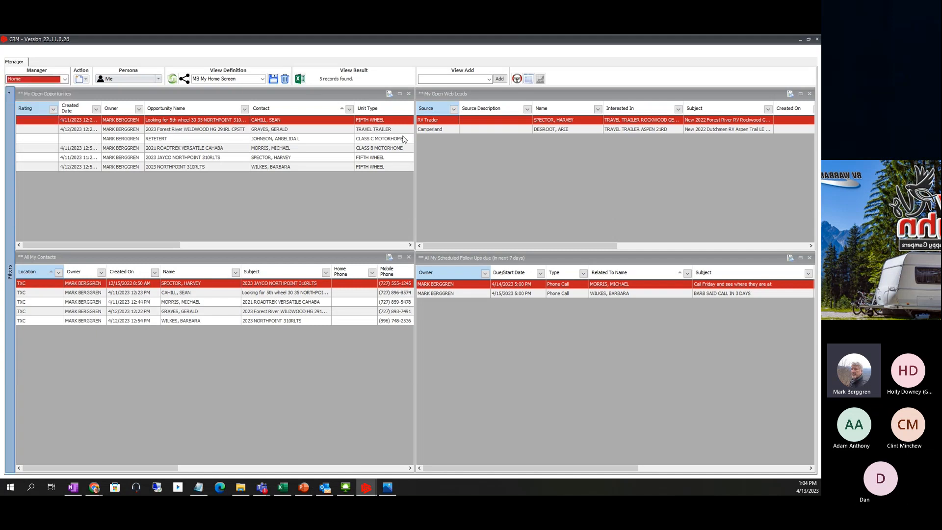
click(278, 92)
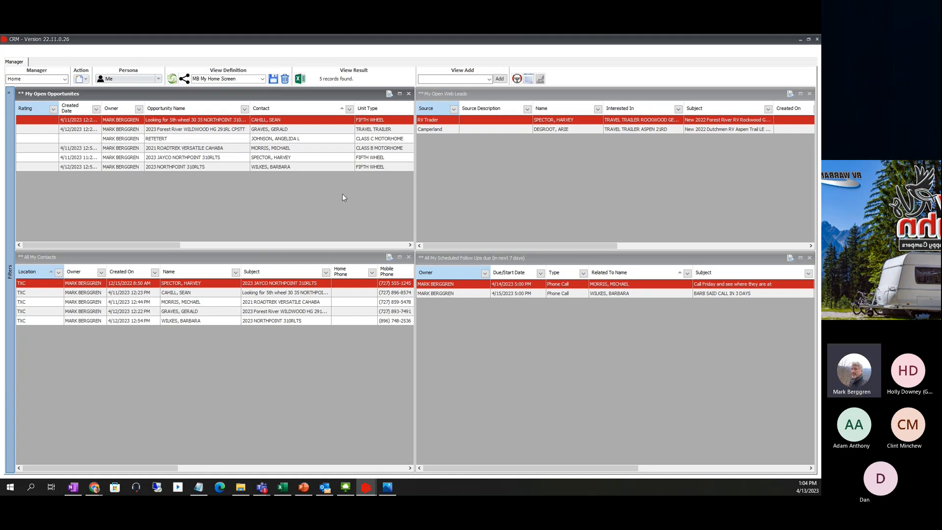
click(64, 79)
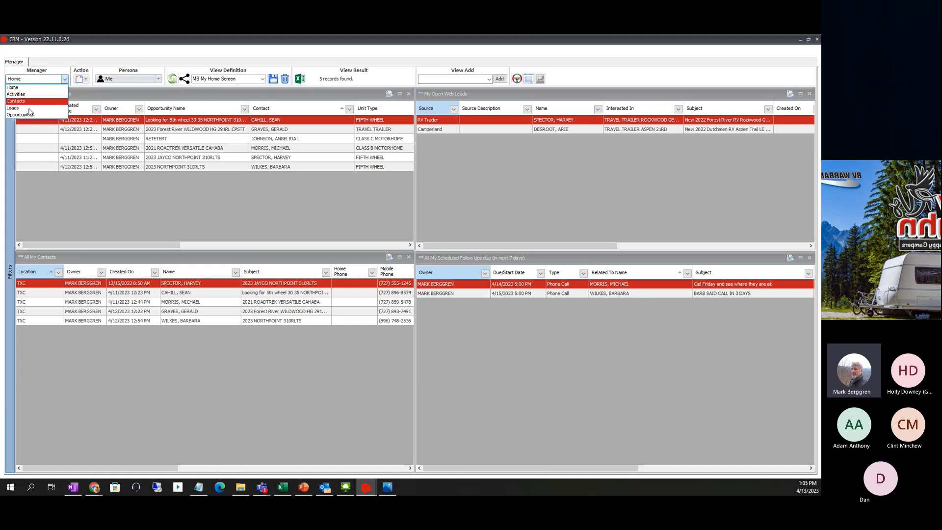
- Switch to the Opportunities manager, widen Created Date, and sort the six opportunities newest first
click(27, 113)
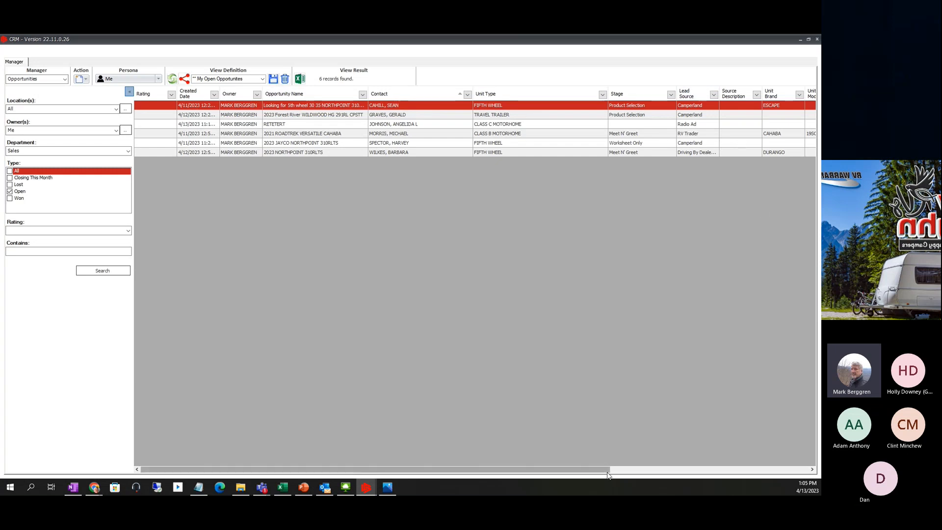
drag(607, 471, 819, 465)
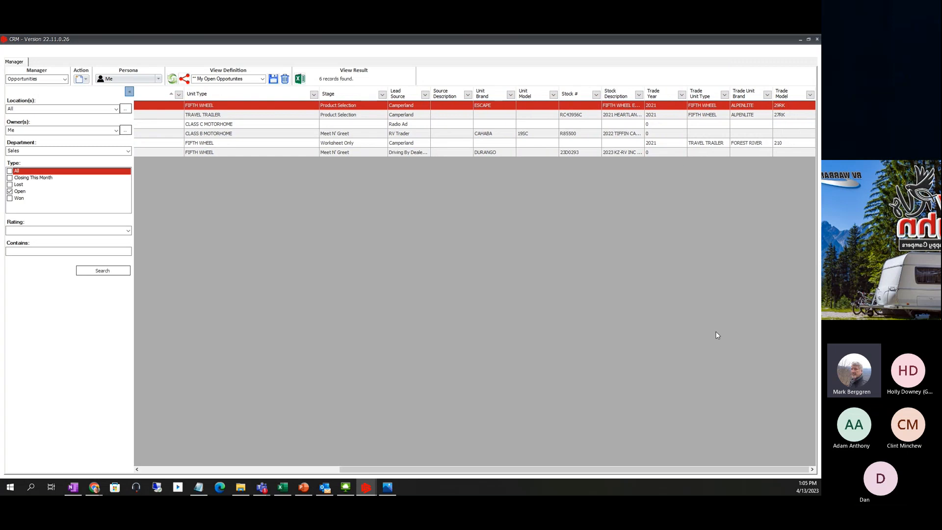
drag(650, 464, 451, 466)
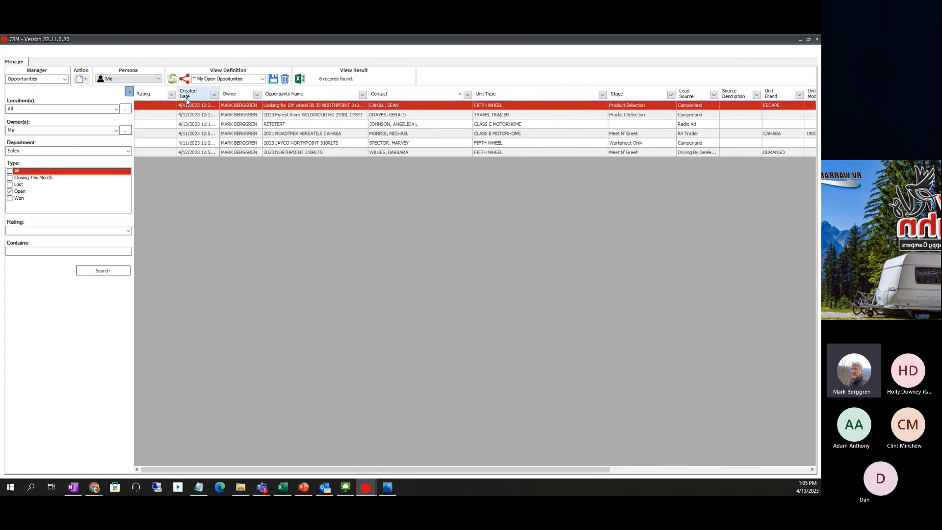
drag(220, 94, 253, 92)
click(205, 92)
click(205, 92)
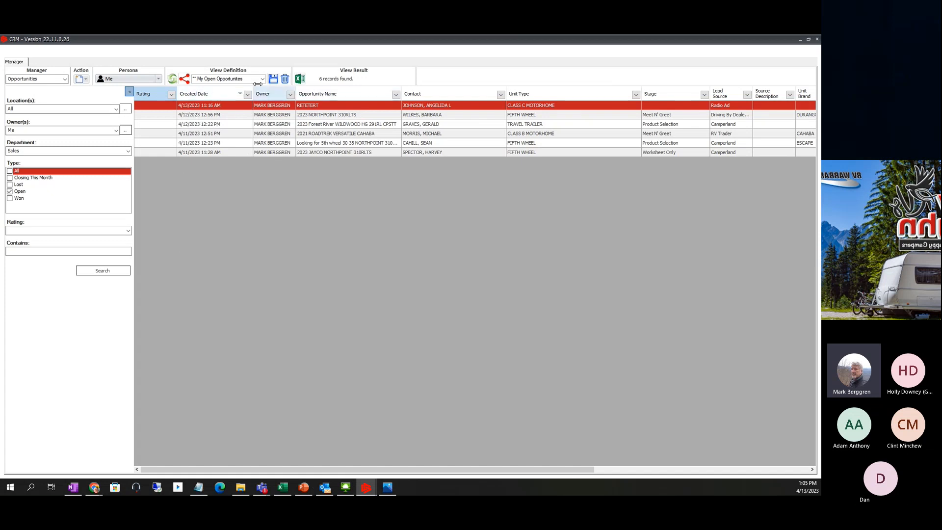
drag(252, 96, 235, 96)
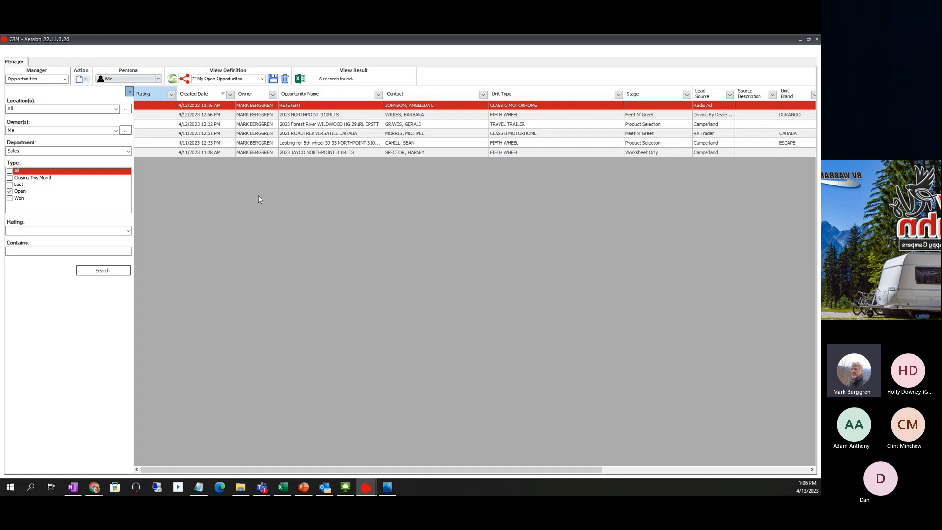
- Switch the Manager view from Home to Opportunities and back to Home
click(64, 81)
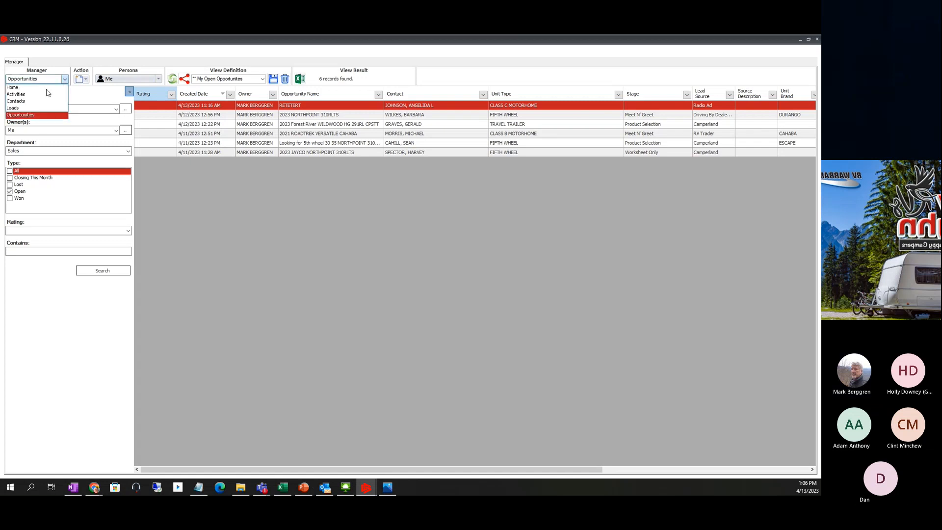
click(41, 88)
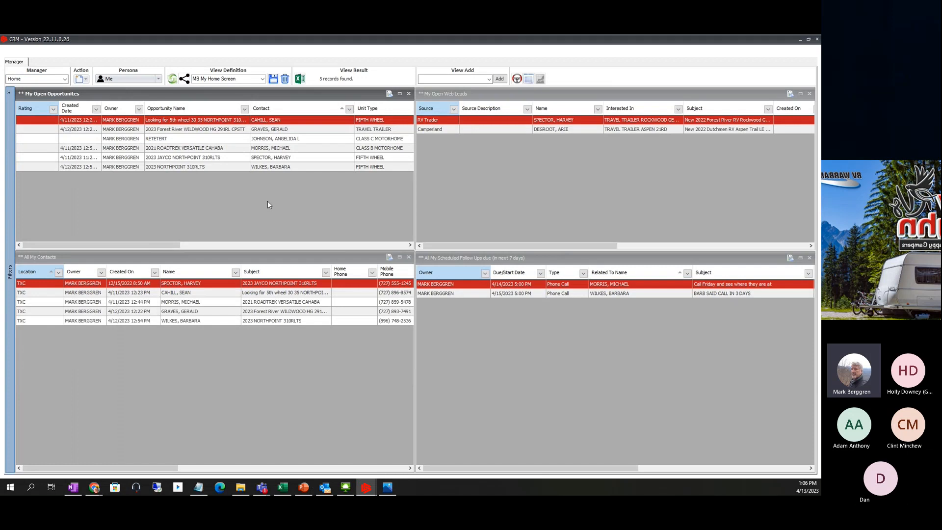
click(65, 79)
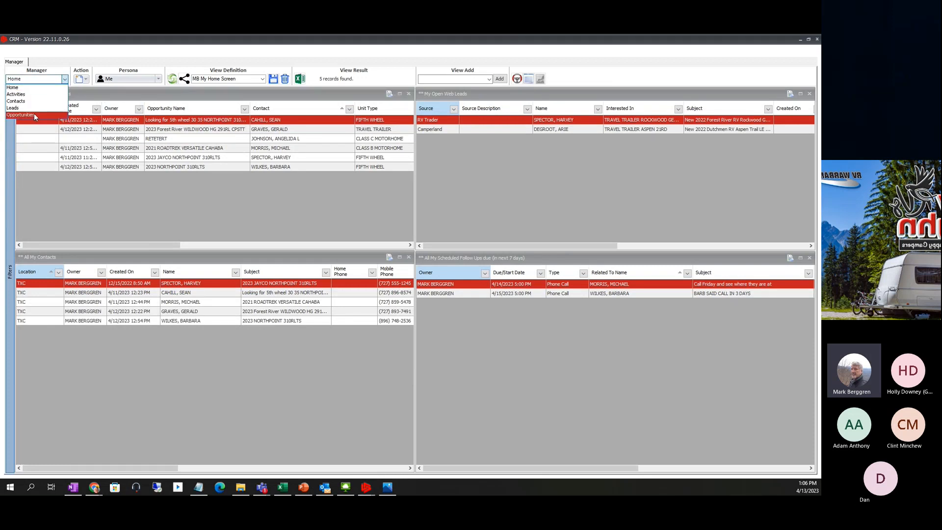
click(33, 114)
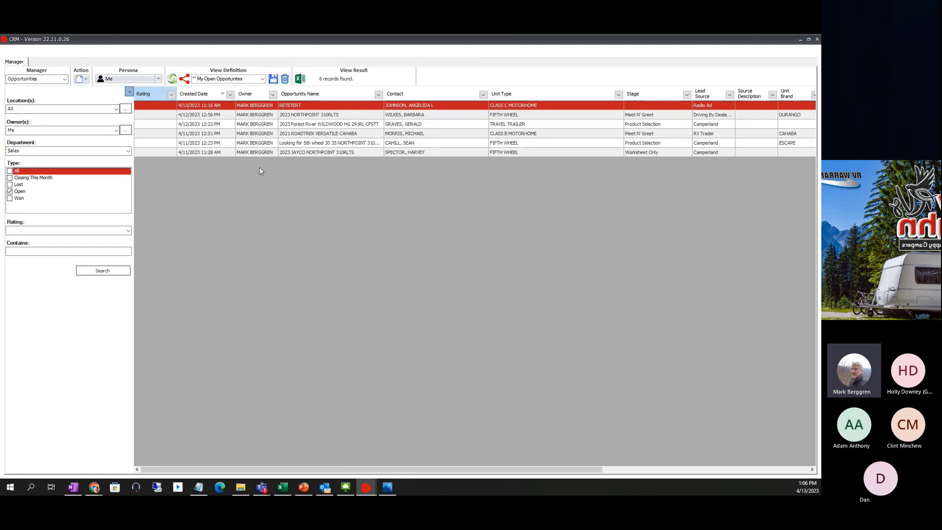
click(65, 83)
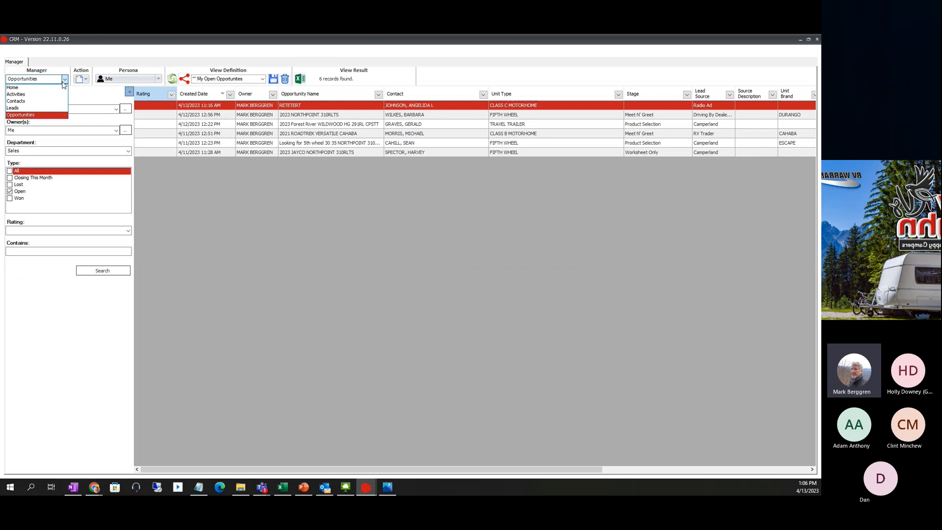
click(12, 88)
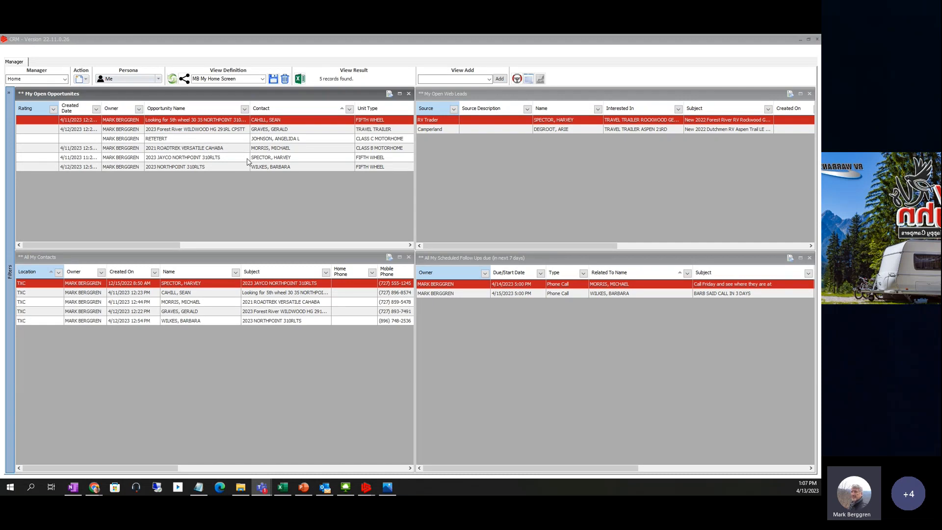
- Restore and re-maximize the CRM window, then list the saved view definitions
drag(170, 42, 305, 110)
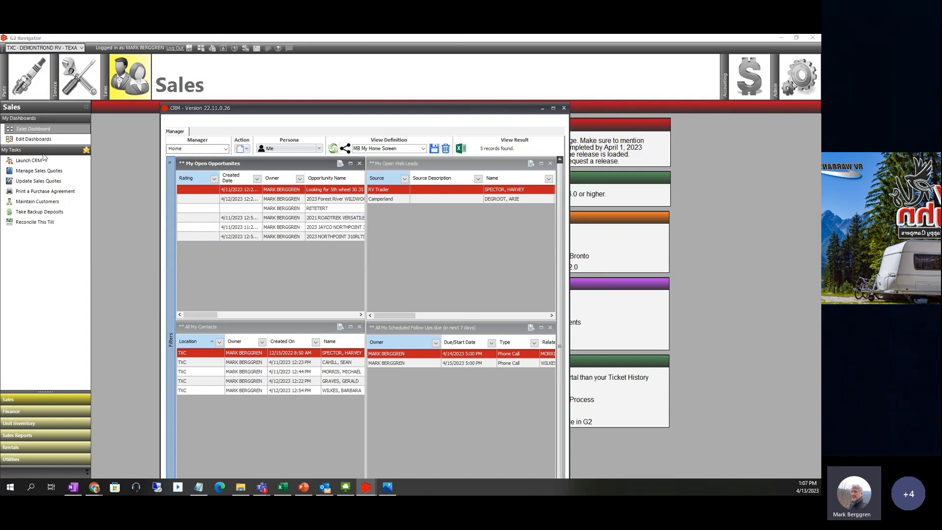
click(554, 107)
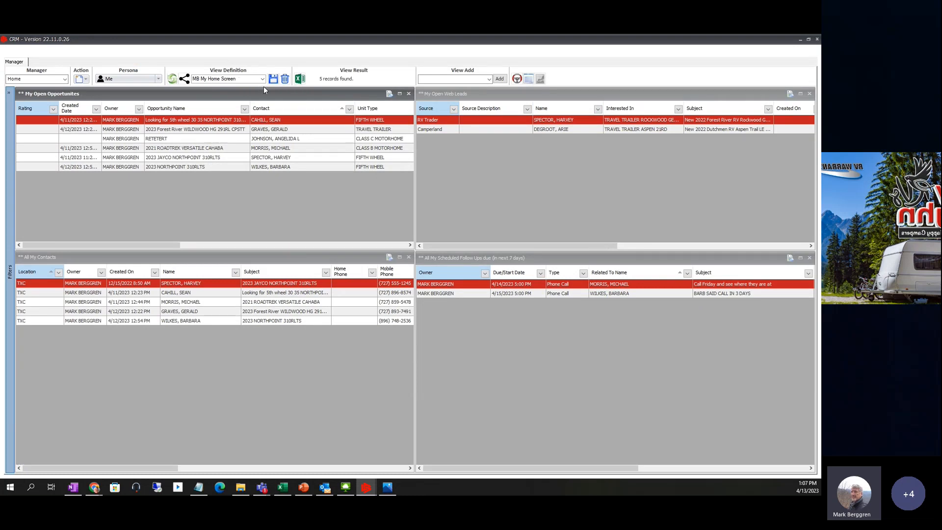
click(262, 79)
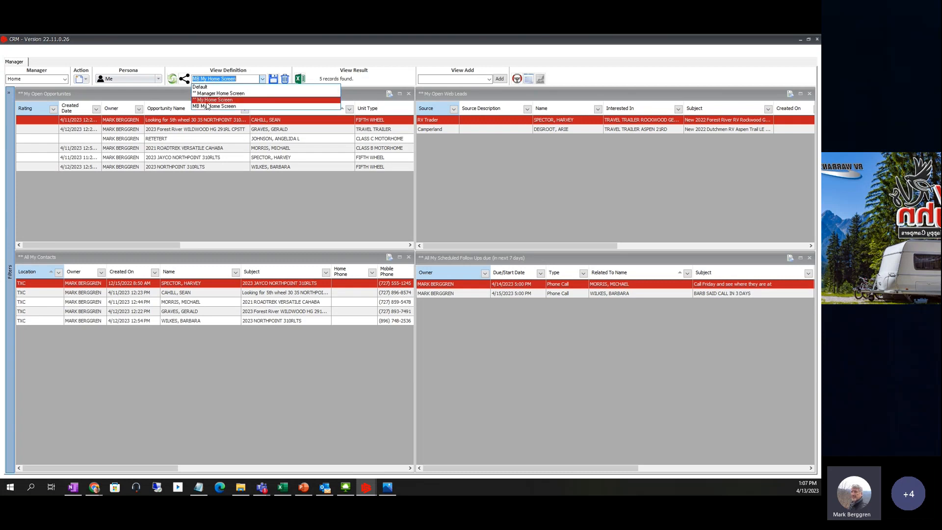
- Keep MB My Home Screen and activate the opportunities, web leads, contacts and follow-ups panels in turn
click(203, 106)
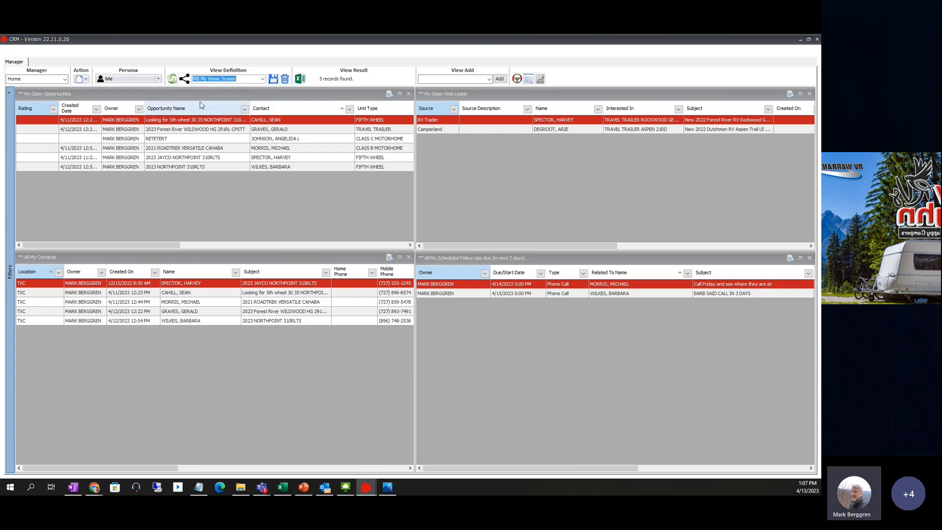
click(131, 92)
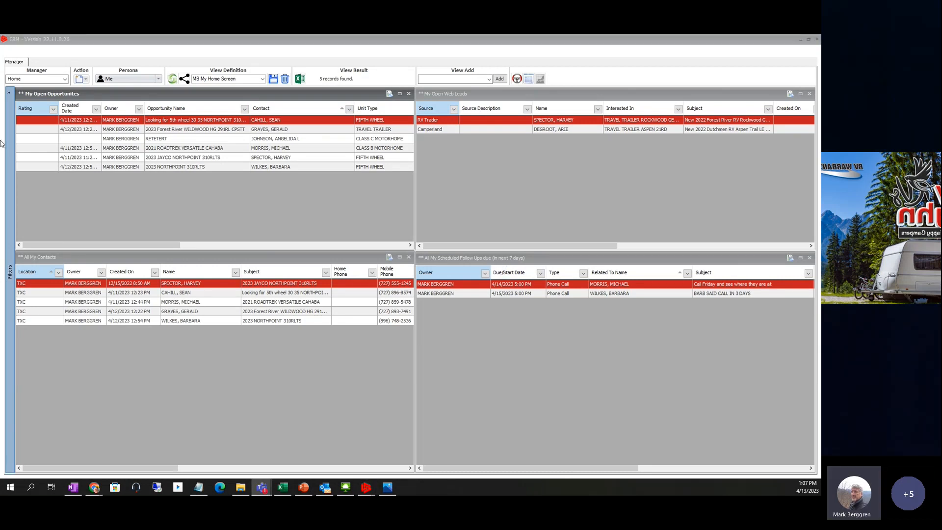
click(121, 92)
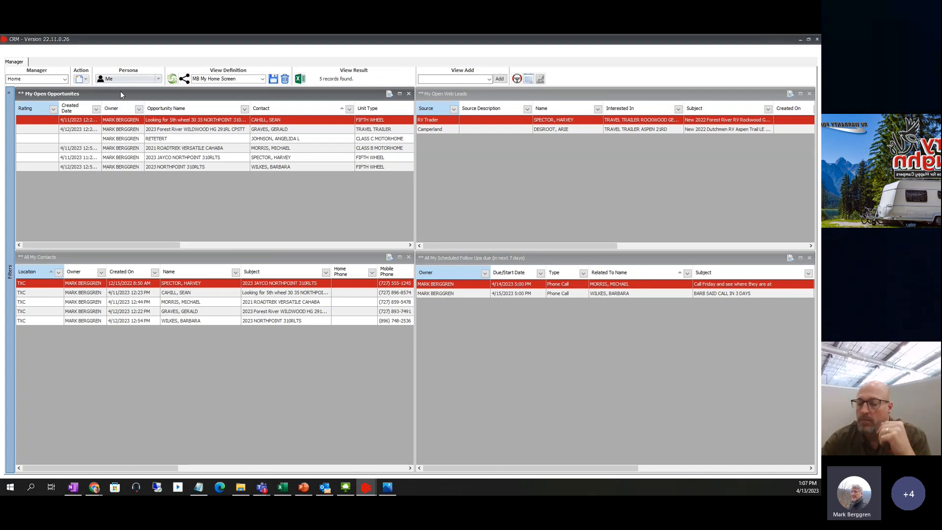
click(447, 94)
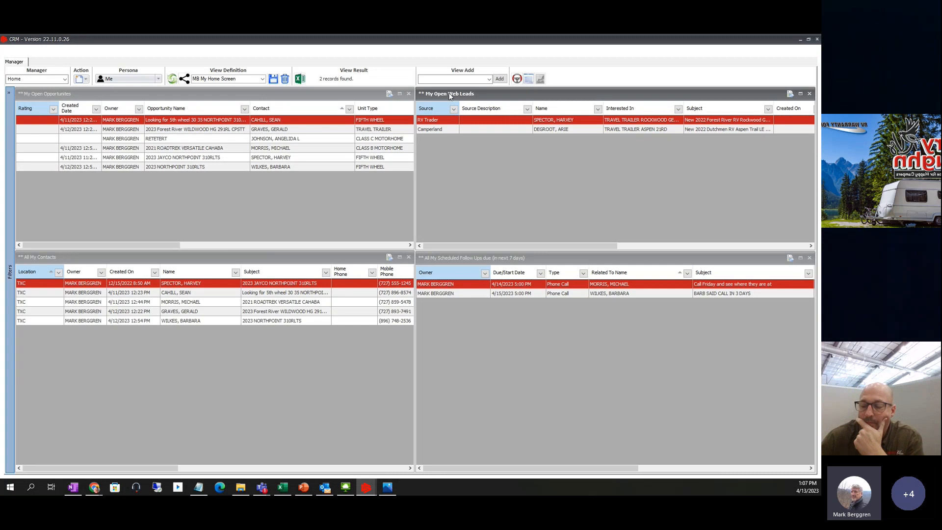
click(107, 261)
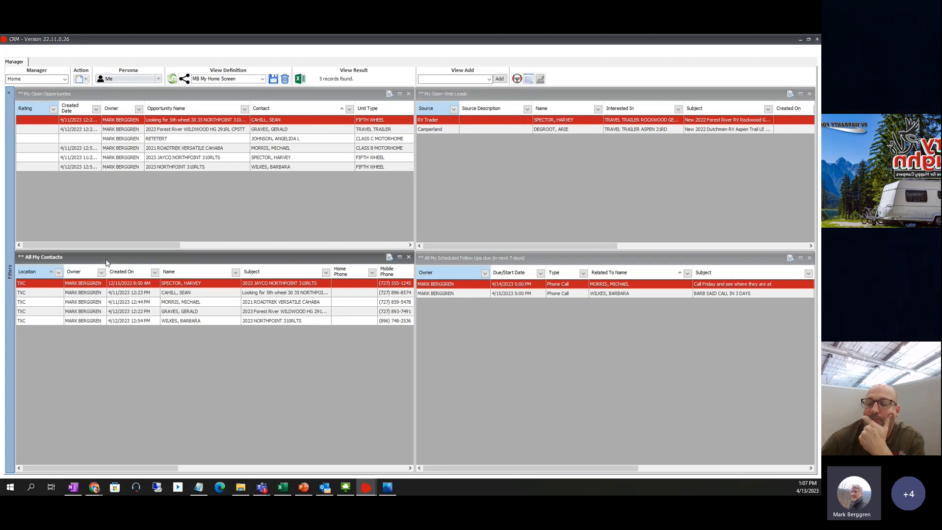
click(447, 258)
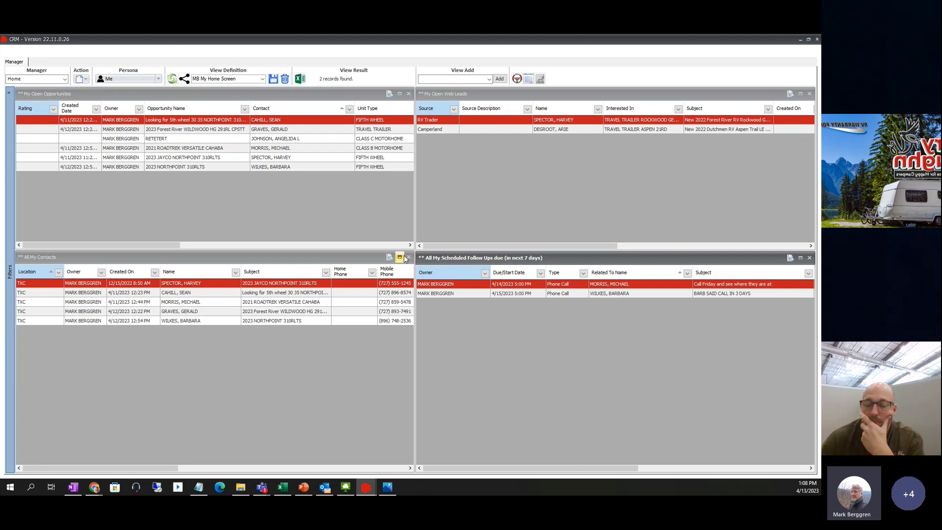
click(263, 80)
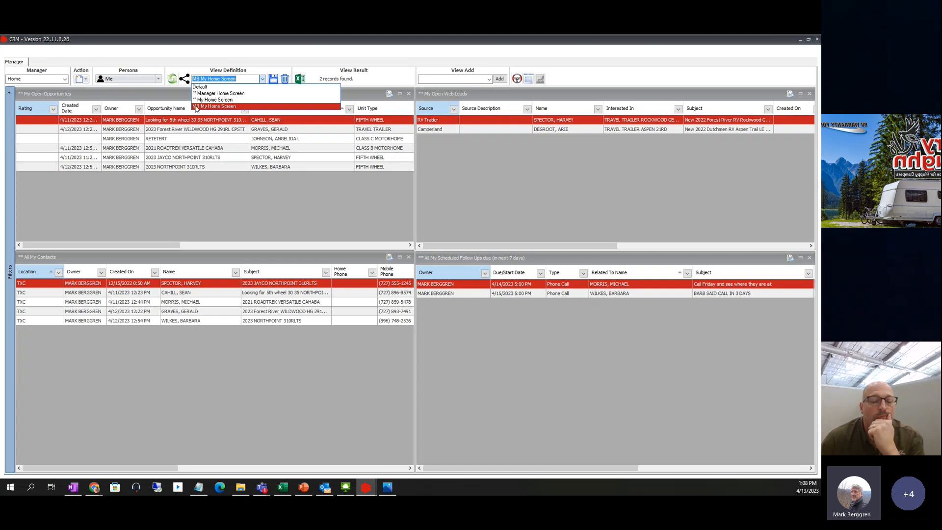
- Keep MB My Home Screen, return to the CRM window, and select the Camperland web lead
click(196, 107)
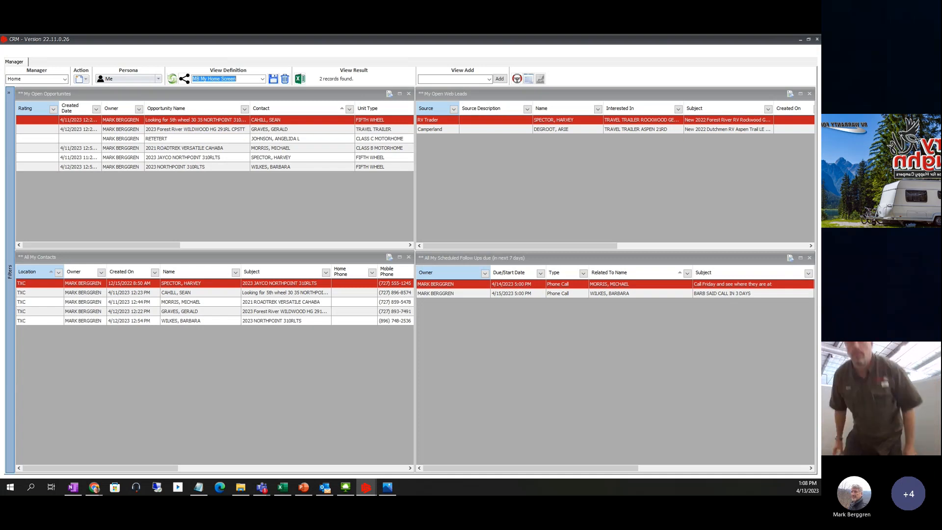
key(alt+Tab)
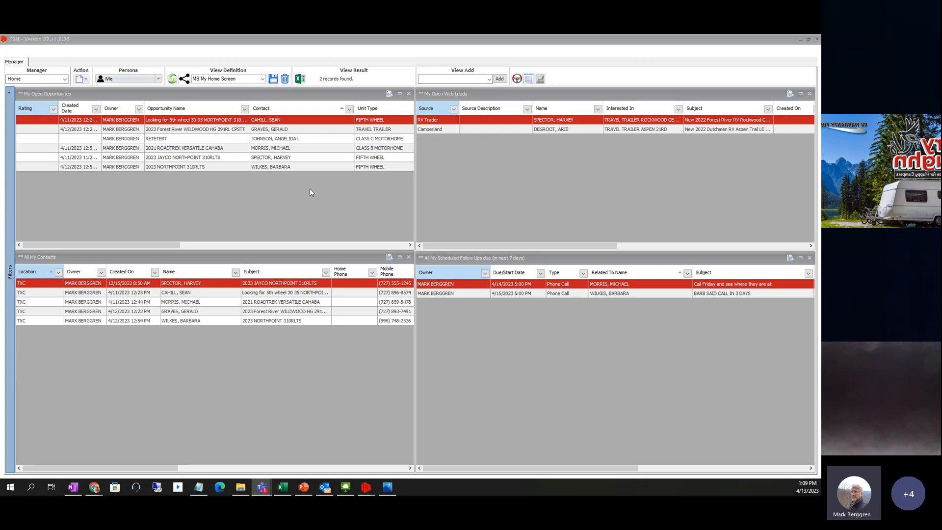
click(548, 179)
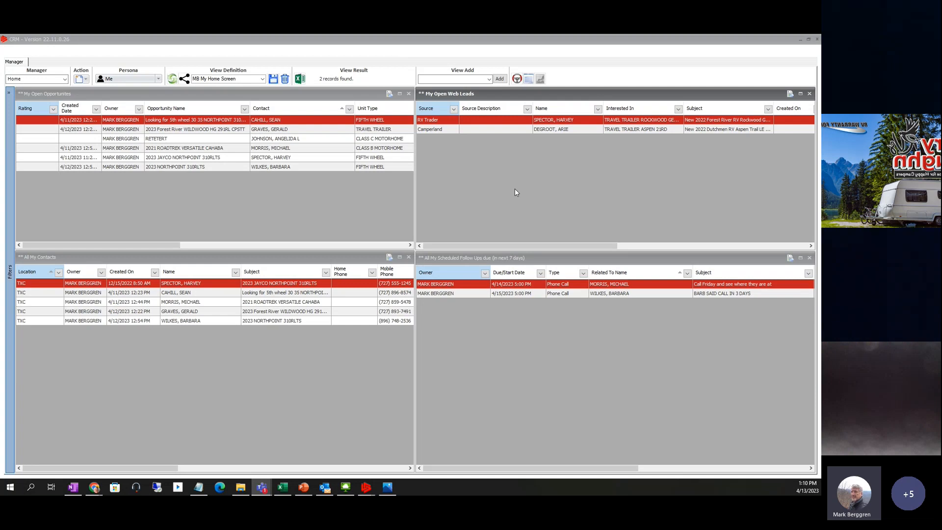
click(490, 98)
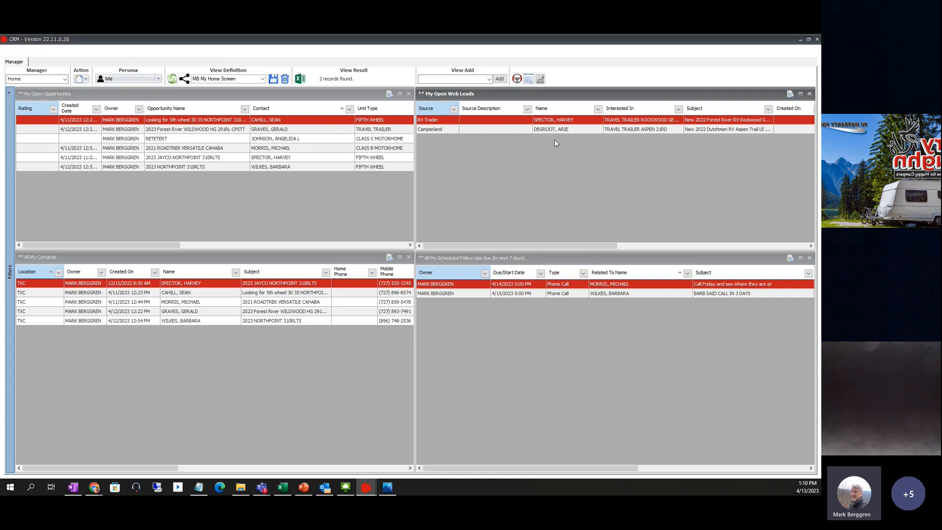
click(440, 129)
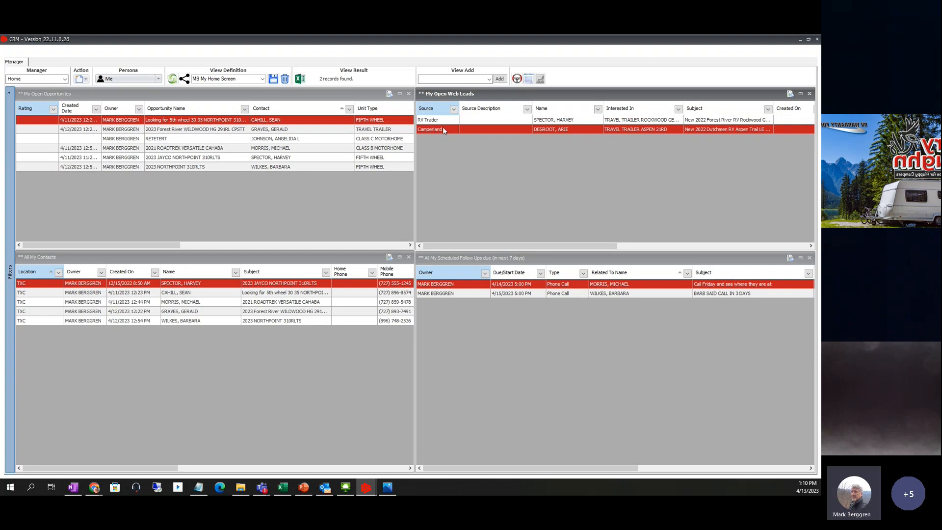
- Switch the dashboard to Manager Home Screen and select the Camperland lead in Stores Open Web Leads
click(262, 79)
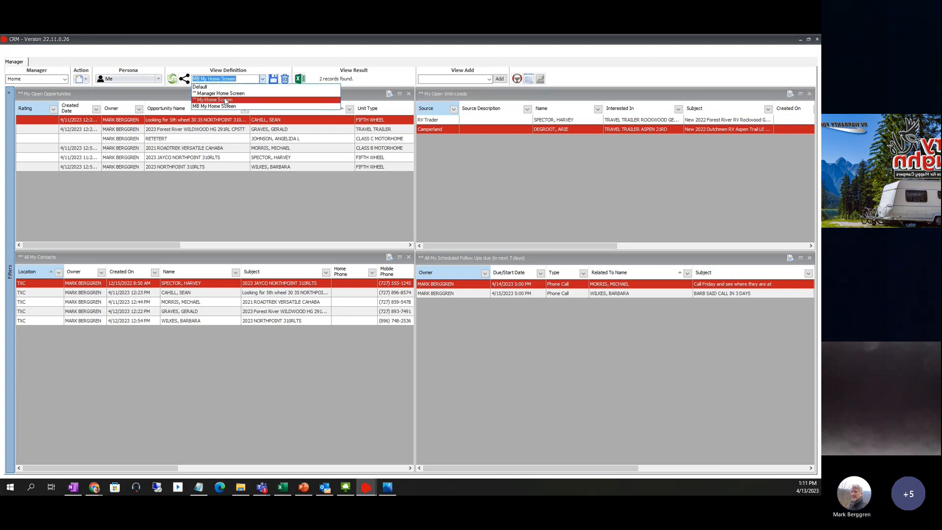
click(225, 98)
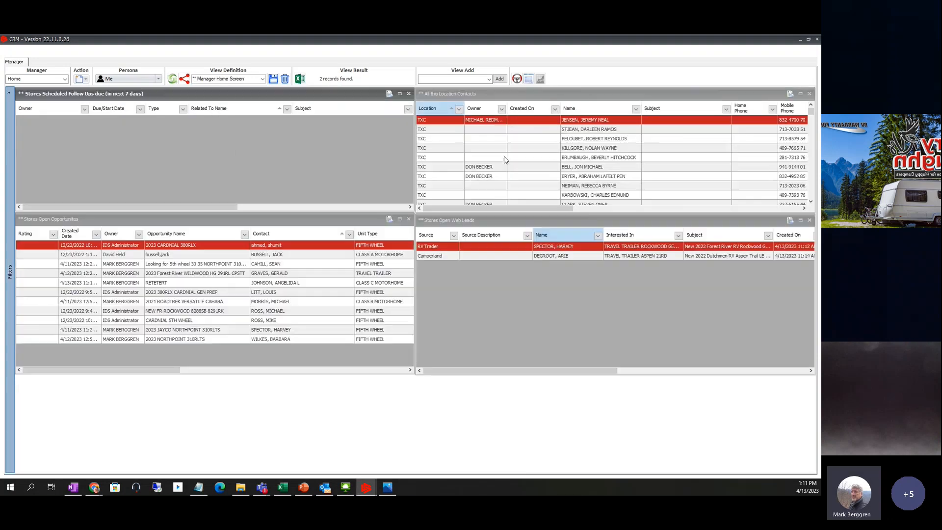
click(472, 255)
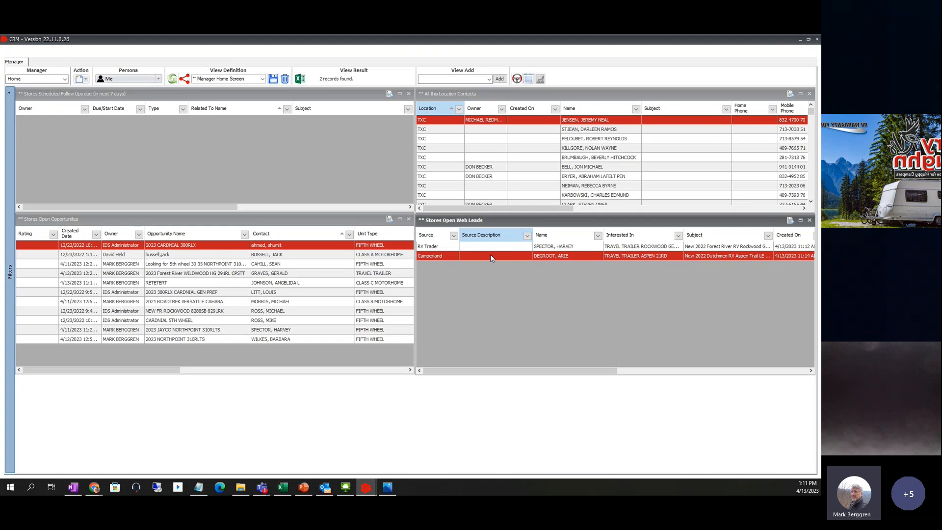
- Begin reassigning the Camperland lead to a looked-up salesperson, then cancel without saving
right_click(440, 257)
click(463, 300)
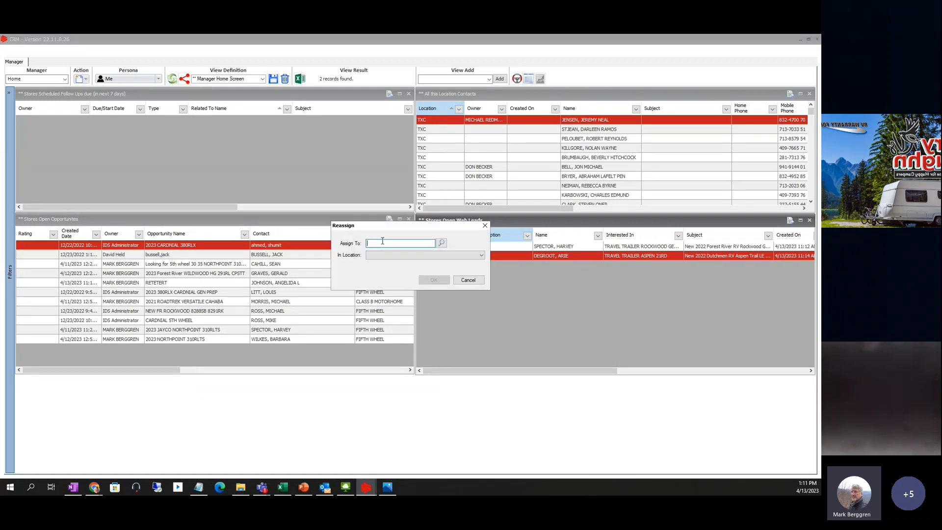
click(441, 244)
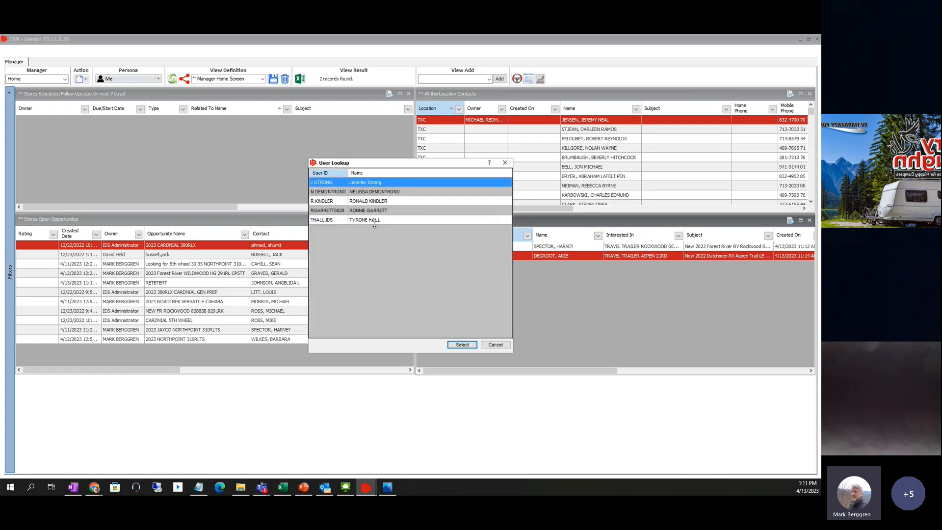
click(330, 212)
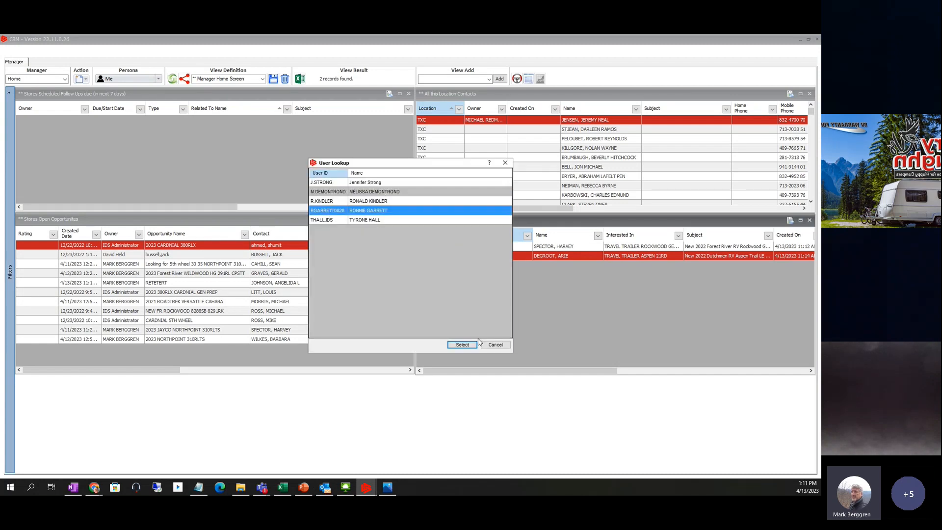
click(463, 345)
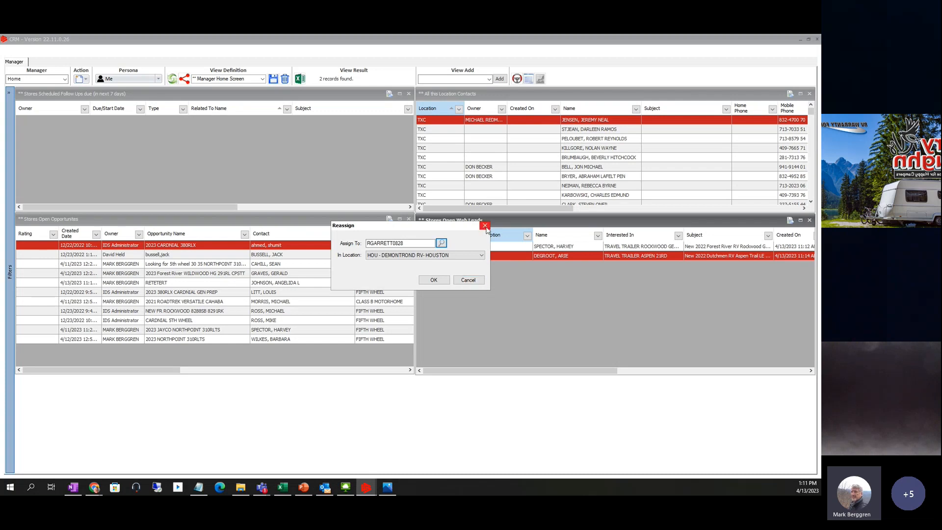
click(468, 280)
right_click(471, 260)
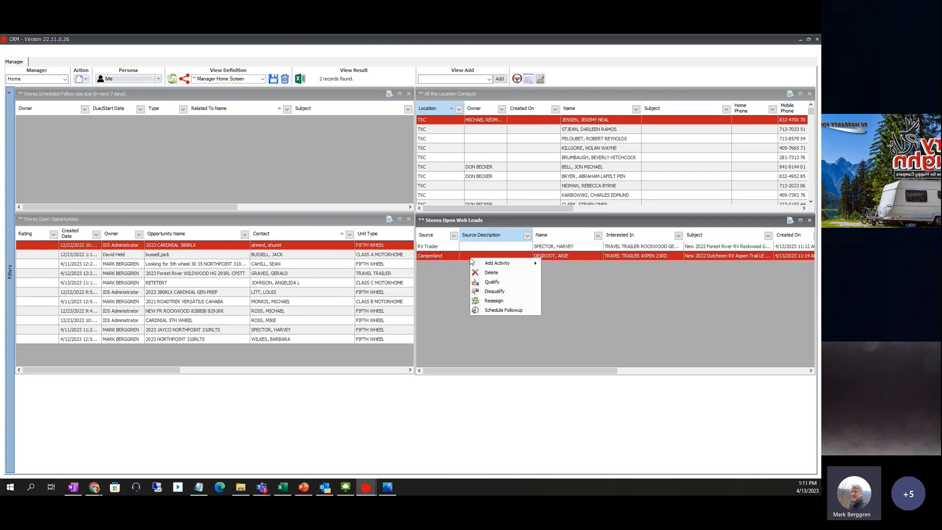
click(440, 264)
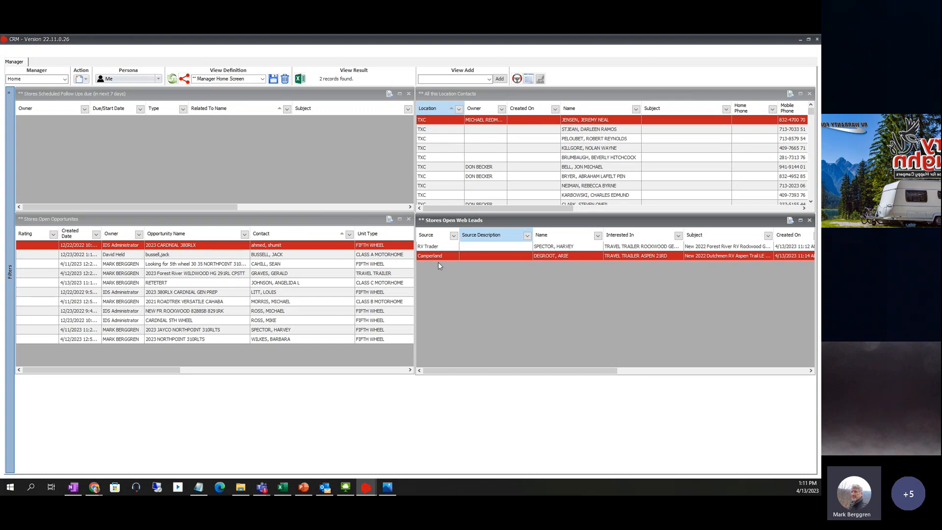
right_click(443, 256)
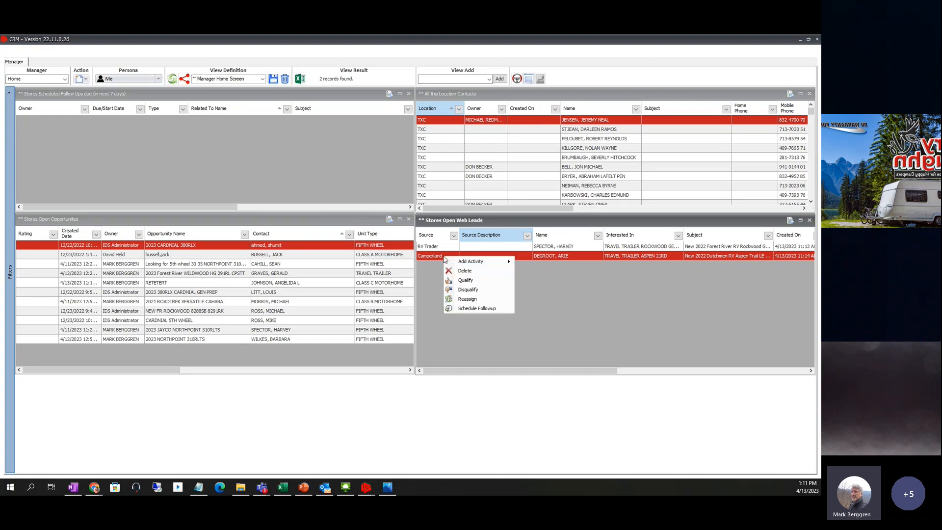
click(466, 298)
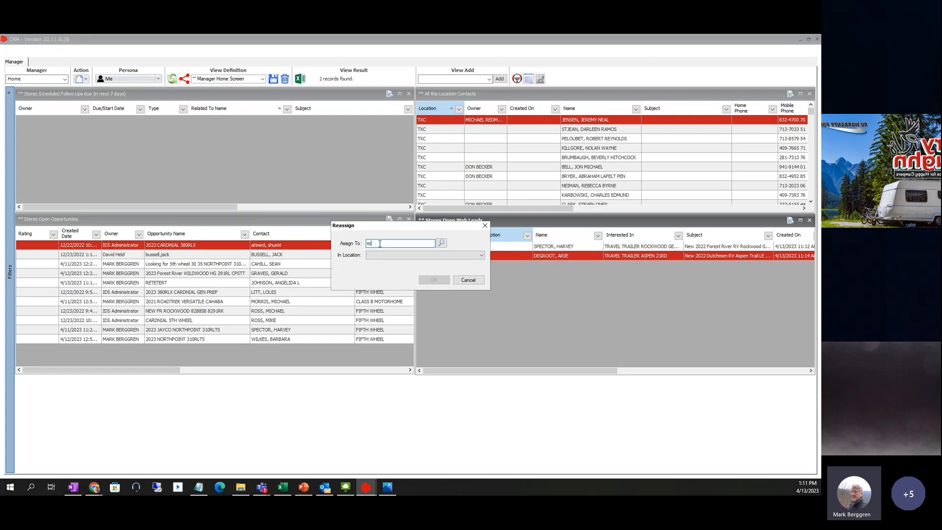
click(442, 243)
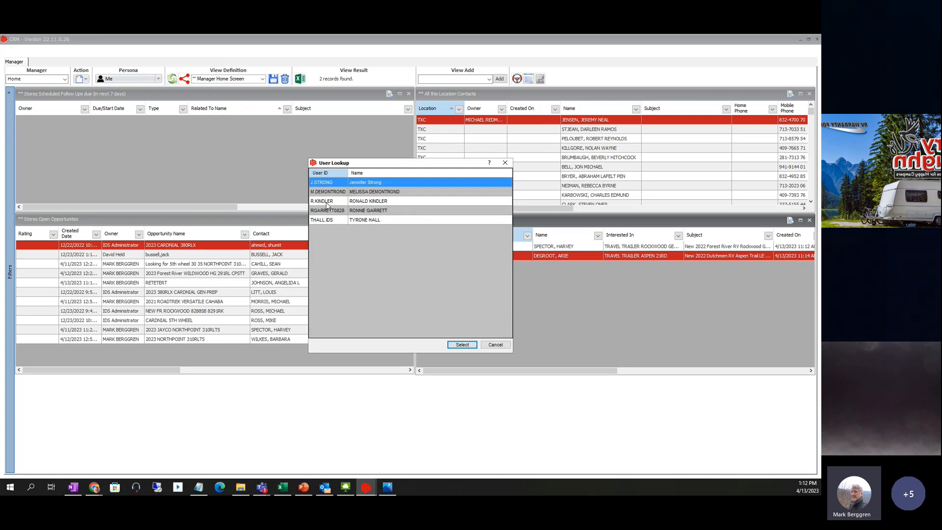
click(461, 345)
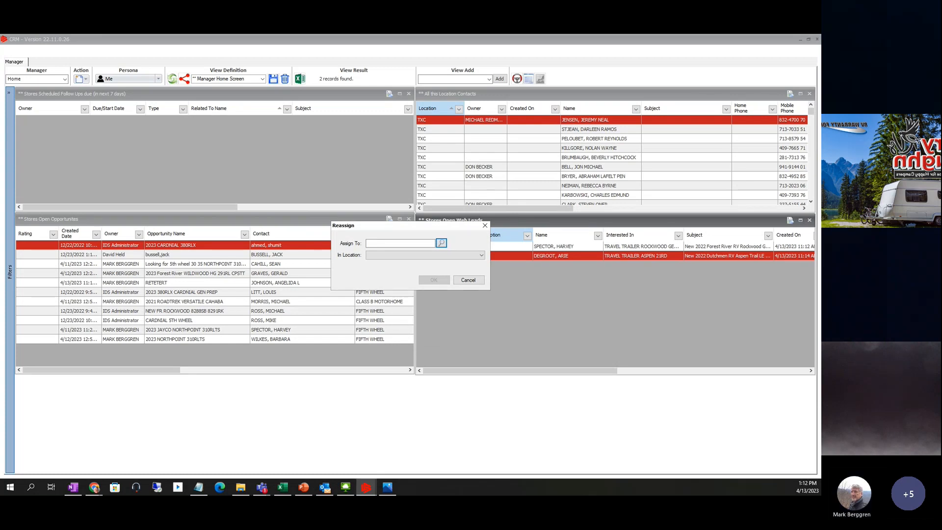
click(468, 280)
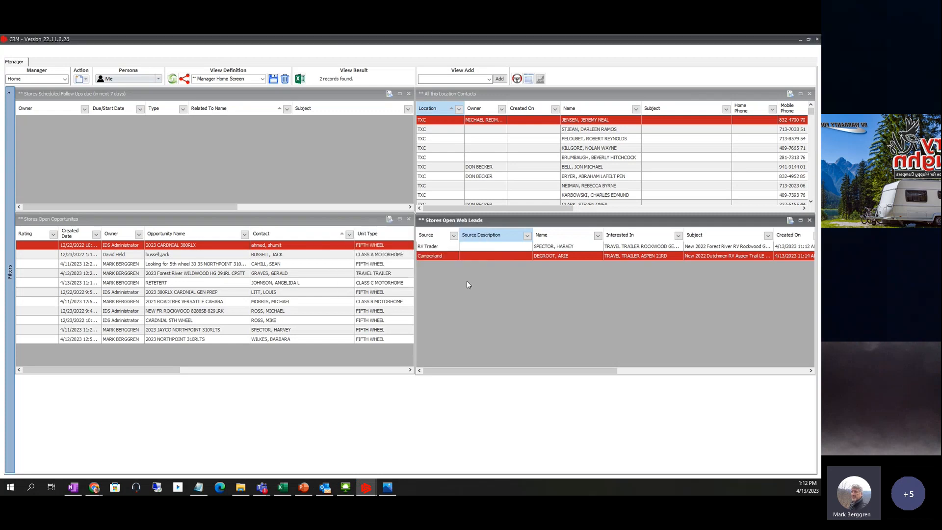
- Return to MB My Home Screen, open the Camperland lead's record, and start a blank e-mail to it
click(263, 79)
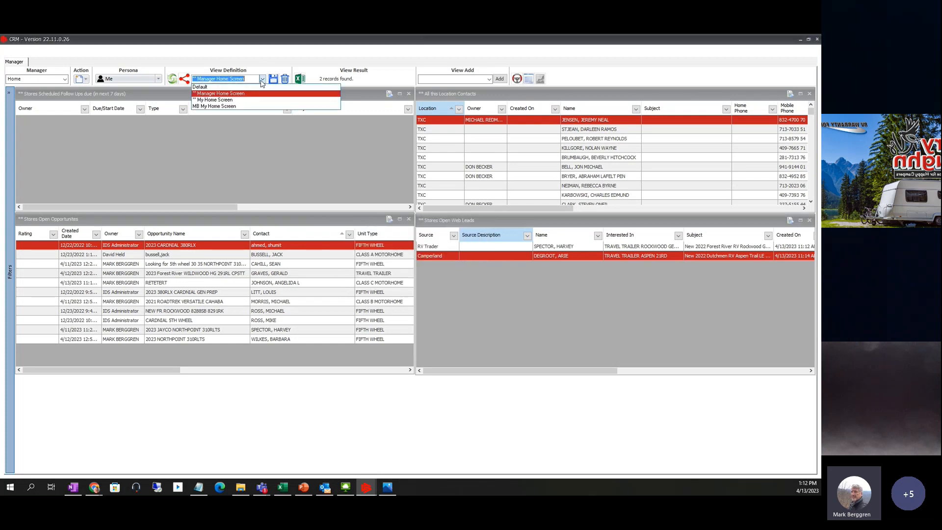
click(214, 107)
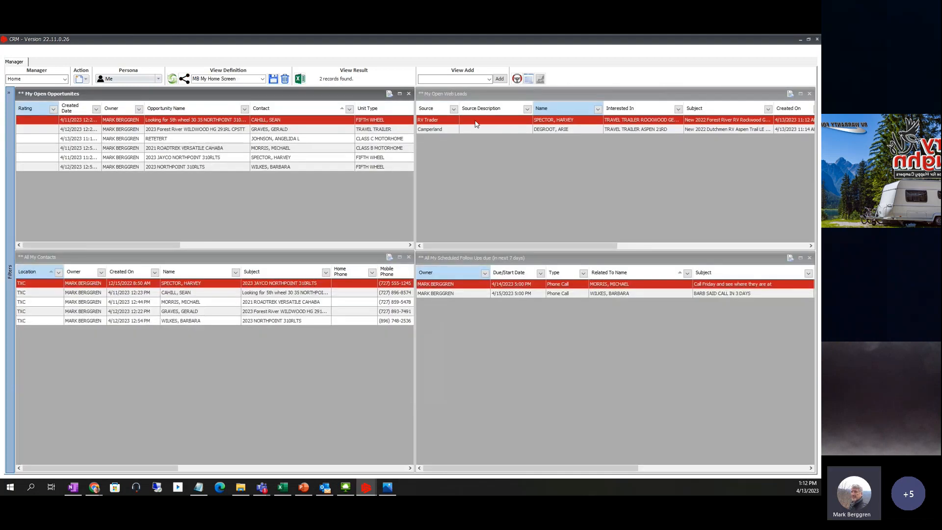
click(442, 132)
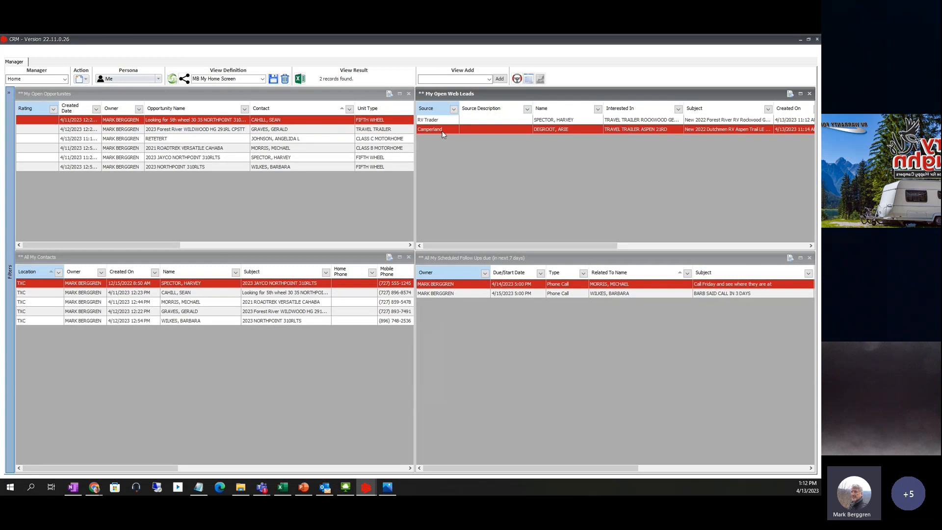
double_click(442, 130)
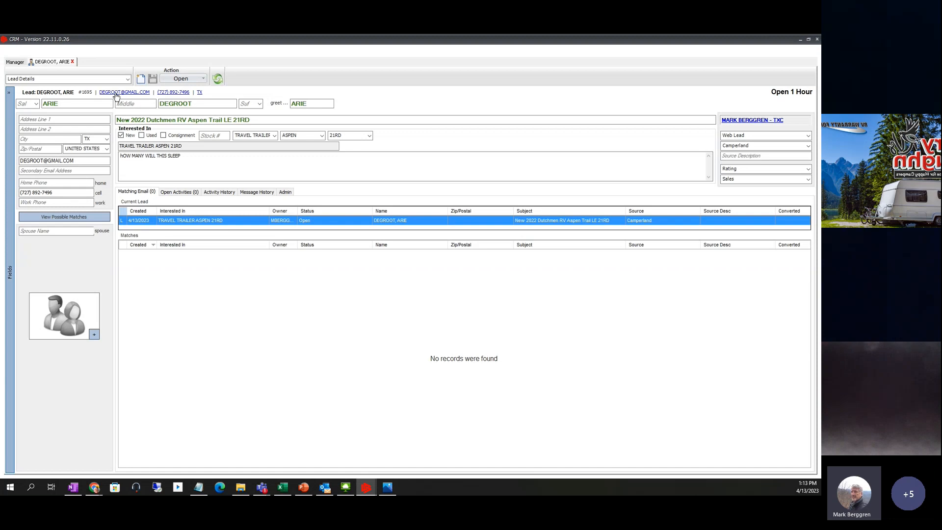
click(116, 93)
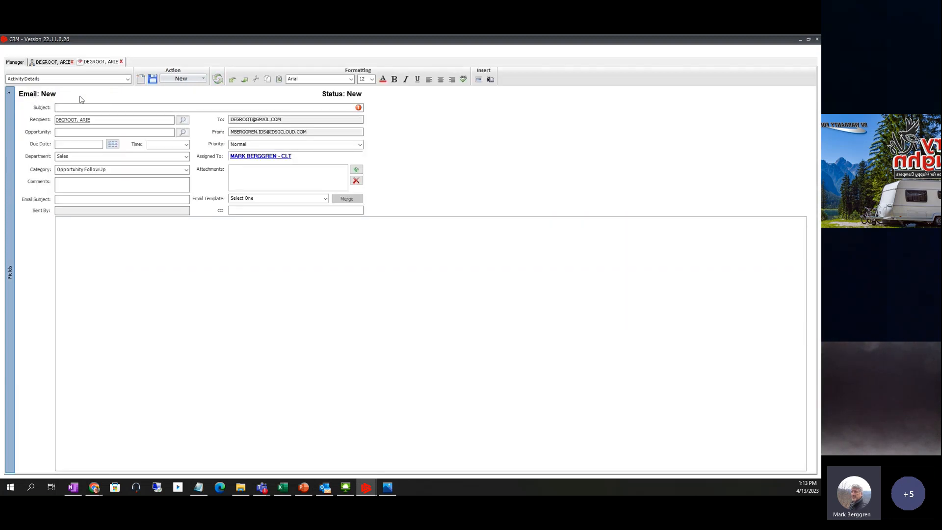
- Discard the unsaved email and start another email activity from the Action menu
click(121, 62)
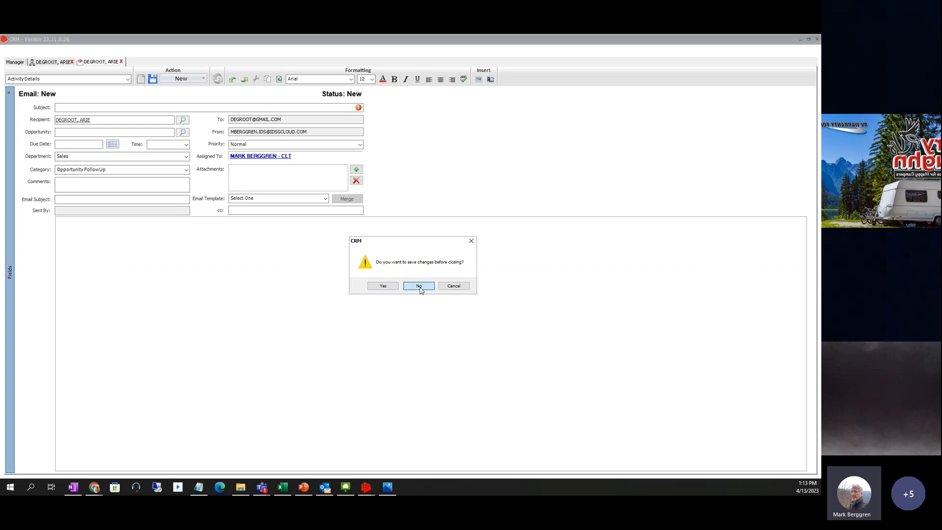
click(420, 286)
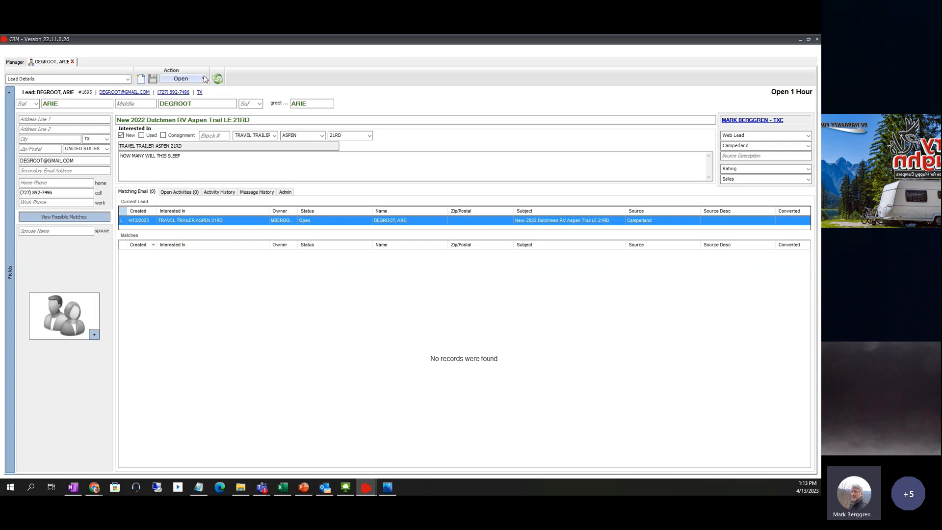
click(204, 79)
mouse_move(188, 92)
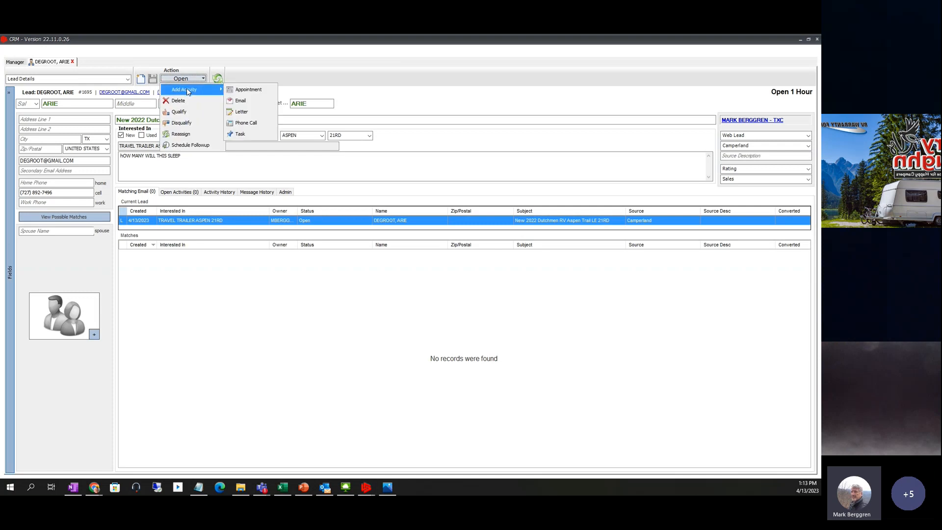
click(240, 101)
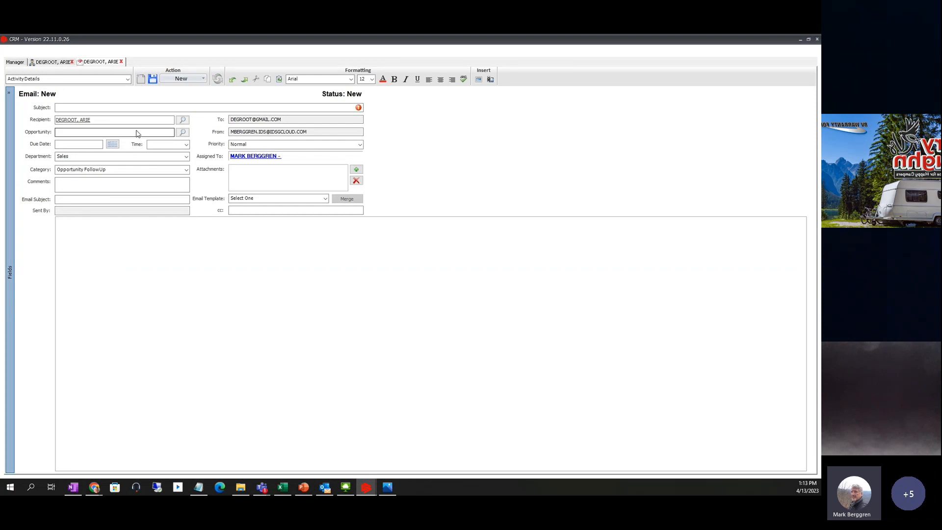
- Discard that draft too and start a fresh email from the lead's email address link
click(122, 62)
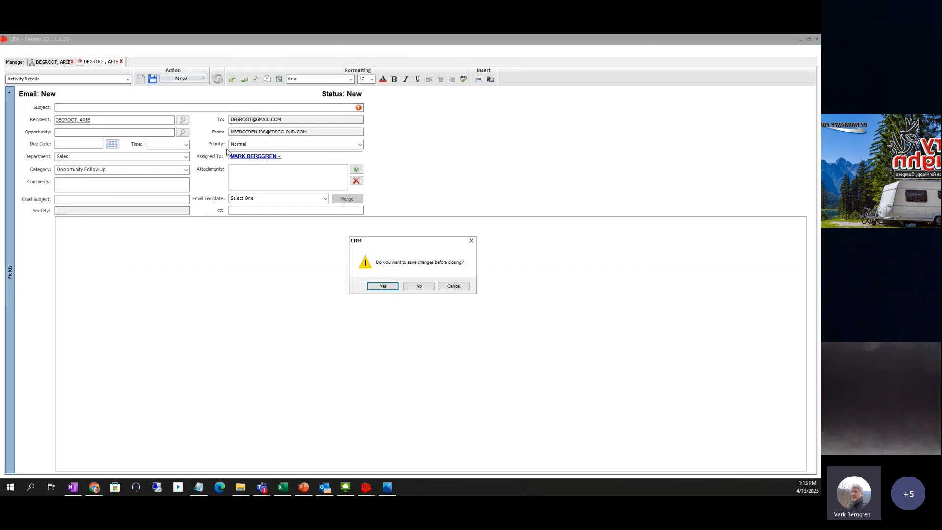
click(421, 287)
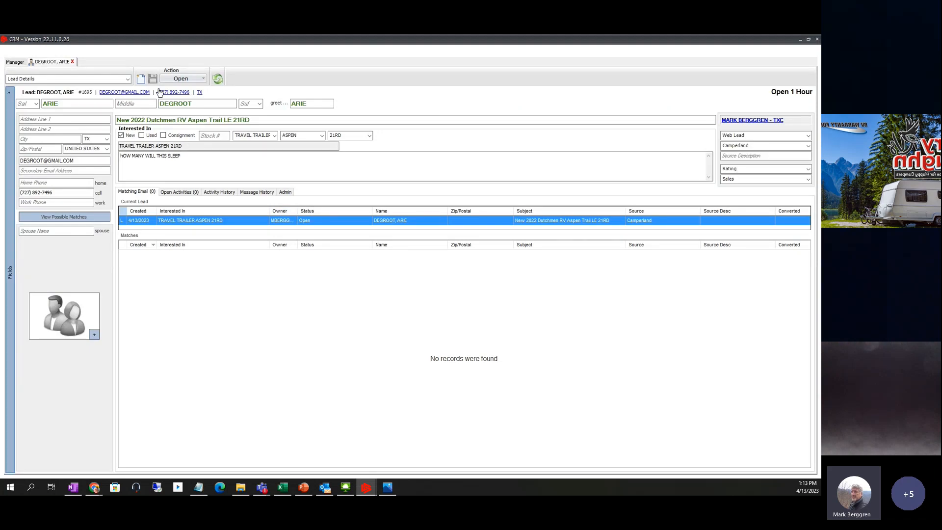
click(137, 93)
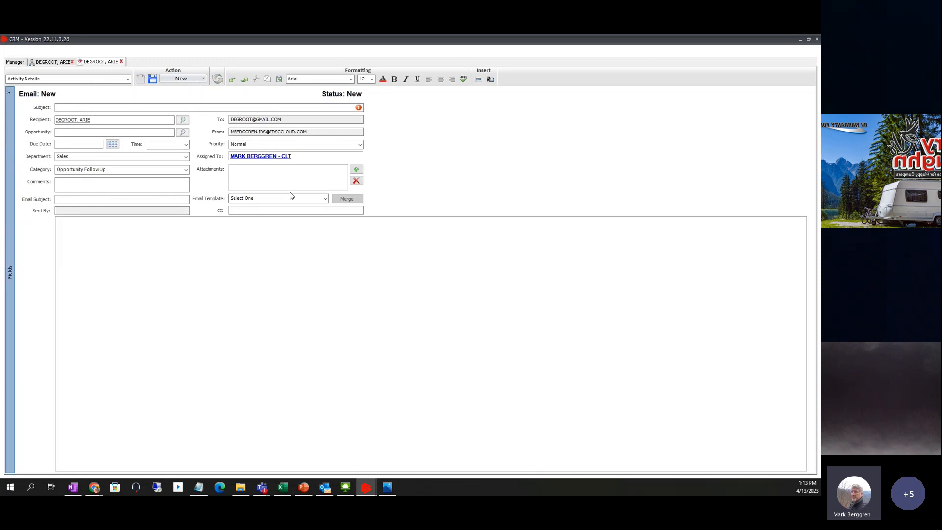
- Browse the full list of available templates in the Email Template dropdown
click(325, 199)
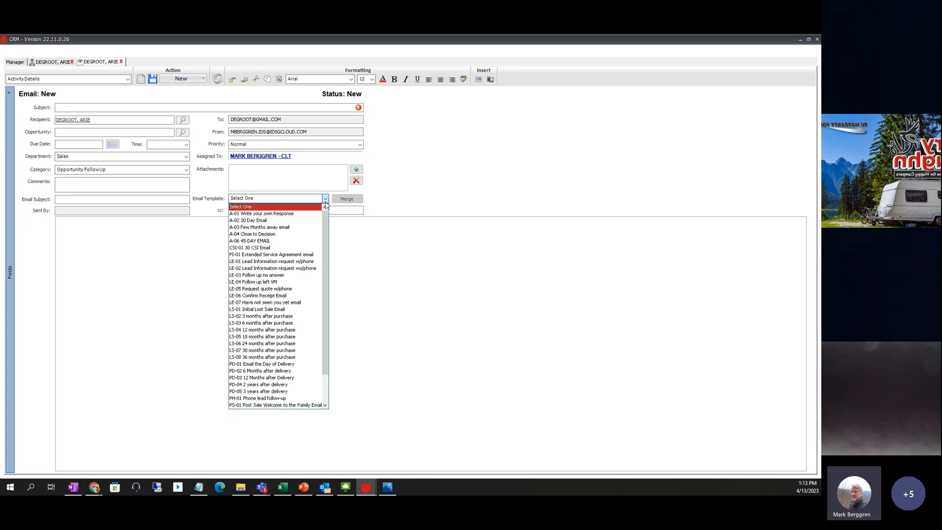
scroll(328, 276, down, 2)
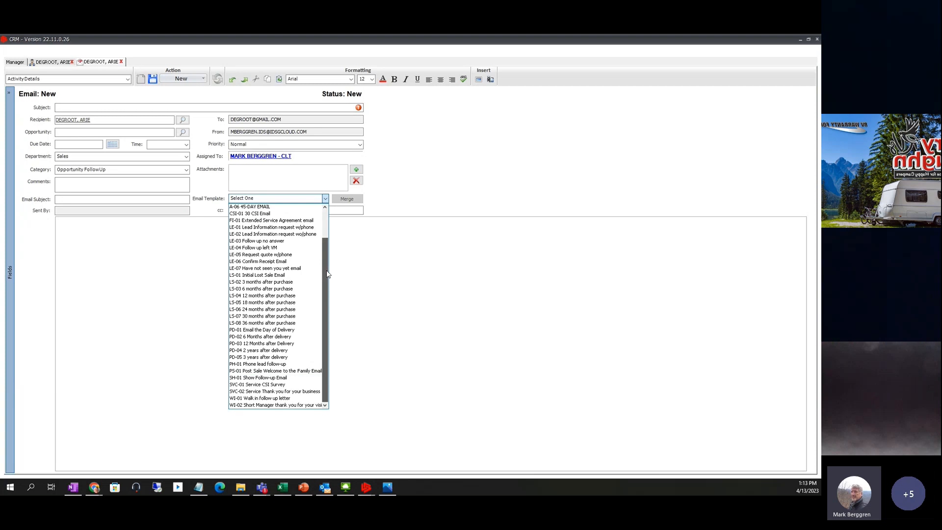
scroll(326, 235, up, 2)
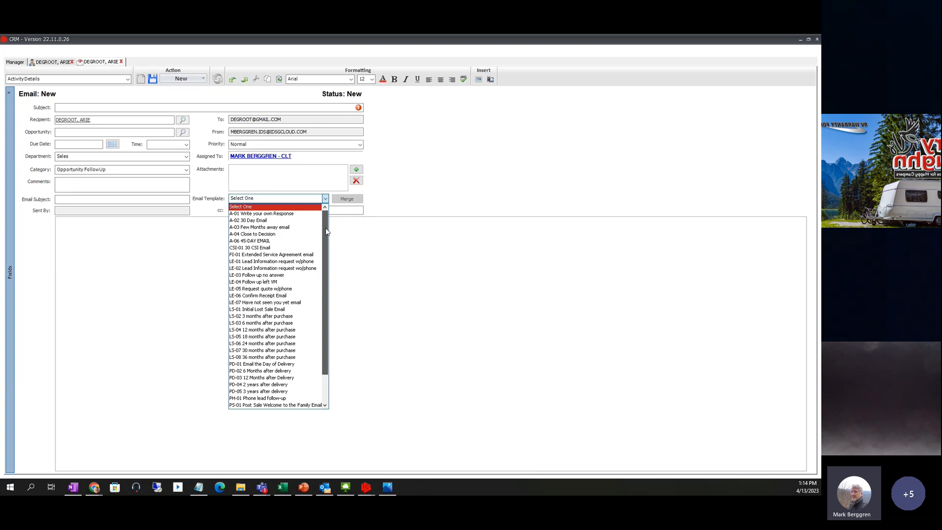
mouse_move(327, 231)
mouse_down()
mouse_move(326, 264)
mouse_move(326, 218)
mouse_up()
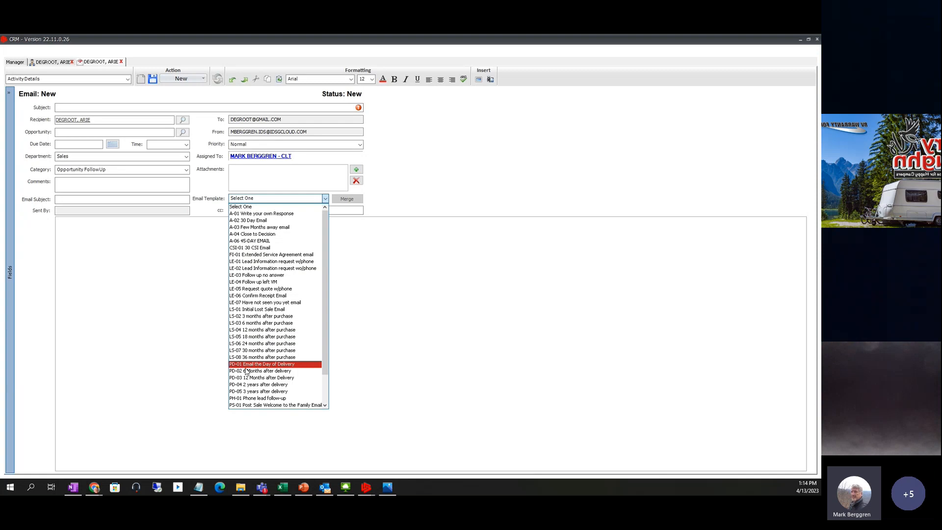
scroll(239, 370, down, 2)
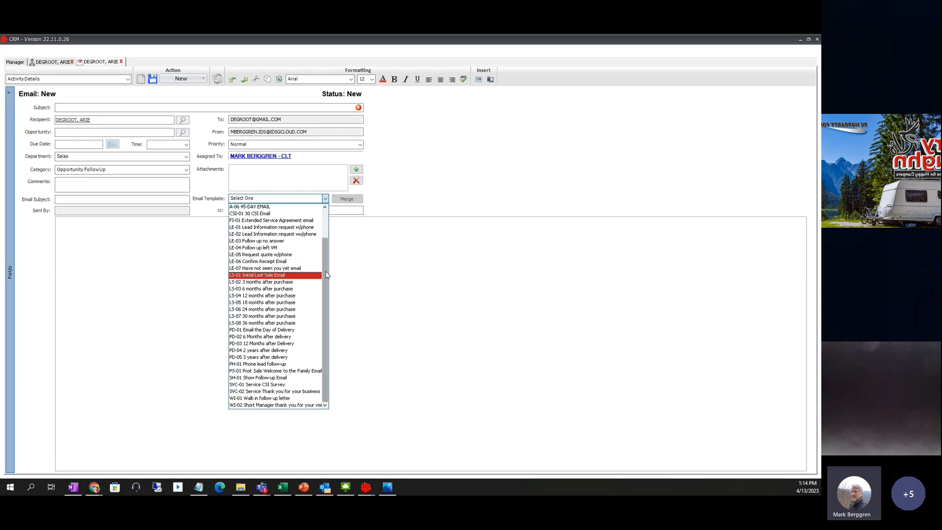
drag(328, 273, 328, 222)
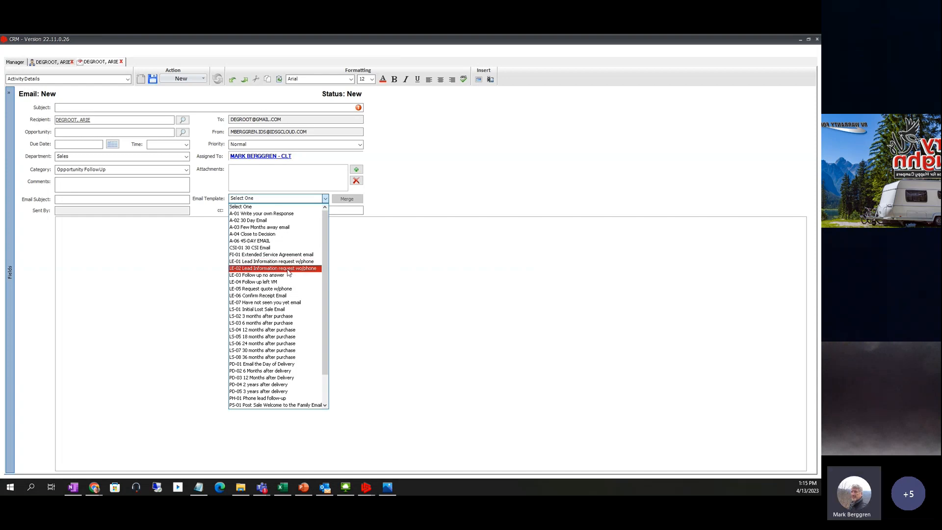
- Apply LE-02, then replace it with the A-01 Write your own Response template
click(286, 269)
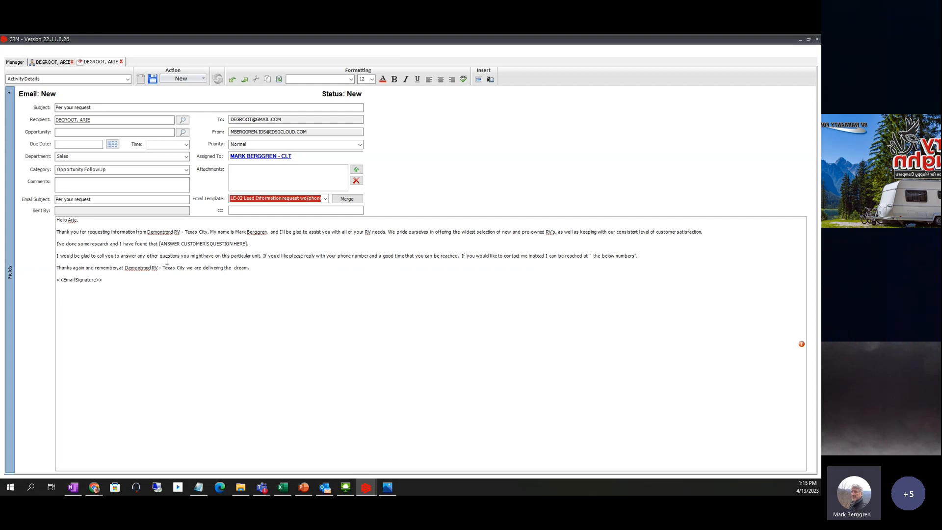
click(325, 199)
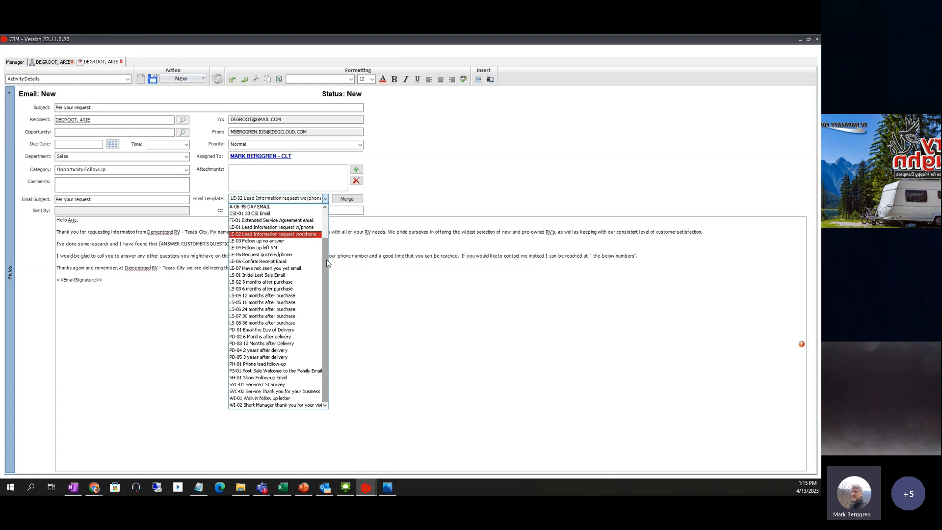
scroll(325, 263, up, 2)
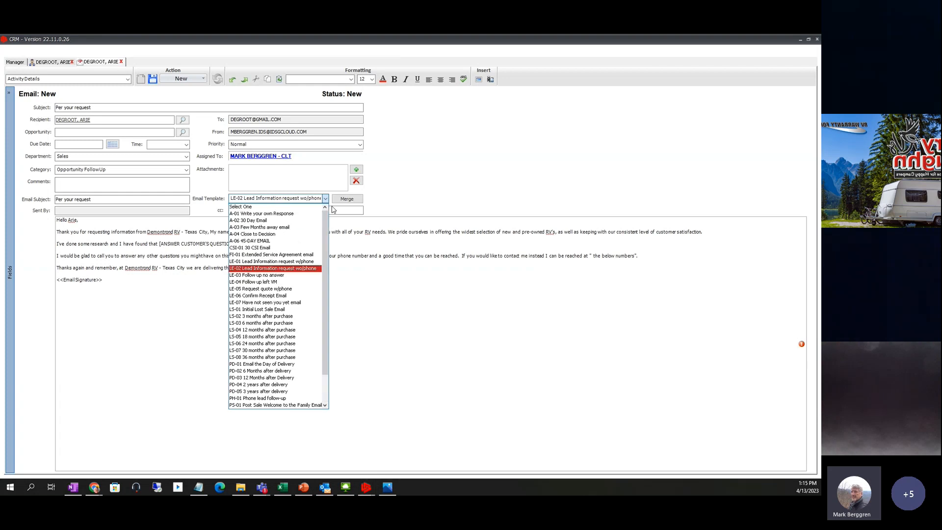
click(260, 214)
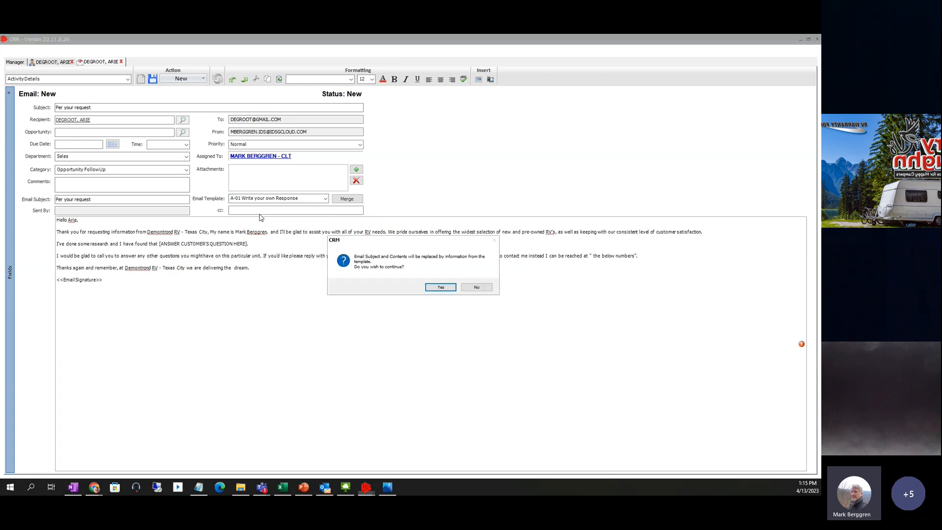
click(439, 288)
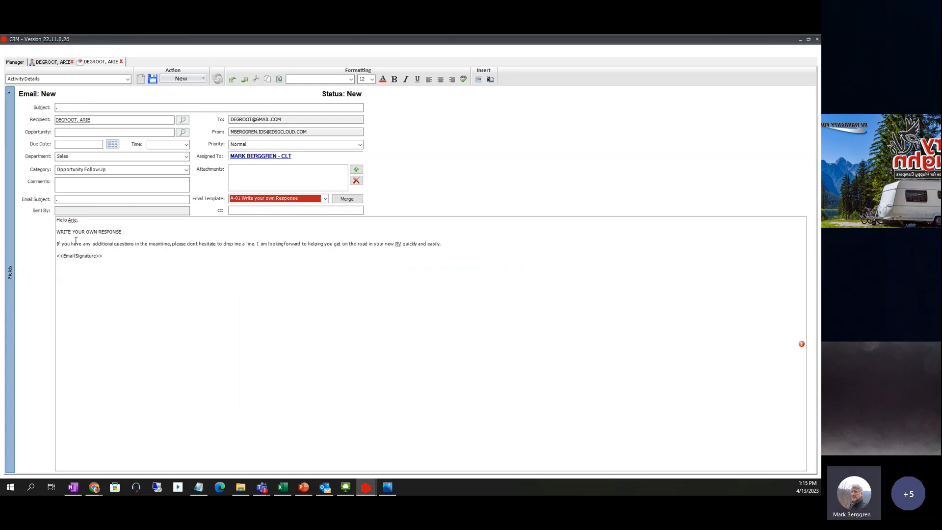
- Replace the <<Email Signature>> placeholder with the sender's name
drag(102, 257, 45, 254)
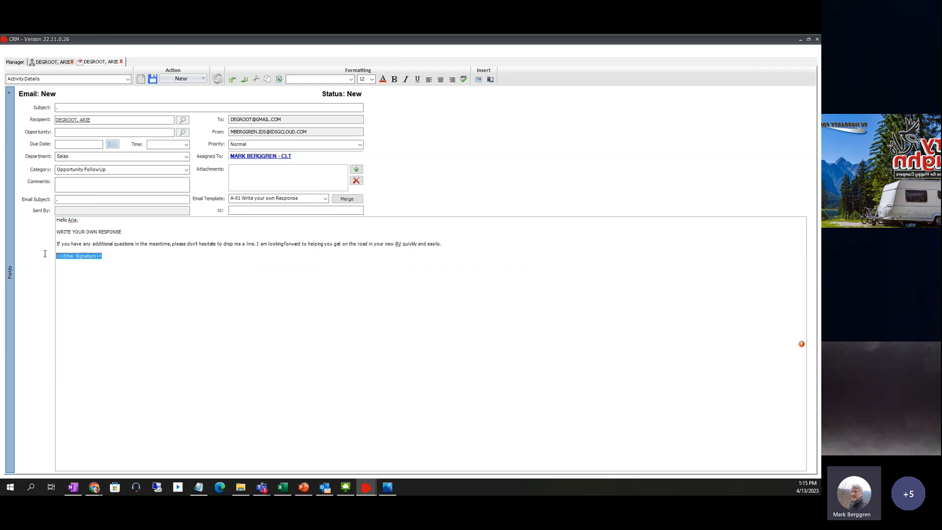
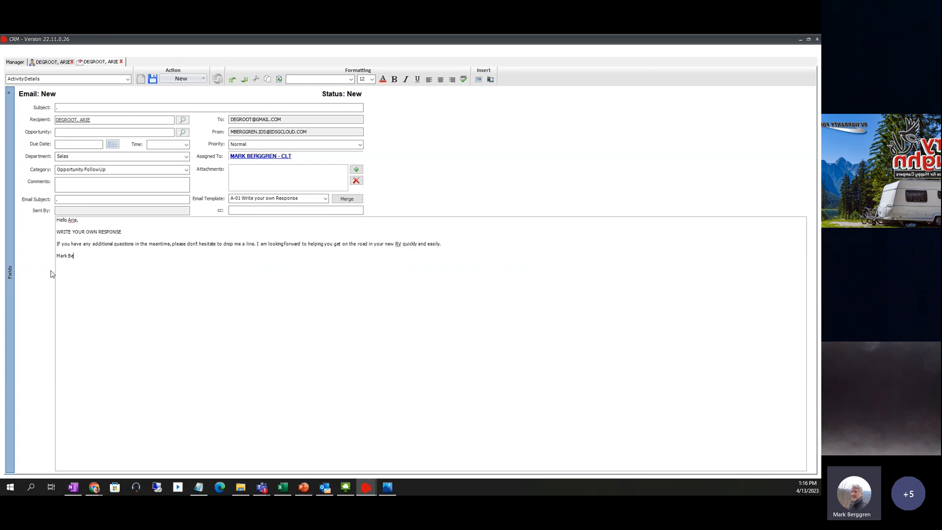
click(200, 488)
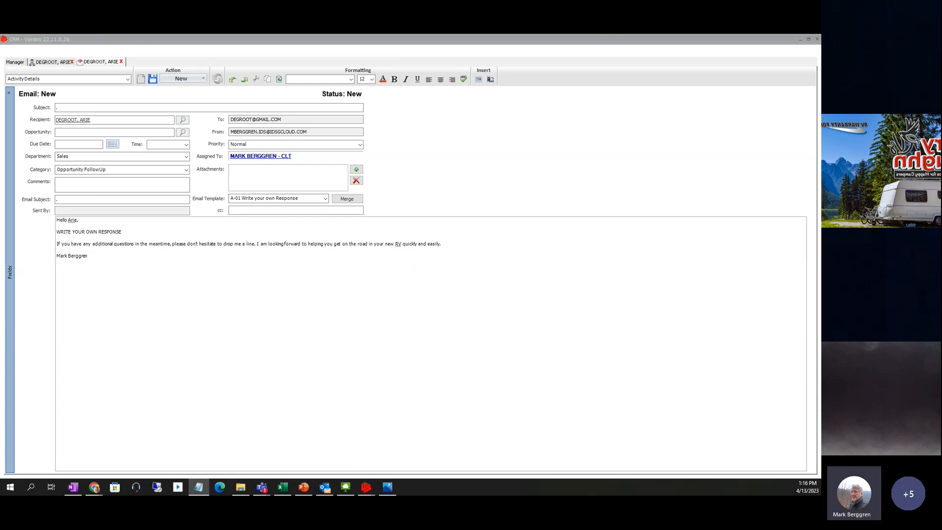
- Copy the entire initial call.txt text in Notepad, then minimize Notepad
drag(820, 105, 268, 133)
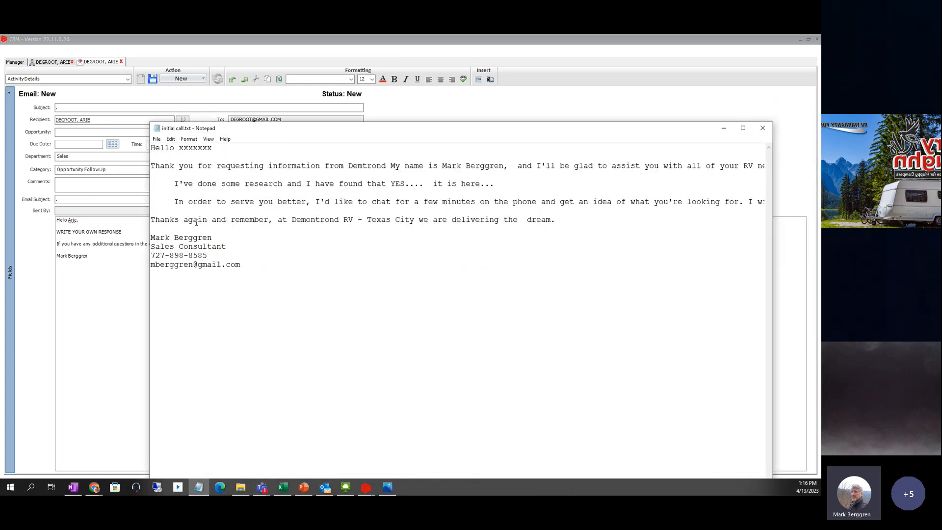
drag(249, 270, 152, 148)
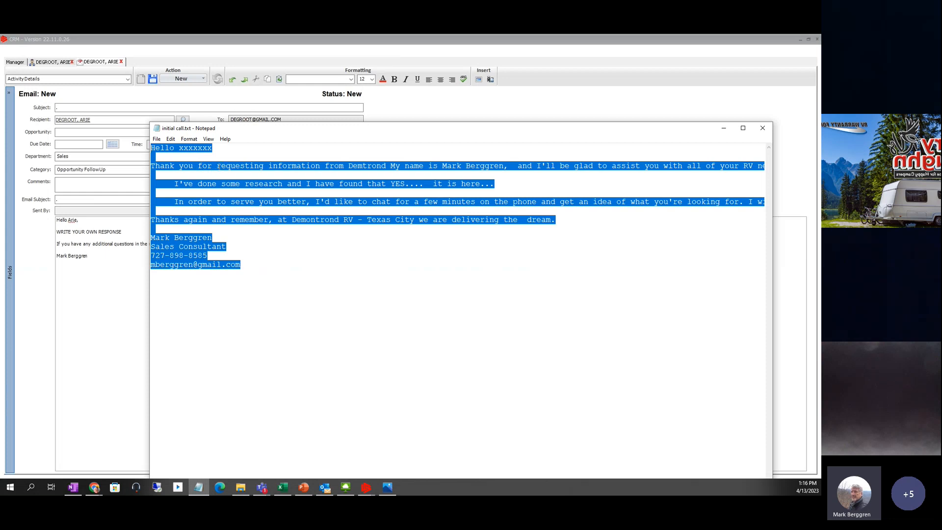
click(171, 139)
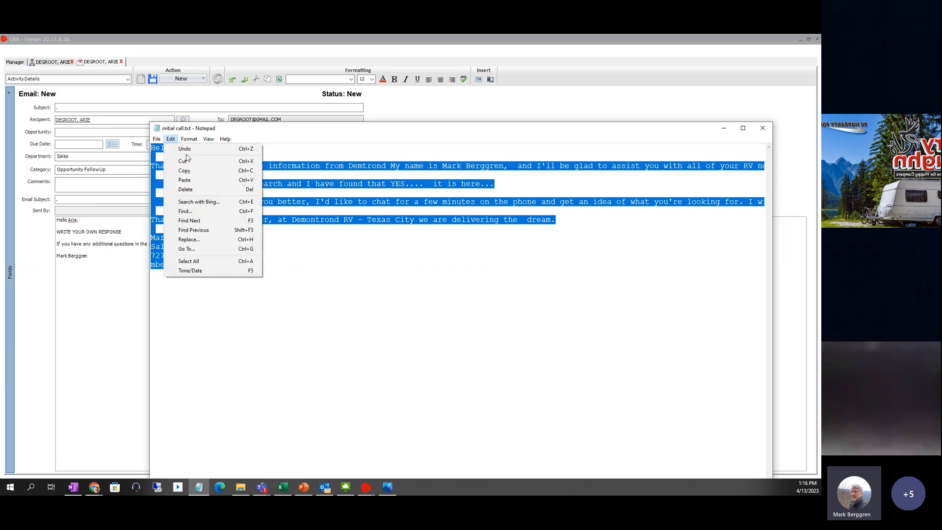
click(189, 171)
click(724, 128)
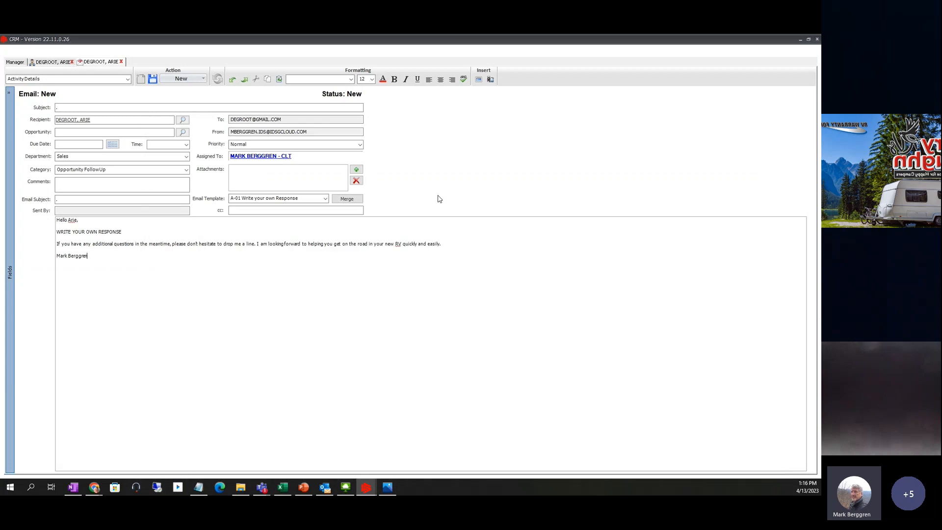
- Paste the call script over the WRITE YOUR OWN RESPONSE line and delete the duplicate greeting
triple_click(59, 233)
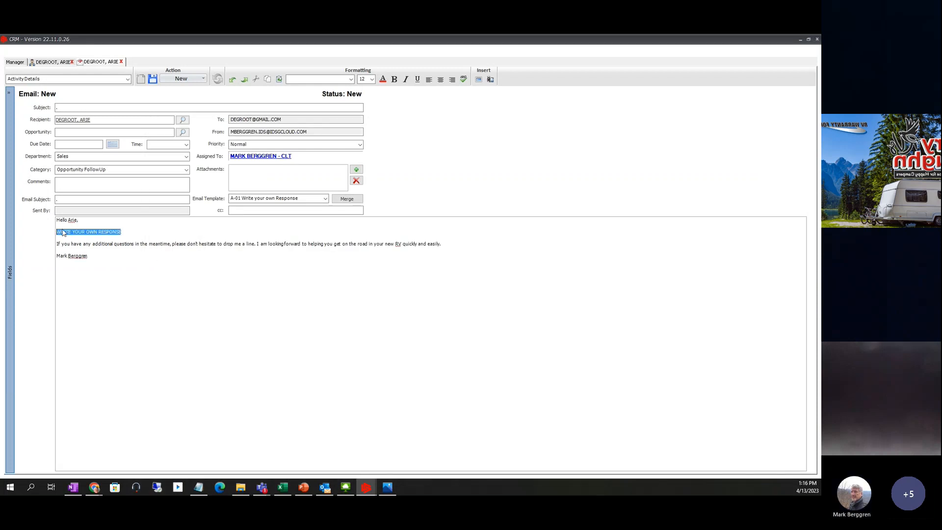
right_click(61, 229)
click(82, 264)
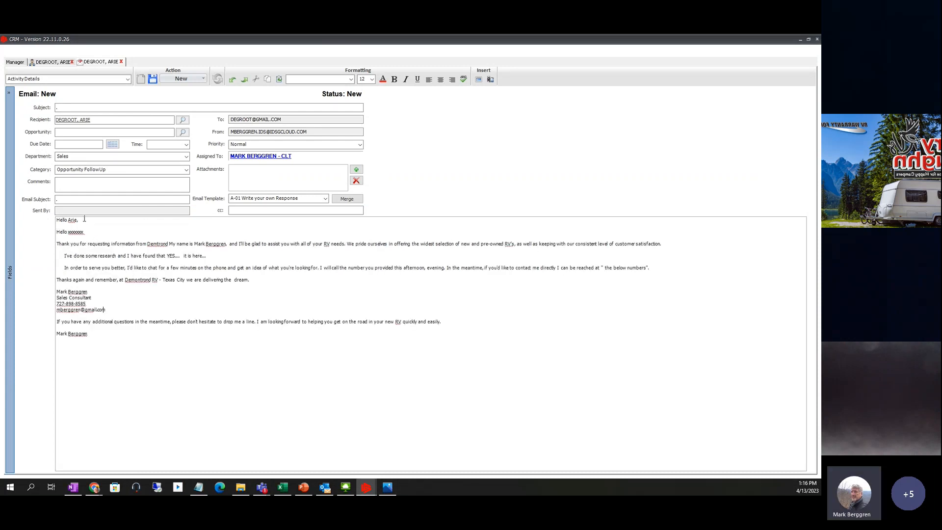
click(60, 226)
key(shift+Down)
key(shift+Down)
key(Delete)
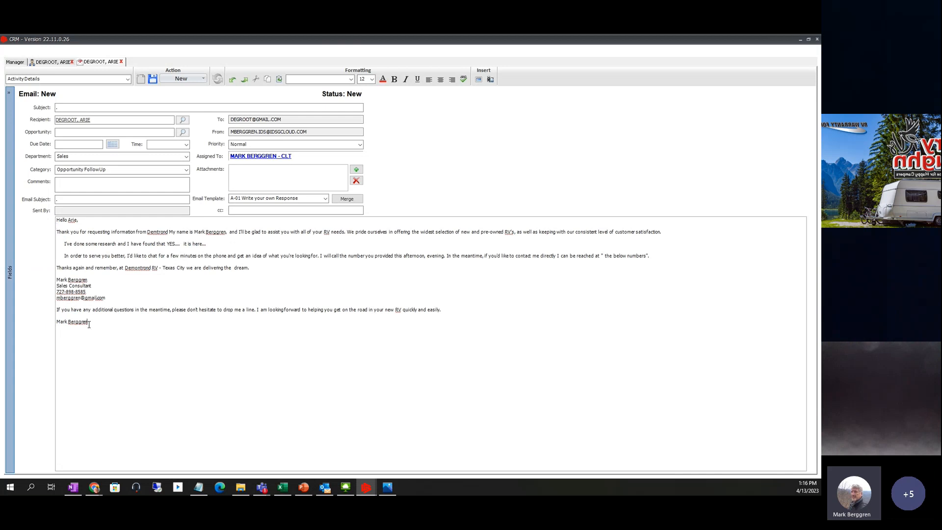
- Delete the extra closing paragraph and repeated signature, then check the Notepad script
drag(89, 324, 56, 314)
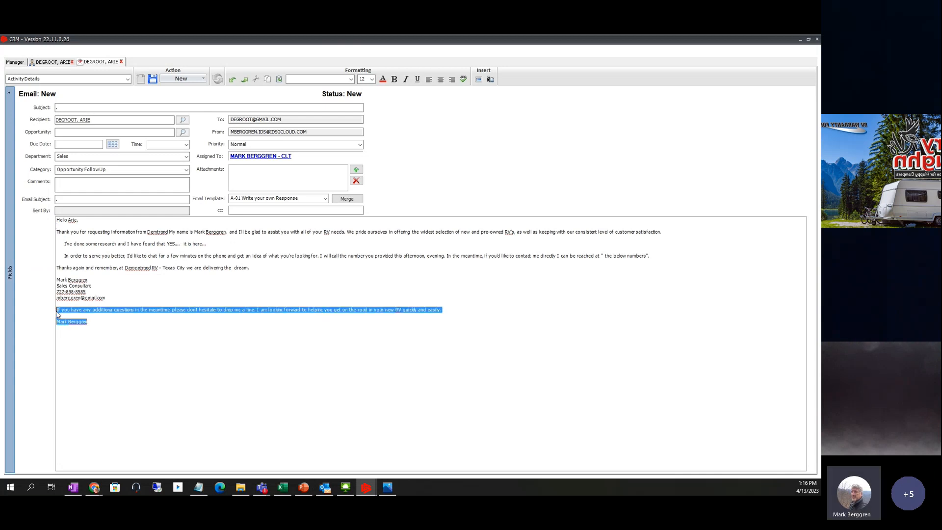
key(Delete)
mouse_move(199, 488)
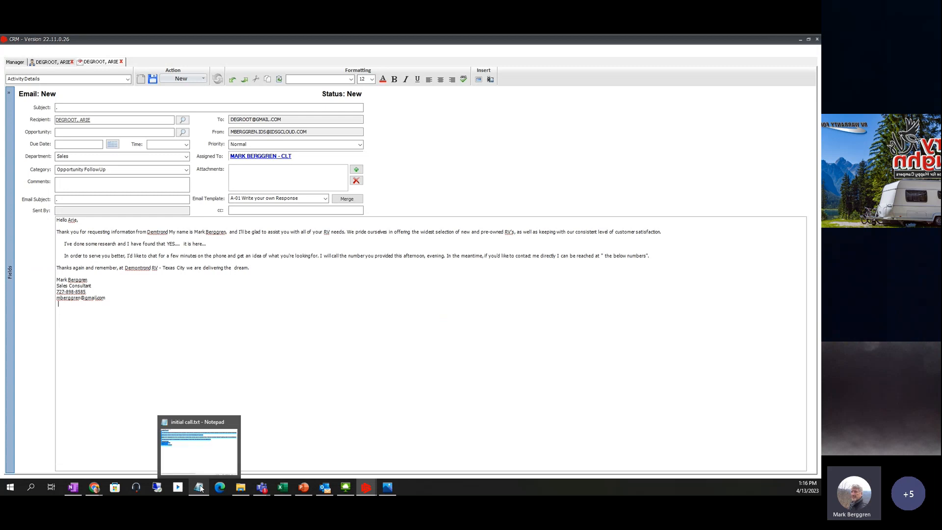
click(196, 461)
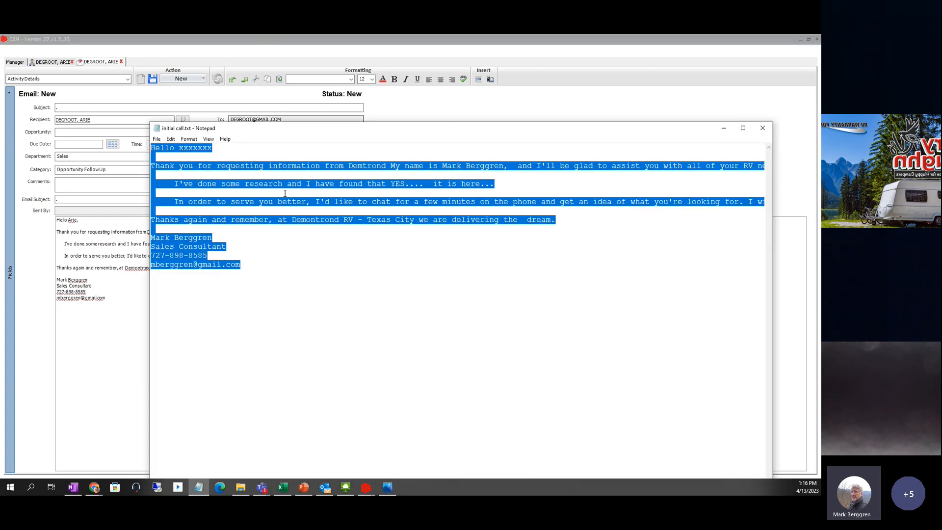
key(alt+Tab)
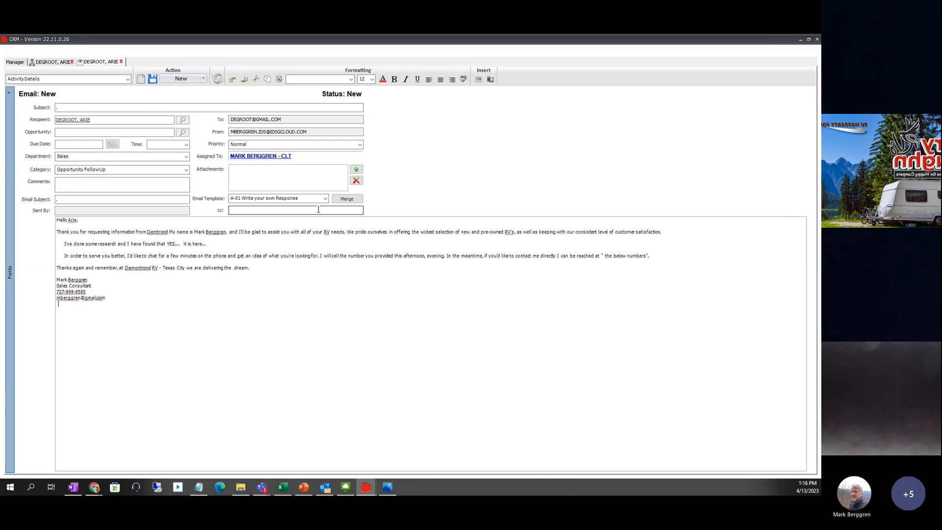
- Apply the LE-01 Lead Information request w/phone template, replacing the subject and body
click(326, 199)
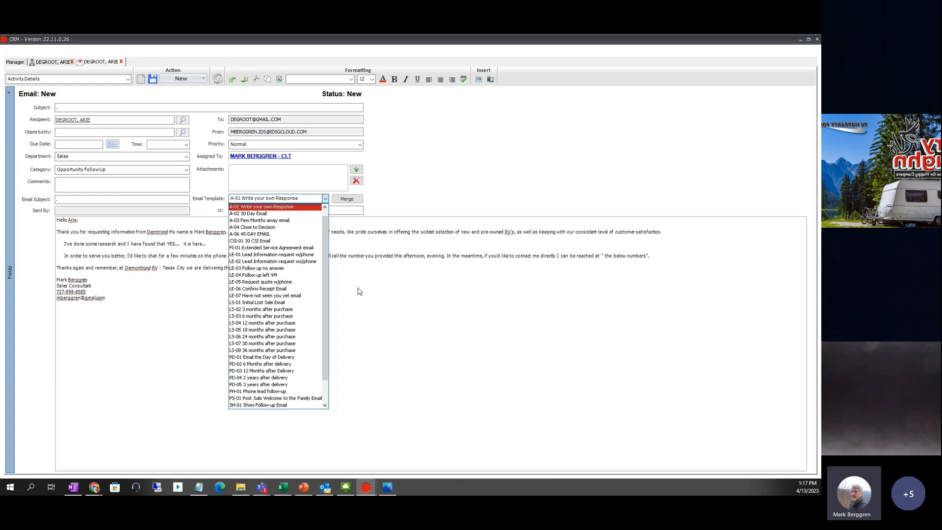
click(432, 323)
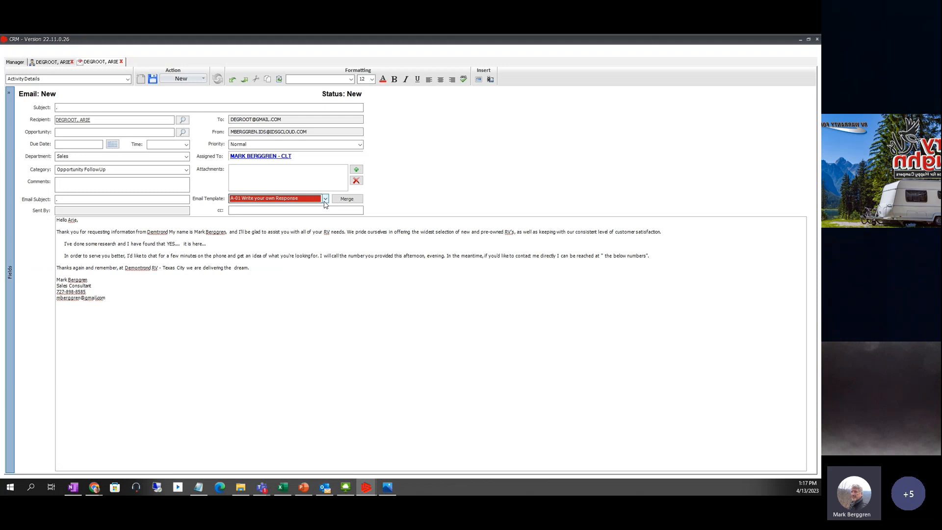
click(325, 198)
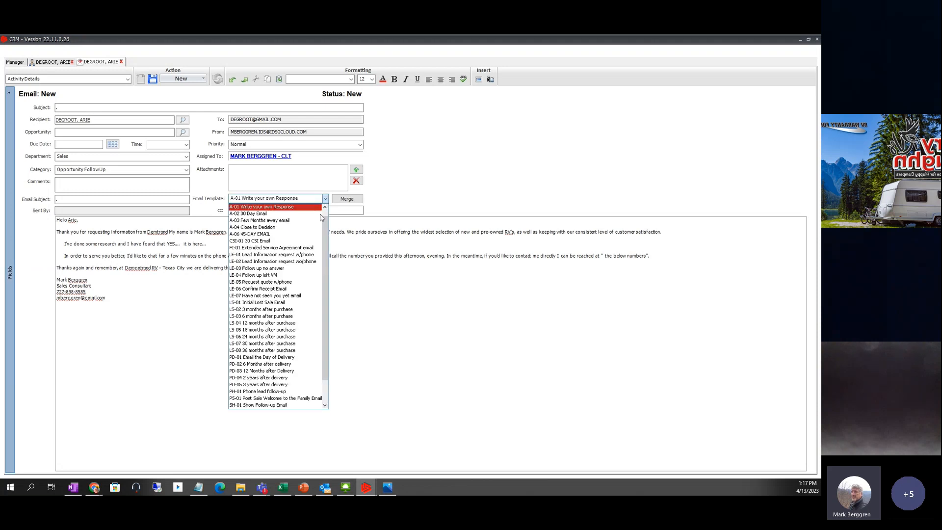
key(Up)
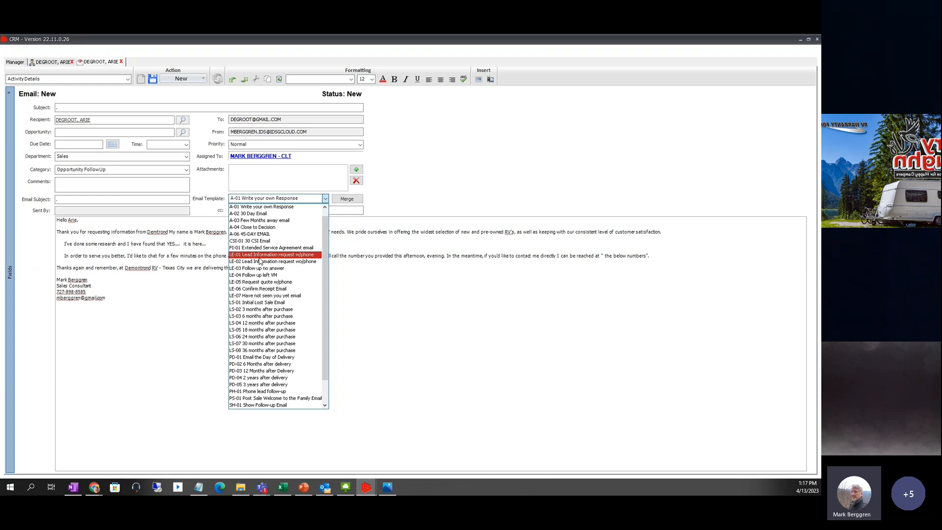
key(Return)
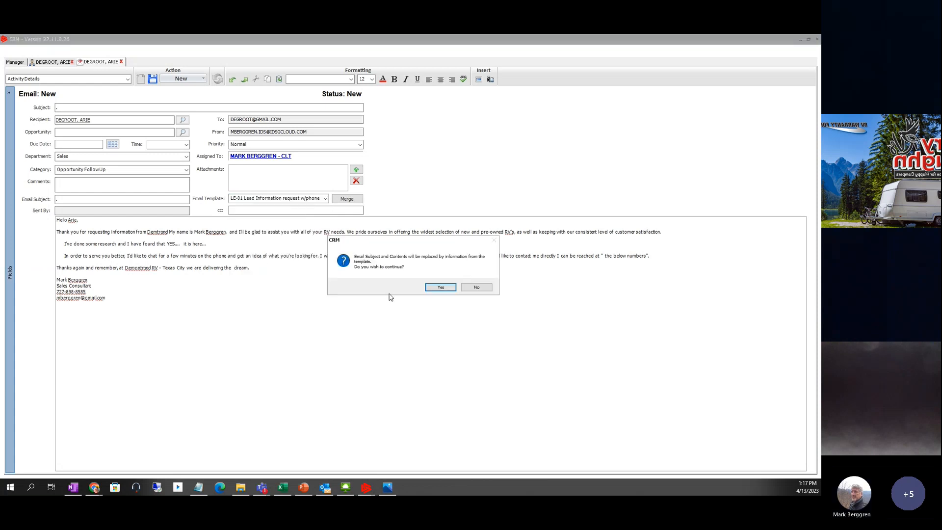
click(434, 289)
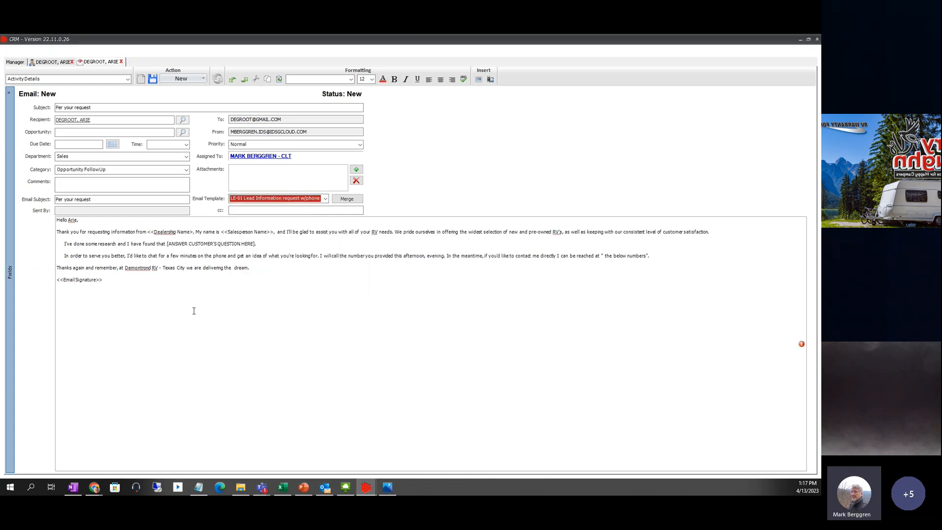
- Fill the signature placeholder with the sender's name and answer the question with 'it will sleep 6'
drag(126, 284, 57, 281)
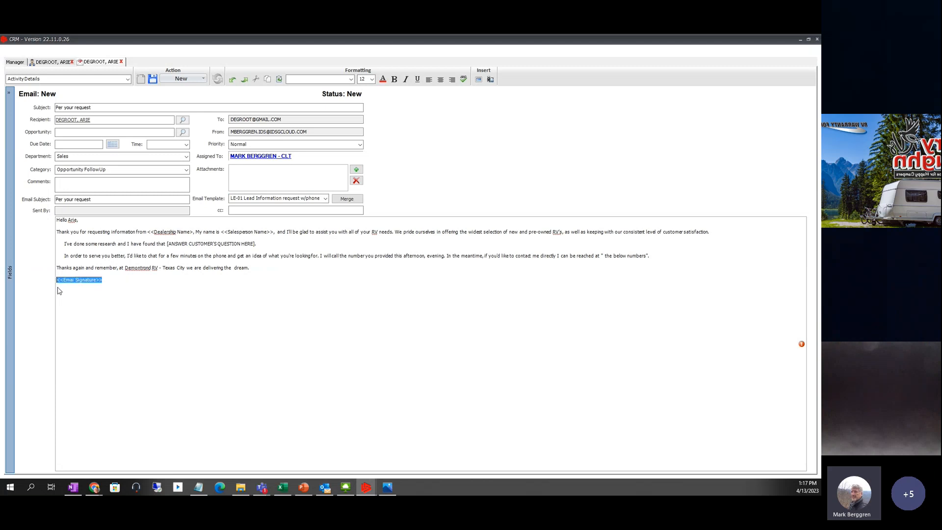
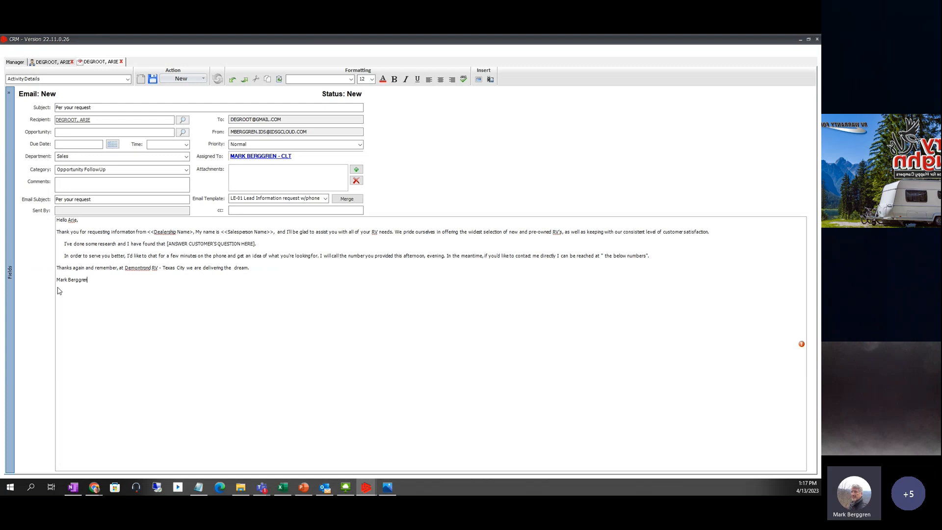
click(168, 243)
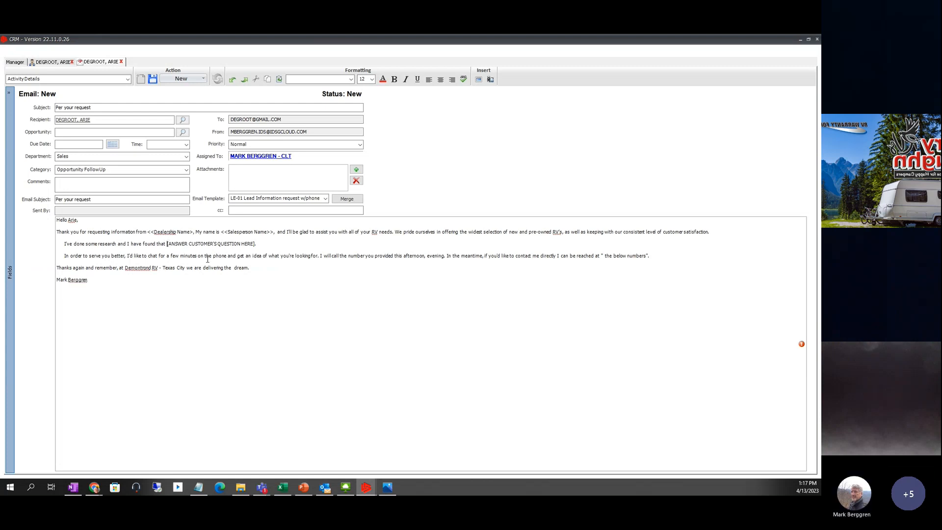
key(shift+Right)
key(shift+Right)
key(shift+Right)
key(shift+Right)
key(shift+Right)
key(shift+Right)
key(shift+Right)
key(shift+Right)
key(shift+Right)
key(shift+Right)
key(shift+Right)
key(shift+Right)
key(shift+Right)
key(shift+Right)
key(shift+Right)
key(shift+Right)
key(shift+Right)
key(shift+Right)
key(shift+Right)
key(shift+Right)
key(shift+Right)
key(shift+Right)
key(shift+Right)
key(shift+Right)
key(shift+Right)
key(shift+Right)
key(shift+Right)
key(shift+Right)
key(shift+Right)
key(shift+Right)
key(shift+Right)
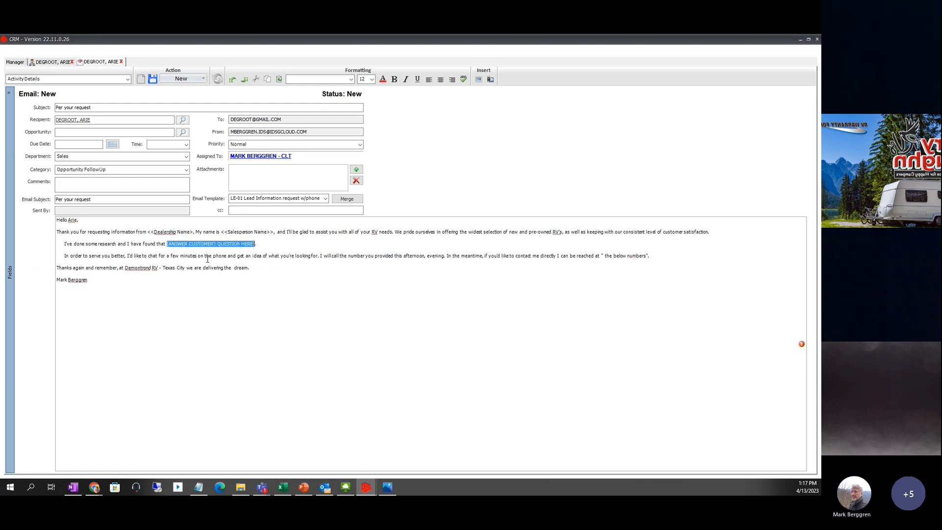
key(BackSpace)
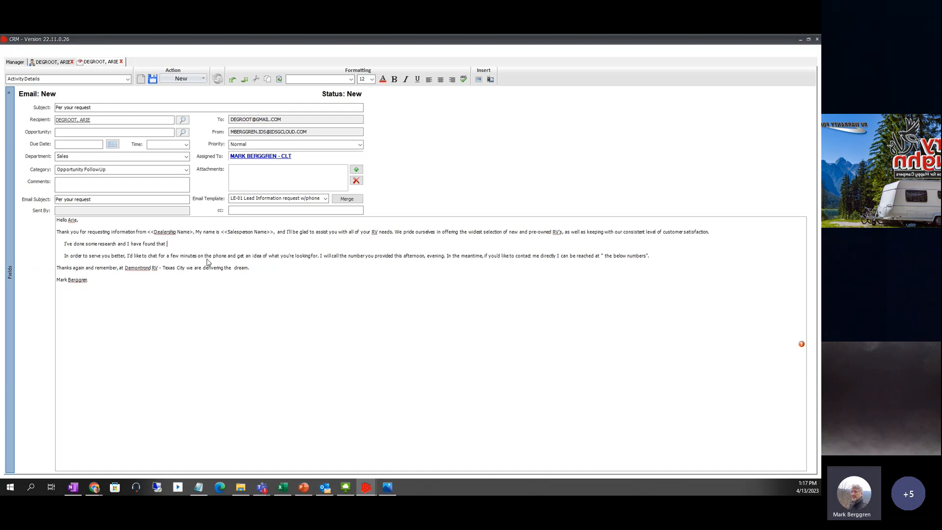
text(it willsp)
text(leep 6)
click(203, 80)
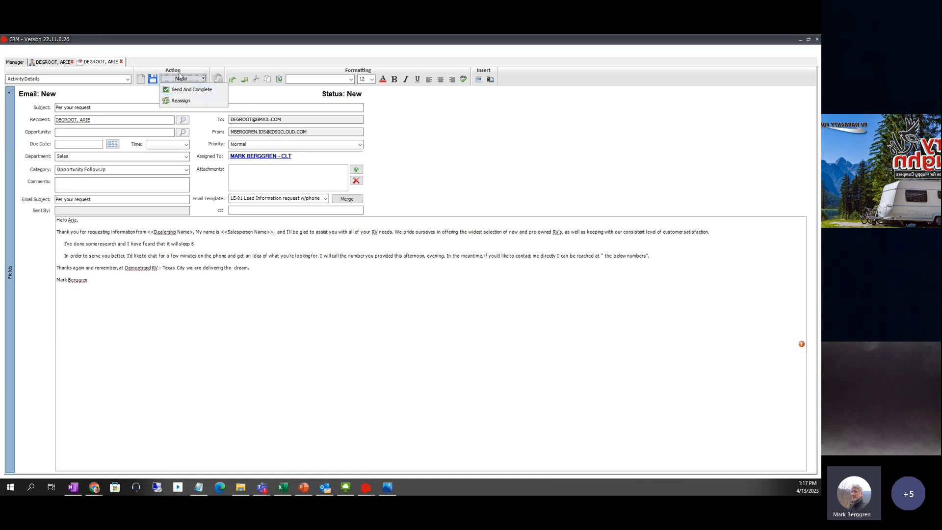
click(432, 126)
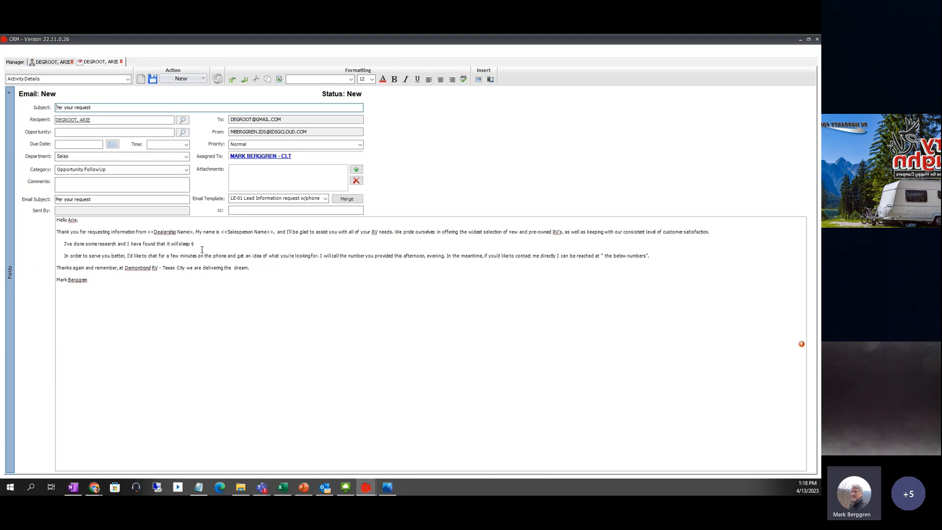
- Format the 'I've done some research… it will sleep 6' line as bold, italic and red
drag(199, 244, 63, 246)
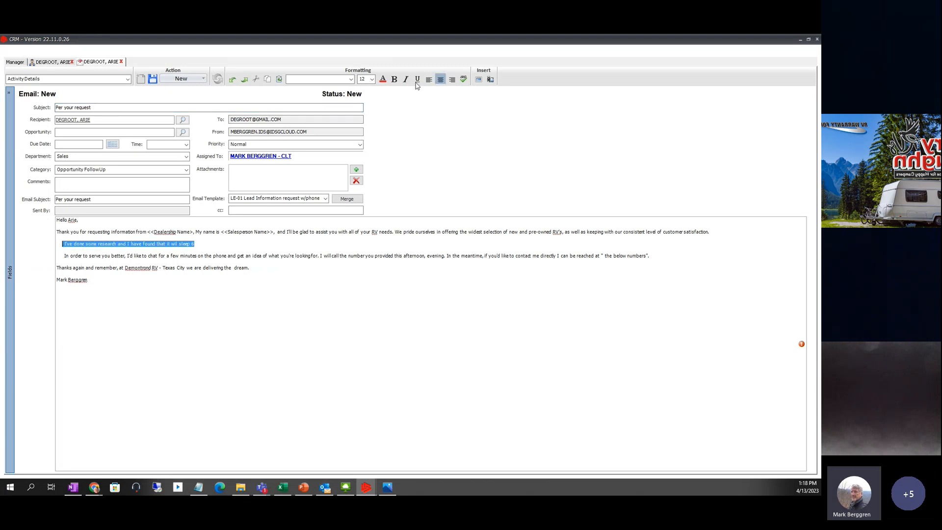
click(395, 82)
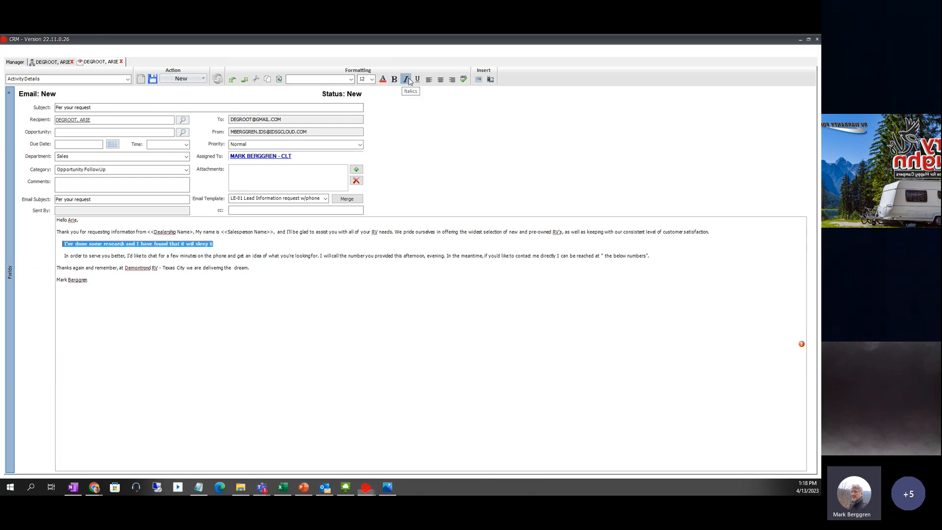
click(405, 80)
click(315, 248)
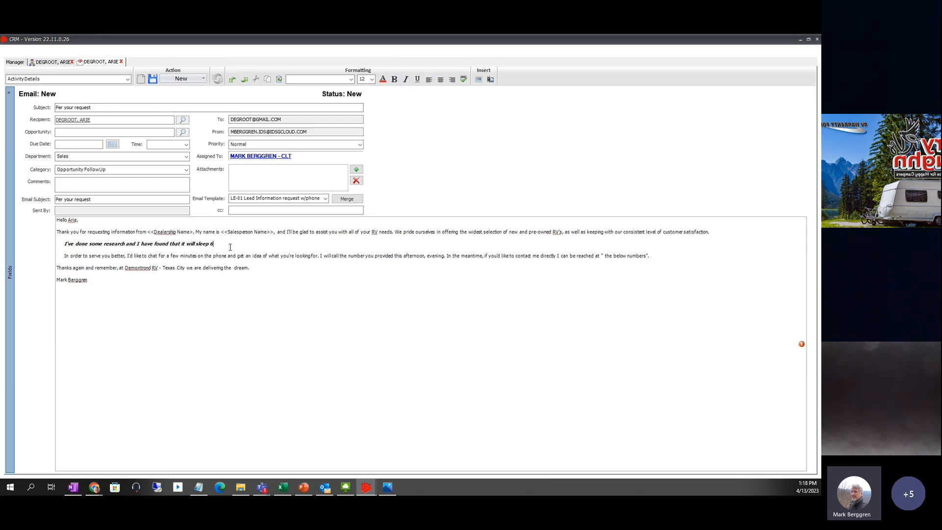
triple_click(66, 245)
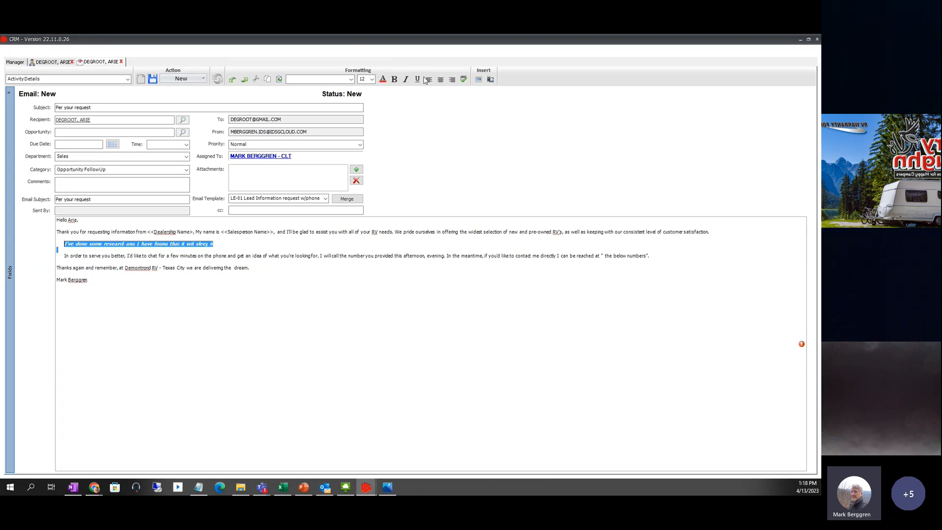
click(383, 80)
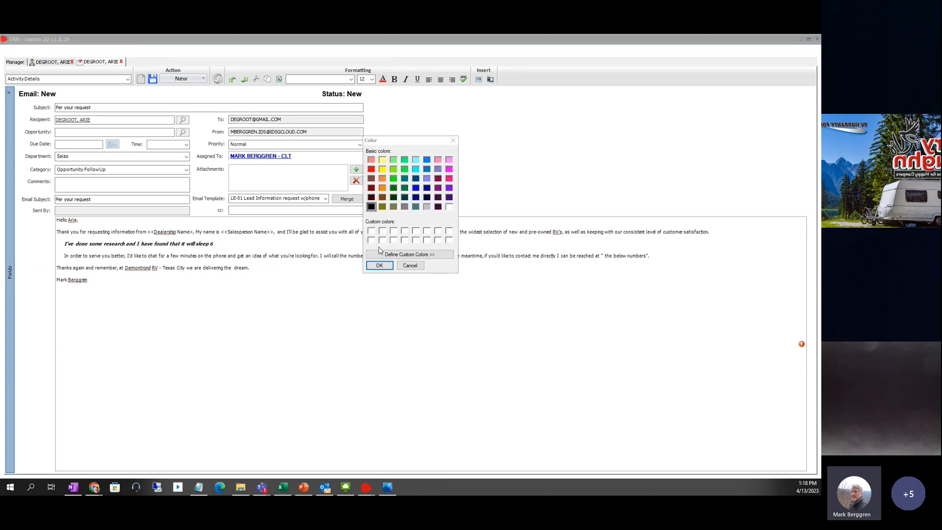
click(372, 169)
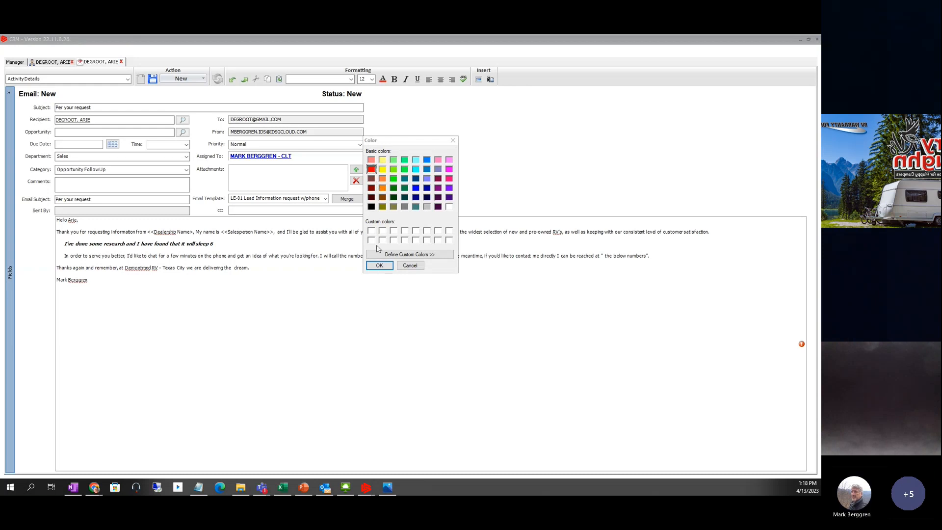
click(378, 265)
click(347, 280)
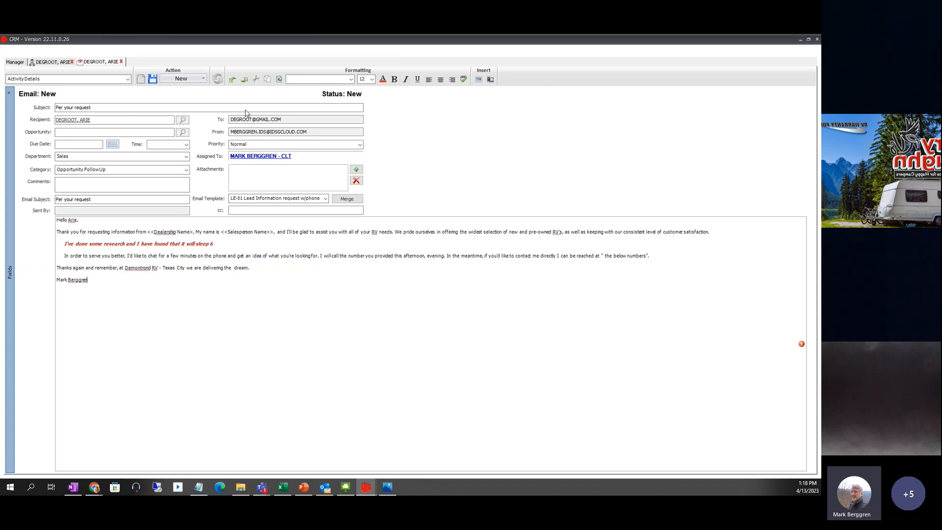
- Replace the <<Dealership Name>> placeholder with Demontrond
click(202, 79)
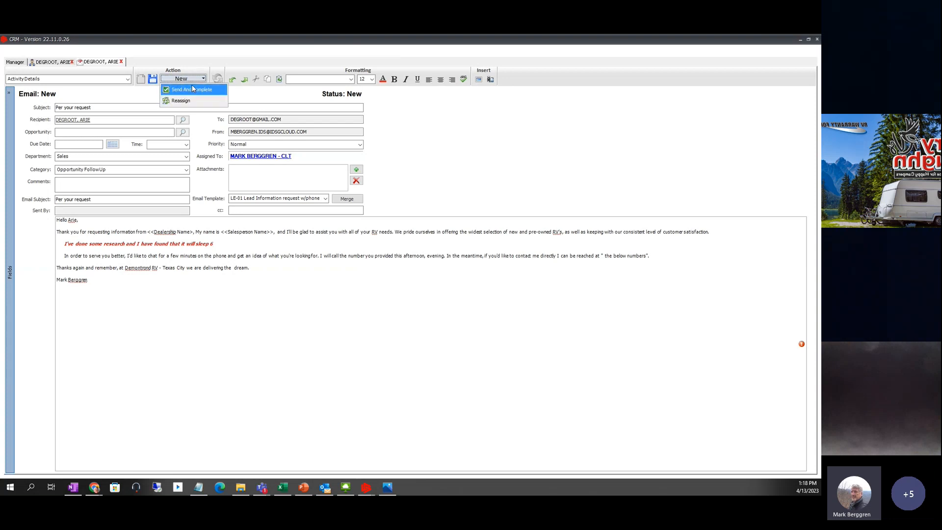
click(192, 91)
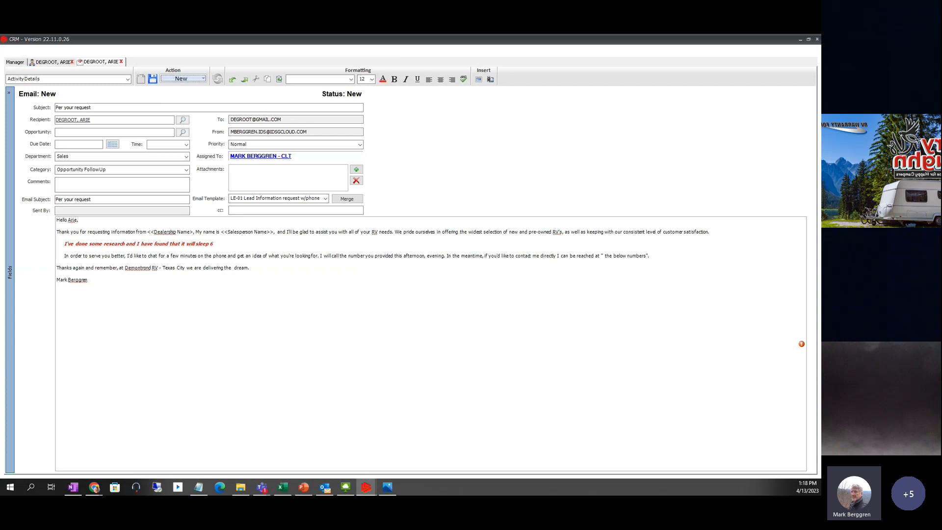
click(157, 232)
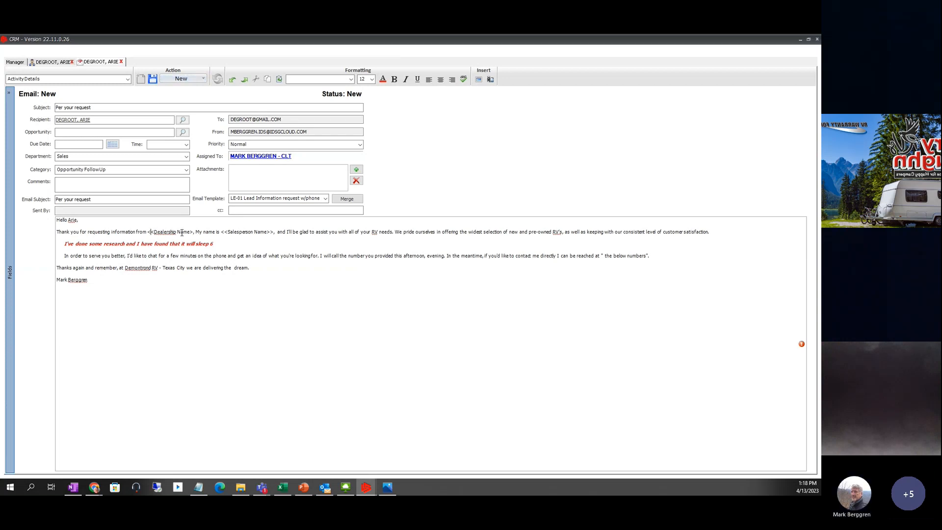
key(shift+Right)
key(shift+Right)
key(shift+Right)
key(shift+Right)
key(shift+Right)
key(shift+Right)
key(shift+Right)
key(shift+Right)
key(shift+Right)
key(shift+Right)
key(shift+Right)
key(shift+Right)
key(shift+Right)
key(shift+Right)
key(shift+Right)
key(shift+Right)
key(shift+Right)
key(shift+Right)
key(shift+Right)
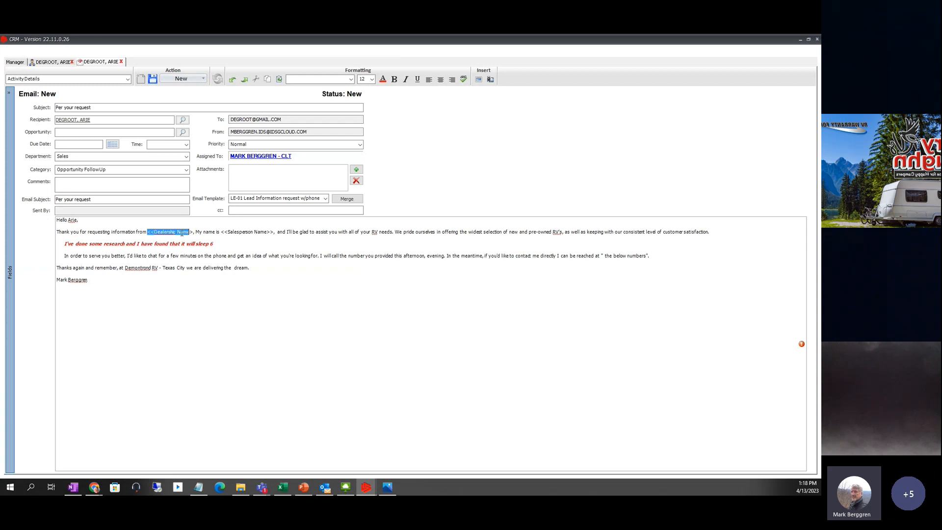
text(Demont)
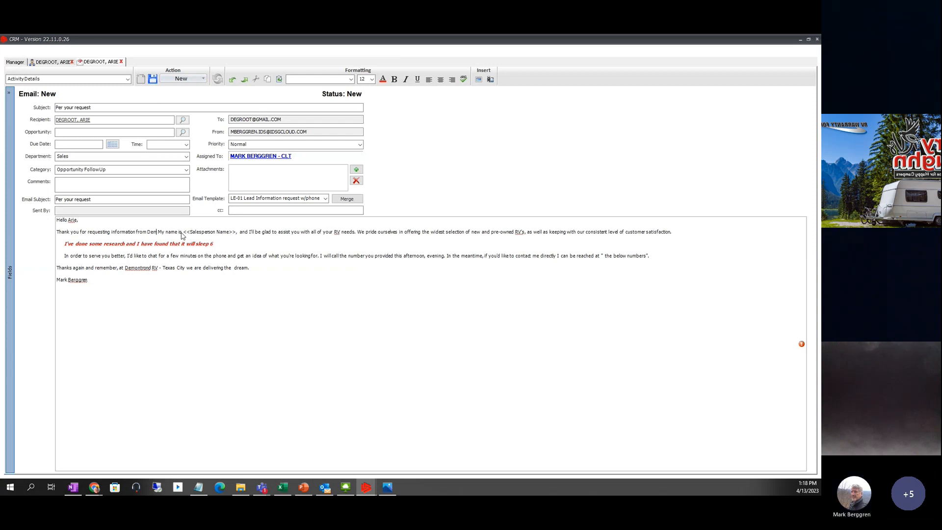
text(rond)
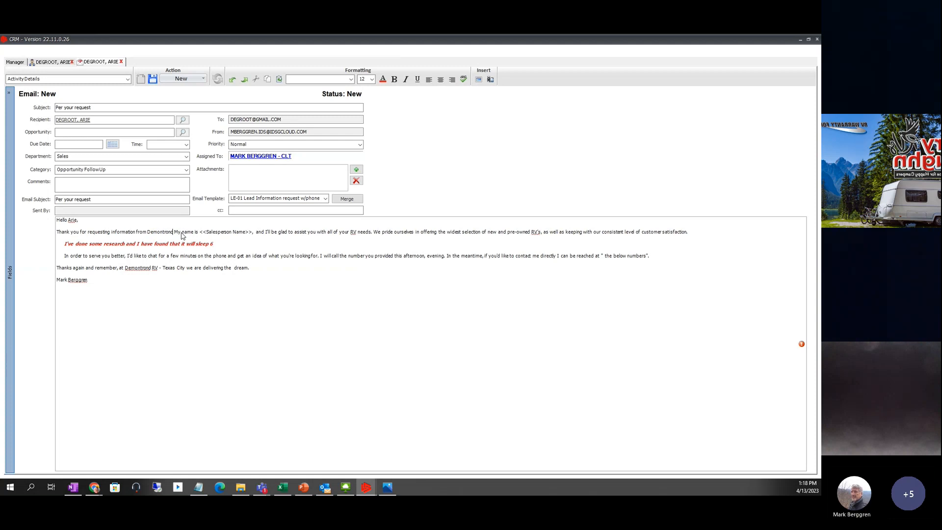
- Replace the <<Salesperson Name>> placeholder with the salesperson's first name, keeping the comma
key(Right)
key(Right)
key(Right)
key(Right)
key(Right)
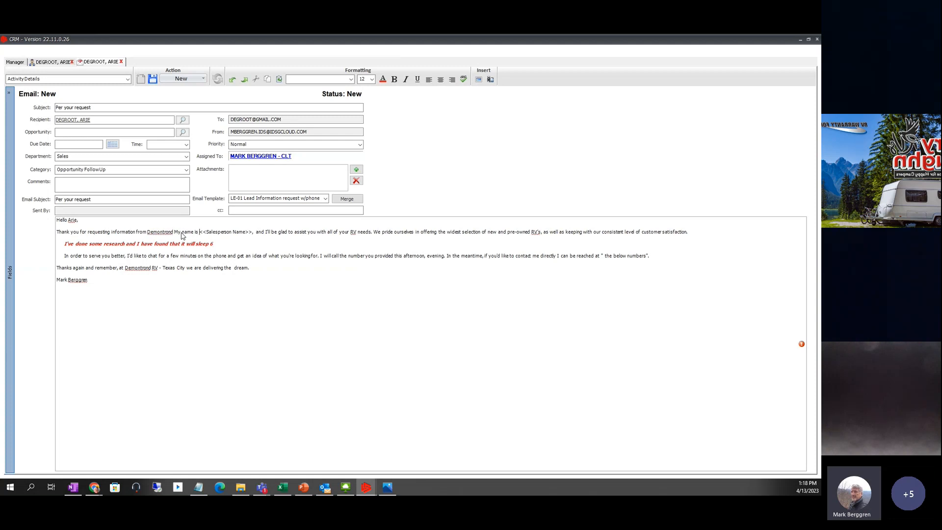
key(shift+Right)
key(shift+Right)
key(shift+Right)
key(shift+Right)
key(shift+Right)
key(shift+Right)
key(shift+Right)
key(shift+Right)
key(shift+Right)
key(shift+Right)
key(shift+Right)
key(shift+Right)
key(shift+Right)
key(shift+Right)
key(shift+Right)
key(shift+Right)
key(shift+Right)
key(shift+Right)
key(shift+Right)
key(shift+Right)
key(shift+Right)
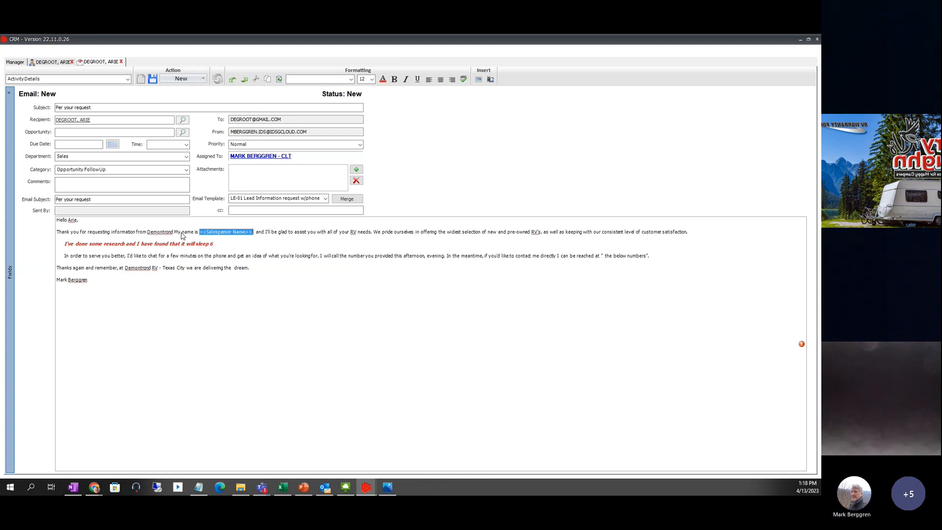
key(shift+Left)
text(Mark)
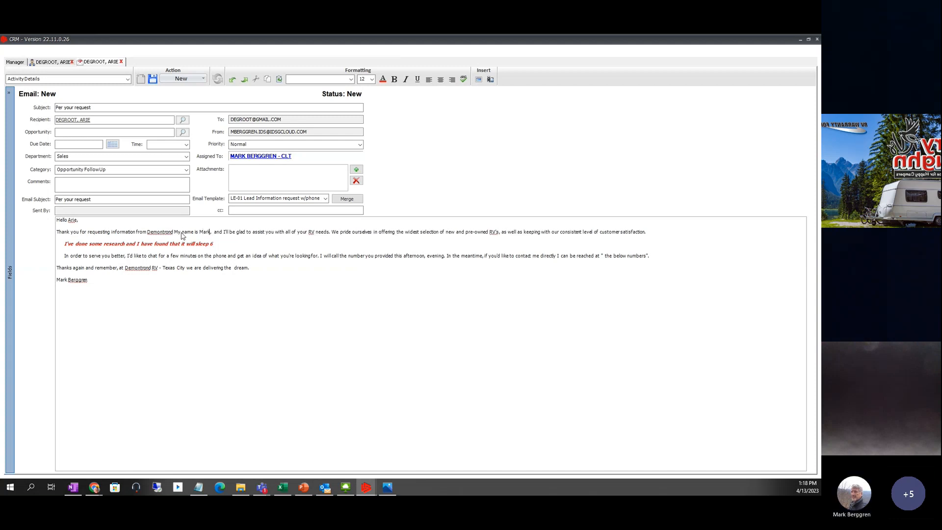
click(205, 322)
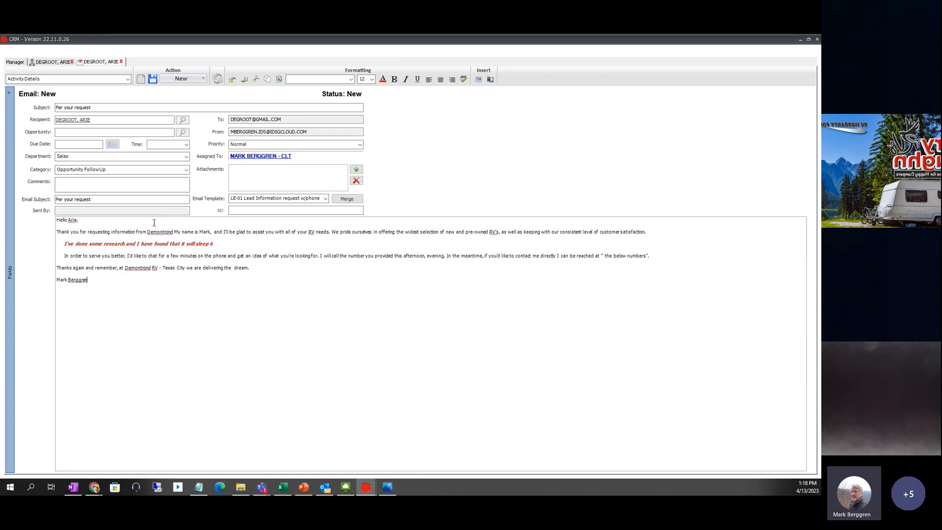
- Send and complete the 'Per your request' email, close its tab, and view the Activity History
click(203, 79)
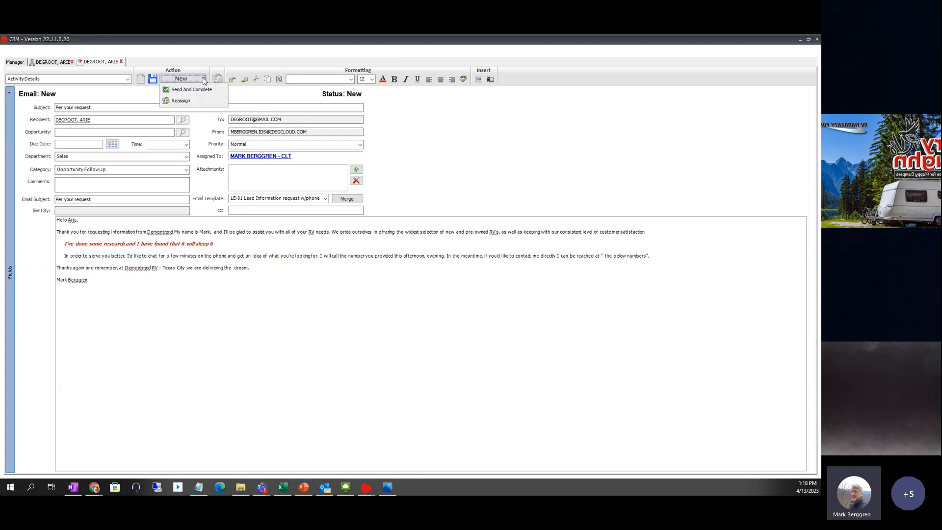
click(193, 90)
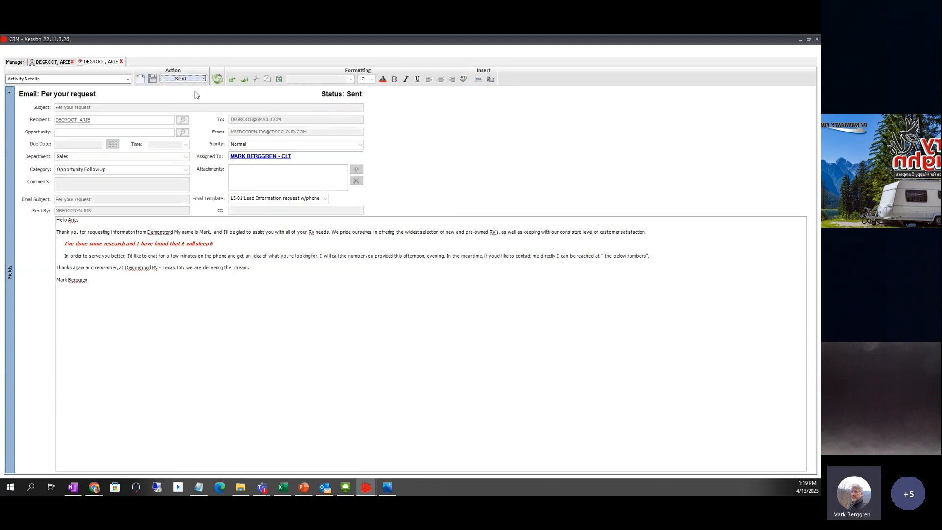
click(122, 62)
click(121, 62)
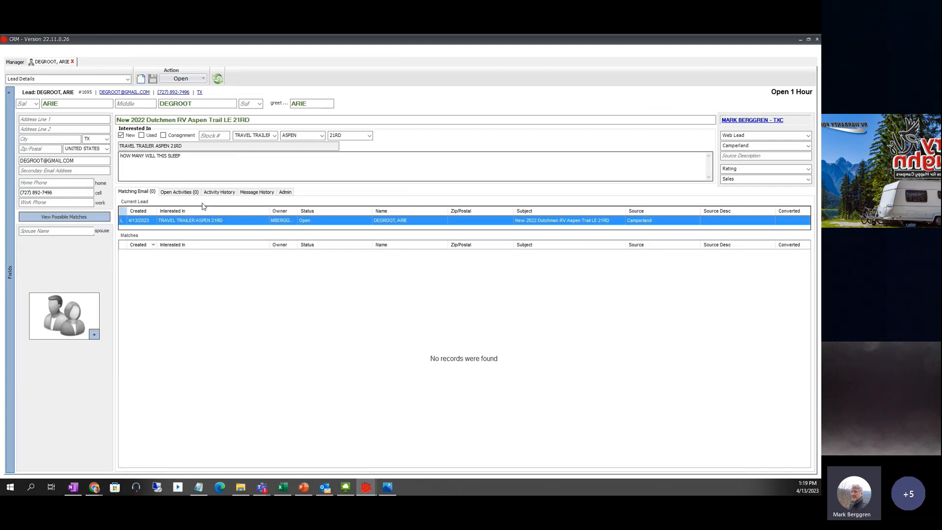
click(216, 191)
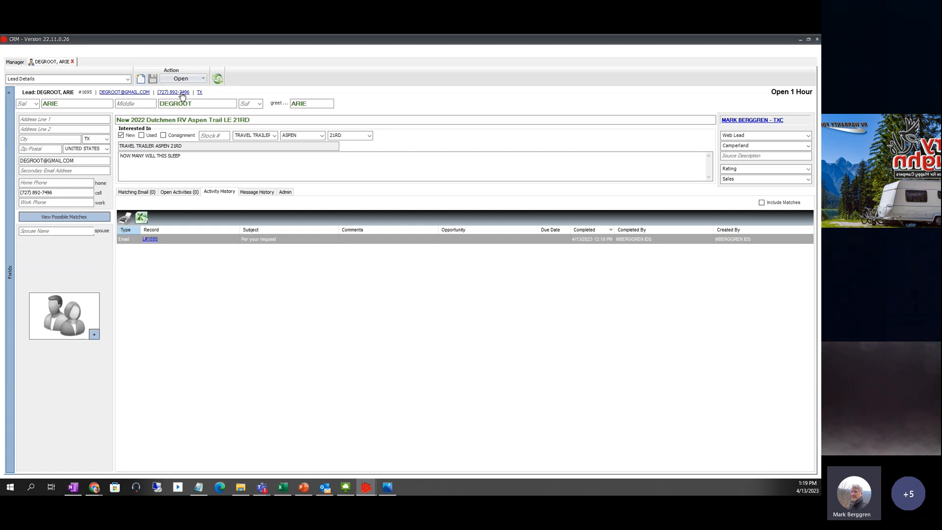
- Create and save an 'Intial Call' phone call to the lead's mobile, due 4/13/2023 at 1:30 PM
click(182, 94)
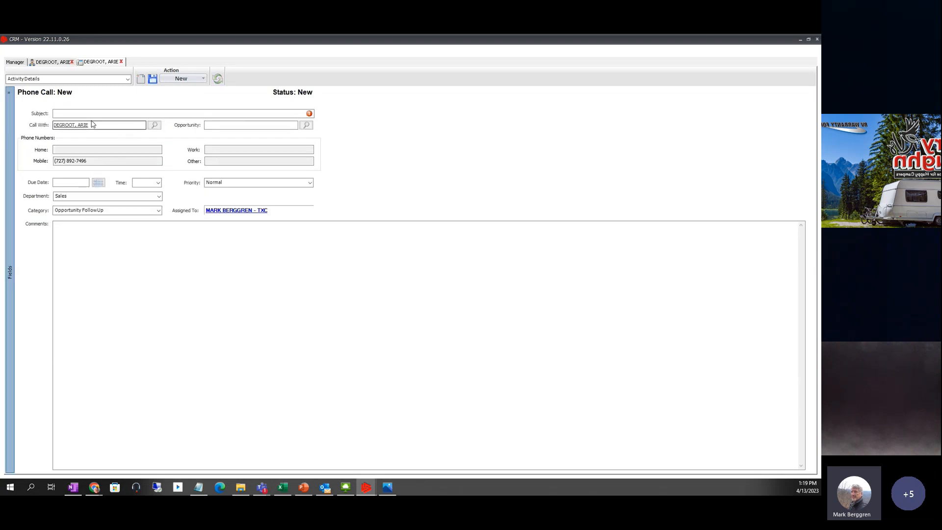
click(67, 111)
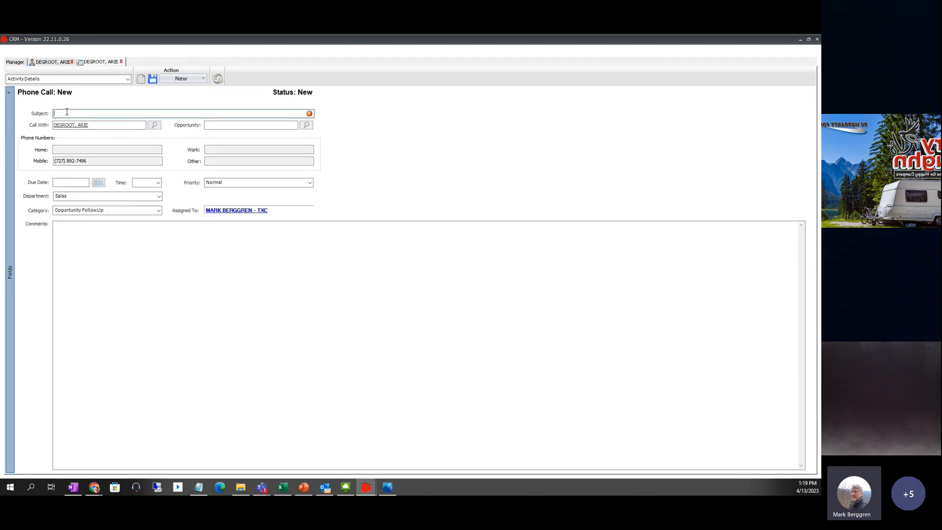
text(Intial Call)
click(98, 184)
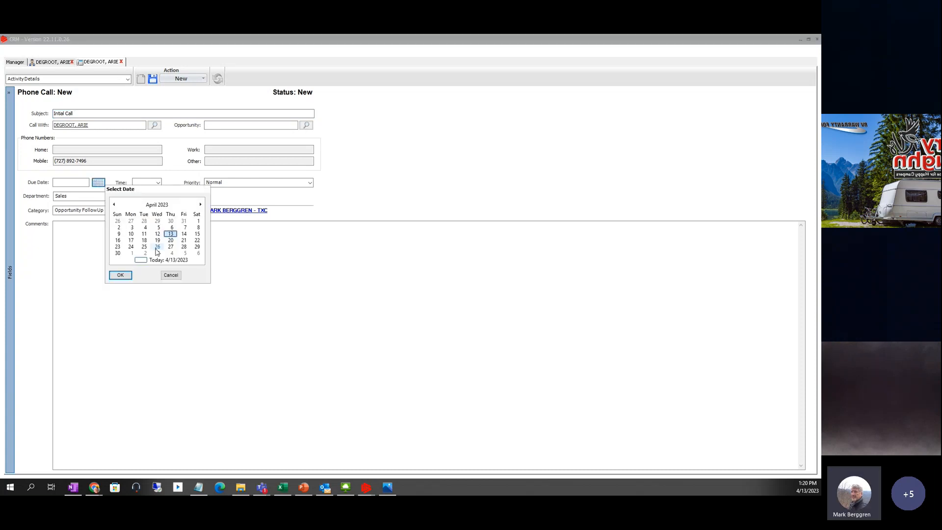
click(120, 276)
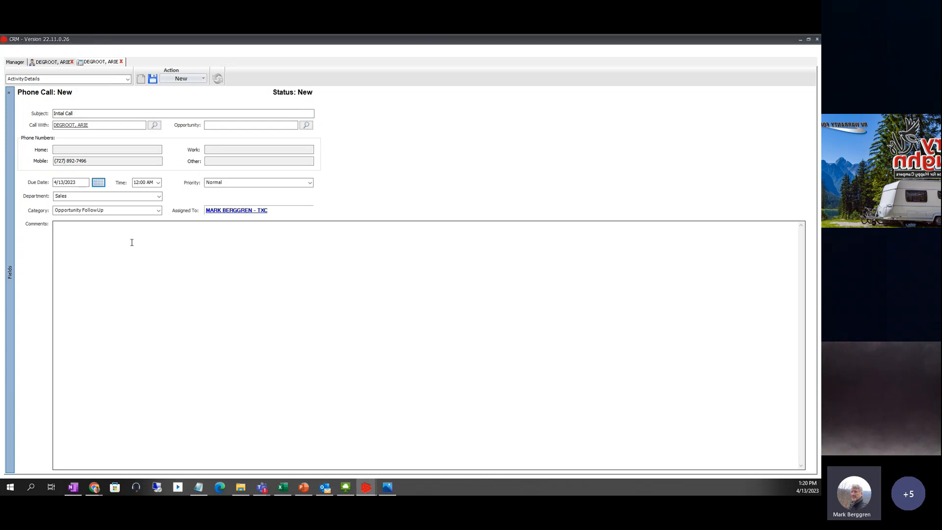
click(158, 182)
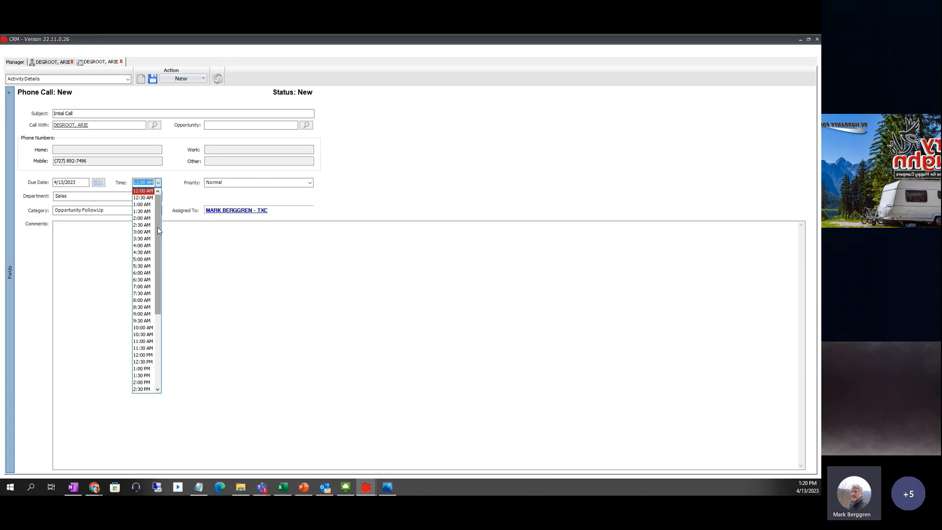
click(142, 376)
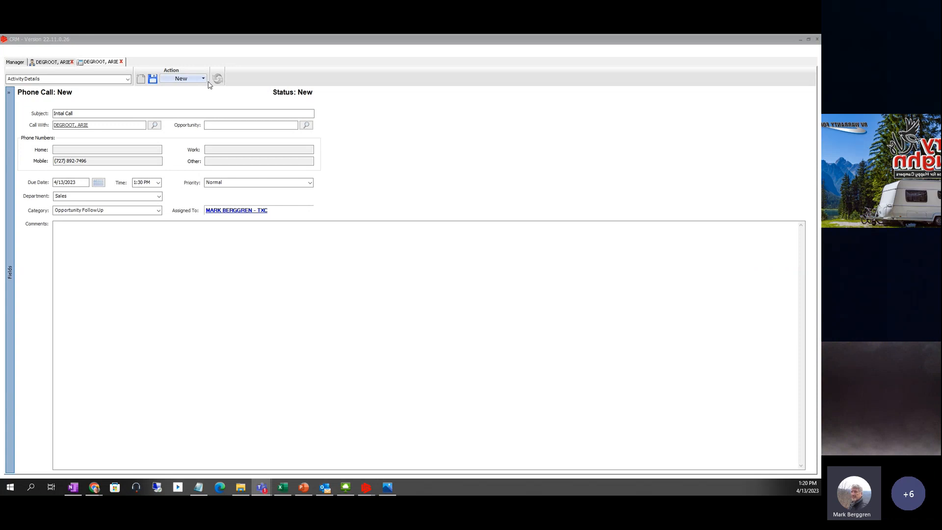
click(153, 79)
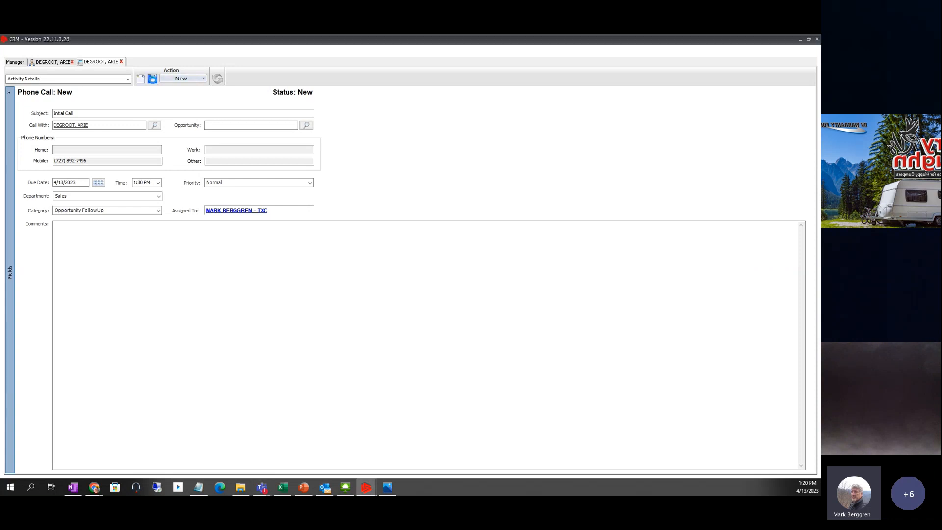
- Close the phone call tab and show the lead's Open Activities listing 'Intial Call'
click(122, 62)
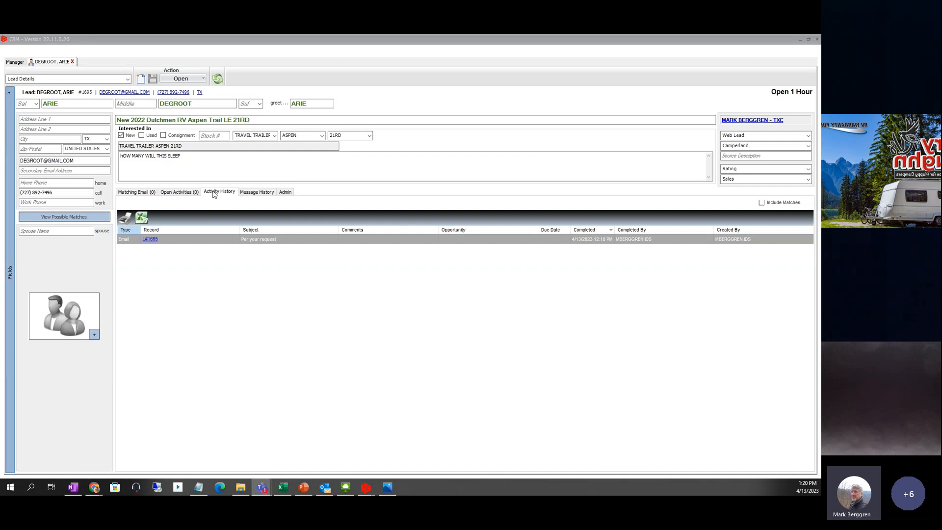
click(168, 191)
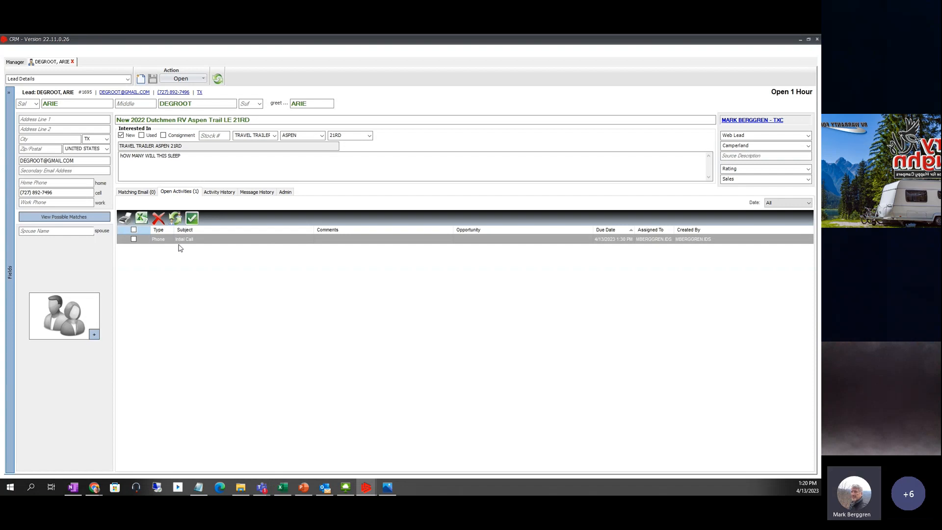
- Refresh the Manager home screen and reopen 'Intial Call' from the Scheduled Follow Ups grid
click(16, 64)
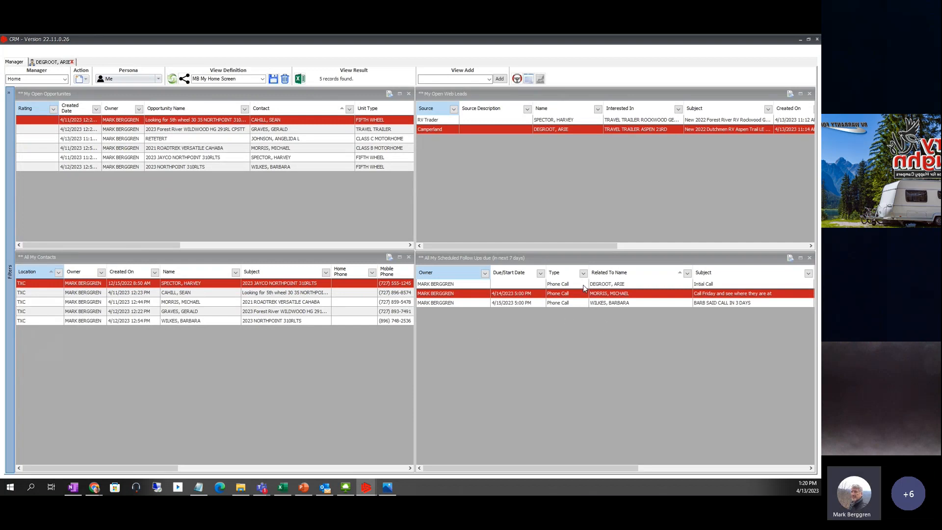
click(608, 284)
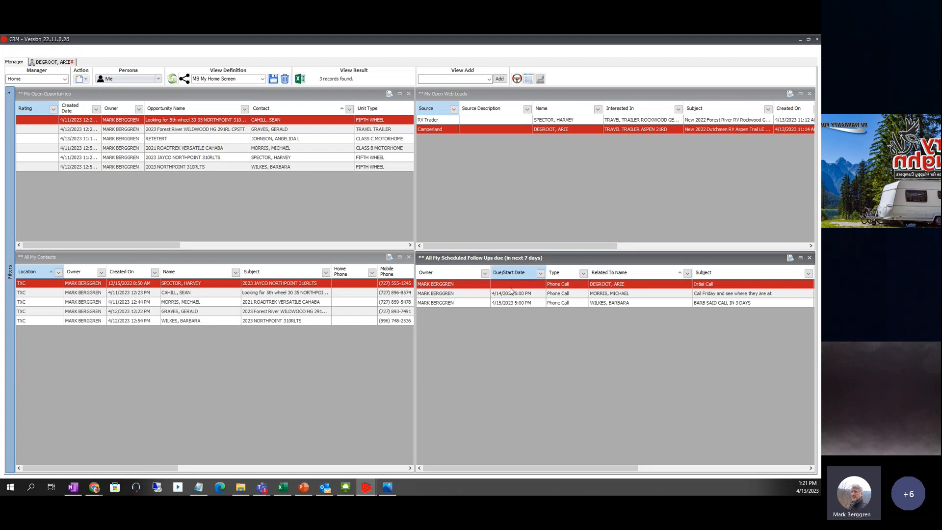
click(172, 80)
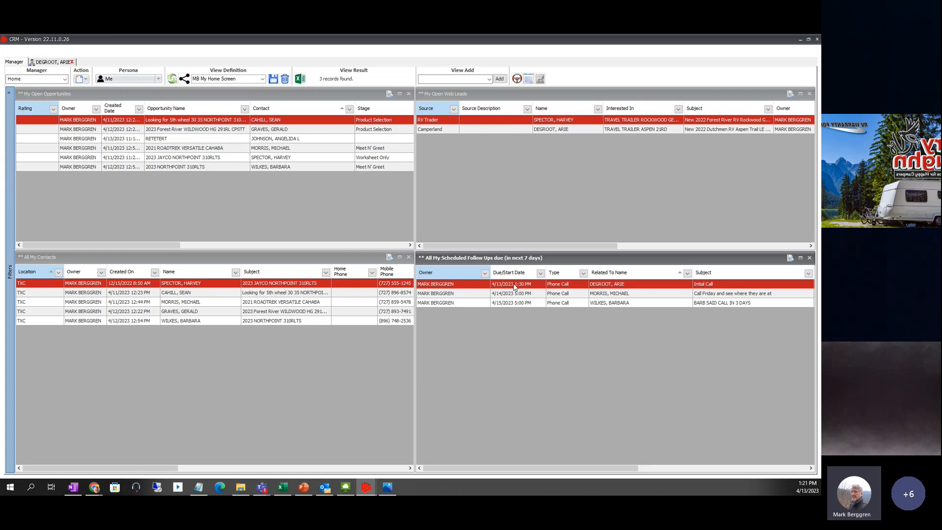
double_click(465, 286)
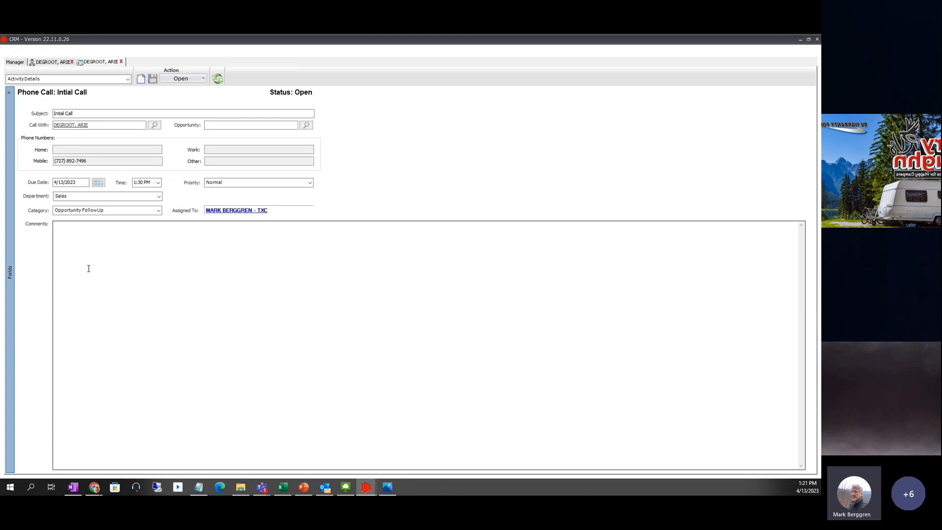
- Add the comment 'Notes from call' to the Intial Call activity and save it
click(78, 239)
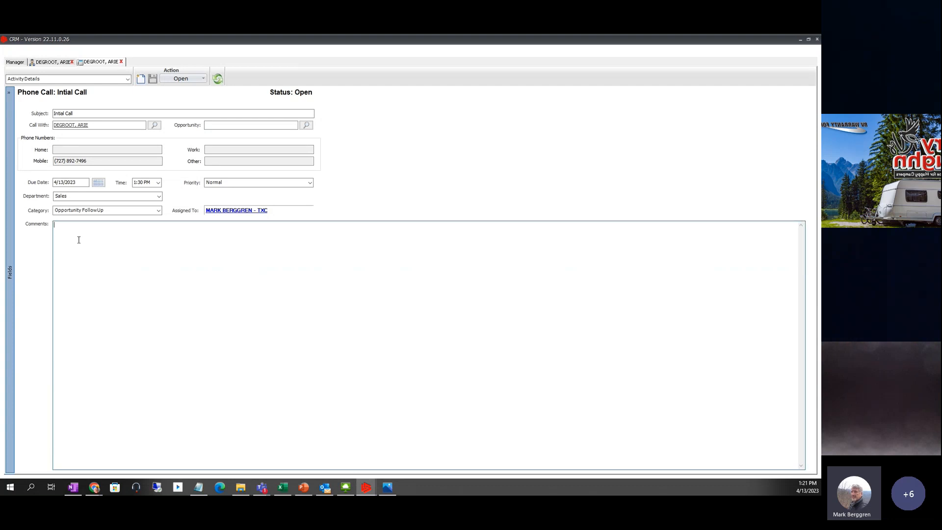
text(Notes f)
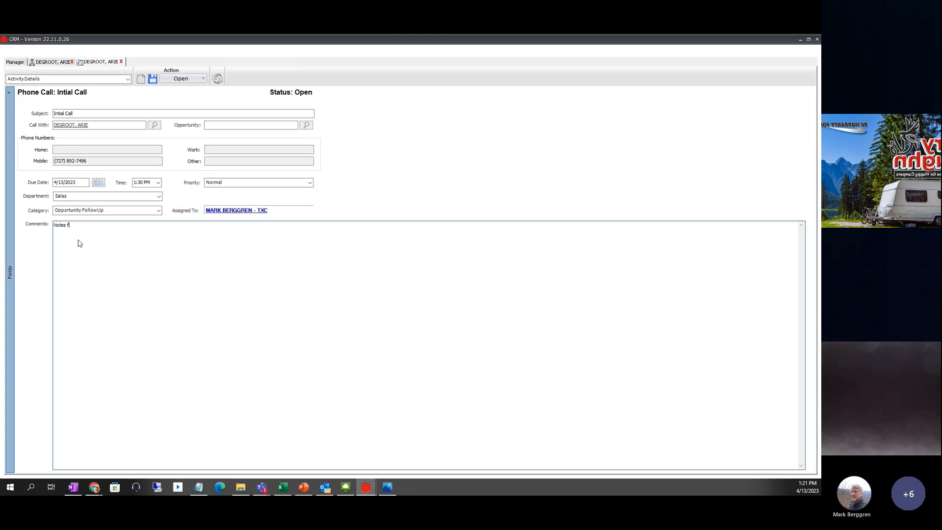
text(rom call)
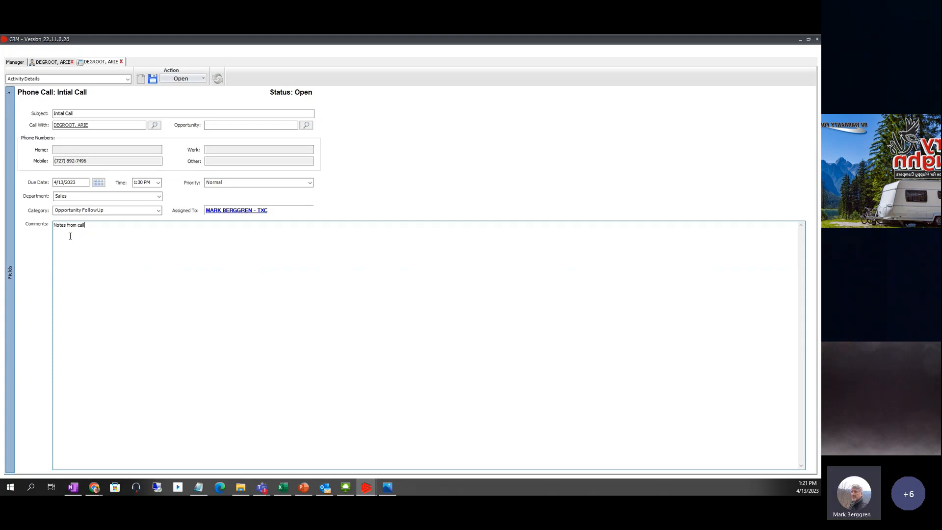
click(153, 80)
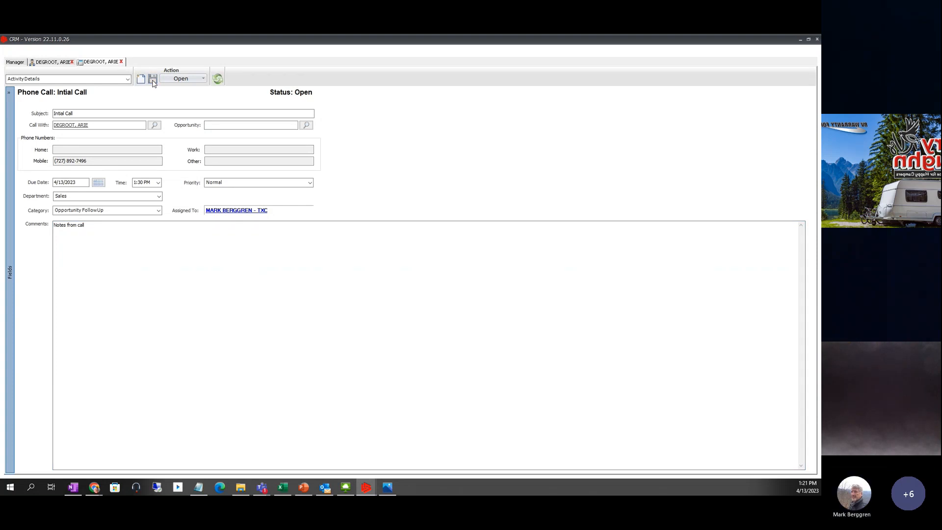
- Mark the phone call completed and refresh the lead's now-empty open activities
click(203, 79)
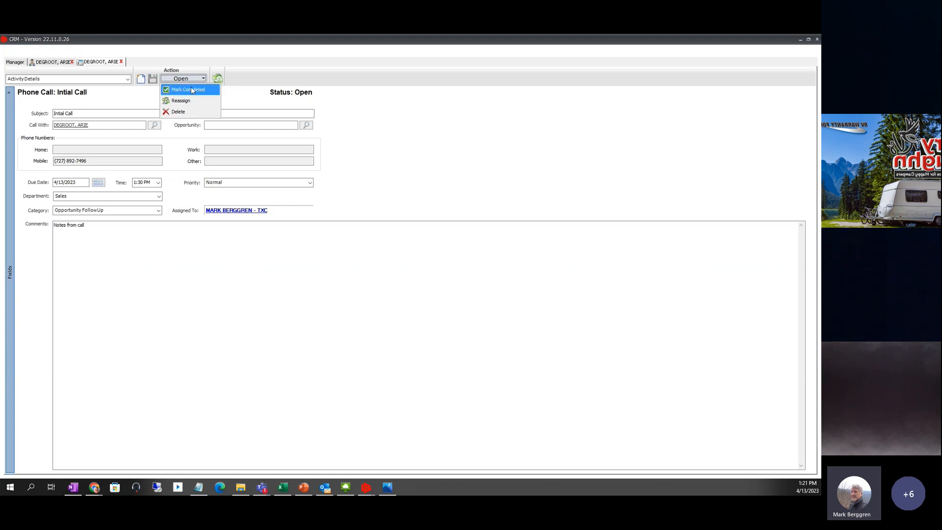
click(188, 90)
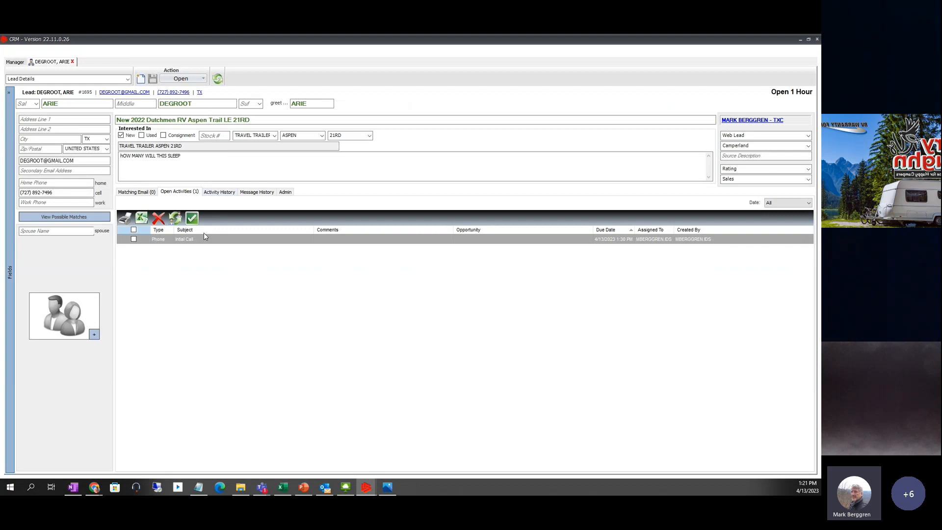
click(217, 79)
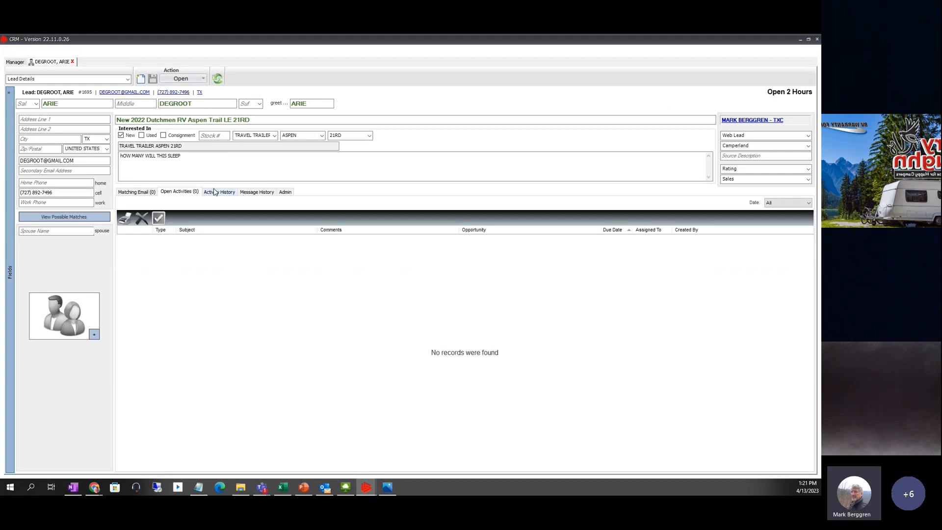
- Show the lead's Activity History with the completed Intial Call and the 'Per your request' email
click(216, 192)
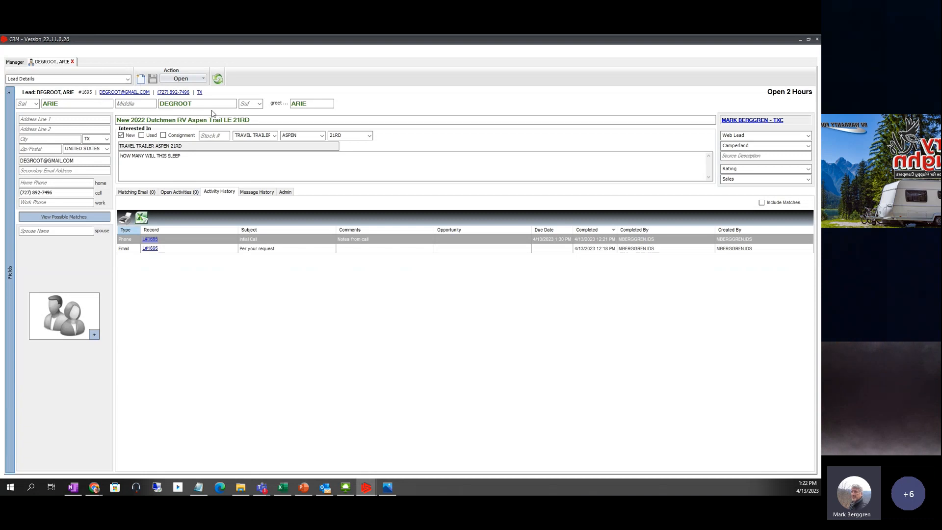
- Qualify the Camperland lead, creating a new contact and a new Aspen Trail 21RD opportunity
click(203, 79)
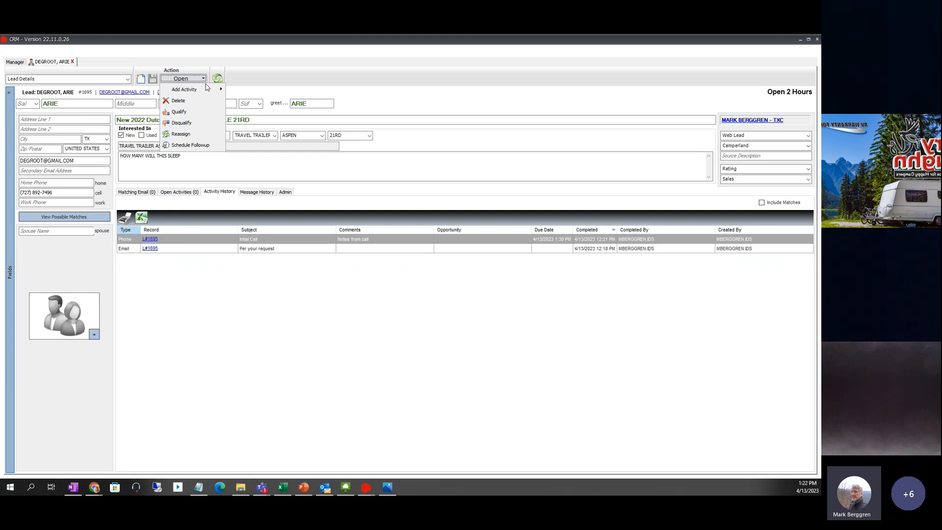
click(189, 113)
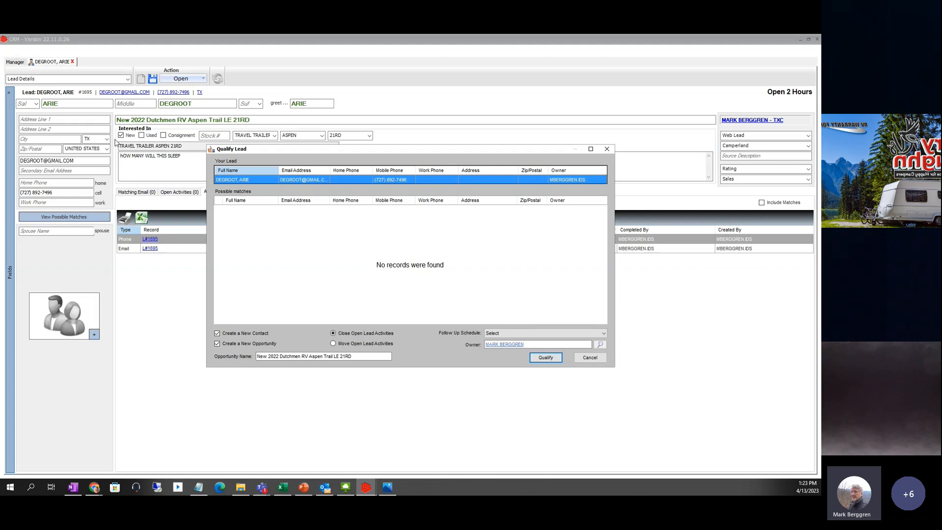
click(548, 356)
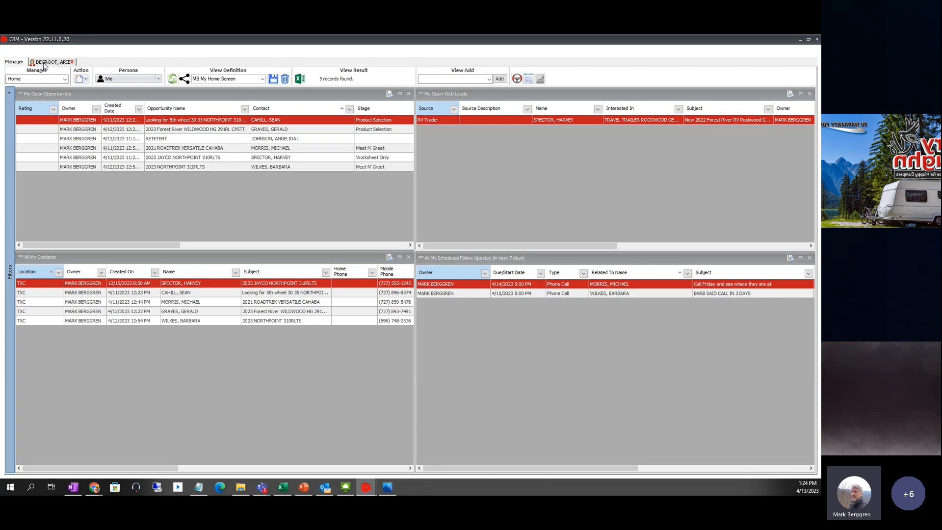
- Switch to the new contact's record tab showing the open Aspen Trail 21RD opportunity
click(44, 63)
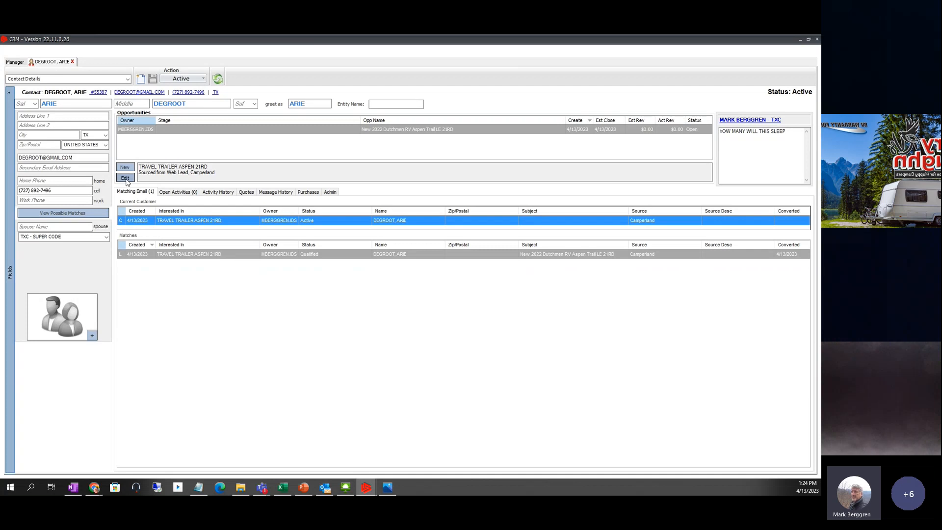
- Open the Aspen Trail LE 21RD opportunity for editing from the contact's Opportunities list
click(194, 78)
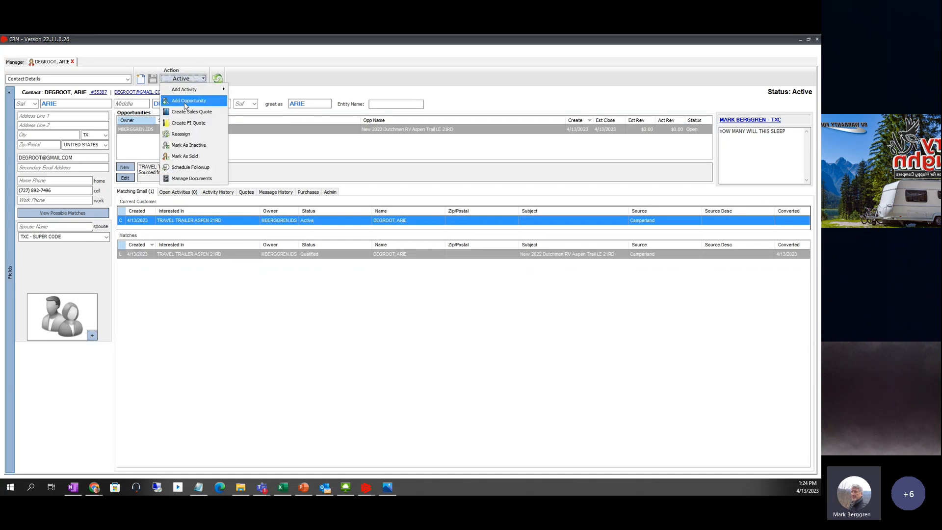
click(281, 154)
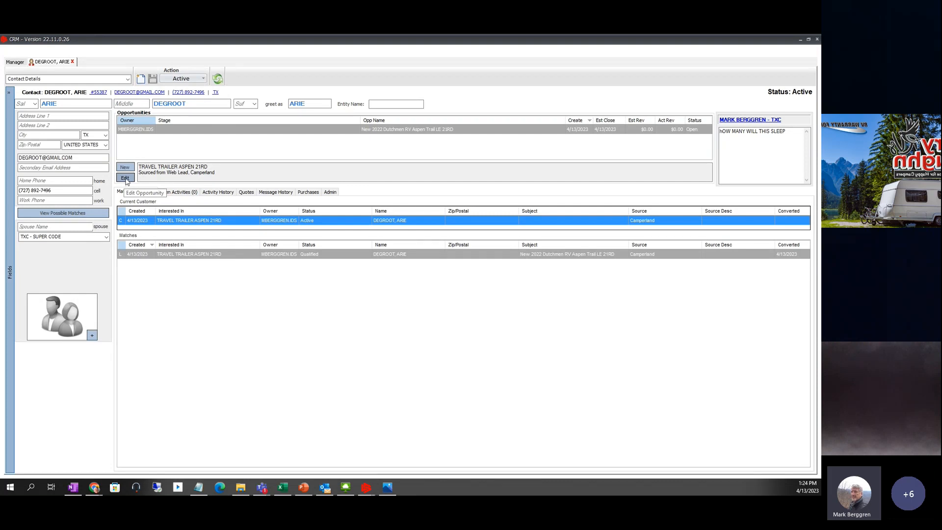
click(125, 178)
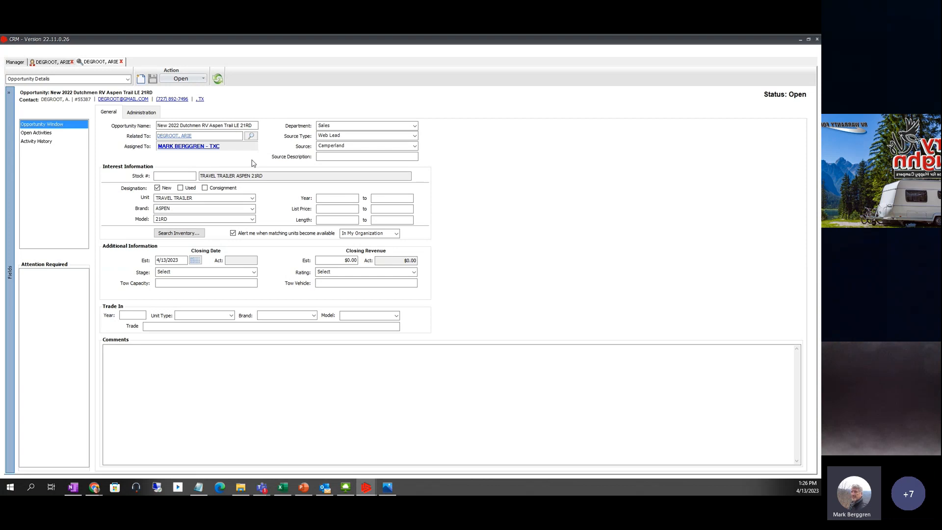
- Enter 2020 to 2024 as the opportunity's year-of-interest range
click(234, 125)
click(335, 199)
click(392, 199)
click(352, 199)
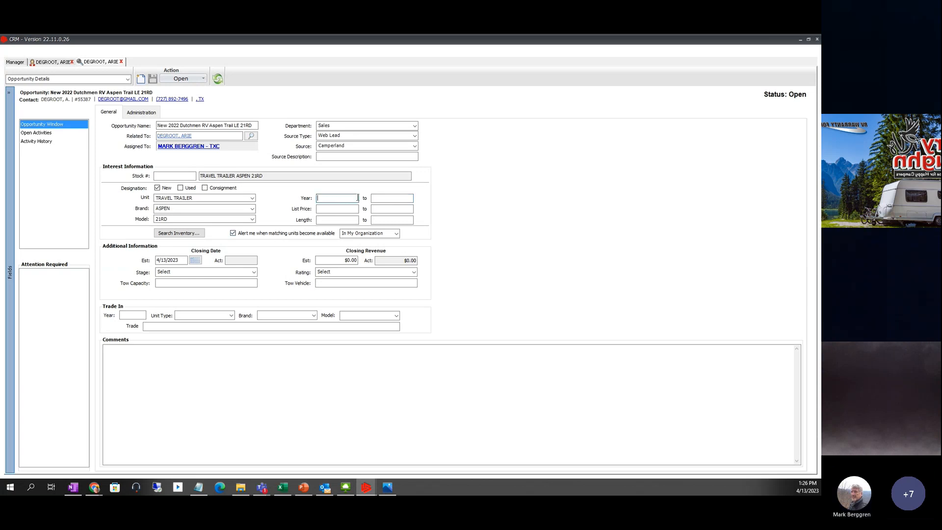
text(2020)
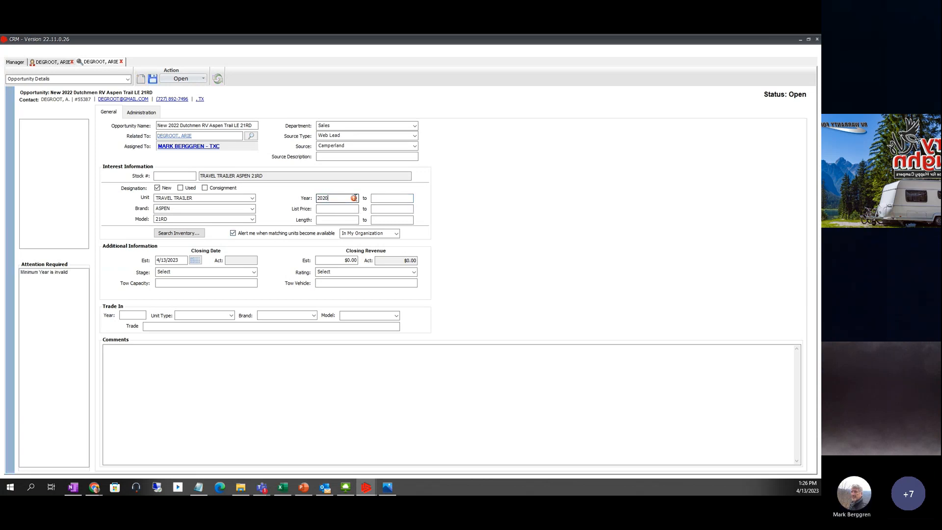
key(Tab)
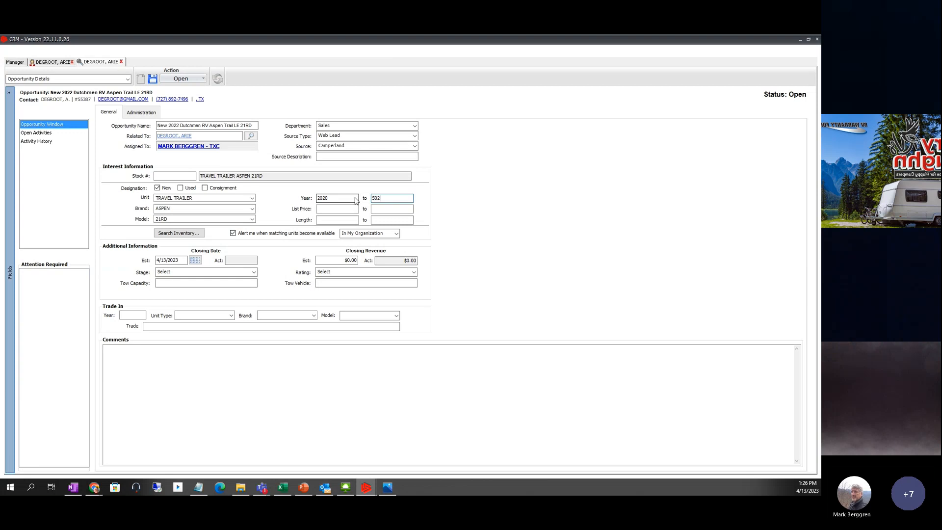
text(2024)
key(Tab)
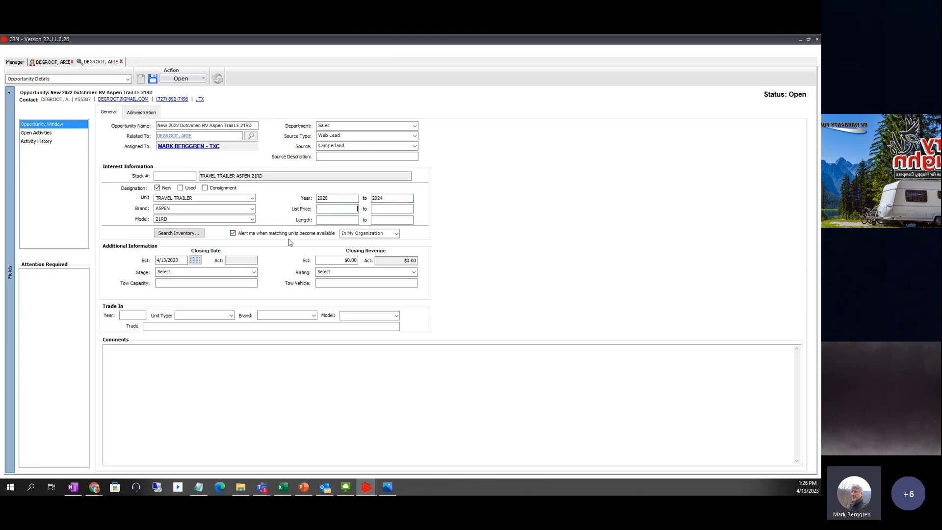
- Set the estimated close date to 4/28/2023 and the stage to Actively Working
click(197, 261)
click(281, 325)
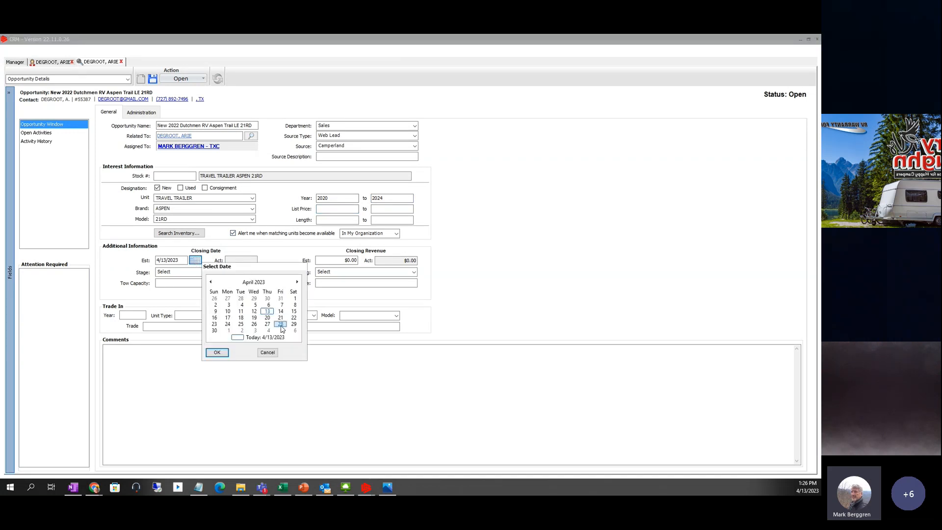
click(217, 352)
click(254, 273)
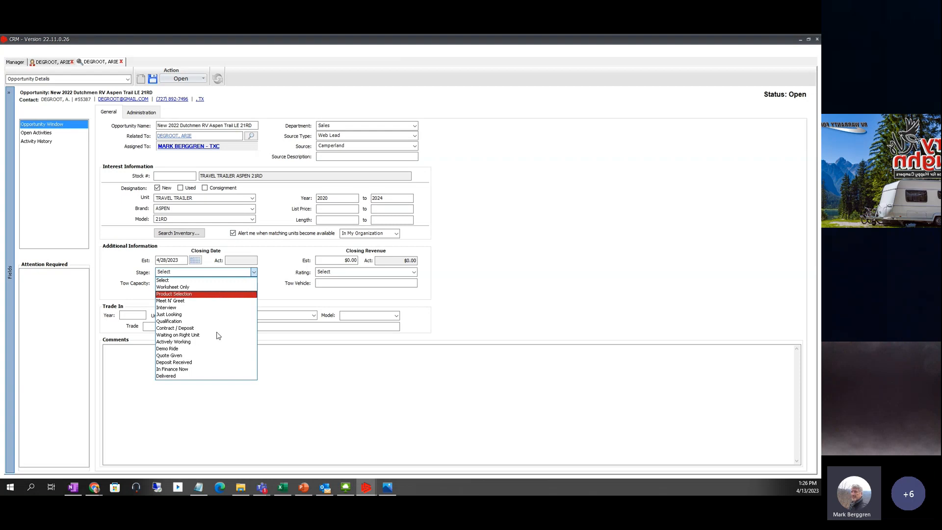
click(190, 342)
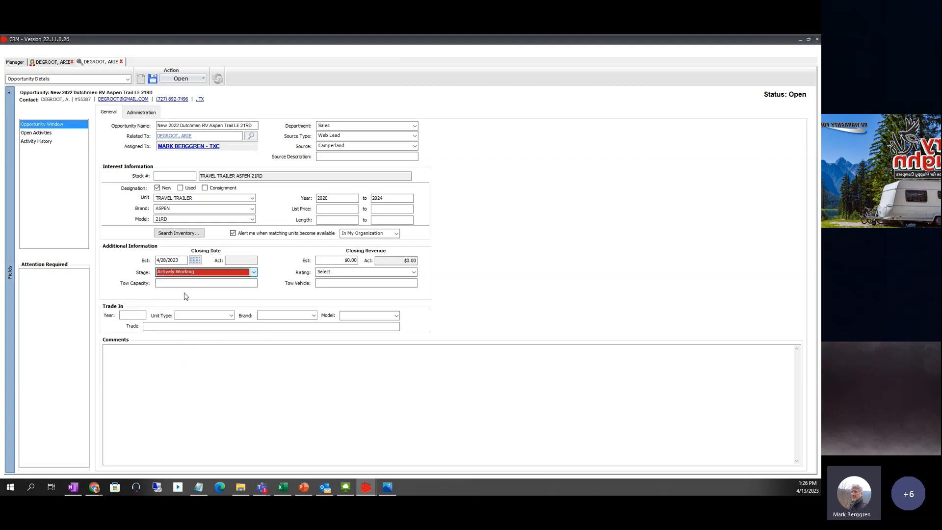
- Enter $50,000.00 as the opportunity's estimated closing revenue
click(336, 259)
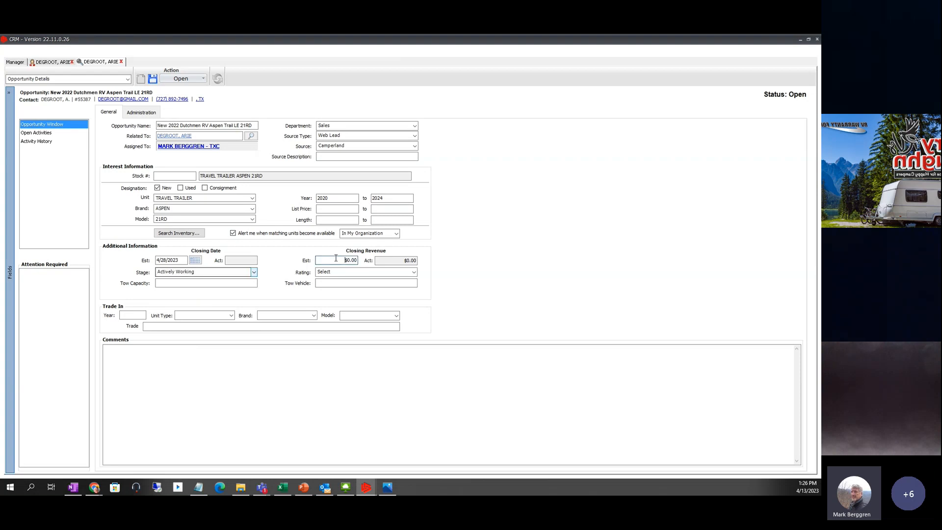
drag(368, 267, 369, 267)
text(50,)
text(0000)
click(370, 270)
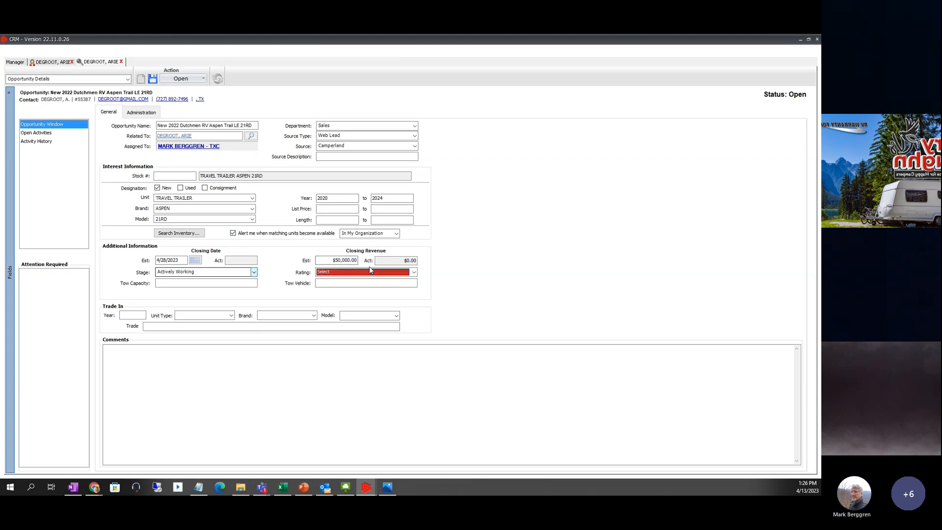
- Choose Hot from the opportunity's Rating list
click(415, 273)
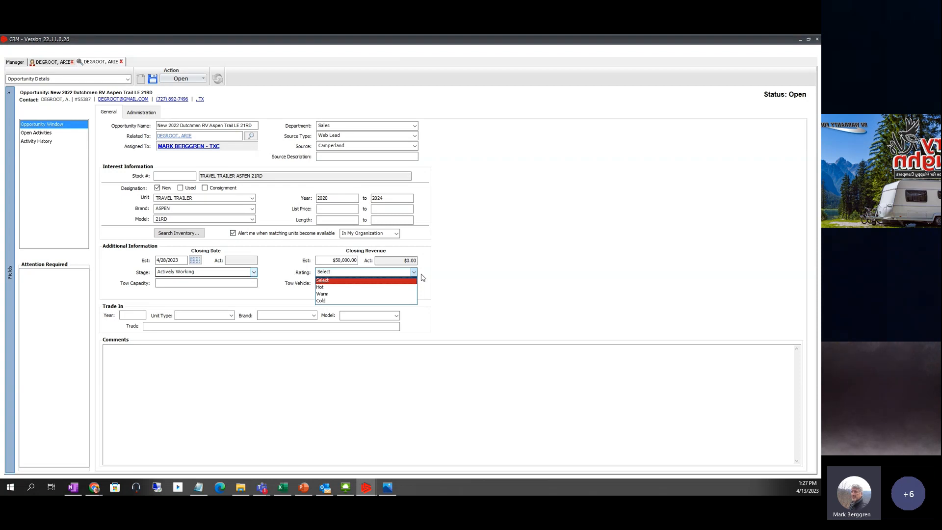
click(522, 232)
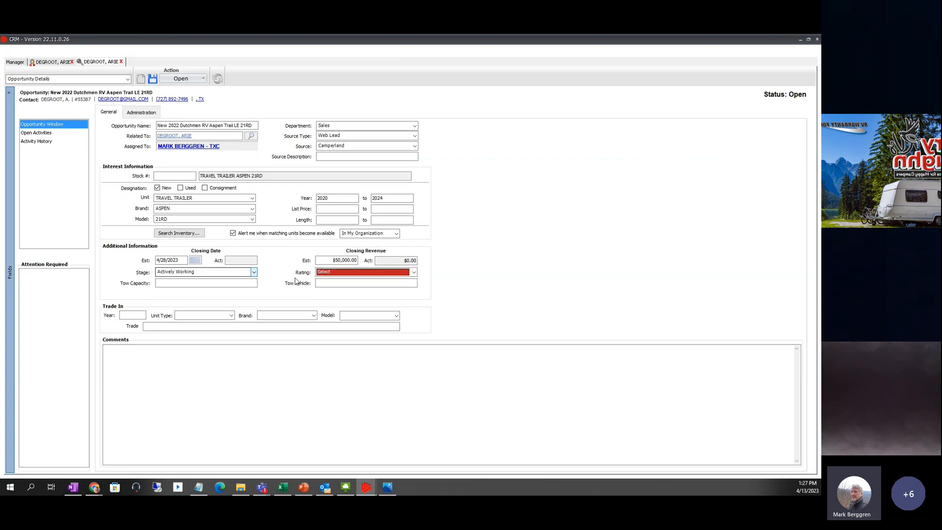
click(414, 273)
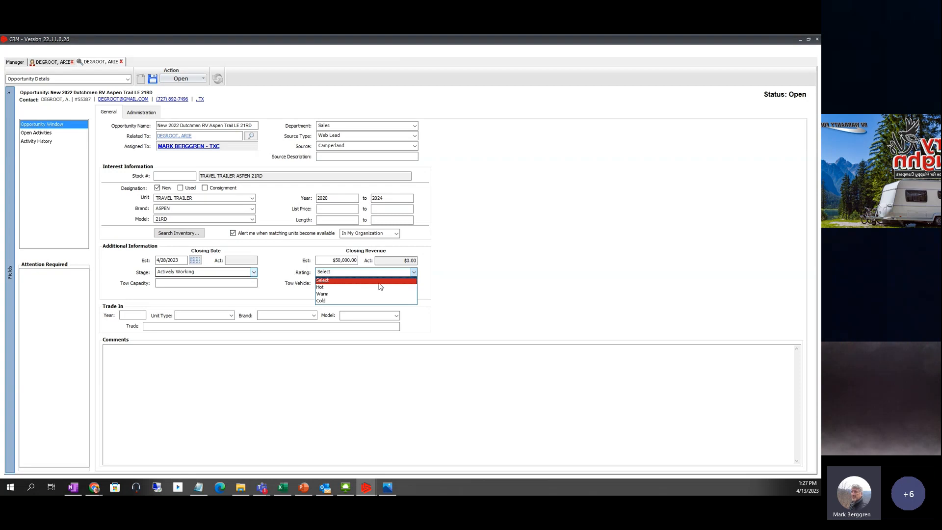
click(326, 289)
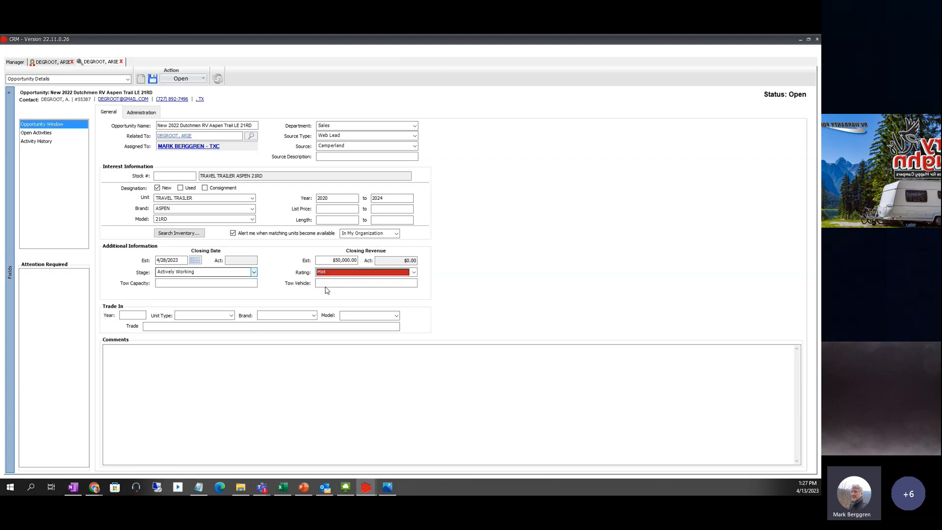
click(193, 283)
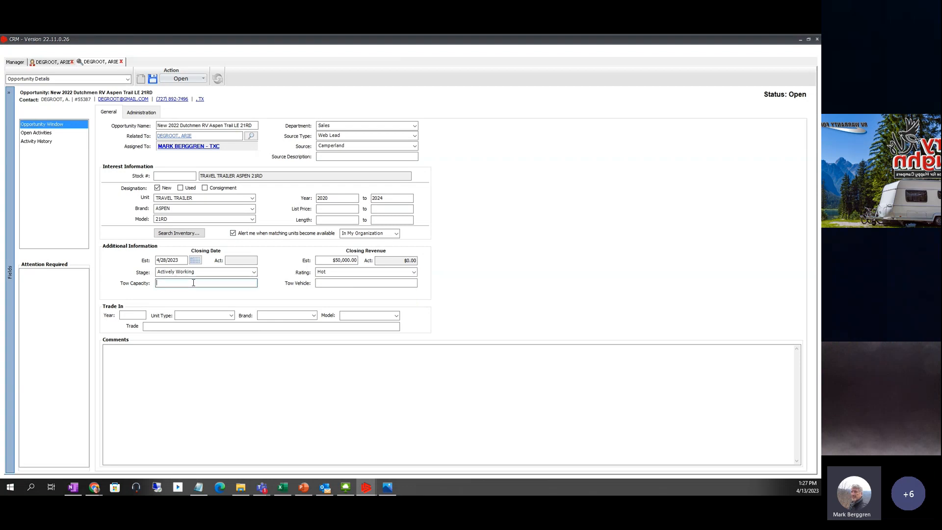
click(330, 284)
- Record the trade-in year as 2021 and unit type as TRAVEL TRAILER
click(130, 315)
text(2021)
click(231, 316)
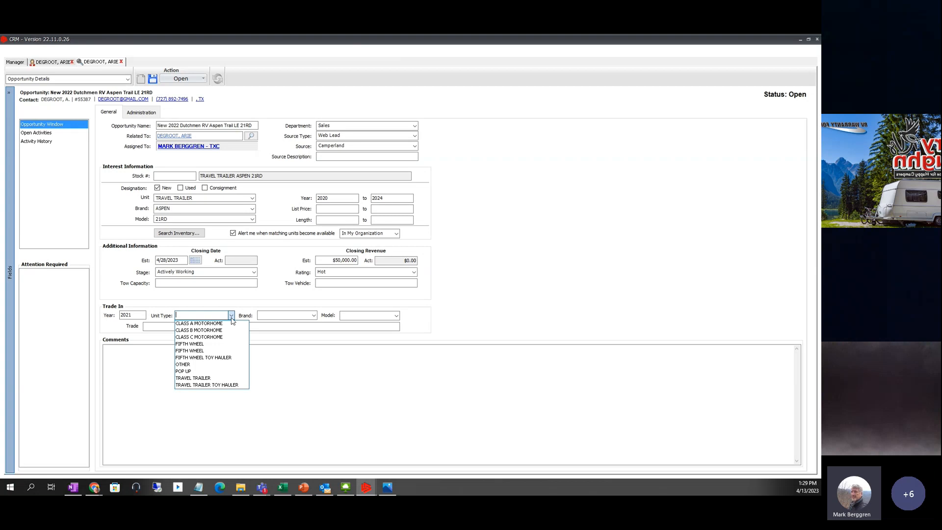
text(4dr)
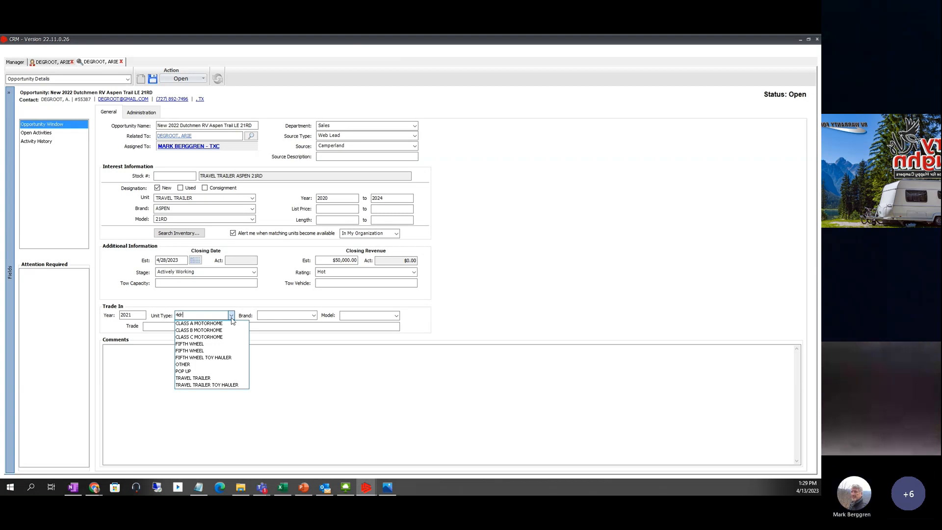
text( sedan)
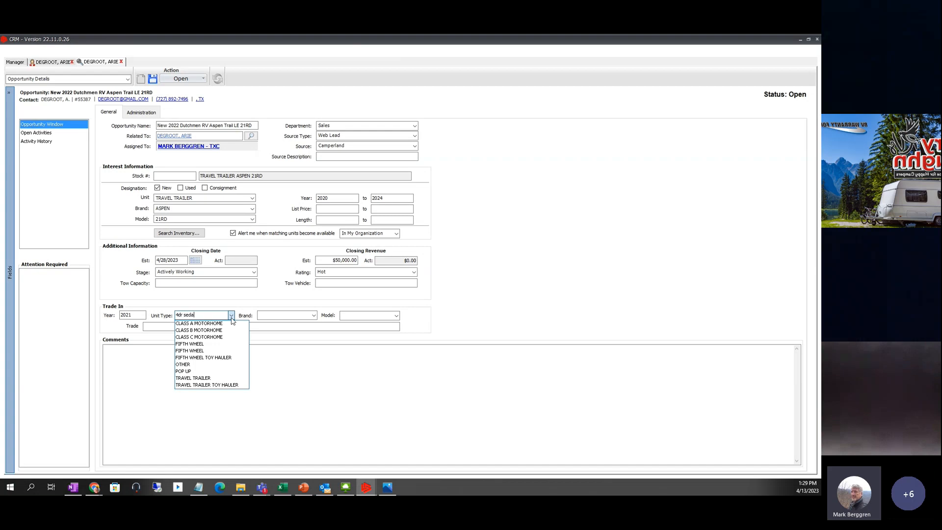
click(333, 365)
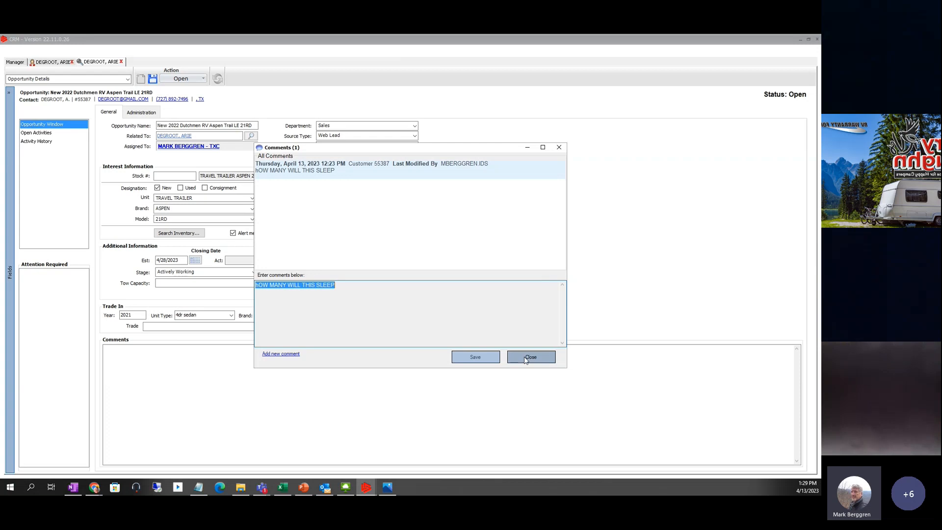
click(522, 361)
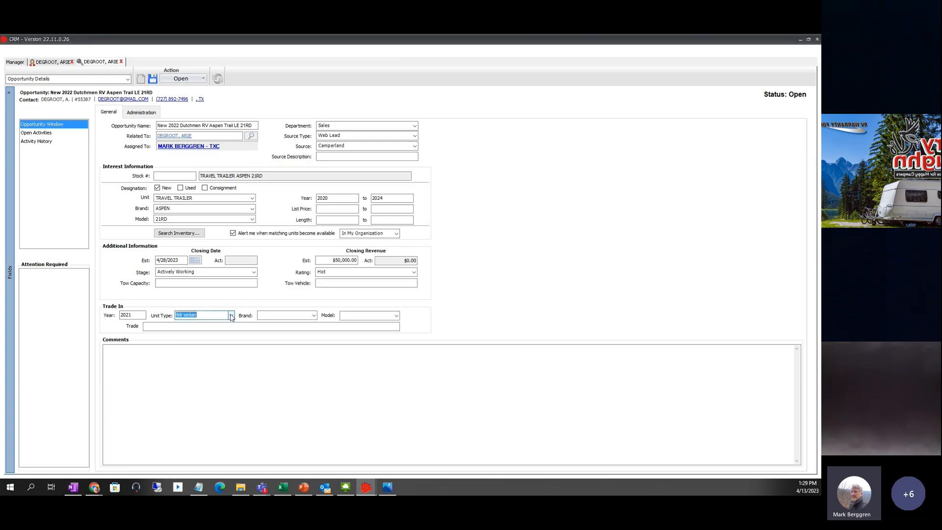
click(231, 316)
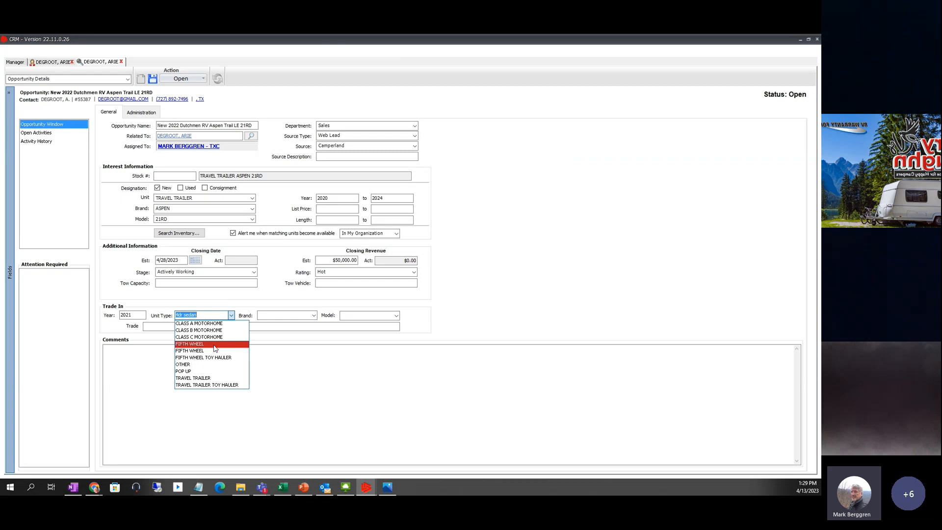
click(190, 379)
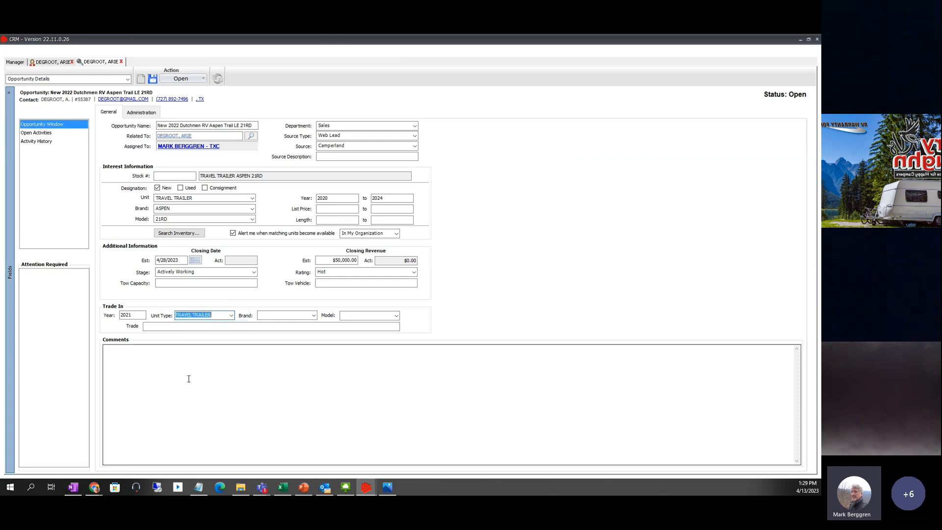
- Enter the trade-in brand ALPENLITE and model 25RK
click(314, 316)
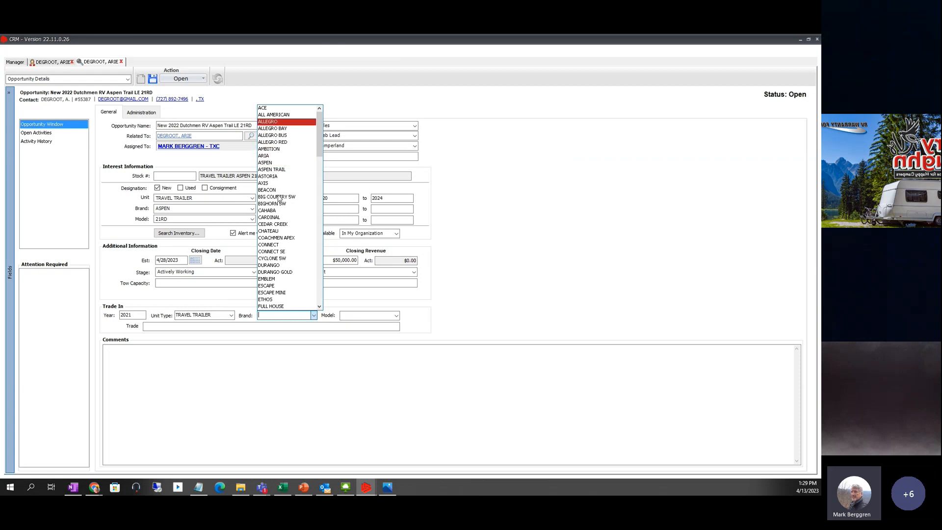
click(270, 314)
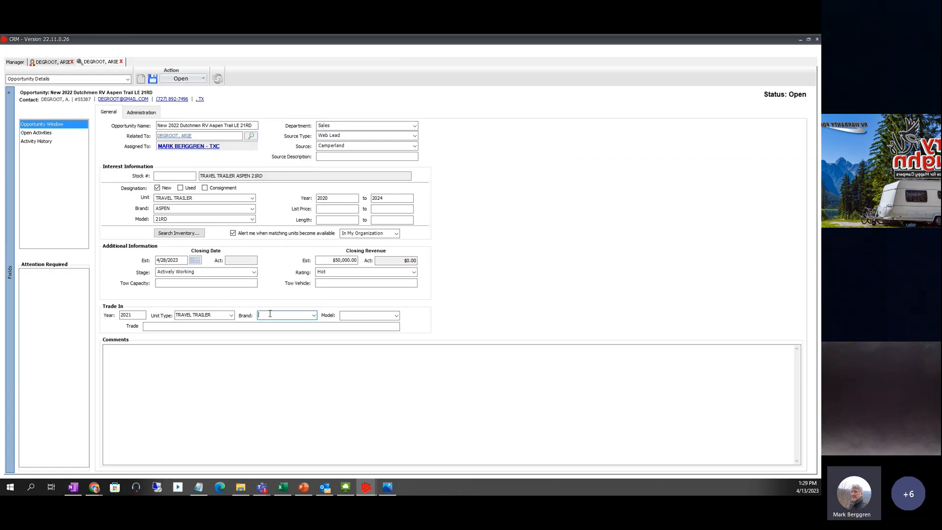
text(aplenlit)
key(BackSpace)
key(BackSpace)
key(BackSpace)
key(BackSpace)
key(BackSpace)
key(BackSpace)
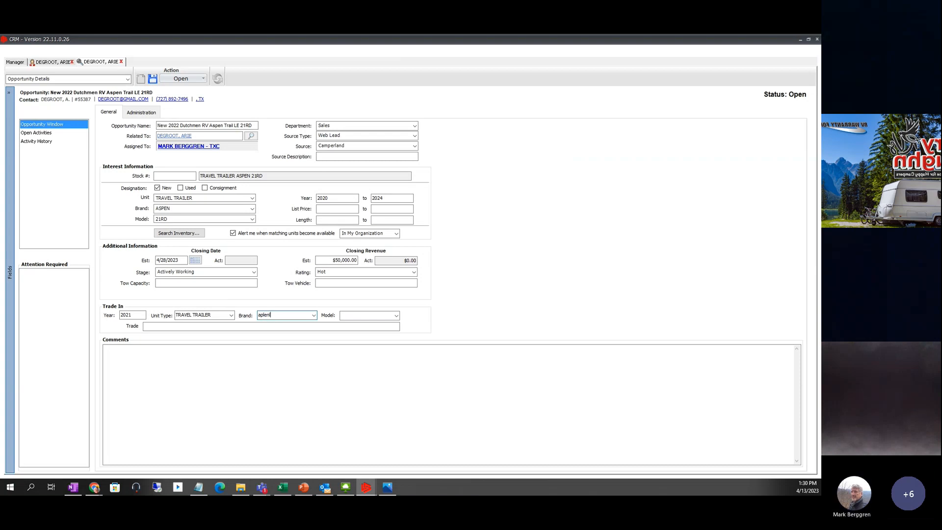
text(ALPENLTE)
click(353, 315)
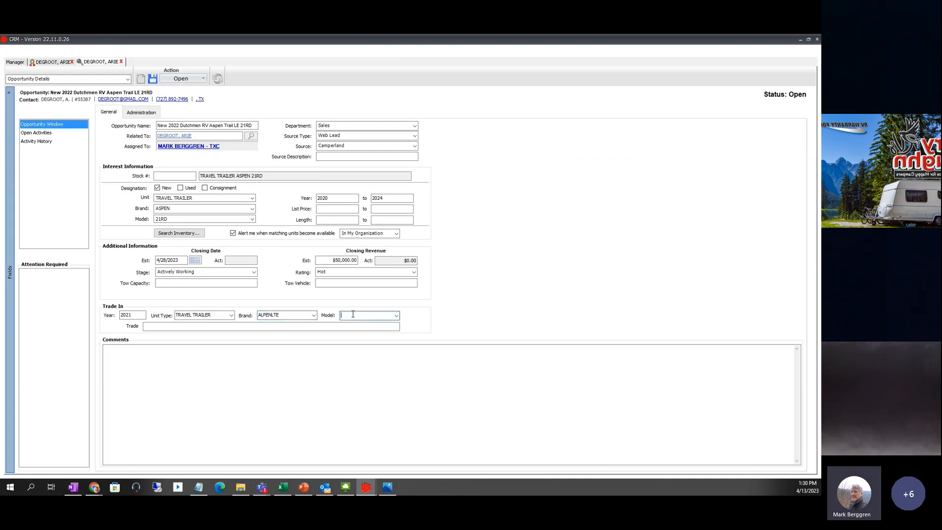
text(25)
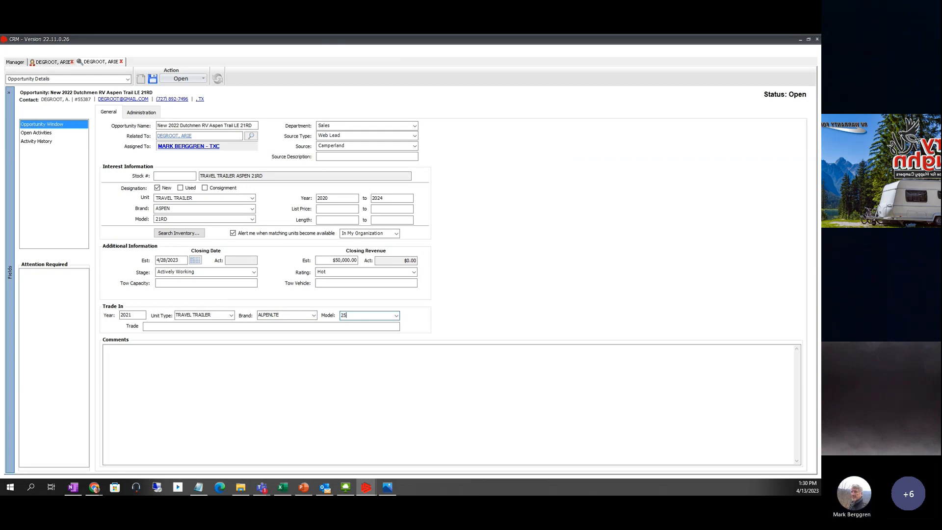
text(RK)
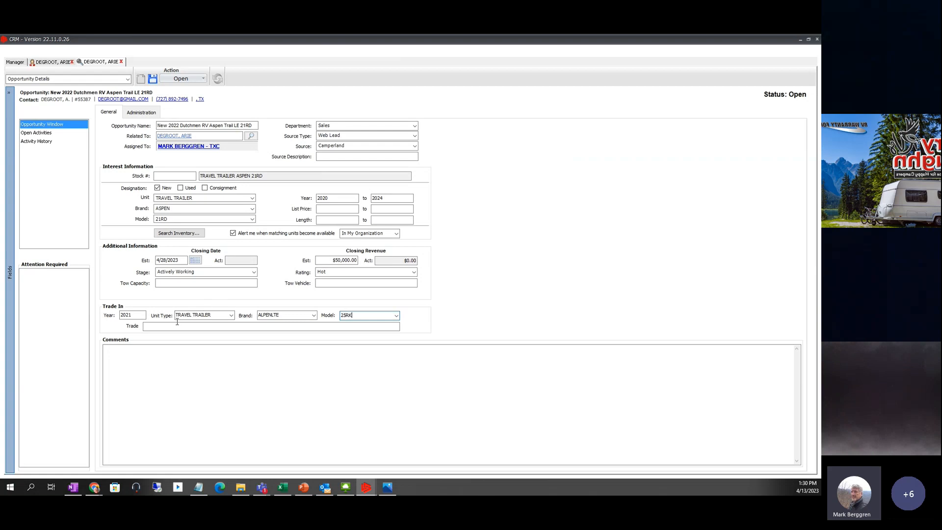
click(243, 326)
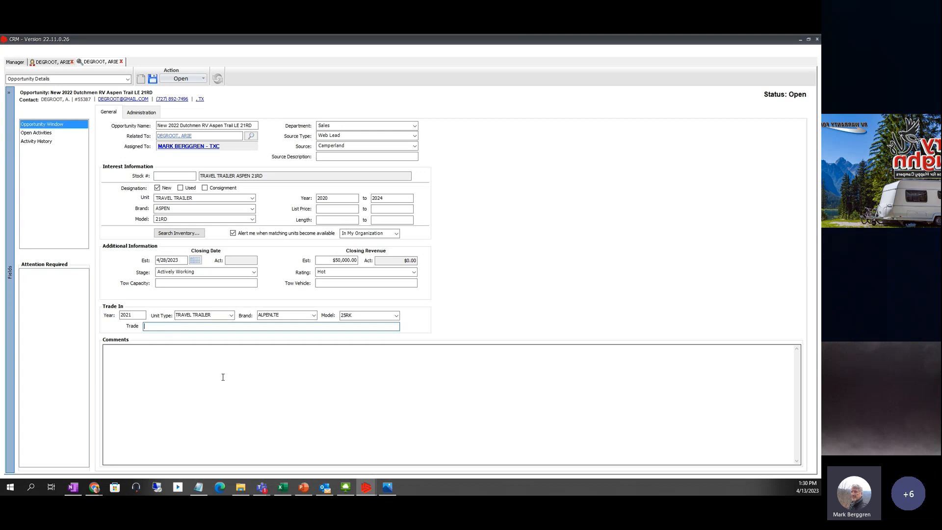
- Add and save the comment 'Wife does not want wet/bath, but they do want a generator', then recheck it
click(160, 374)
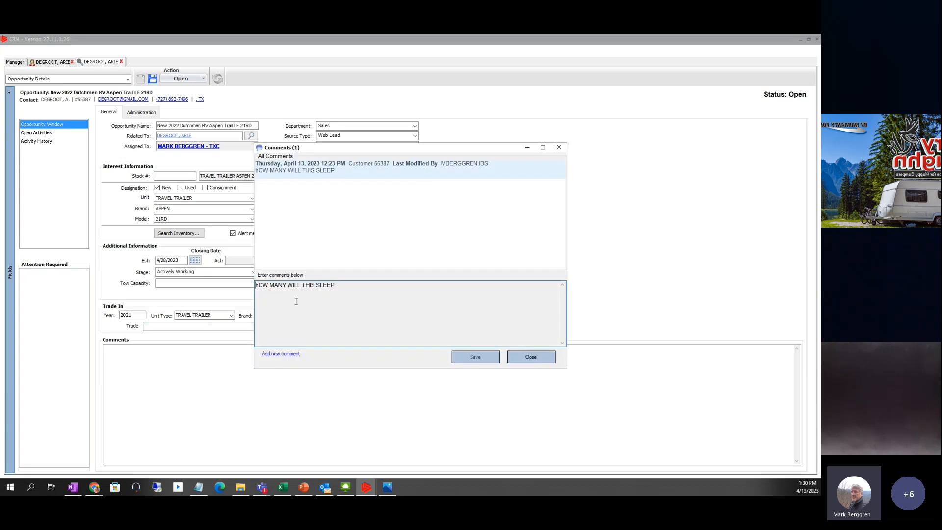
click(276, 355)
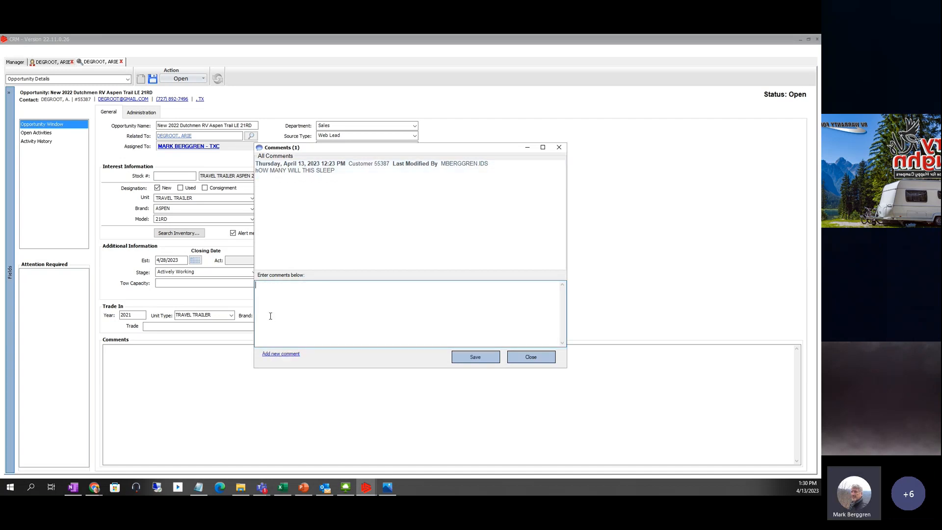
text(C)
text(Wife)
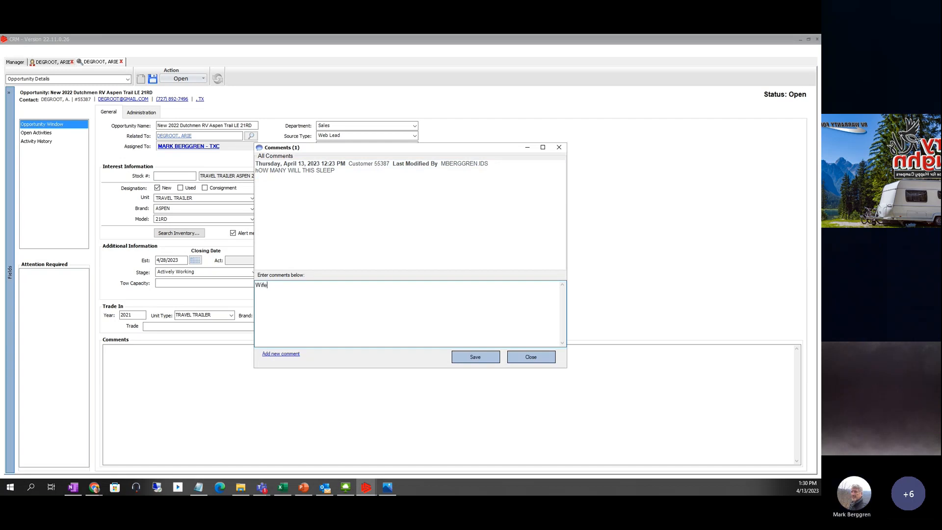
text( does not)
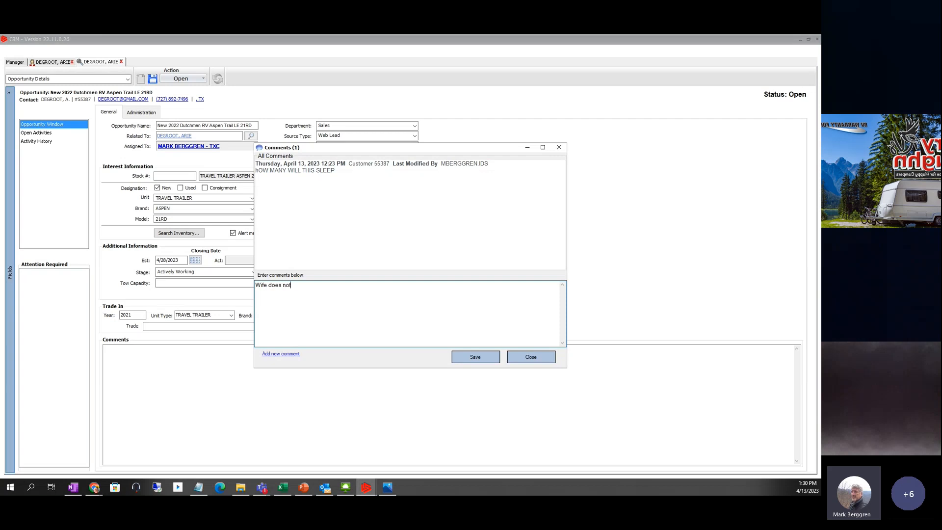
text( want)
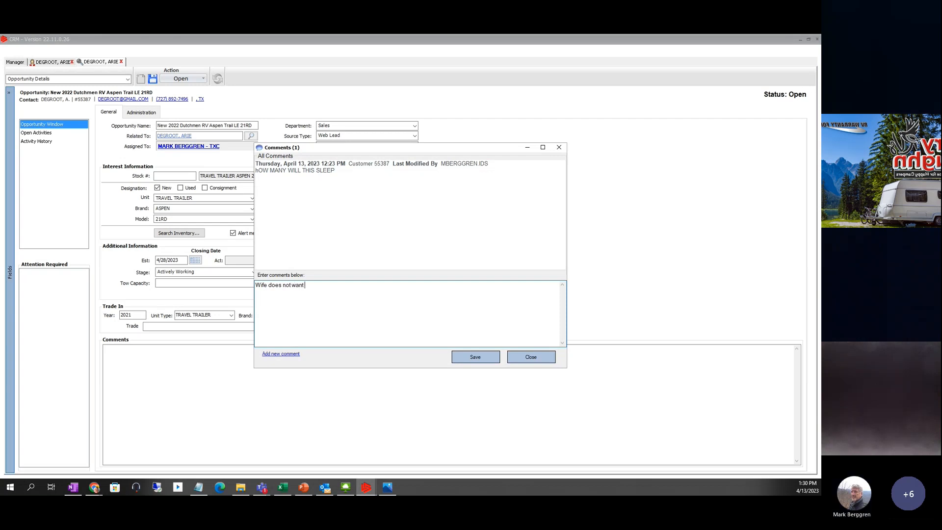
text( wet/bath, b)
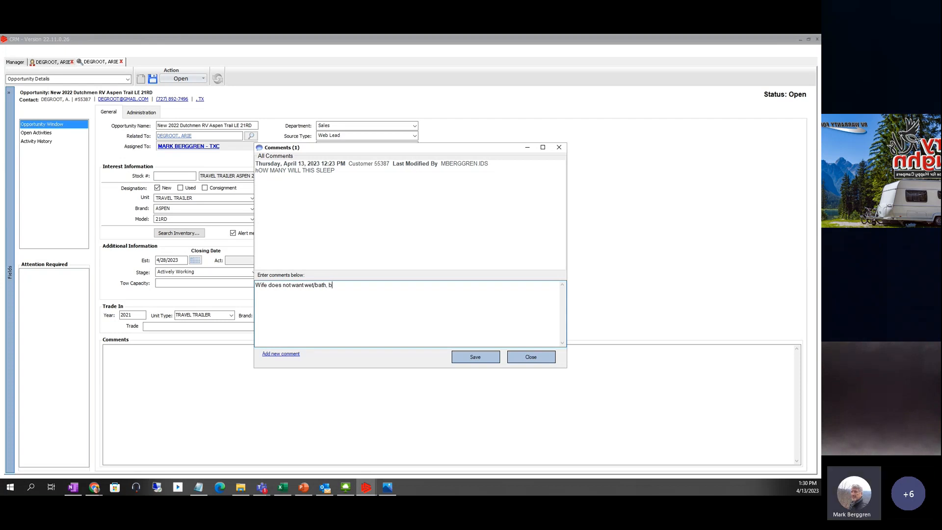
text(ut they do want)
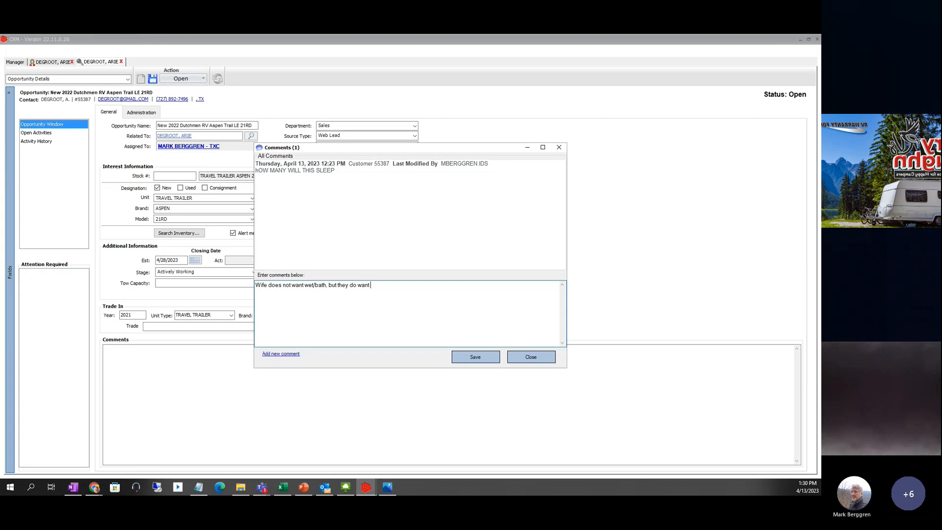
text( a generator)
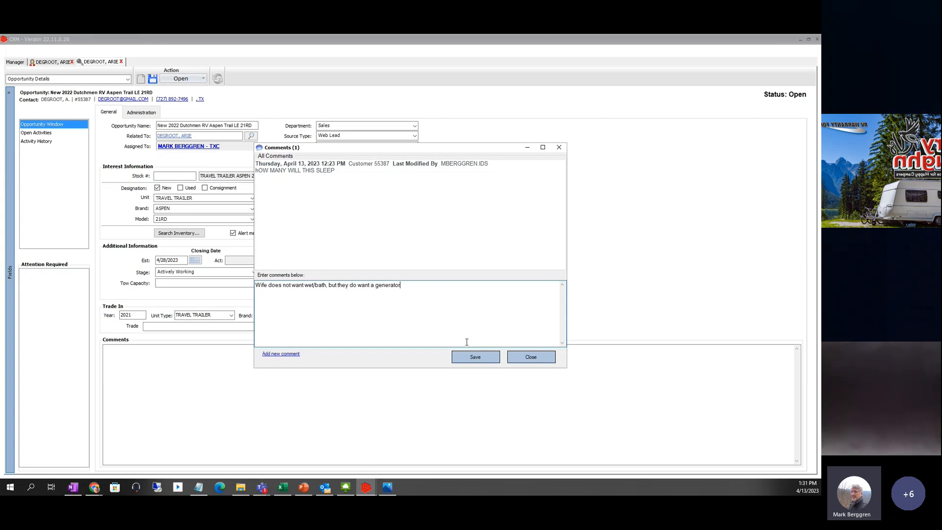
click(469, 362)
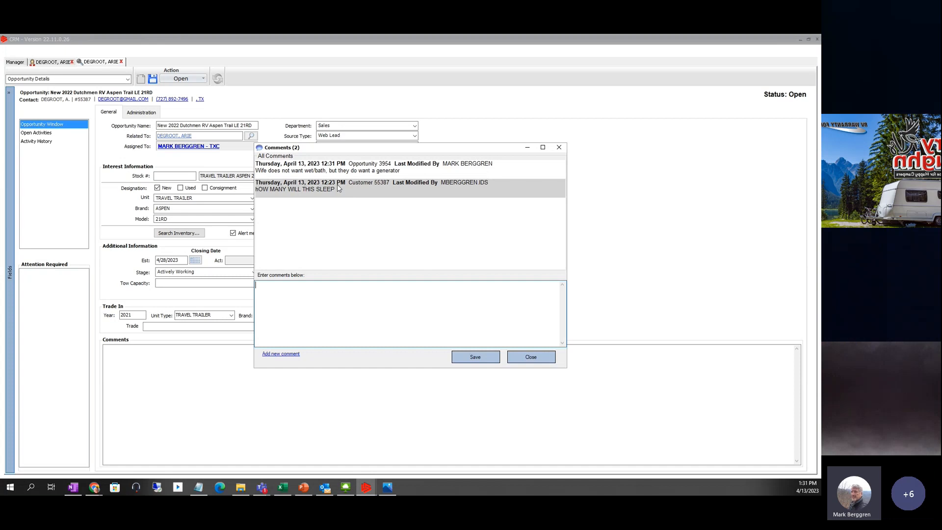
click(529, 358)
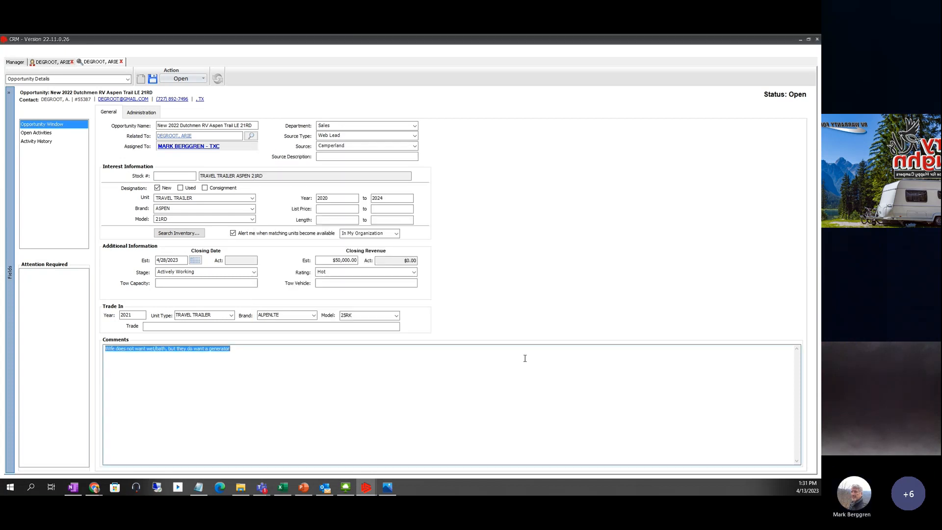
click(239, 391)
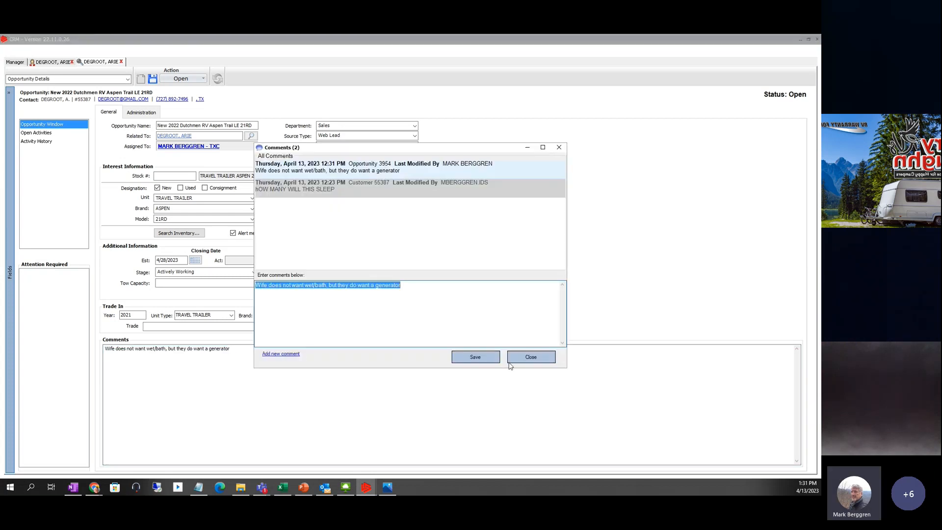
click(530, 358)
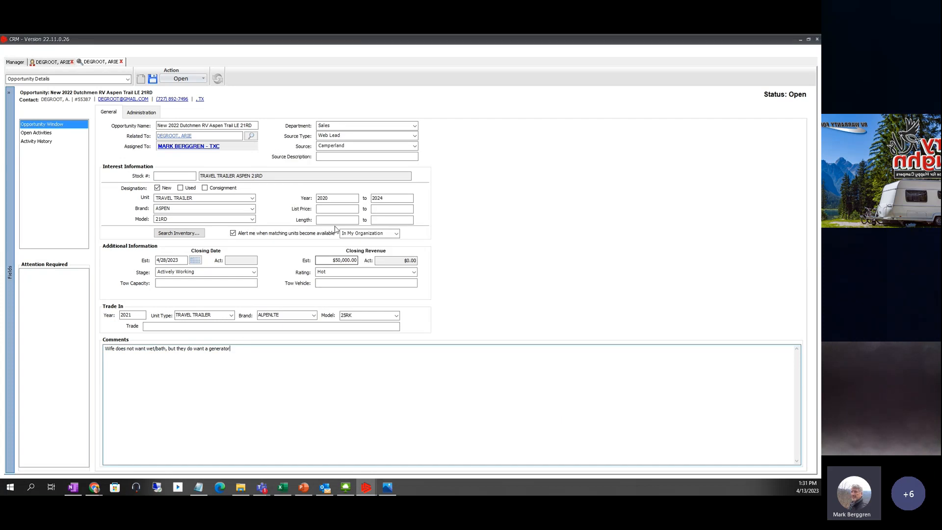
click(53, 62)
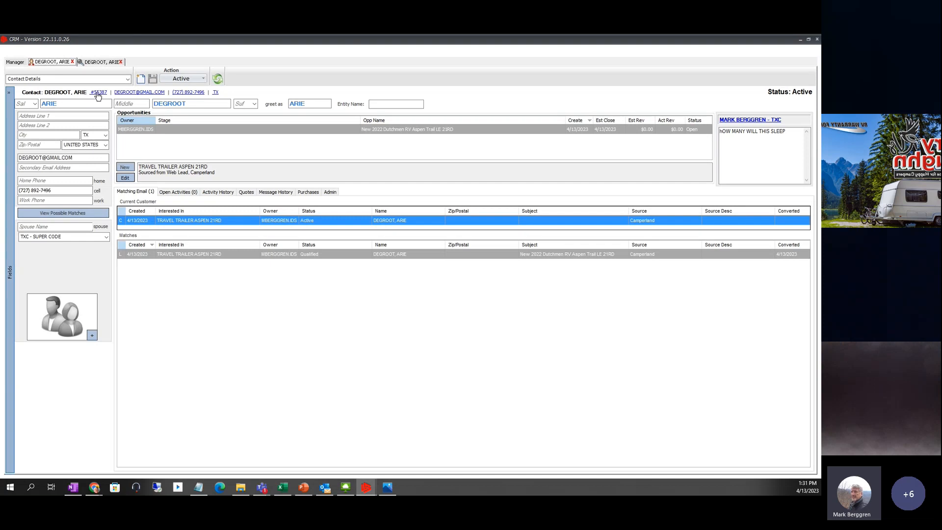
click(97, 62)
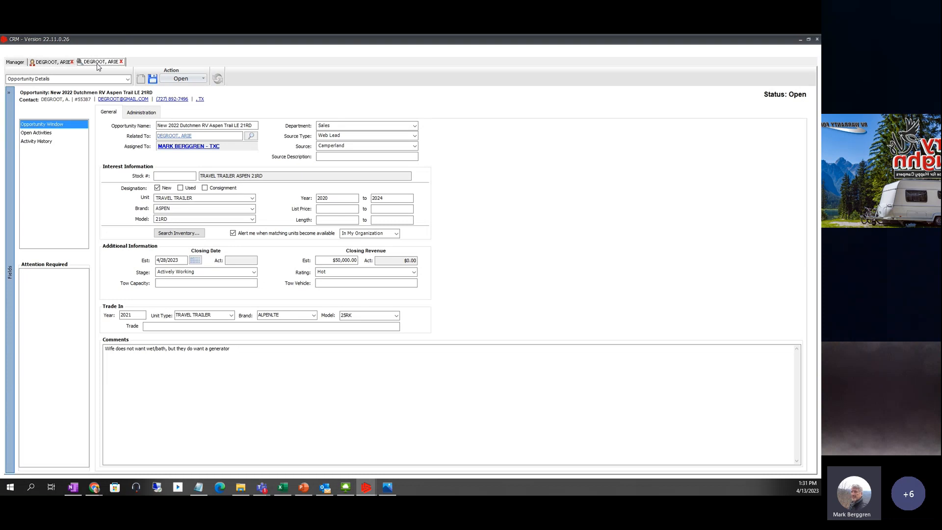
click(62, 63)
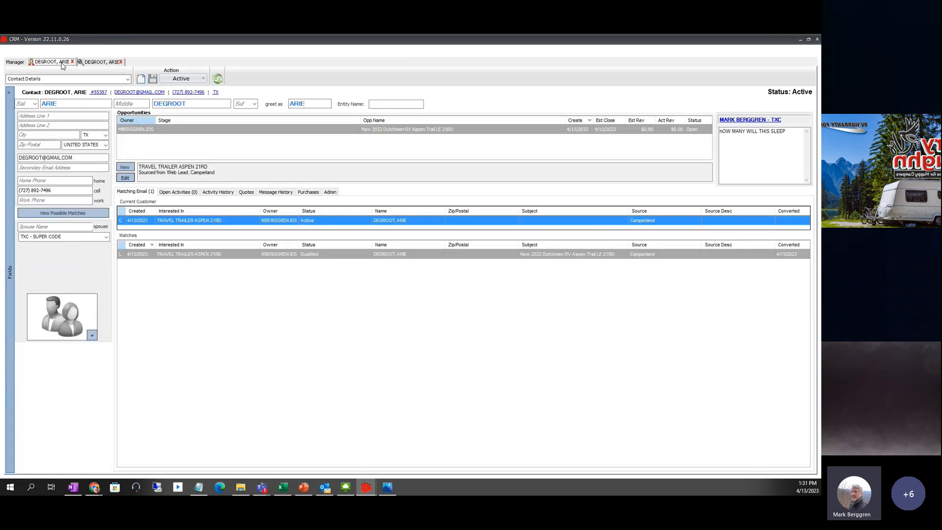
click(214, 192)
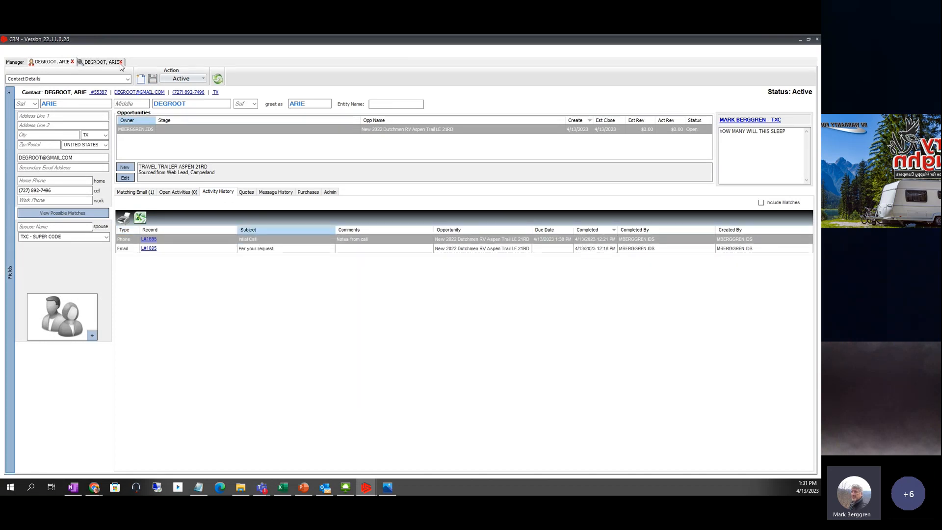
click(100, 62)
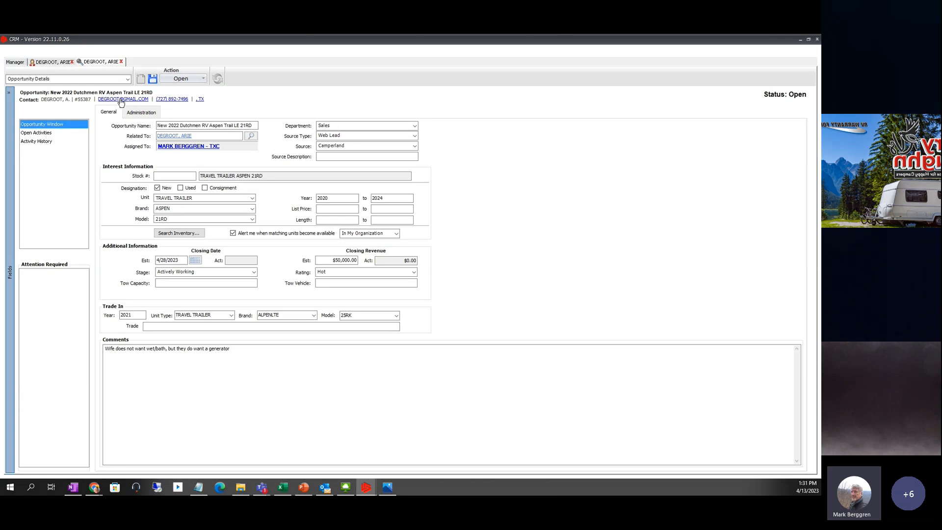
- Start a new appointment for the opportunity with subject 'Coming in Sat to look at'
click(204, 79)
mouse_move(199, 90)
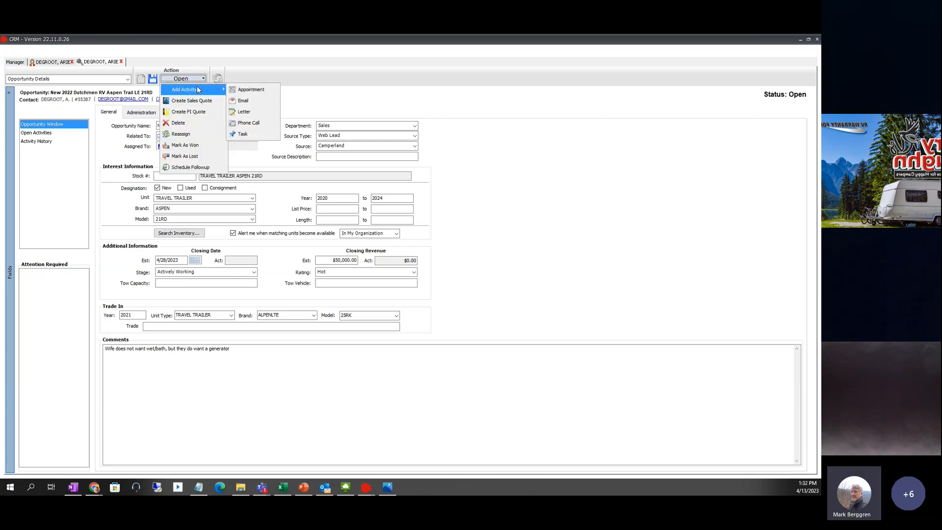
click(235, 89)
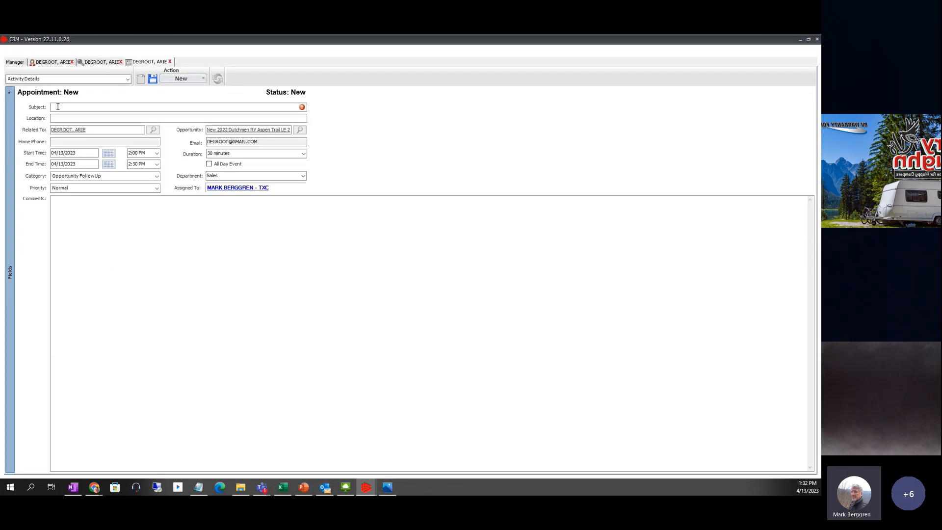
click(57, 107)
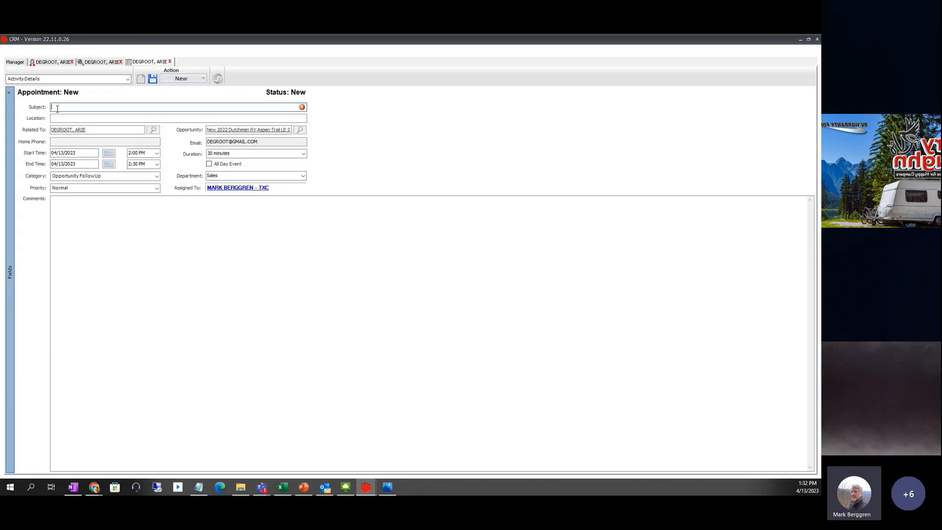
text(c)
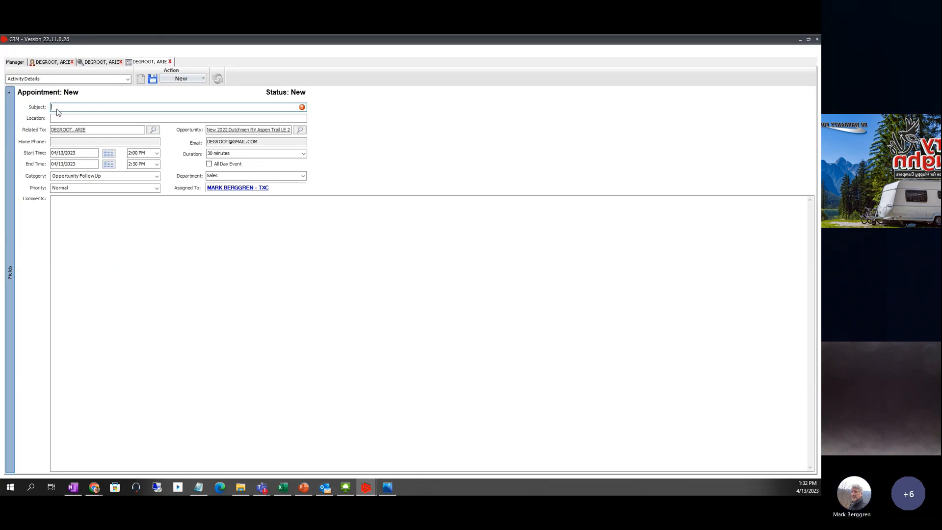
text(Coming i)
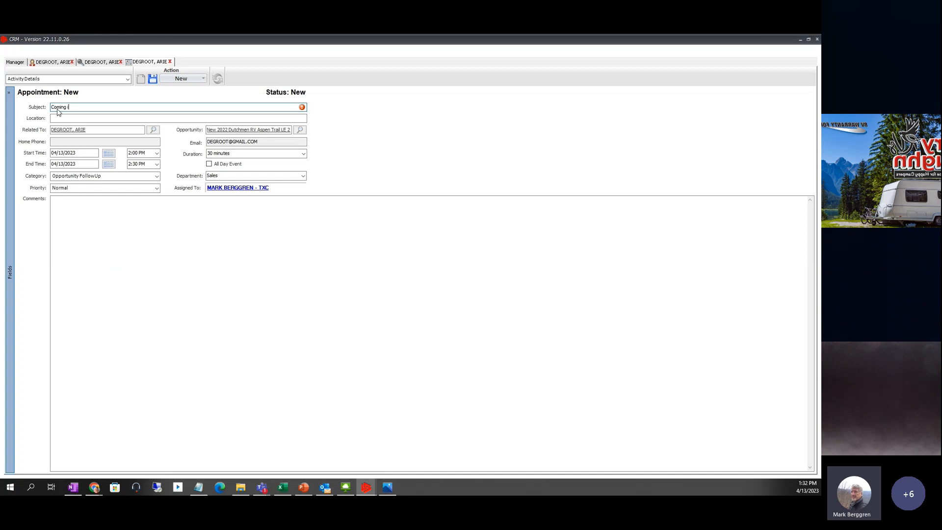
text(n Sat to look at)
- Set the appointment date to Saturday 04/15/2023 and save it
click(109, 153)
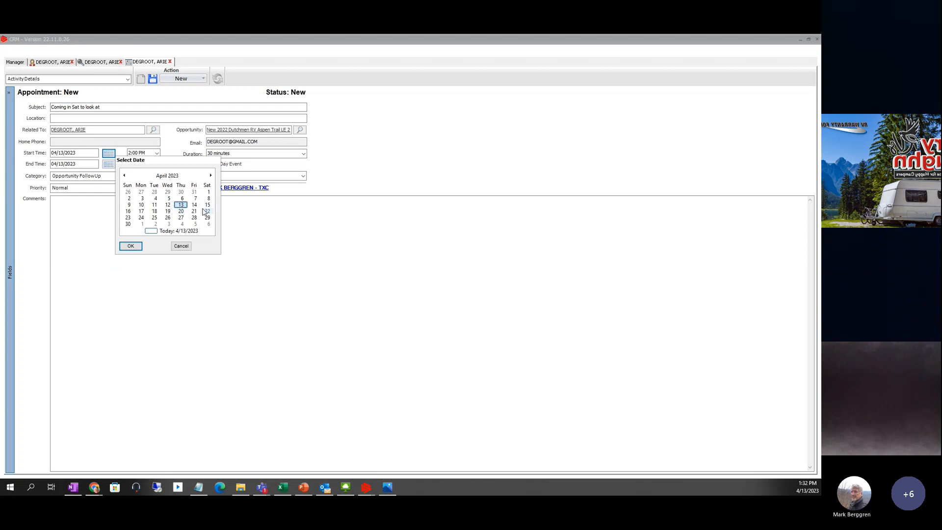
click(207, 205)
click(131, 246)
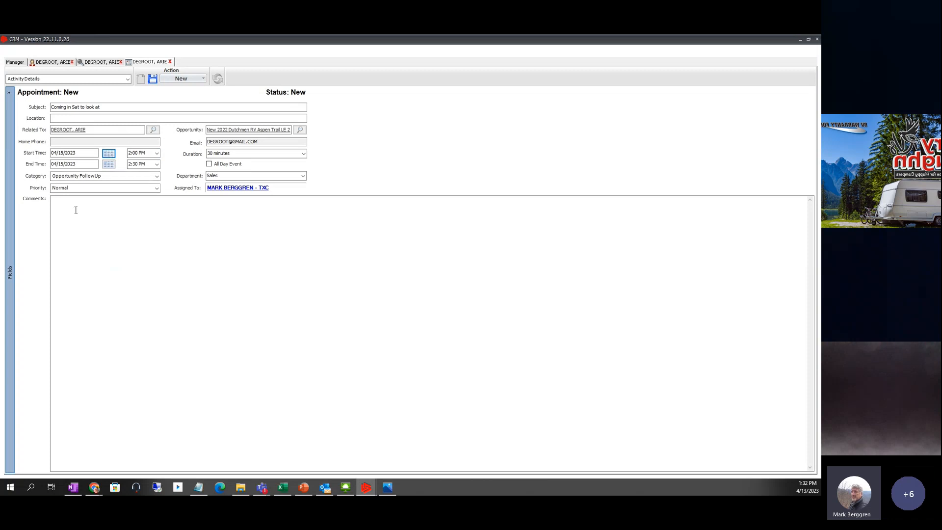
click(154, 79)
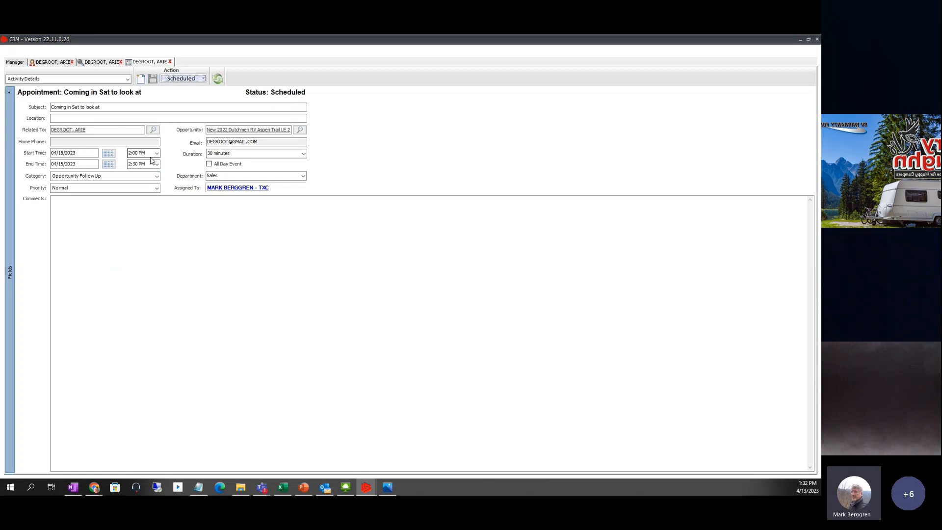
click(48, 63)
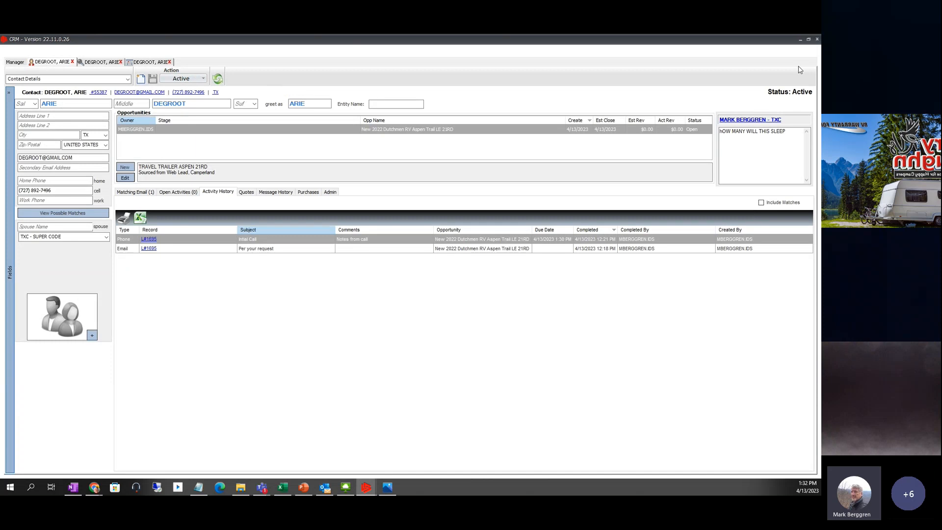
- Review the DEGROOT contact, opportunity and saved appointment tabs
click(99, 63)
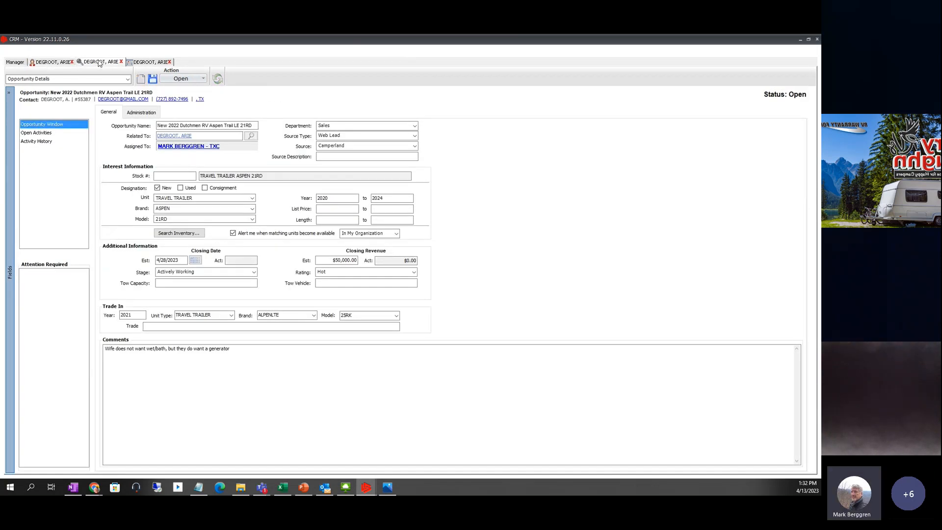
click(49, 62)
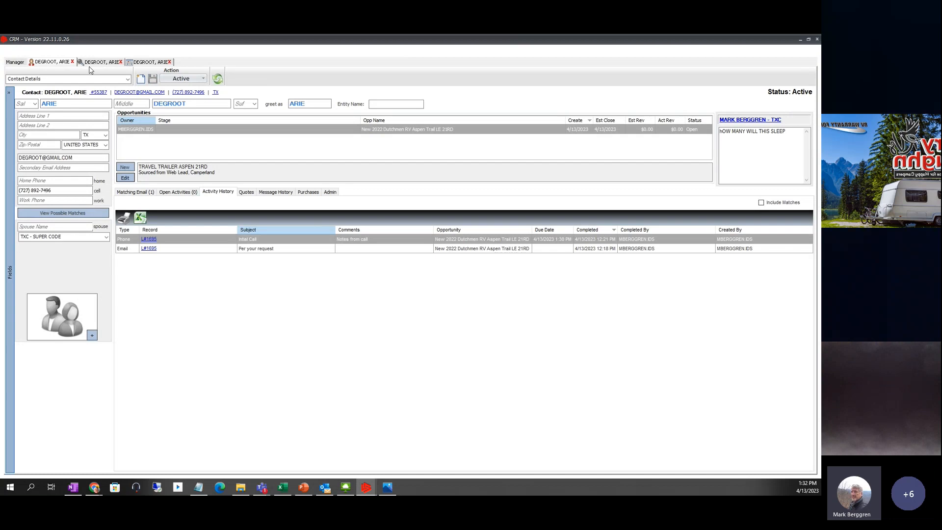
click(104, 63)
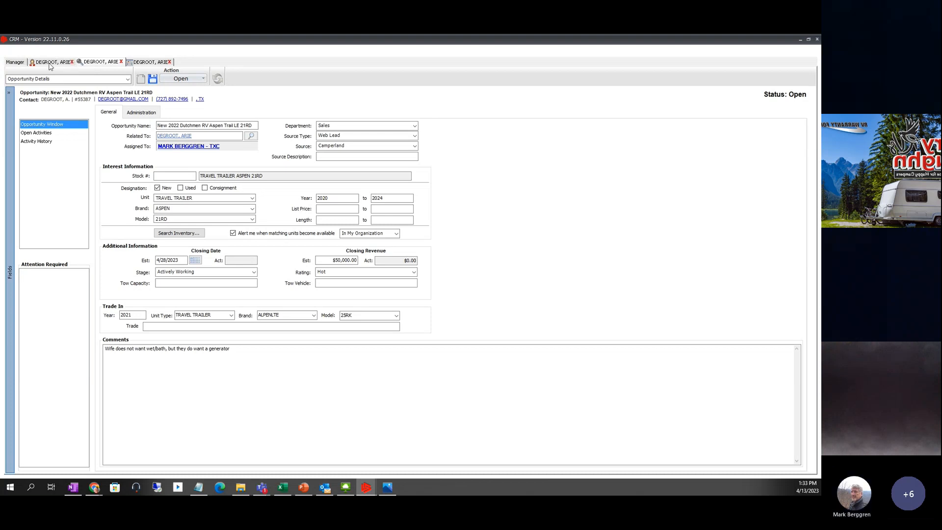
click(51, 63)
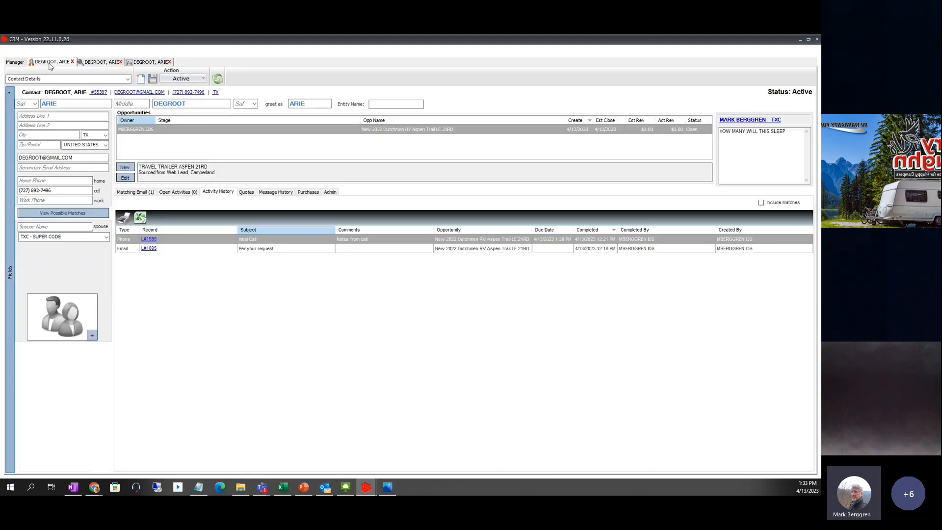
click(98, 63)
click(146, 62)
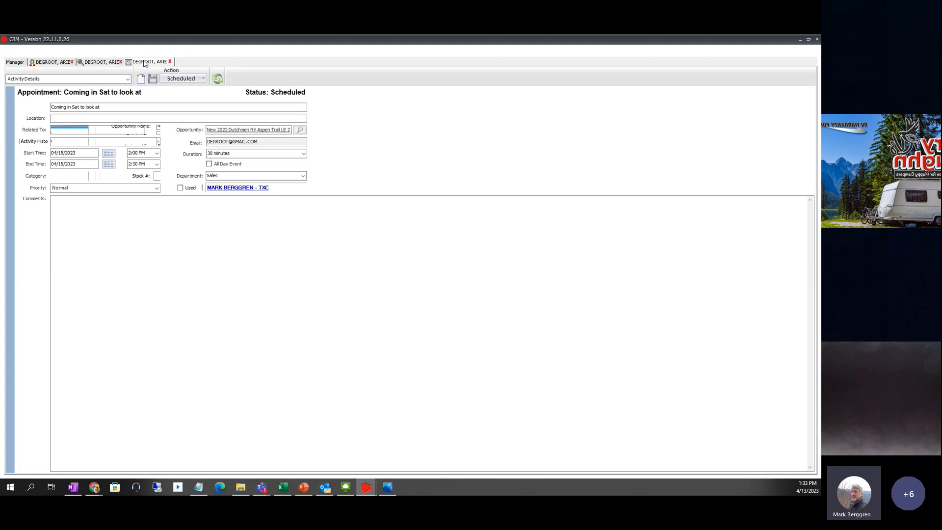
click(149, 108)
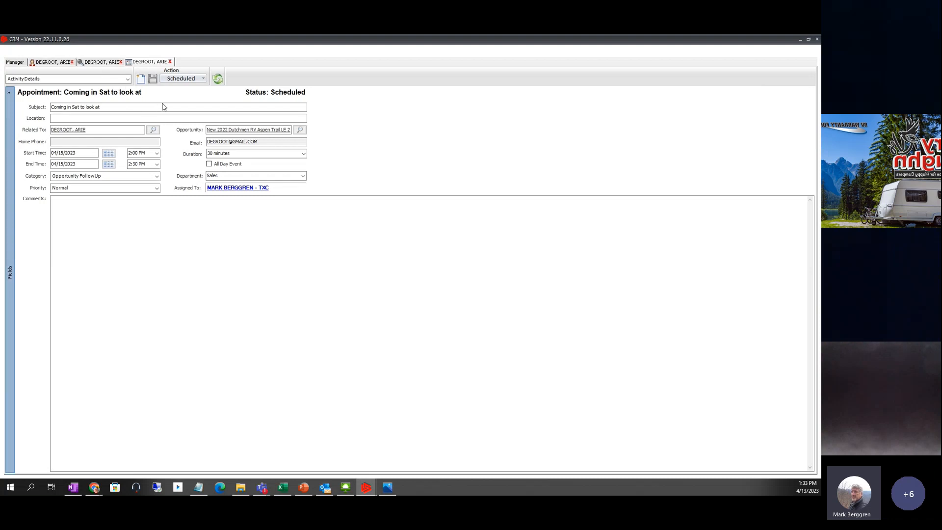
- Close the appointment, opportunity (saving changes) and contact tabs, then refresh the home screen
click(170, 62)
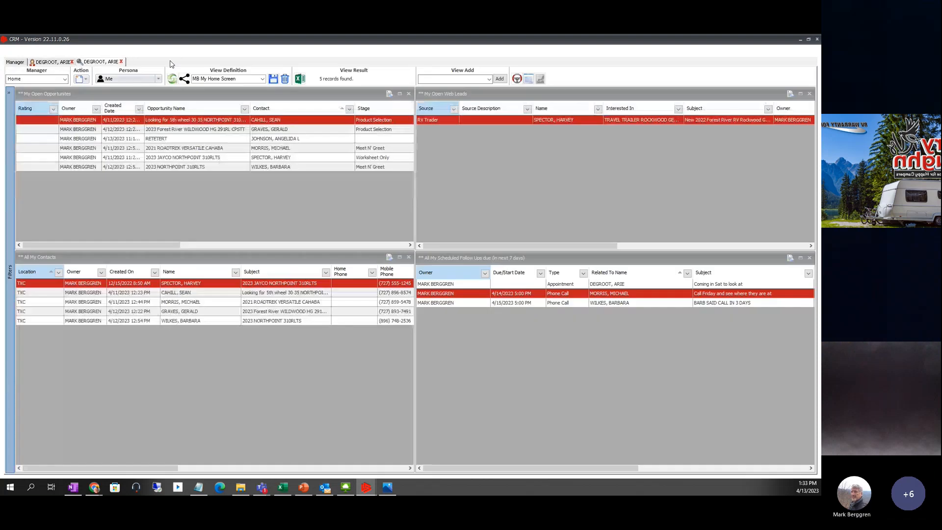
click(123, 67)
click(122, 62)
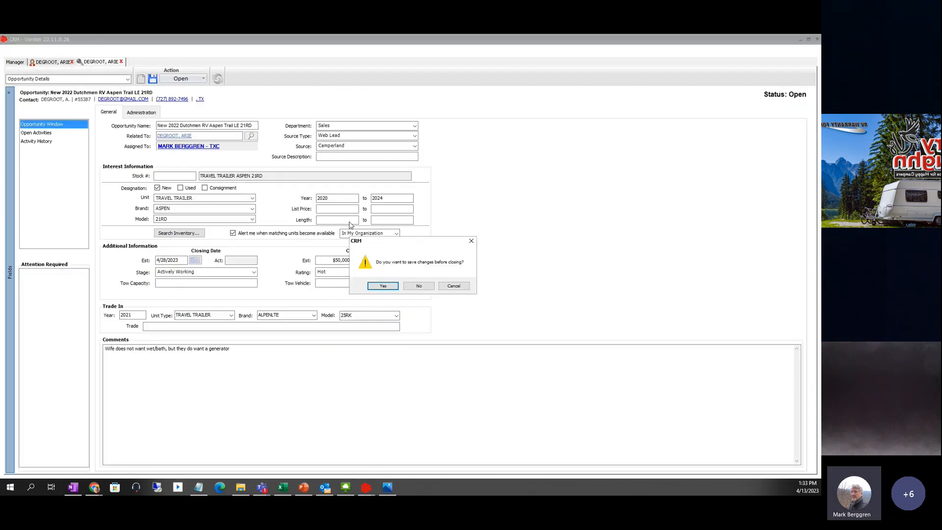
click(378, 286)
click(73, 62)
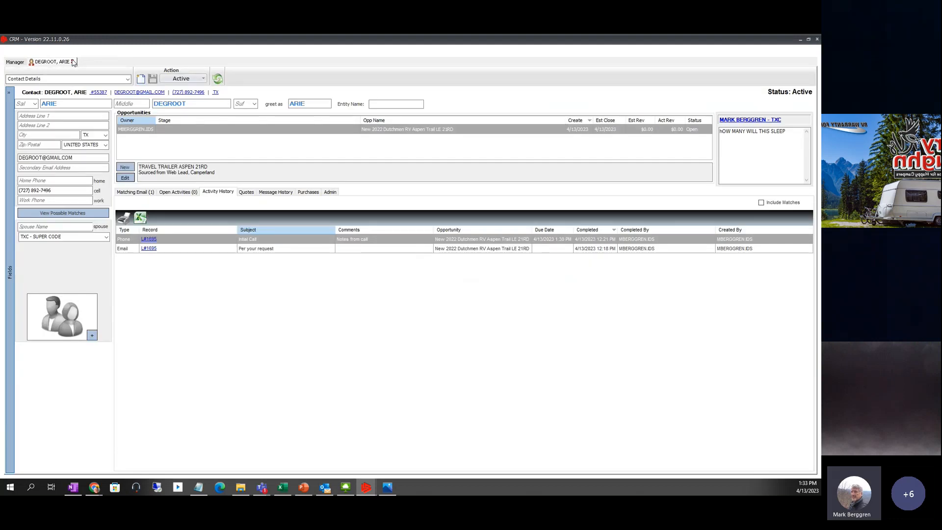
click(73, 62)
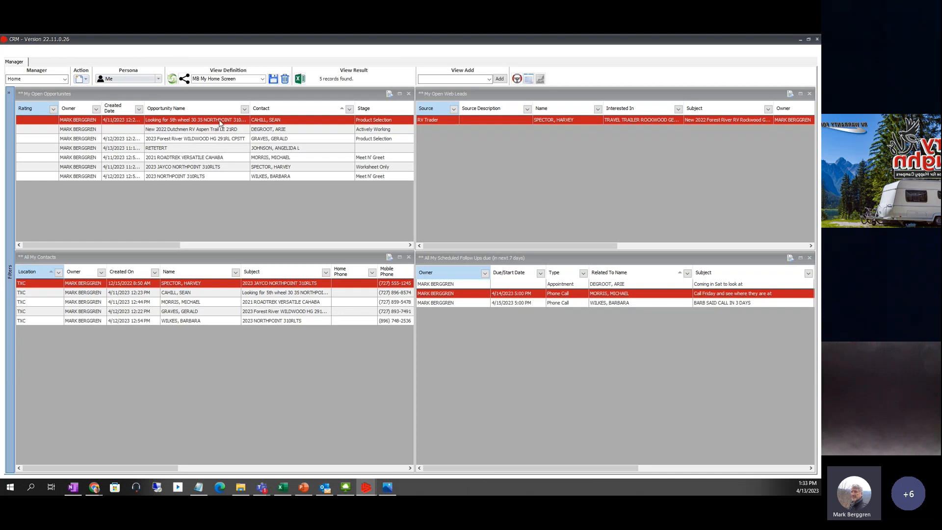
click(172, 79)
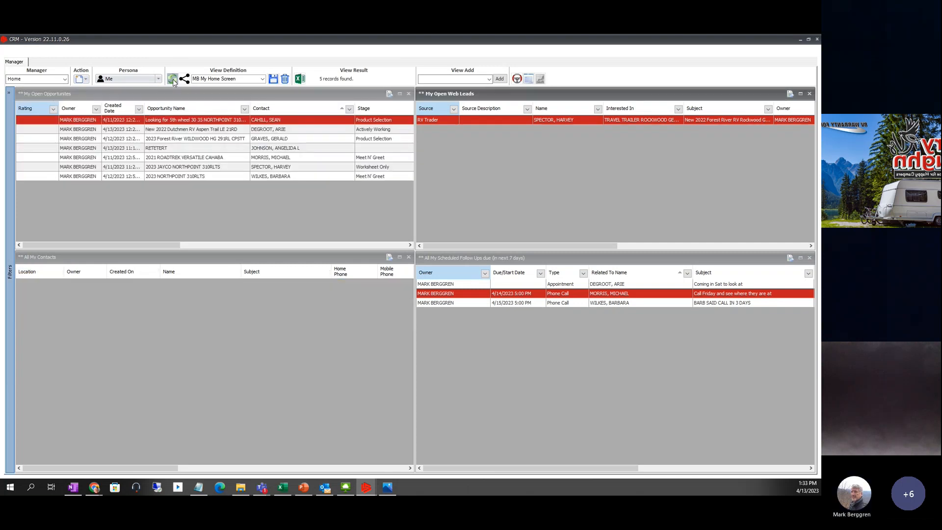
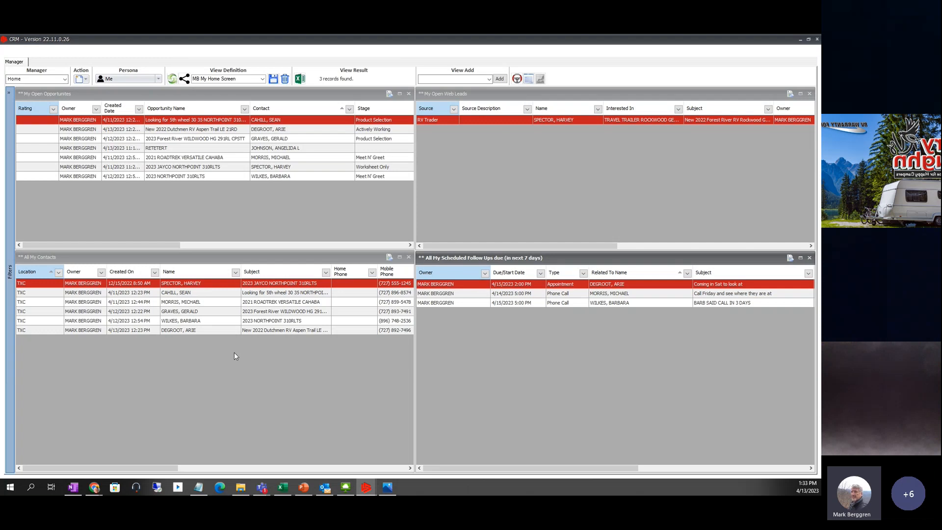
- Select the latest contact and the New 2022 Dutchmen opportunity on the Home dashboard
click(143, 330)
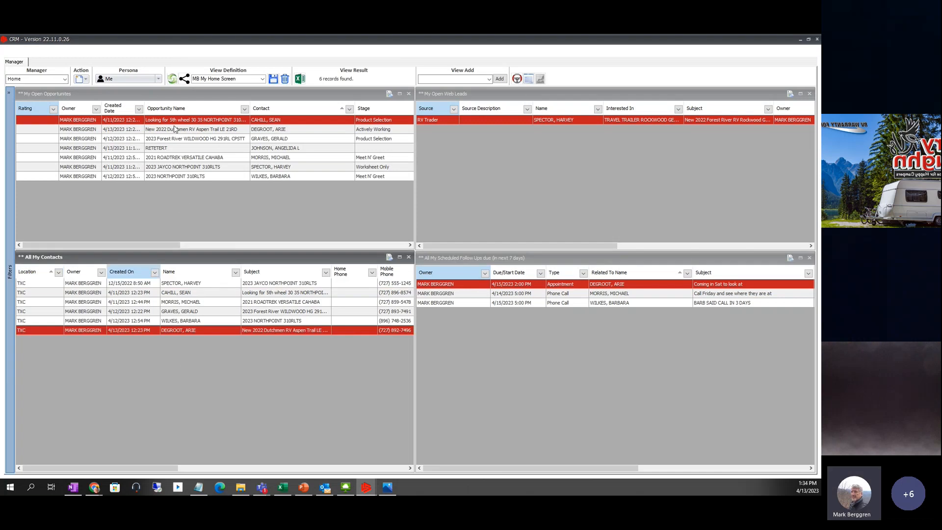
click(173, 129)
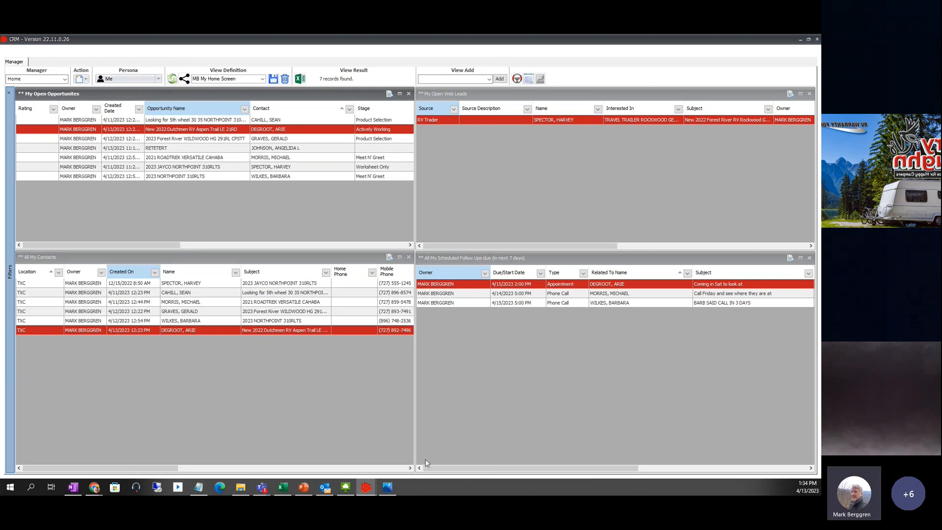
click(65, 80)
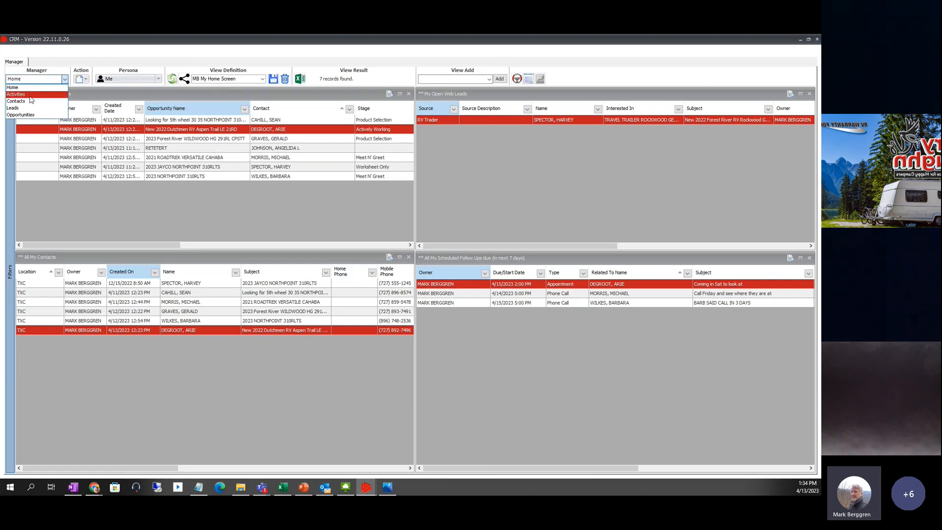
- In the Opportunities manager, filter the open opportunities by the keyword 'fifth'
click(28, 115)
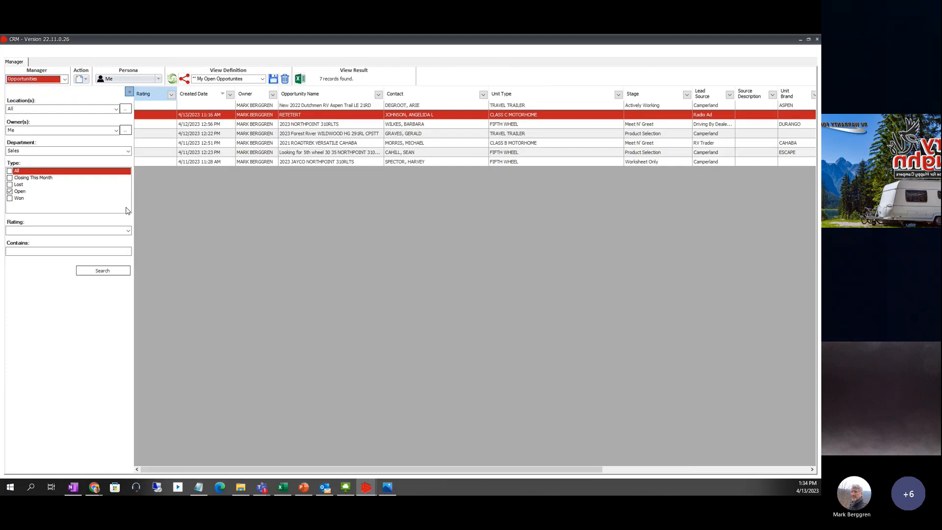
click(155, 106)
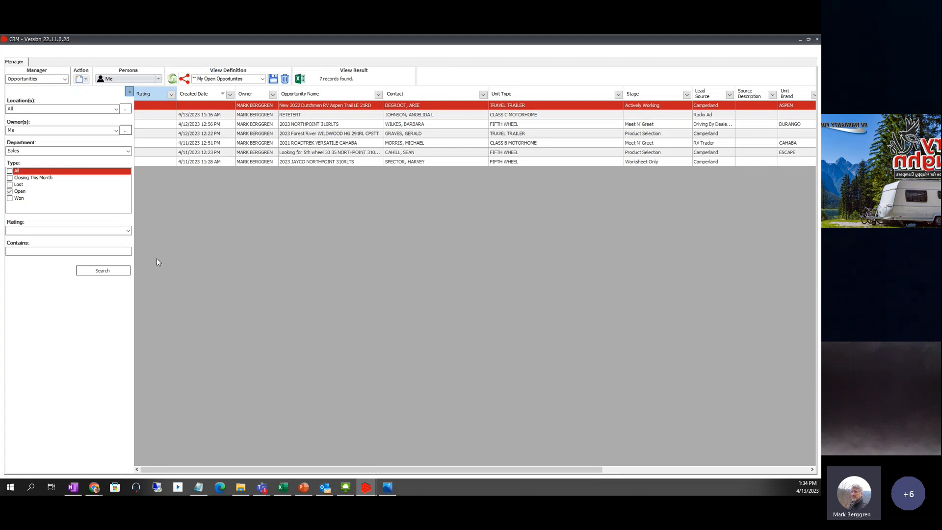
click(17, 252)
text(fifth)
click(99, 273)
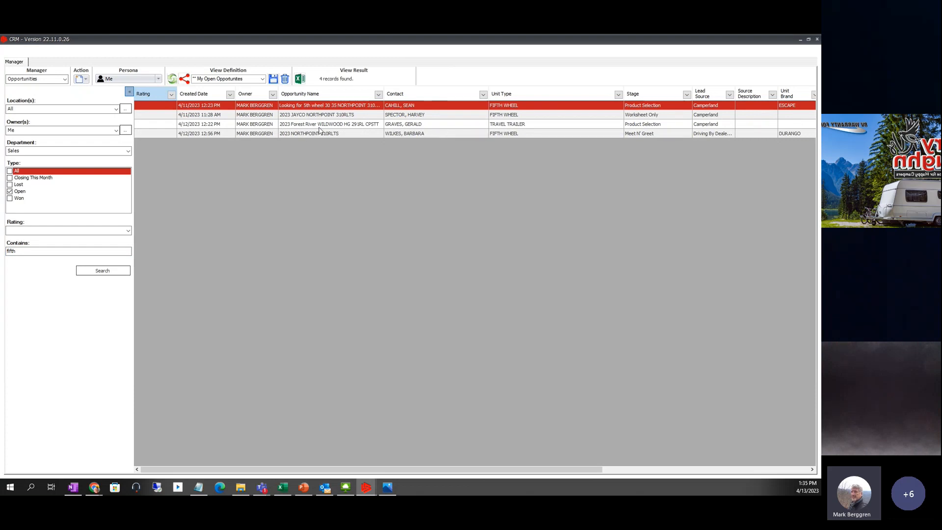
- Clear the keyword filter and search again to list all 7 open opportunities
drag(49, 249, 4, 253)
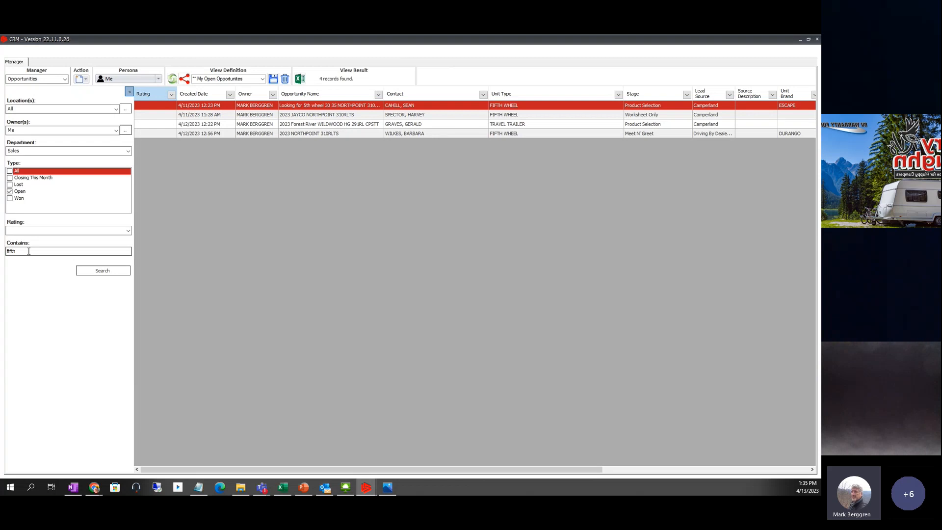
key(BackSpace)
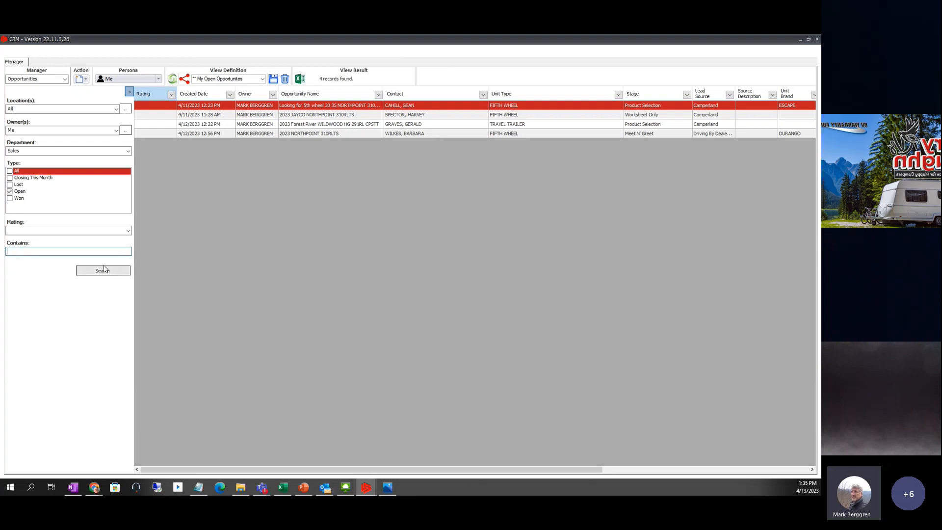
click(103, 271)
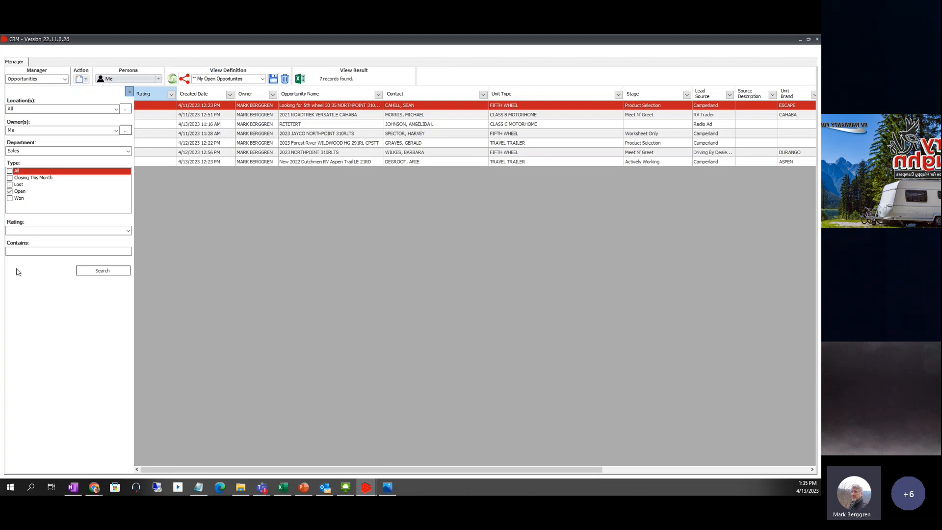
- Filter open opportunities by keyword 310RL, leaving 3 Northpoint 310RL records
click(22, 254)
text(310rl)
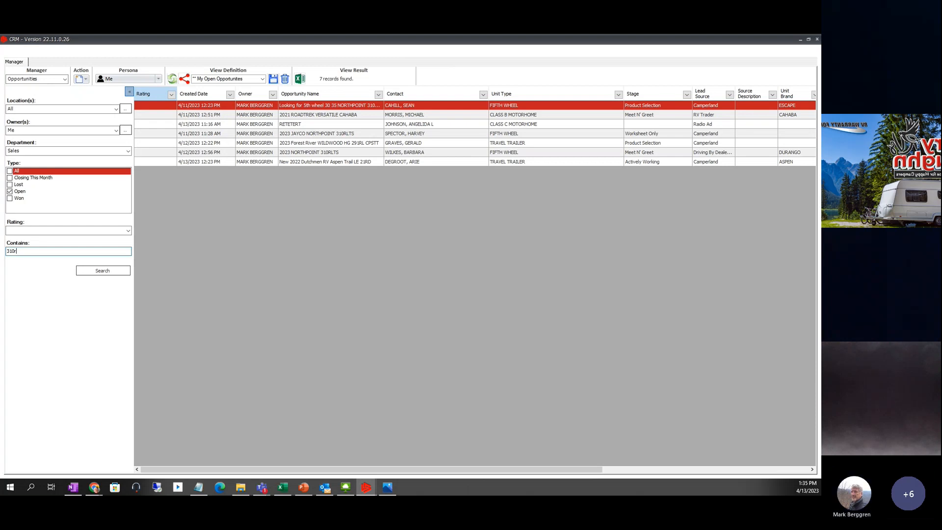
key(BackSpace)
key(BackSpace)
text(RL)
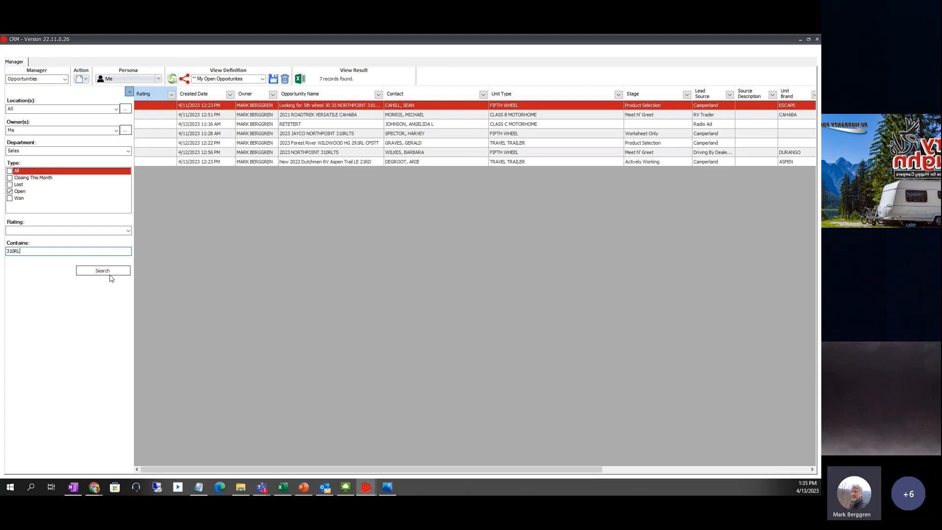
click(108, 274)
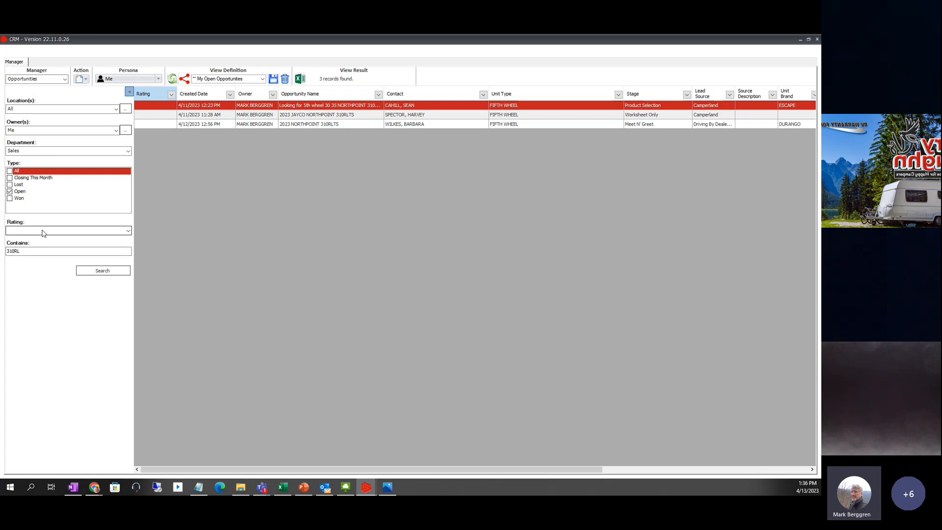
click(66, 80)
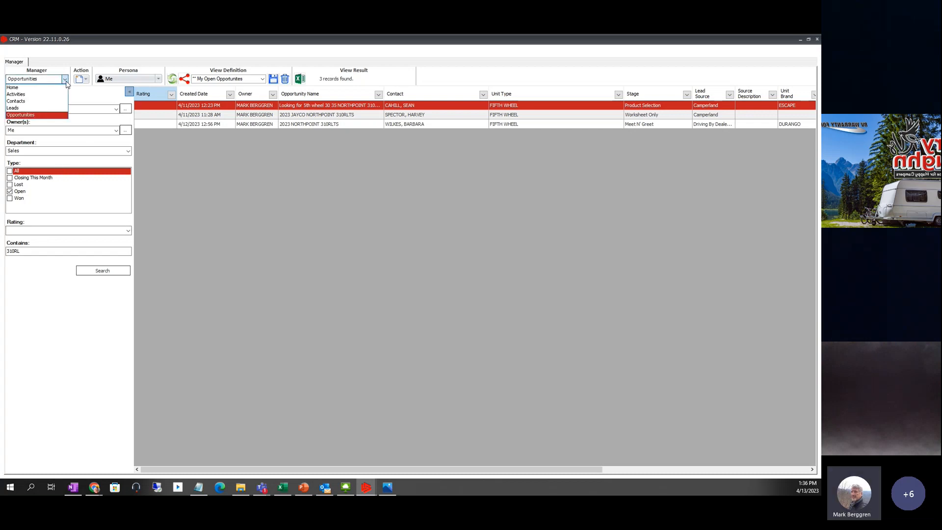
- Return to the Home dashboard and activate the My Open Web Leads panel
click(22, 88)
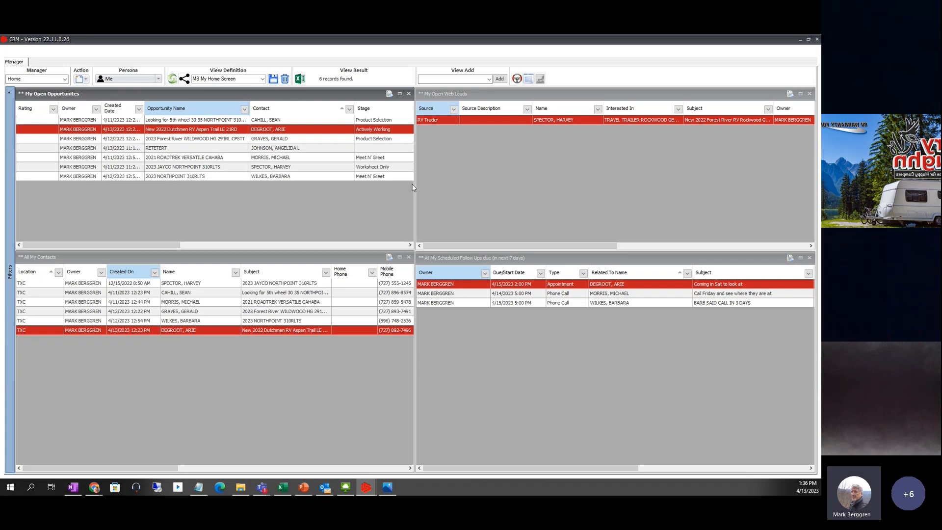
click(499, 97)
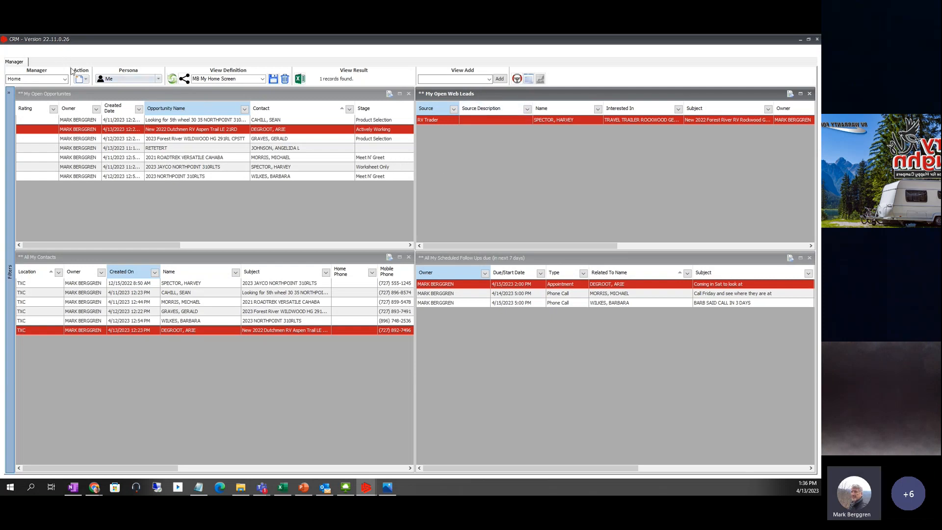
click(64, 79)
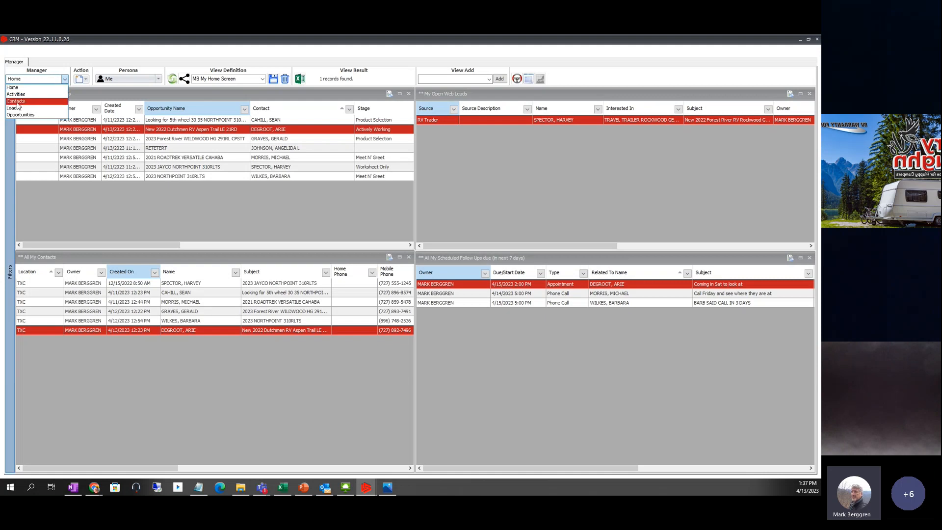
- Open All Contacts and replace the last-name search criterion with the customer's surname
click(18, 102)
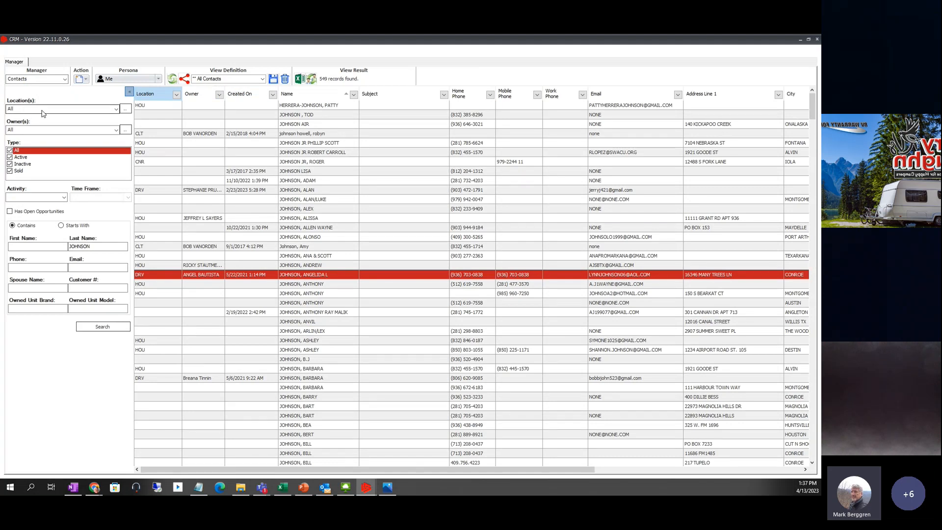
double_click(105, 244)
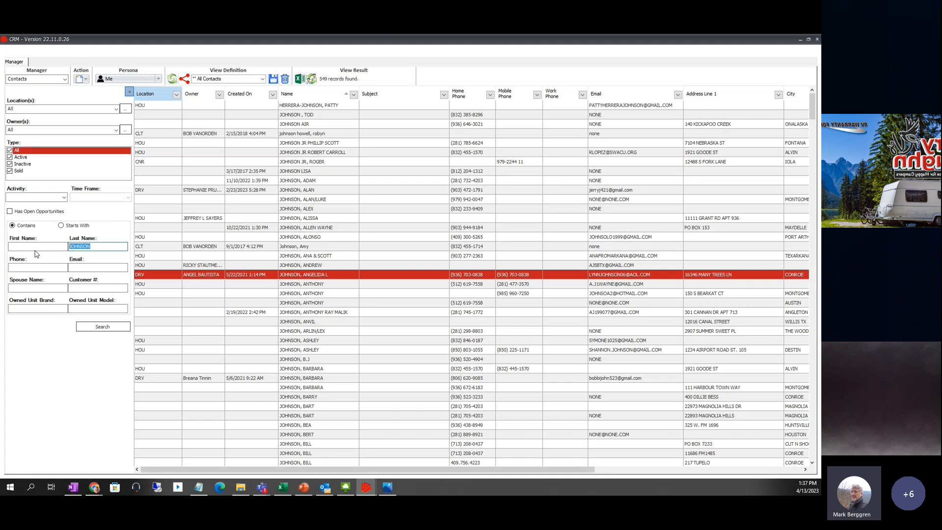
text(RIST)
- Search contacts whose last name starts with the customer's surname, finding no existing record
click(103, 326)
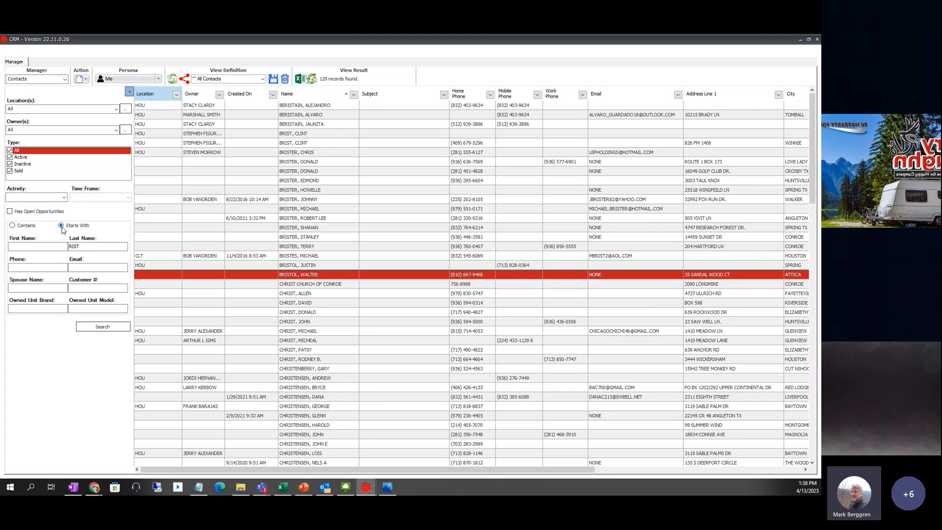
click(105, 326)
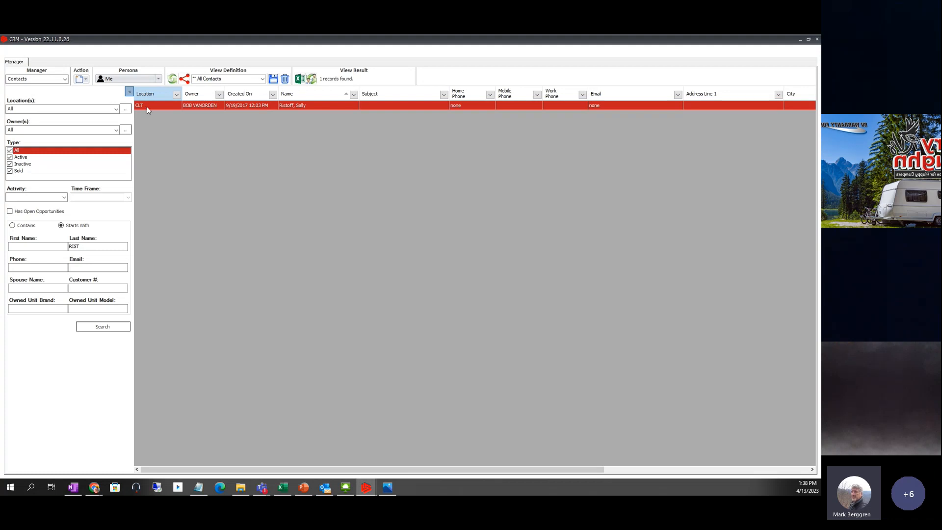
click(86, 79)
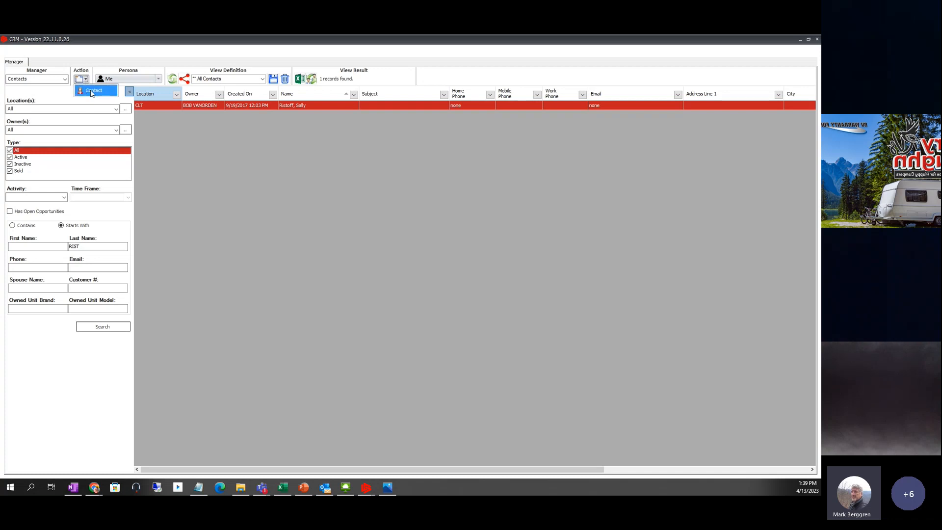
- Start a new contact and enter the customer's first and last names
click(88, 92)
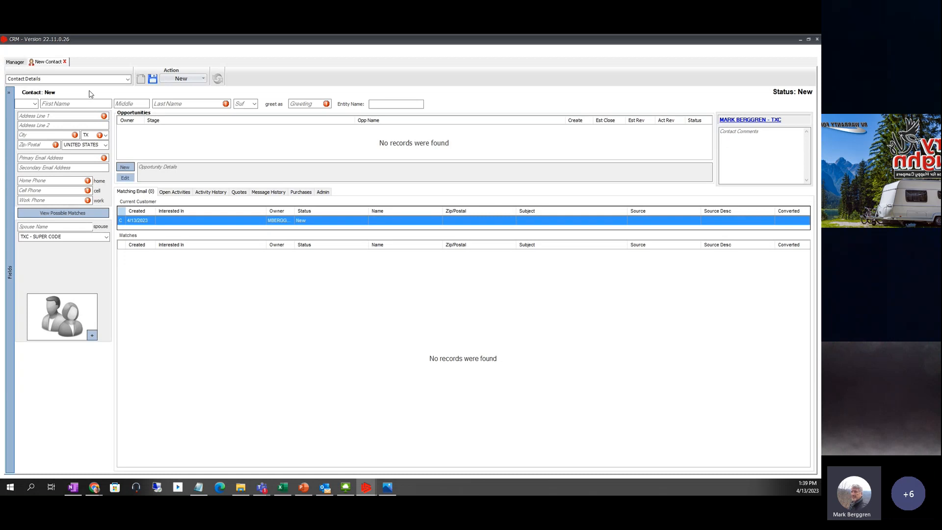
click(73, 105)
click(63, 103)
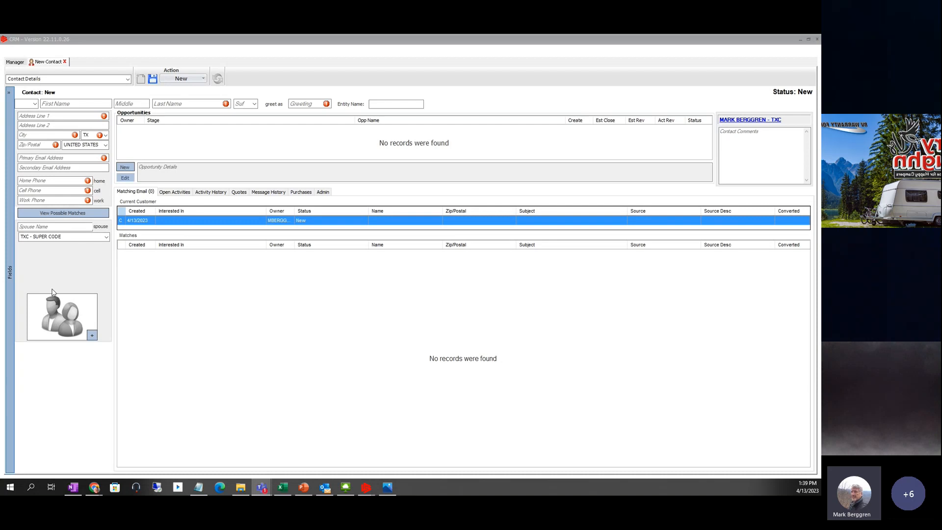
click(57, 104)
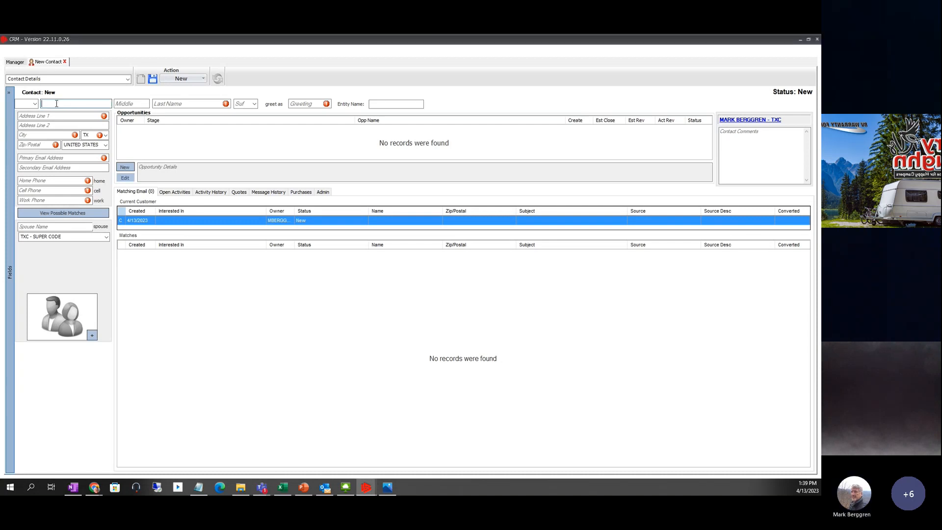
key(Tab)
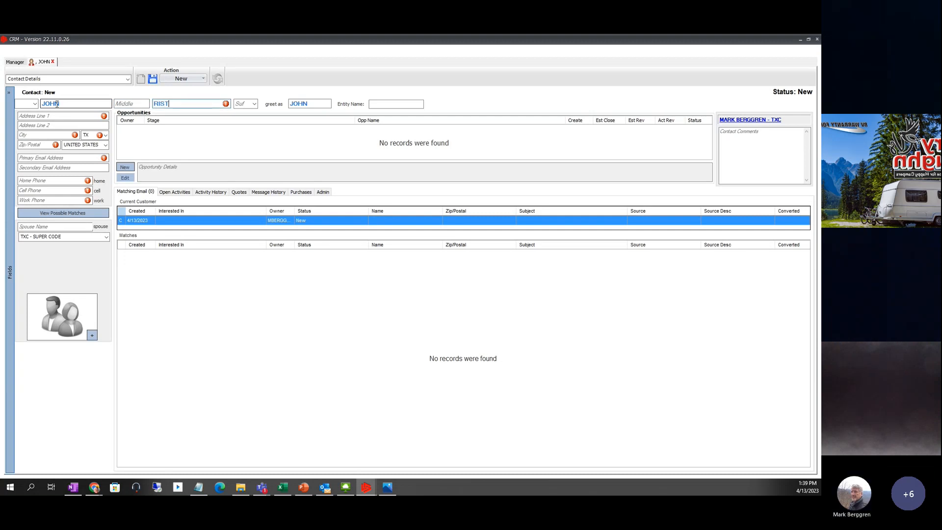
key(Tab)
- Set the greeting to the customer's nickname paired with the partner's first name
click(317, 103)
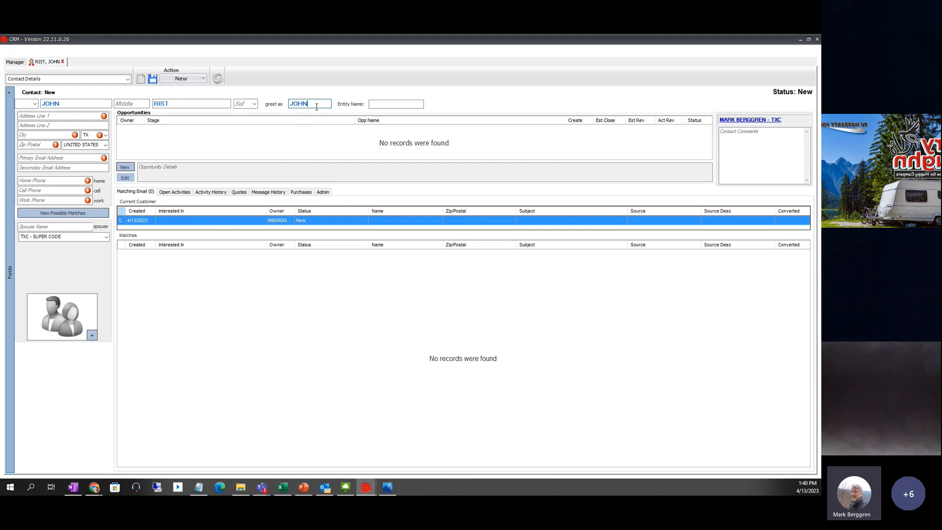
text(NY)
text(&LIS)
key(BackSpace)
key(BackSpace)
key(BackSpace)
text(LISA)
key(Home)
click(391, 104)
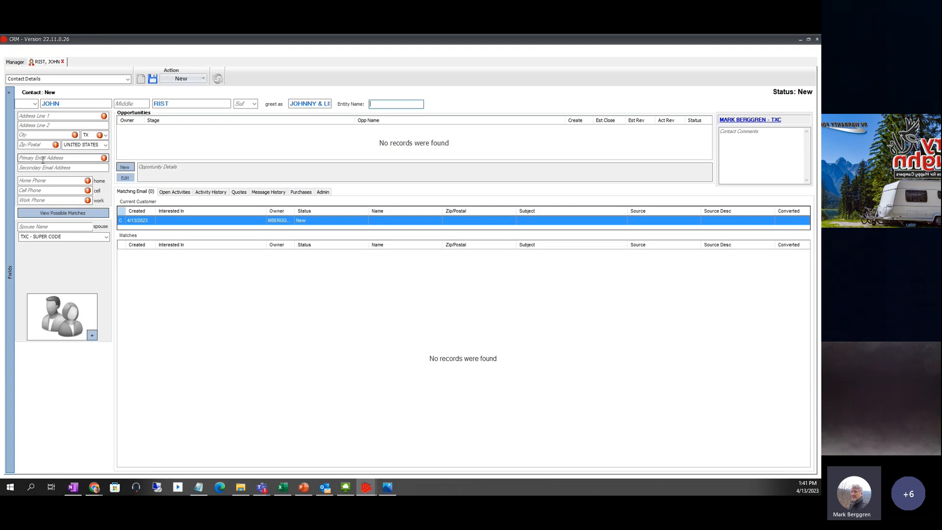
- Enter the customer's cell phone number so it auto-formats
click(39, 193)
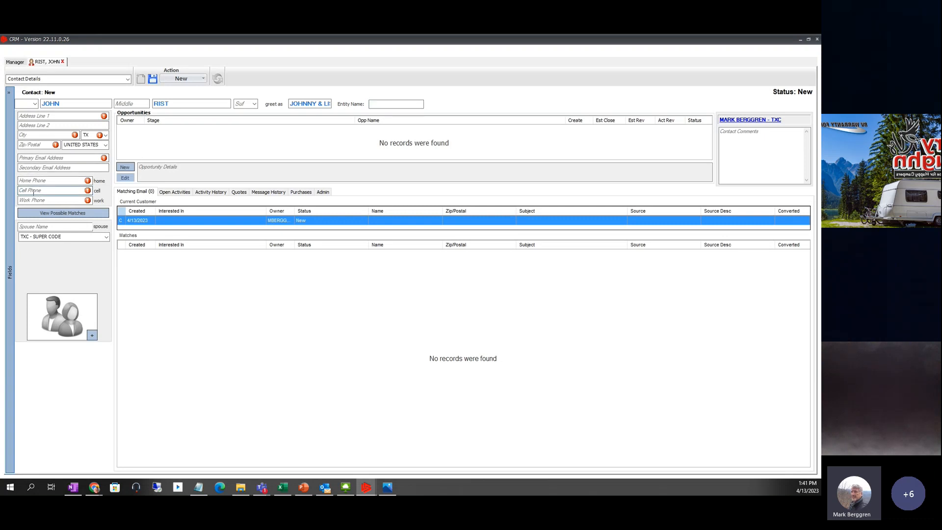
click(34, 193)
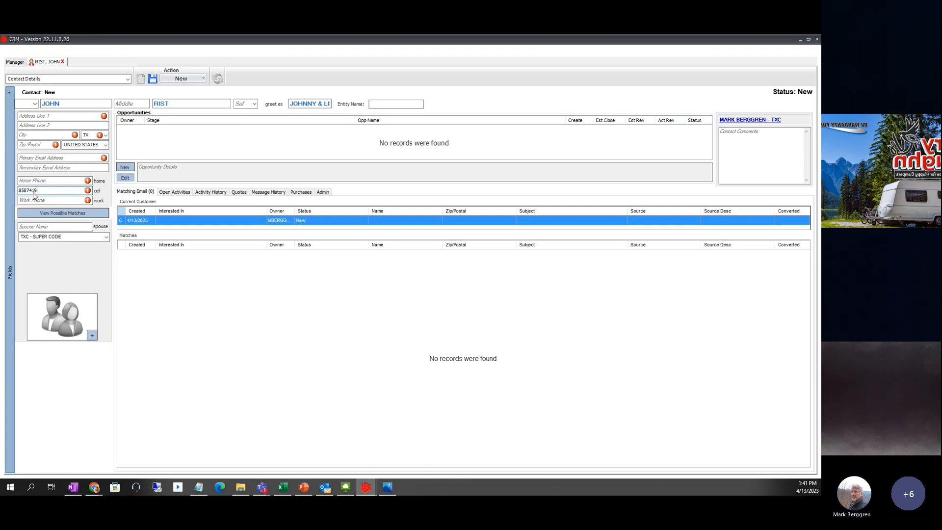
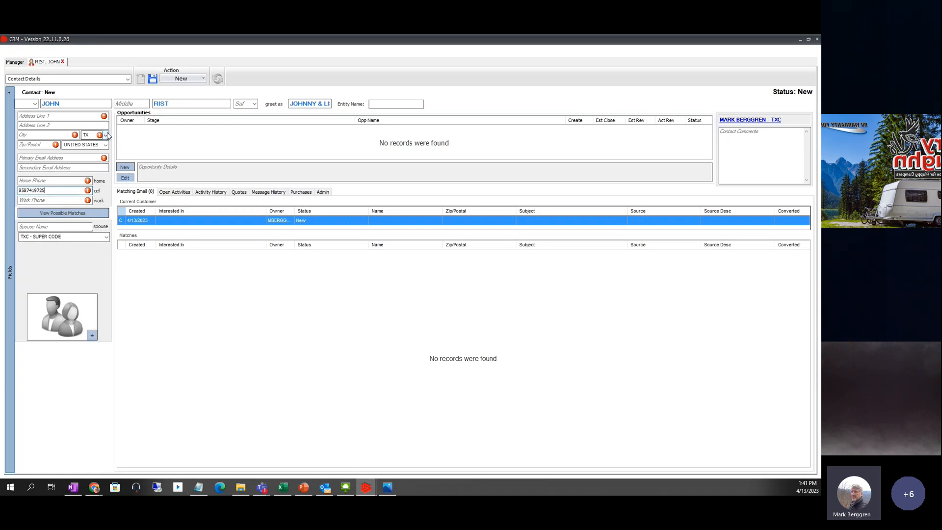
click(117, 165)
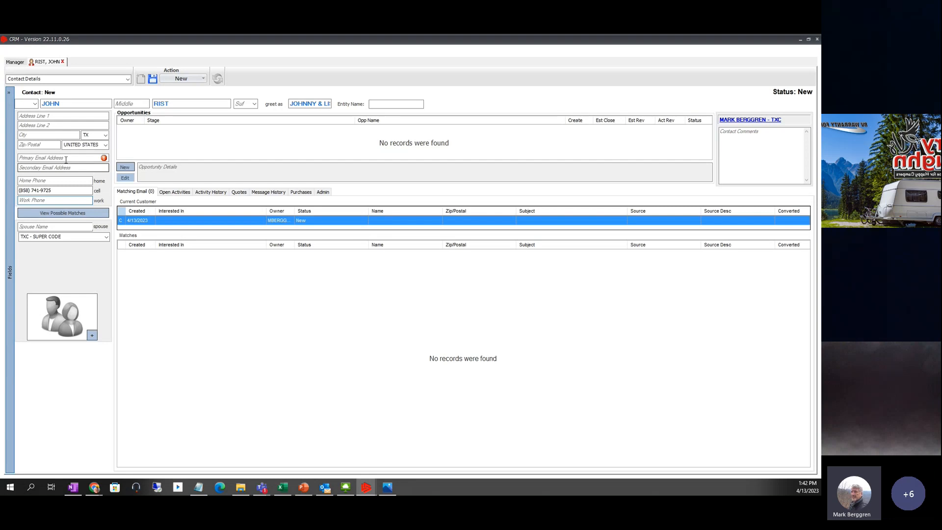
- Try saving the contact and dismiss the missing-required-fields error
click(36, 158)
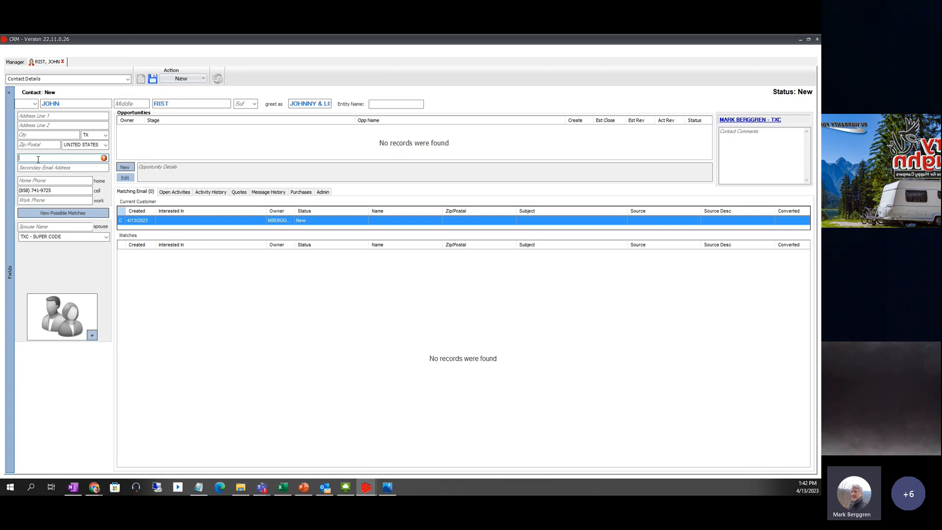
click(148, 81)
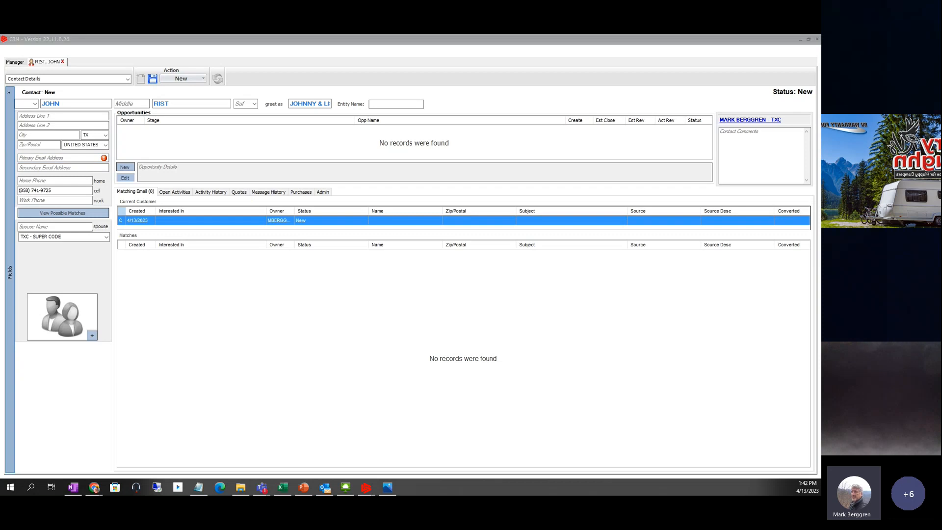
drag(821, 243, 428, 222)
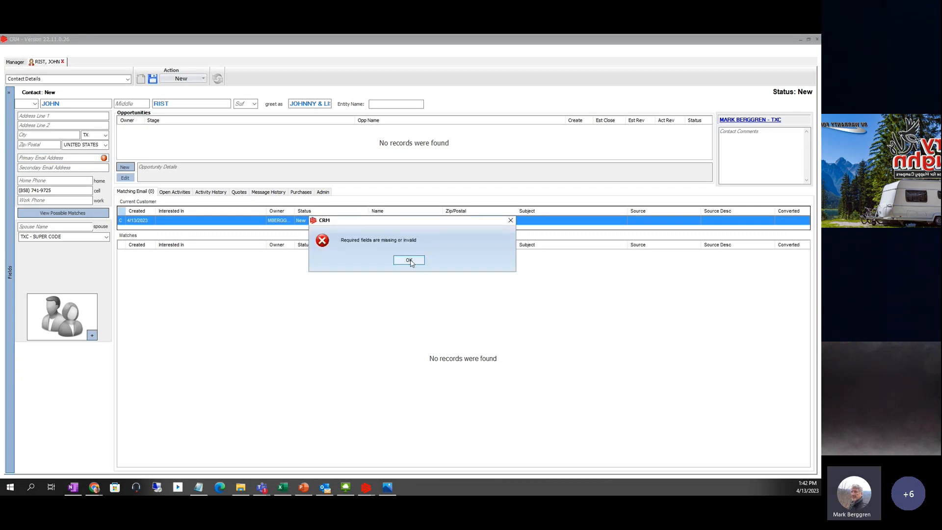
click(409, 260)
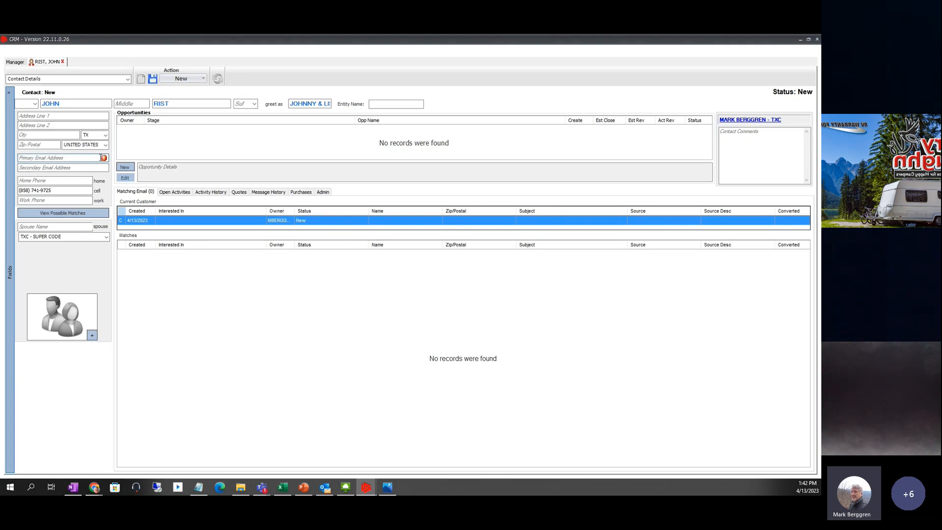
- Fill in the customer's primary email address and commit it
click(28, 158)
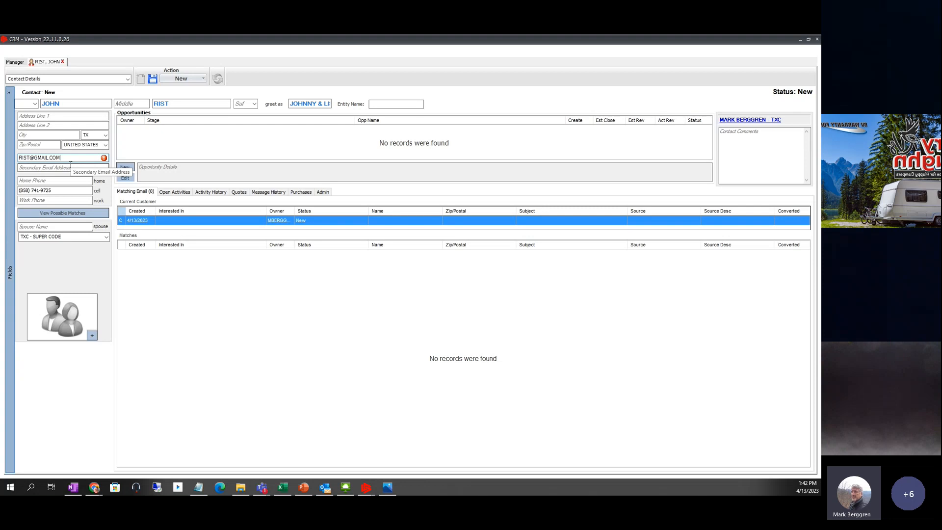
click(71, 165)
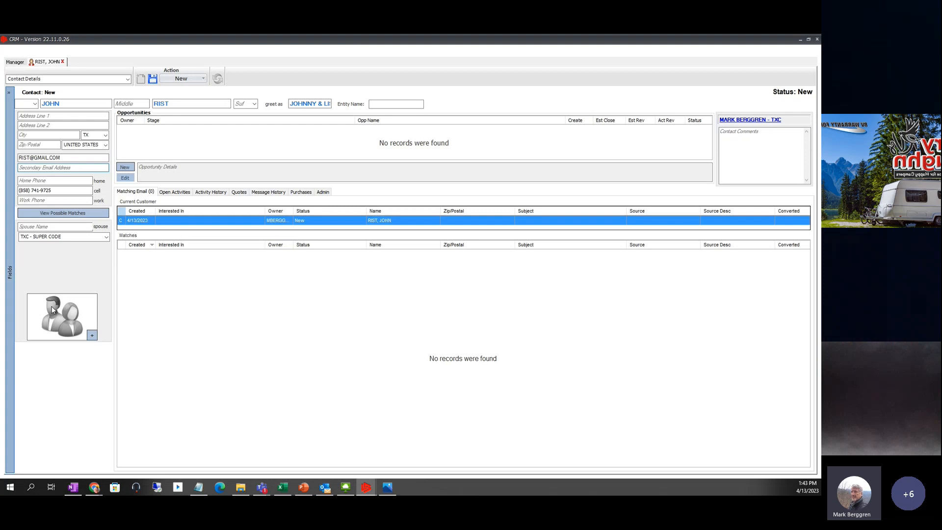
click(92, 336)
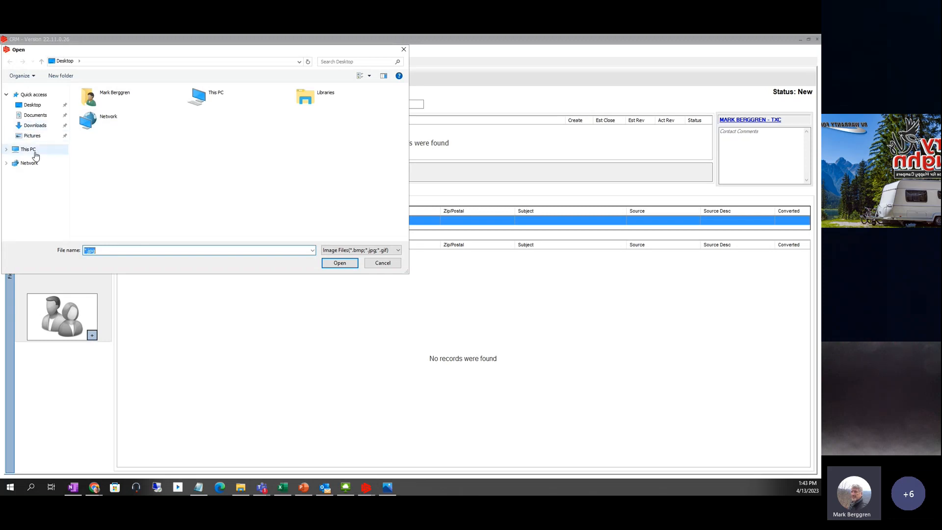
click(36, 136)
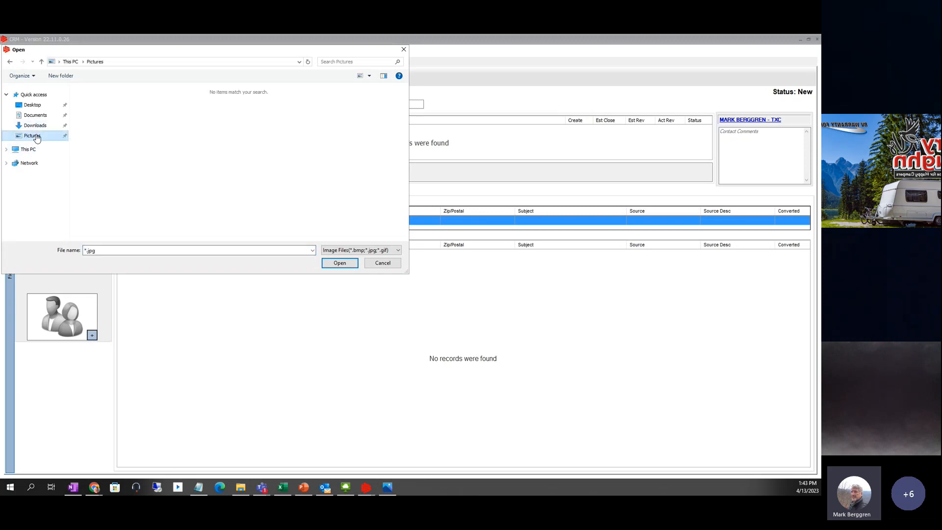
click(34, 106)
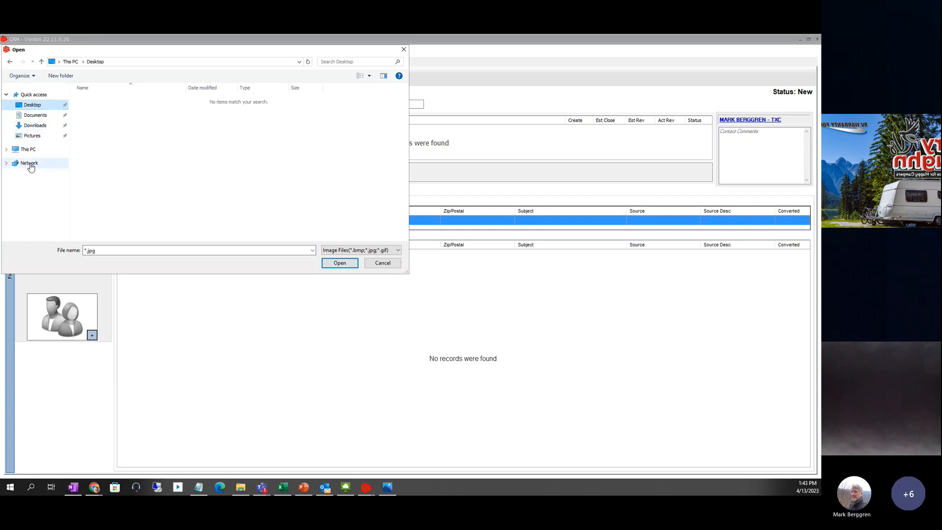
click(381, 263)
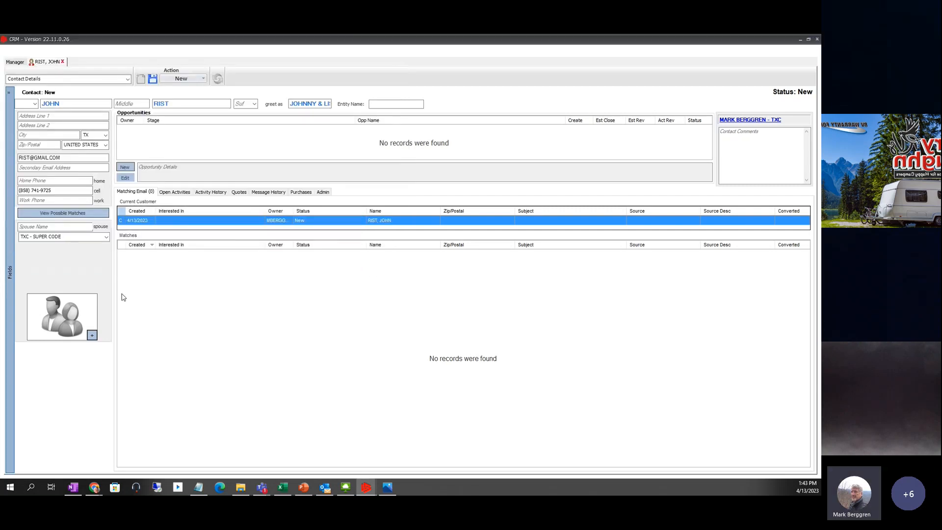
click(92, 335)
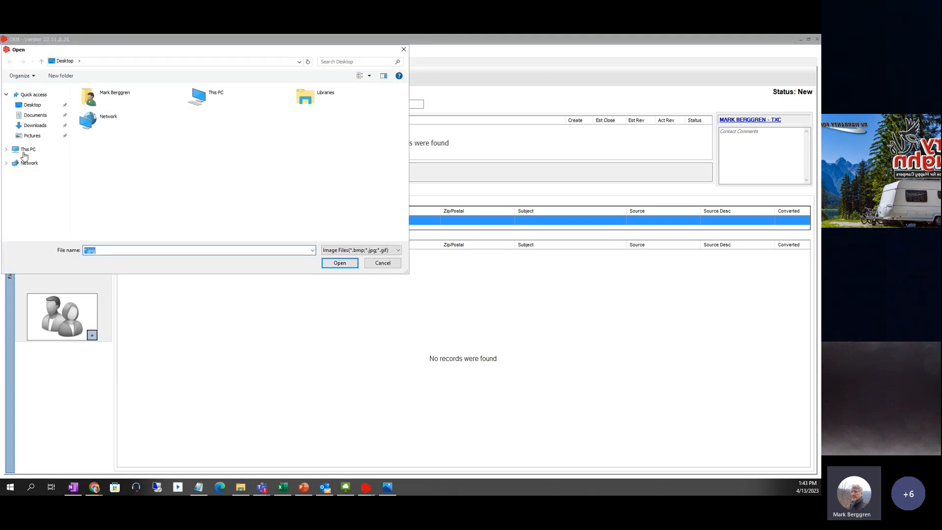
click(6, 150)
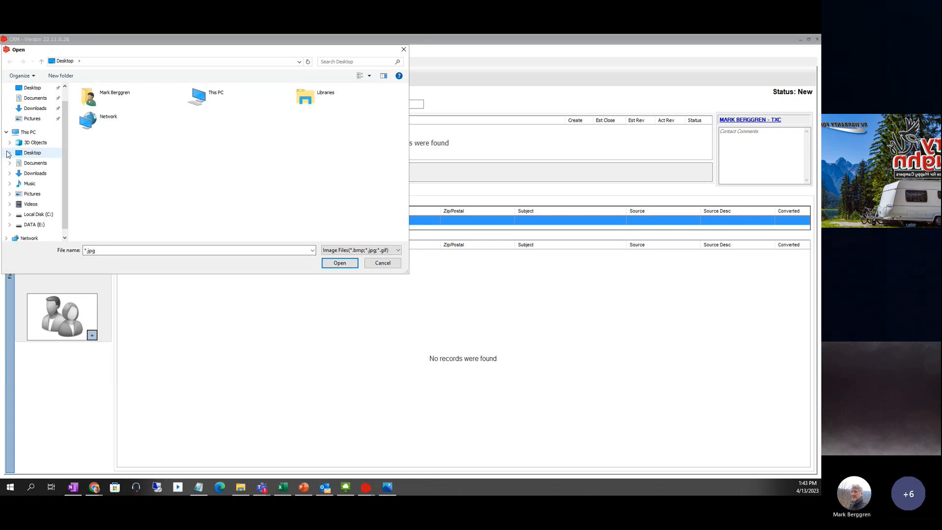
click(31, 195)
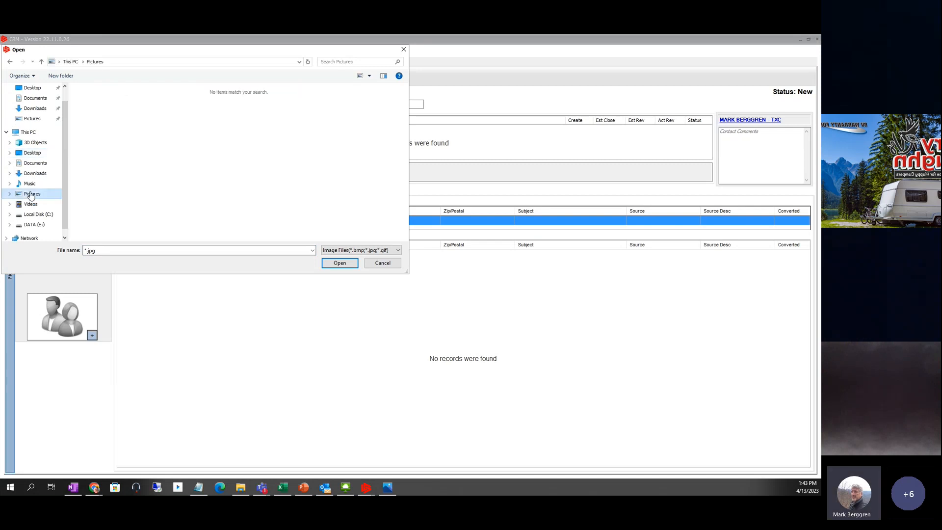
click(34, 226)
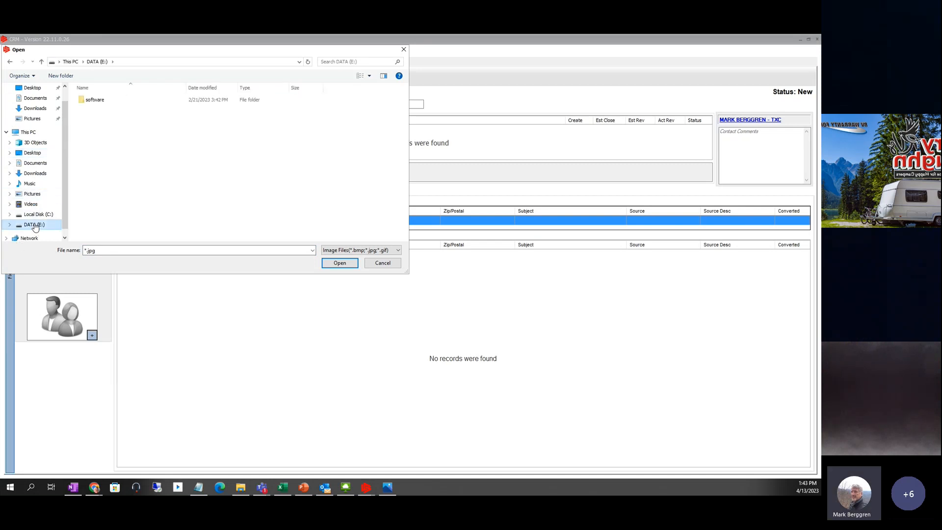
double_click(90, 100)
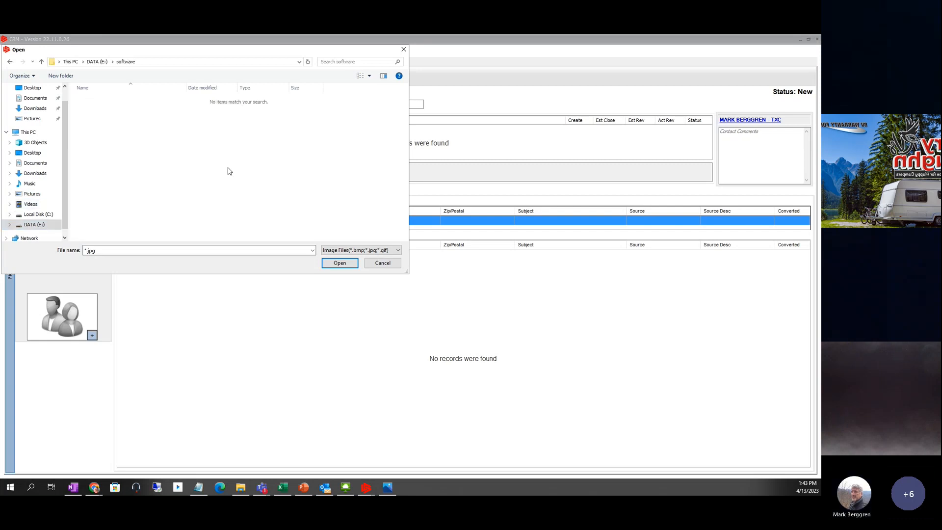
click(382, 263)
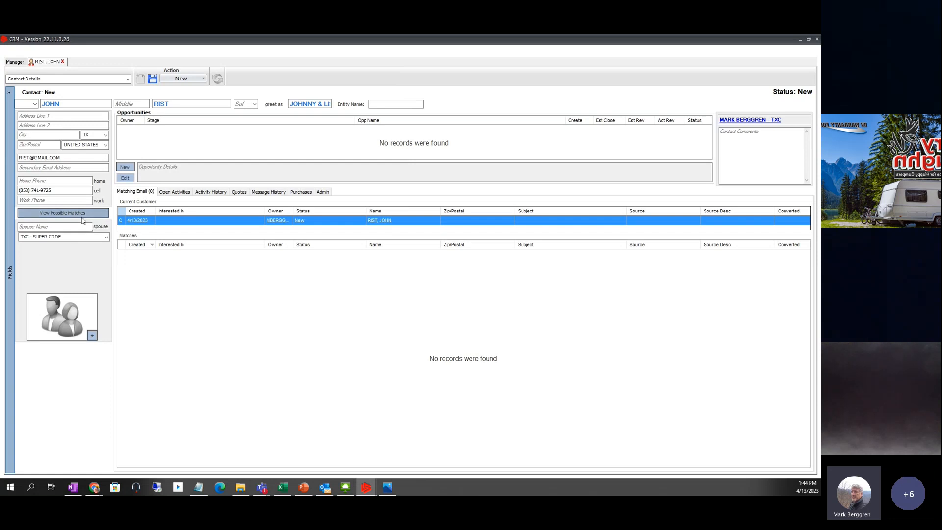
- Save the contact as Active and skip choosing a follow-up schedule
click(779, 143)
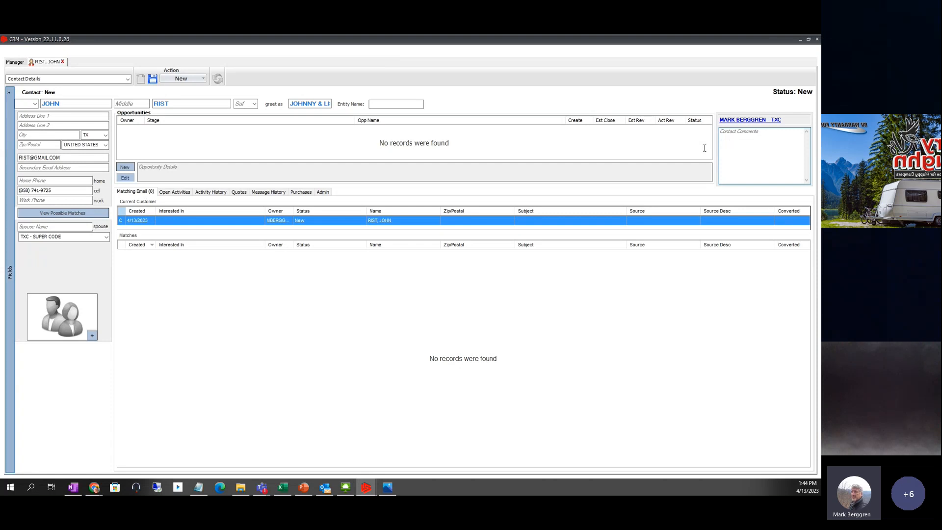
click(154, 79)
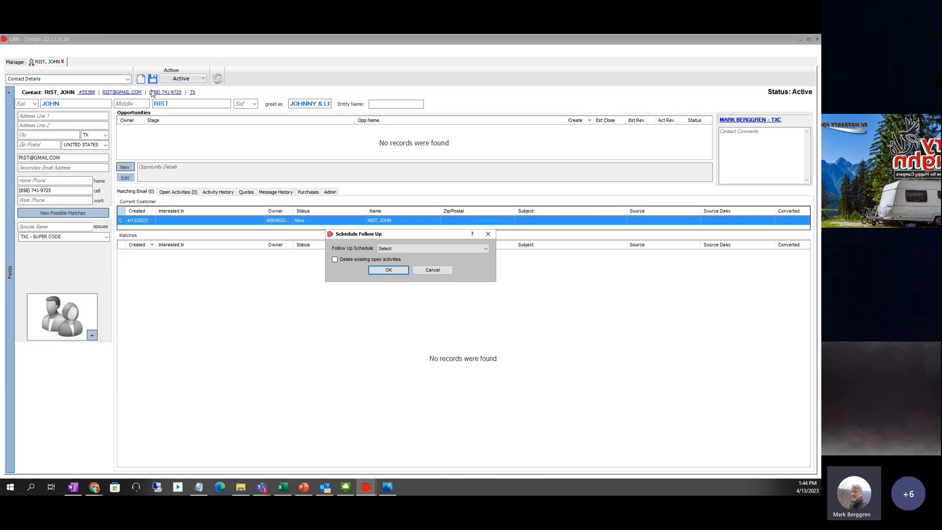
click(396, 251)
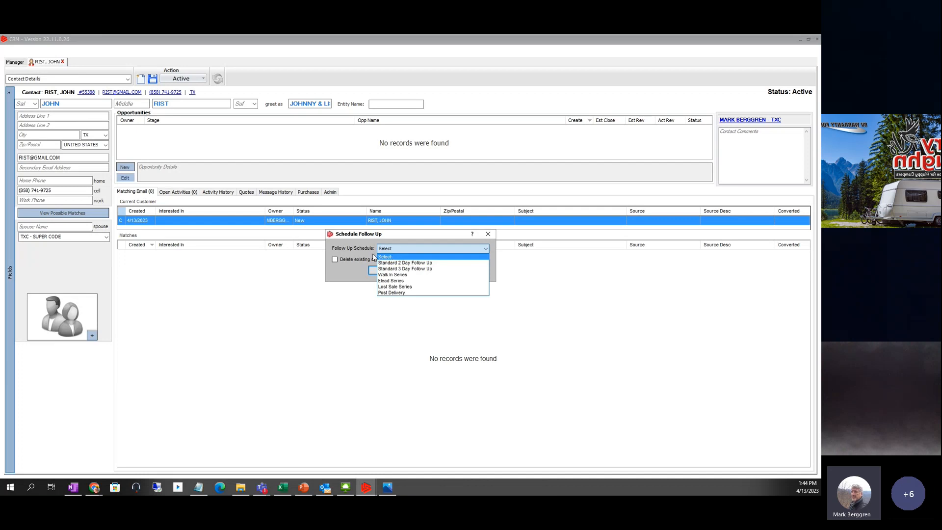
click(337, 251)
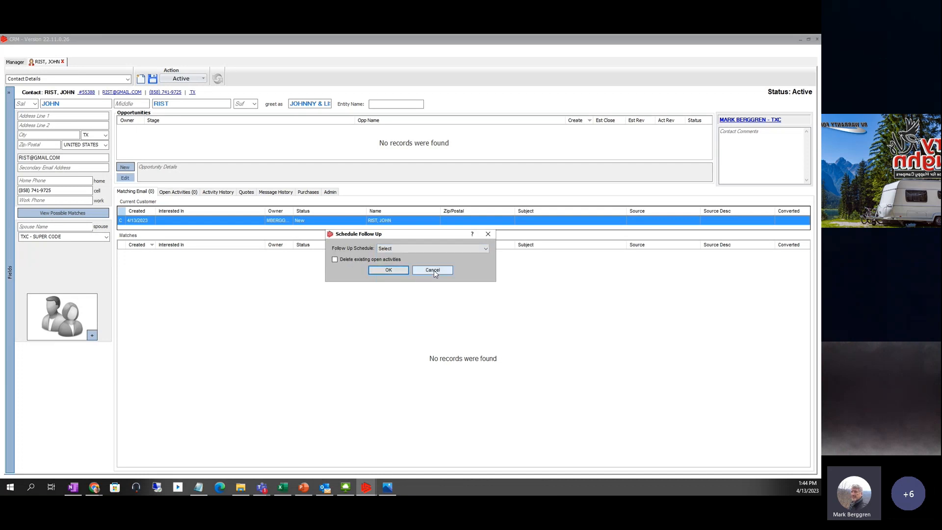
click(433, 271)
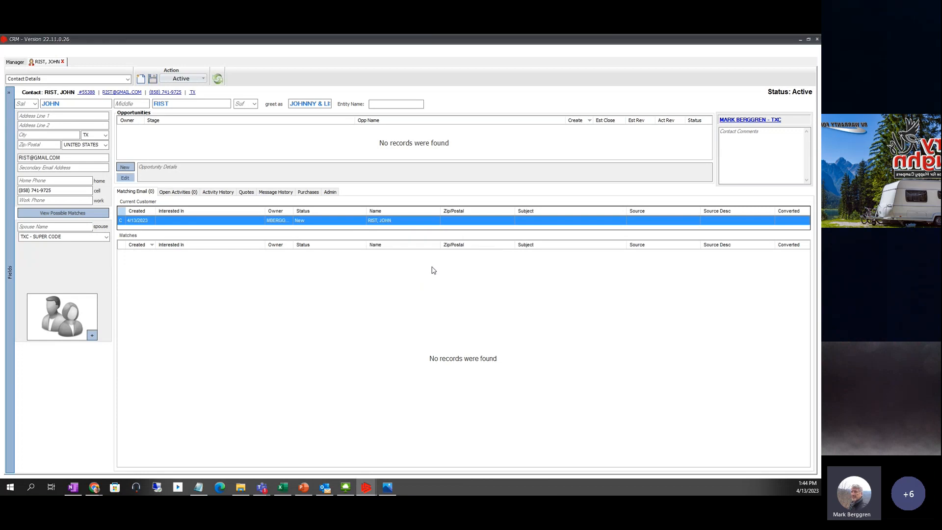
- Add and save the contact comment 'Has 3 Grand Children, wants to travel the midwest'
double_click(735, 143)
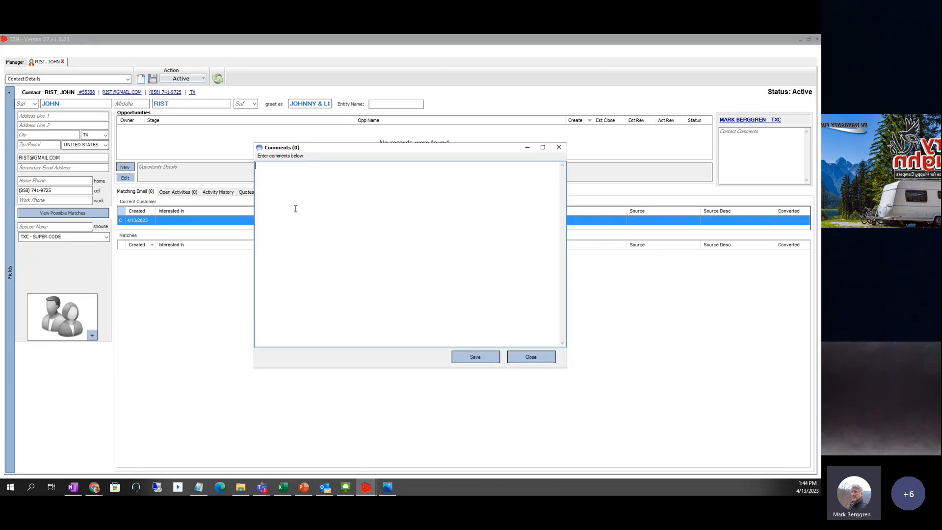
text(H)
text(as 3 Grand Childr)
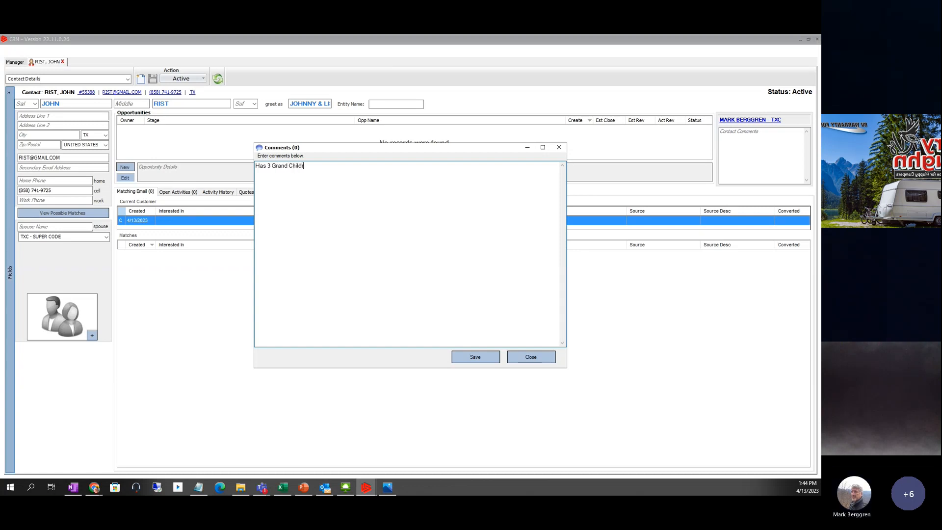
text(en, wan)
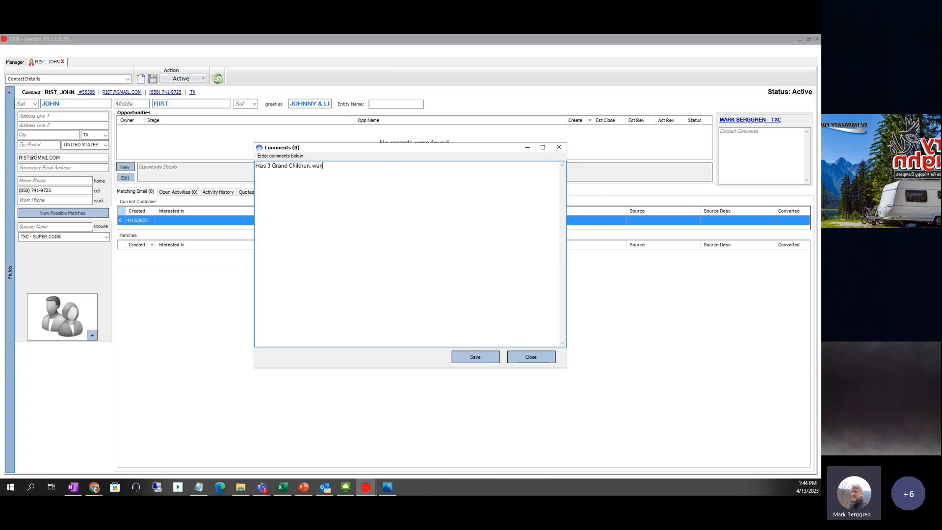
text(ts to travel the midwest)
click(481, 360)
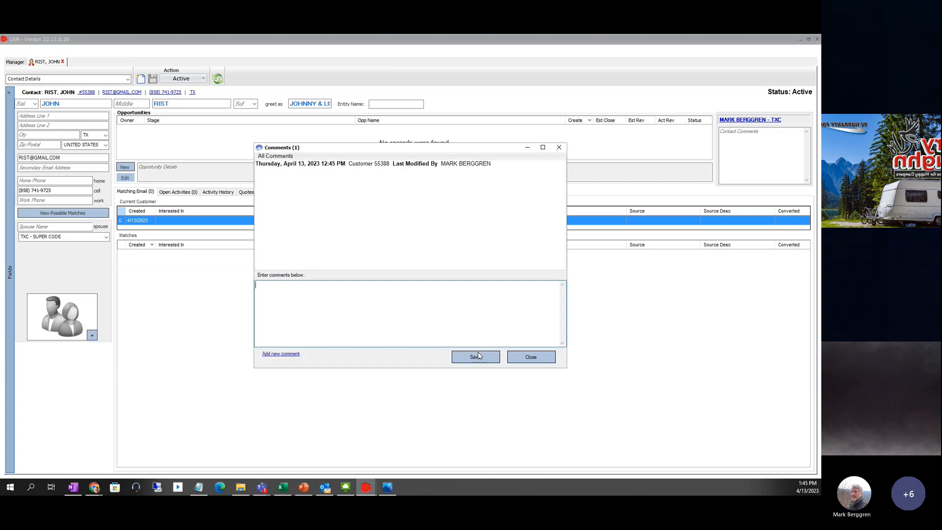
click(535, 358)
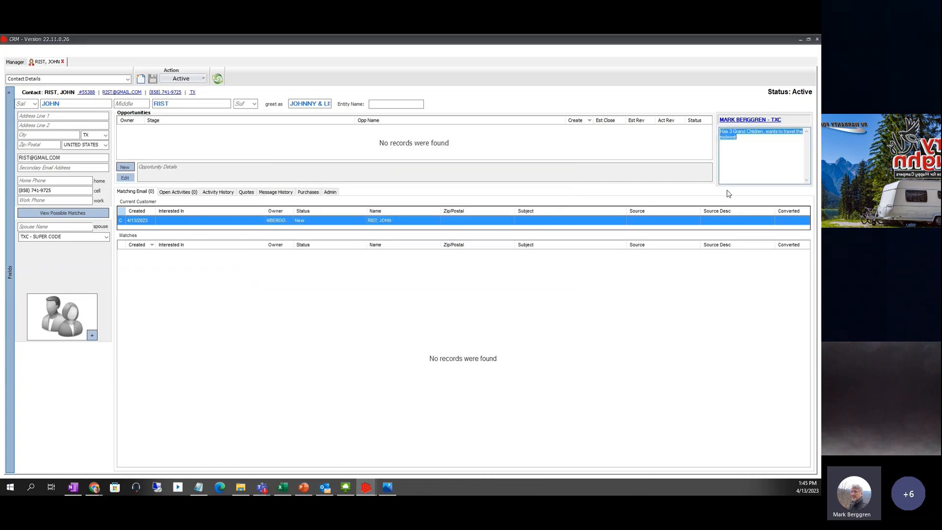
click(747, 162)
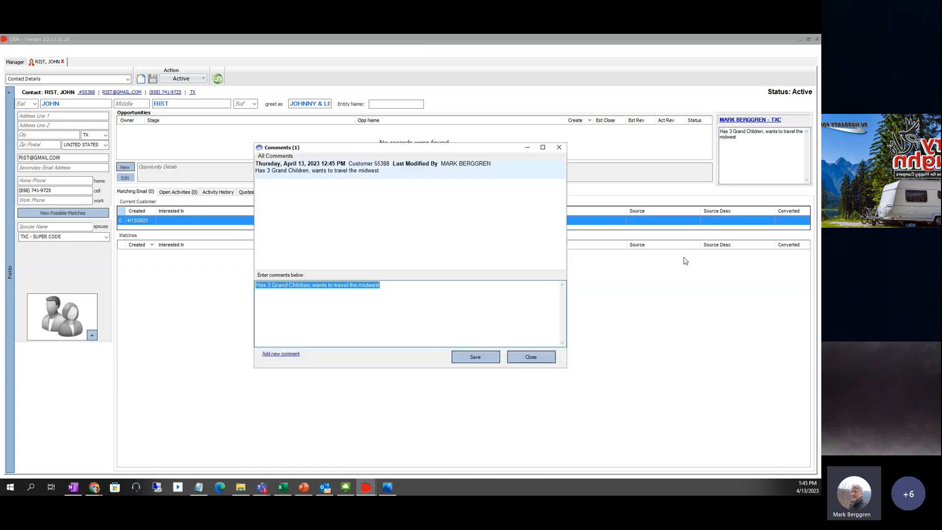
click(544, 358)
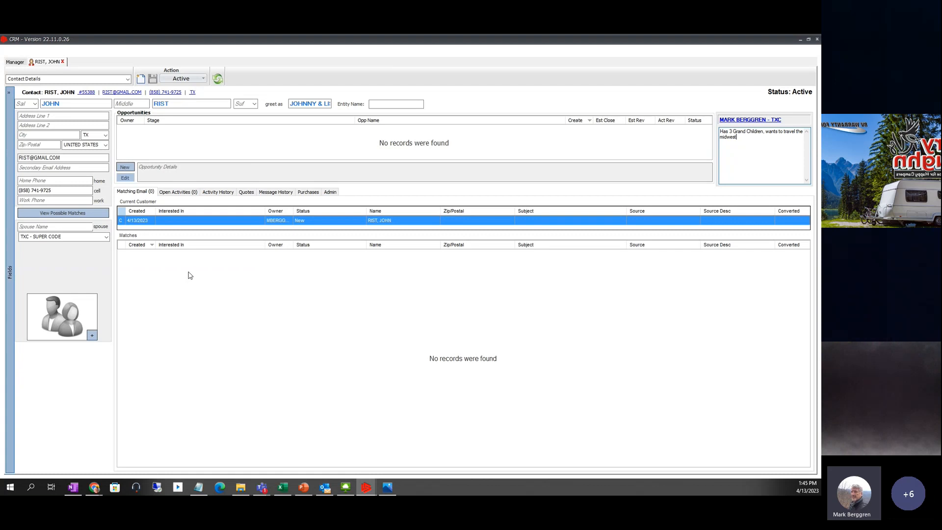
- Fill in the spouse's first name and save the contact record
click(58, 158)
click(40, 228)
text(lisa)
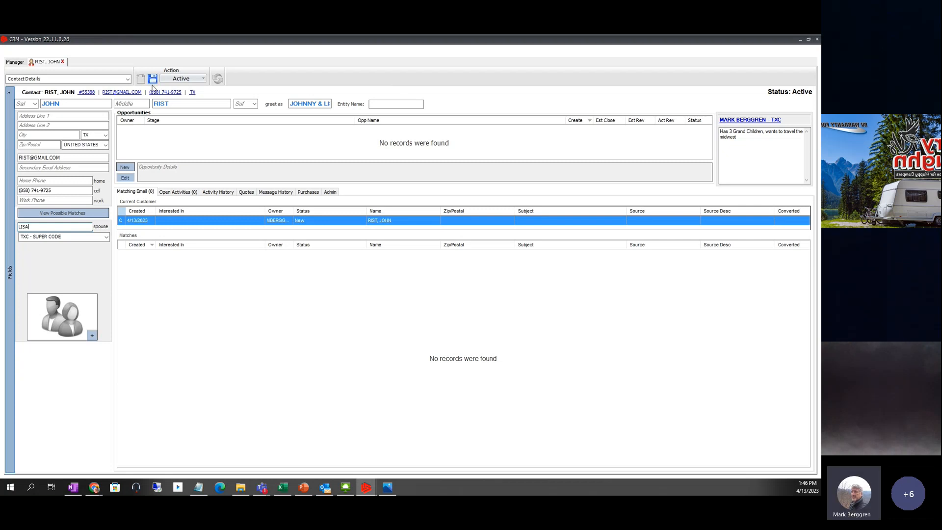
click(152, 80)
click(199, 80)
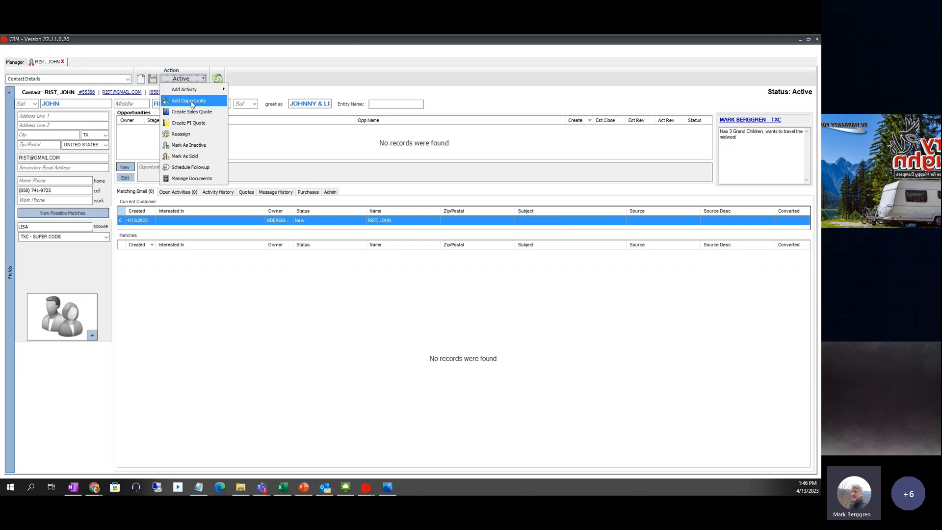
- Add a new opportunity for the contact and bring the browser's RV listing forward
click(192, 102)
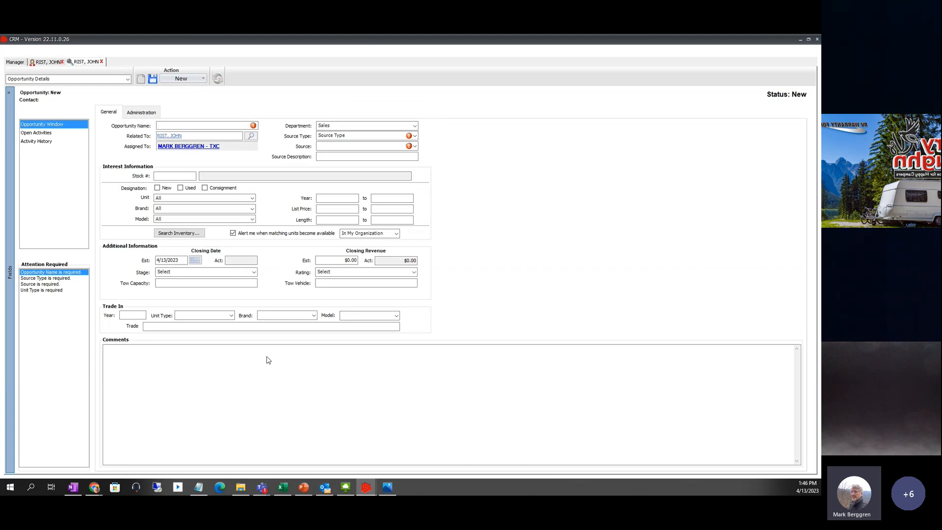
mouse_move(94, 487)
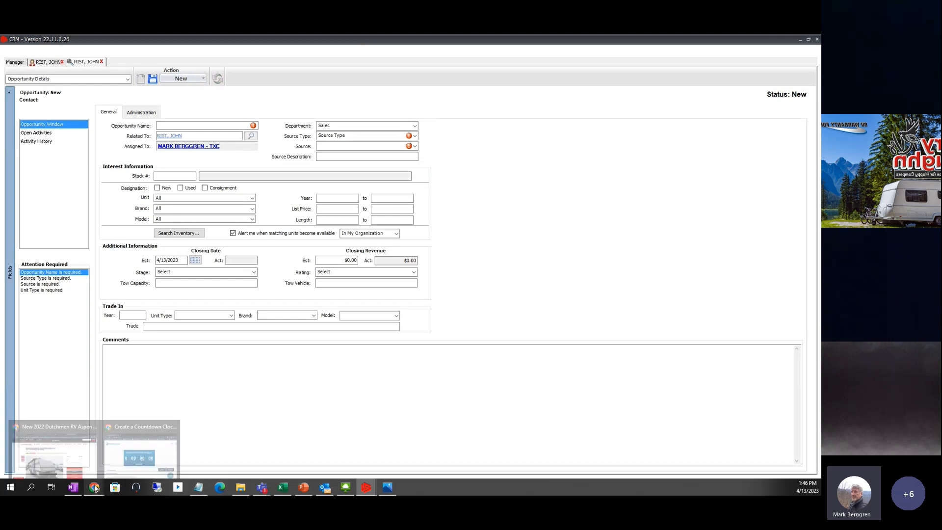
click(54, 454)
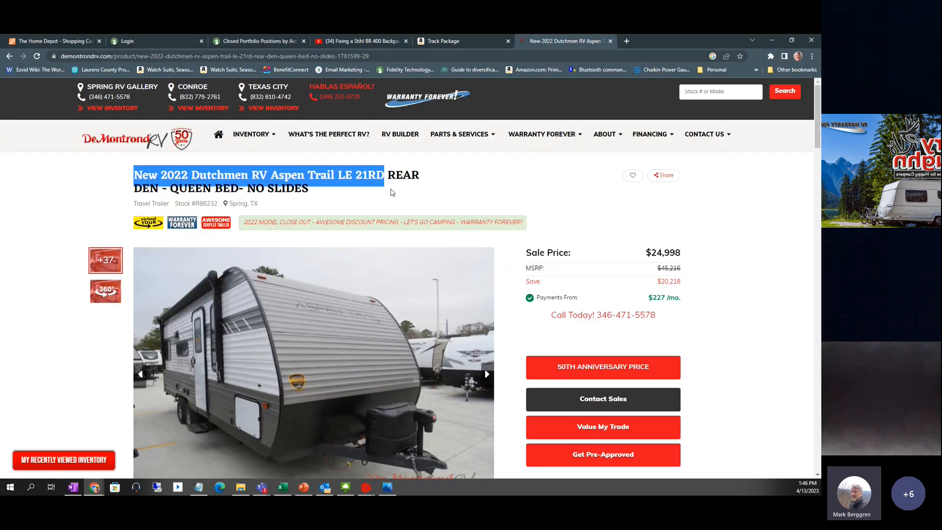
- Open the Rockwood ROO 183 clearance listing from the dealer's home page and select its title's first line
scroll(270, 329, down, 4)
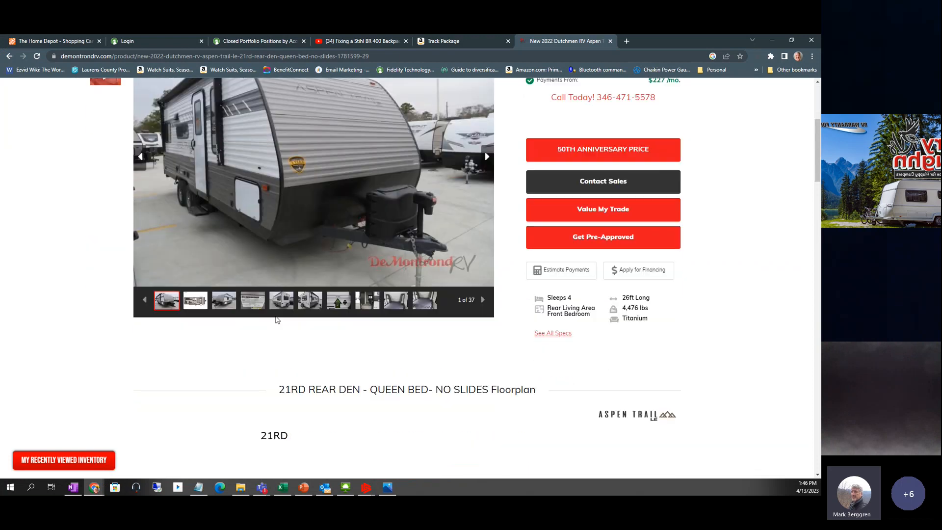
scroll(278, 320, down, 8)
scroll(271, 307, up, 3)
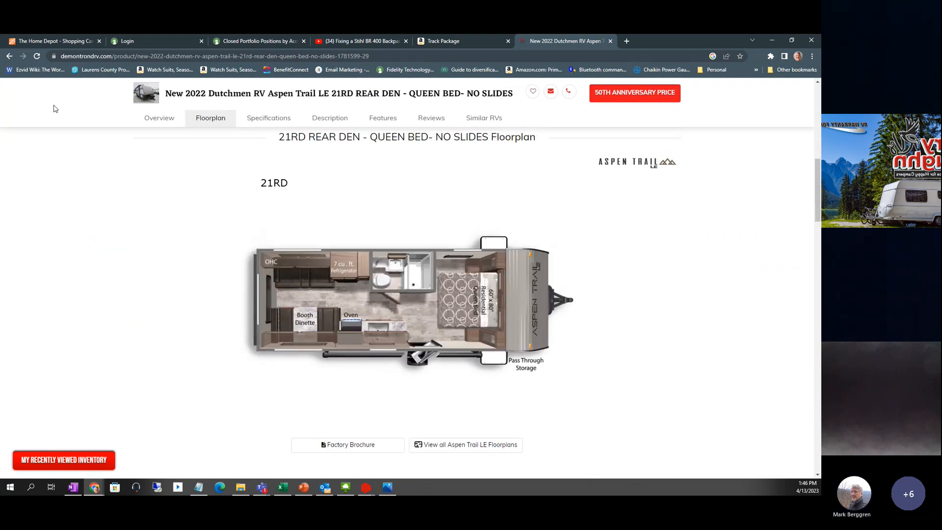
click(10, 57)
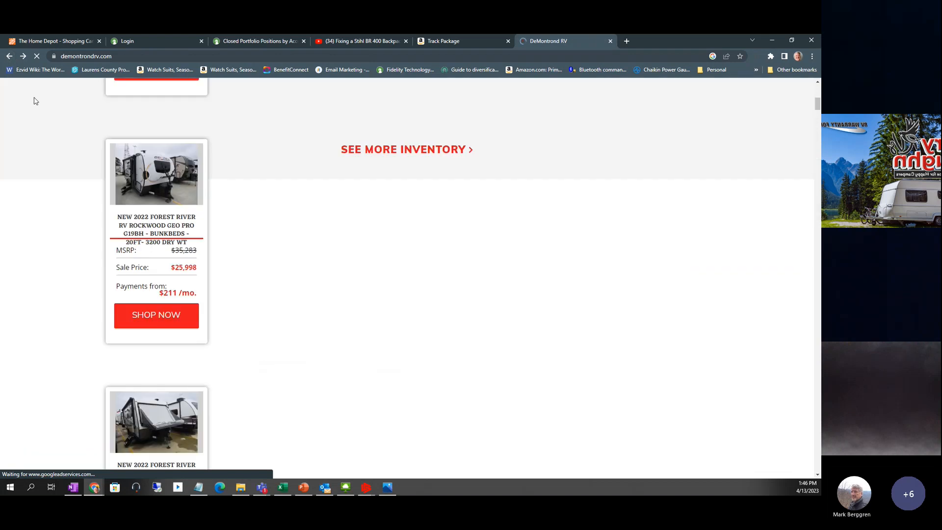
scroll(299, 243, down, 3)
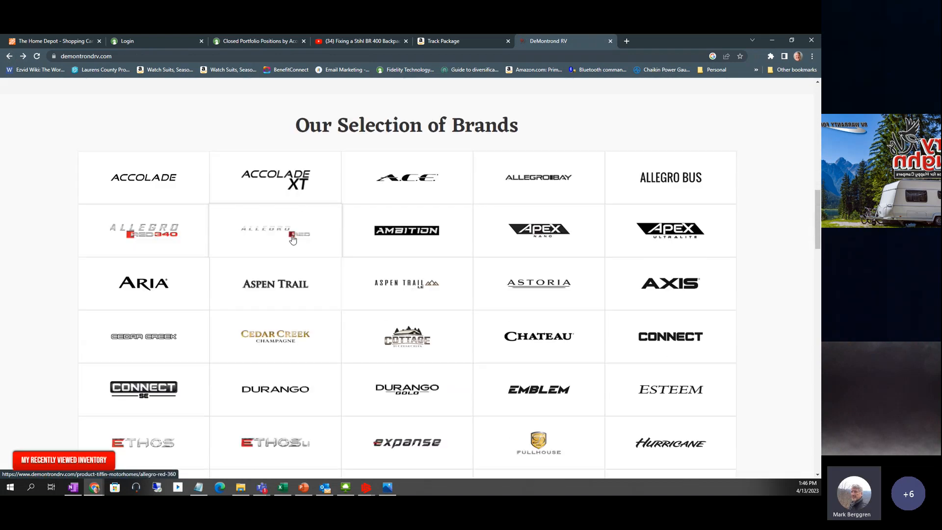
scroll(290, 231, up, 7)
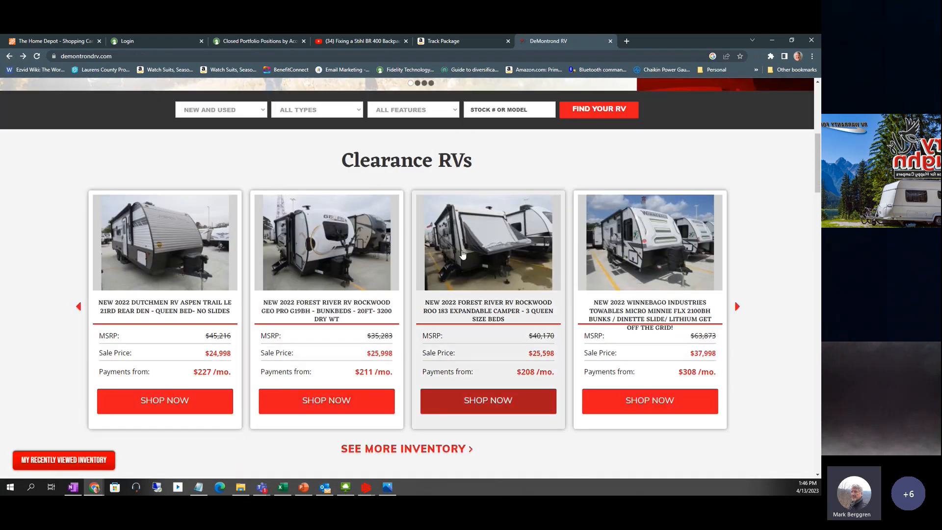
click(470, 293)
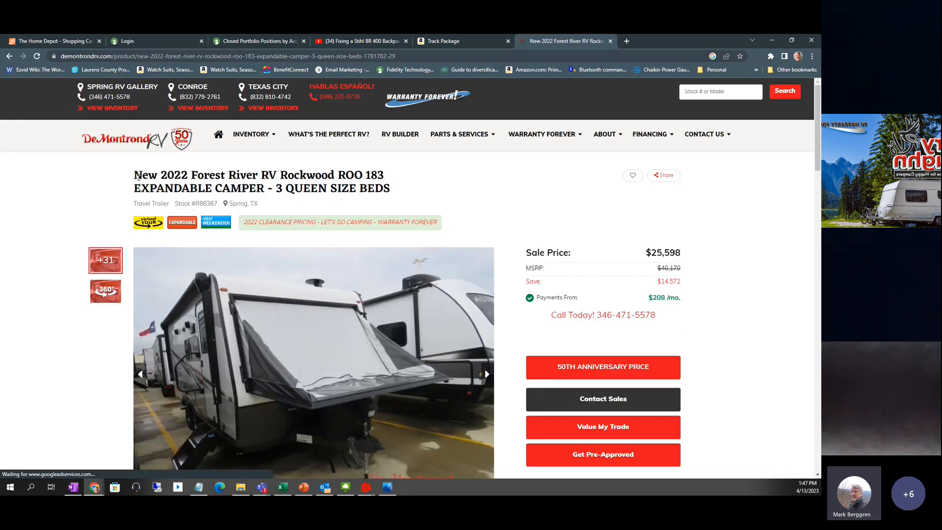
drag(136, 176, 385, 180)
key(ctrl+c)
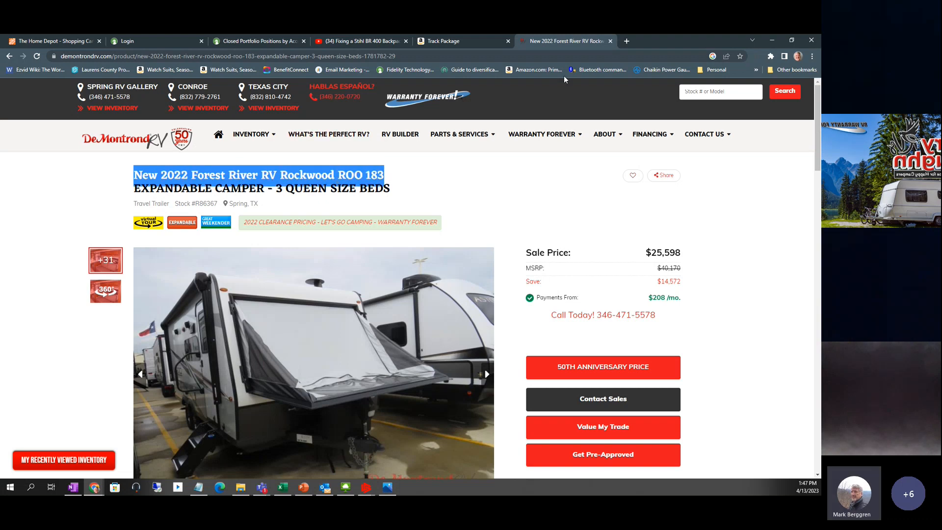
- Name the opportunity with the pasted RV title plus '183 310RLTS COUPLES TRAI'
click(772, 40)
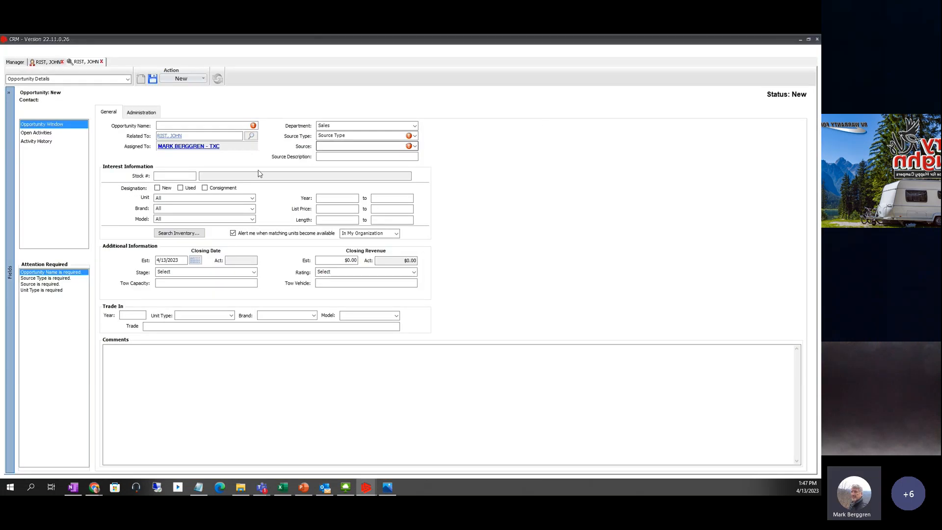
click(169, 125)
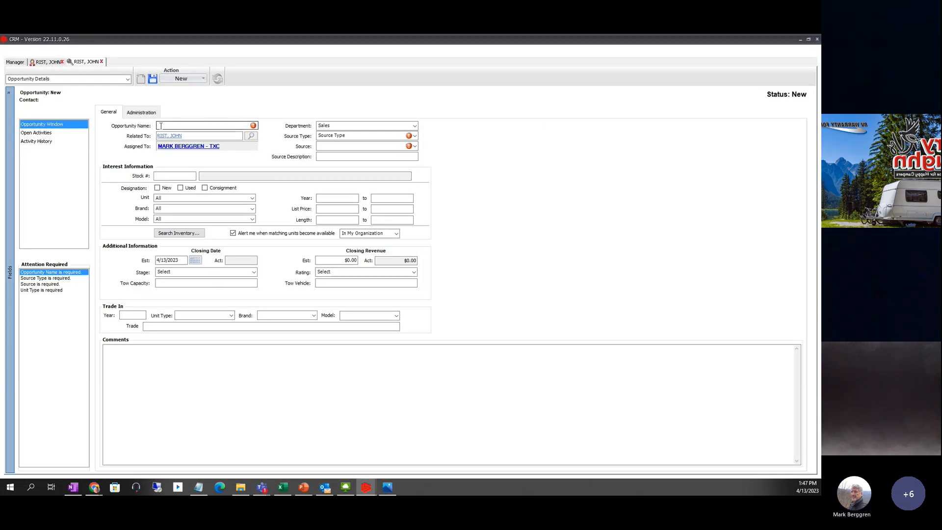
key(ctrl+v)
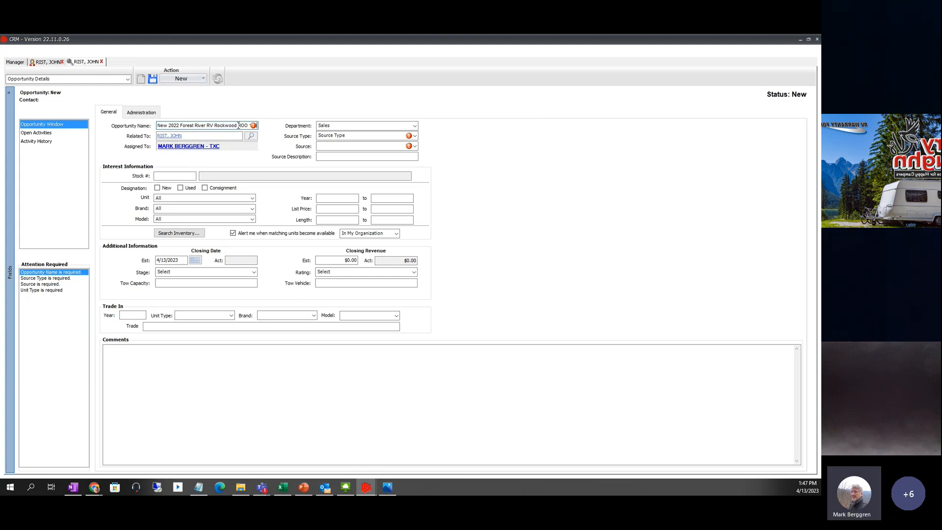
text(183 310RLTS CO)
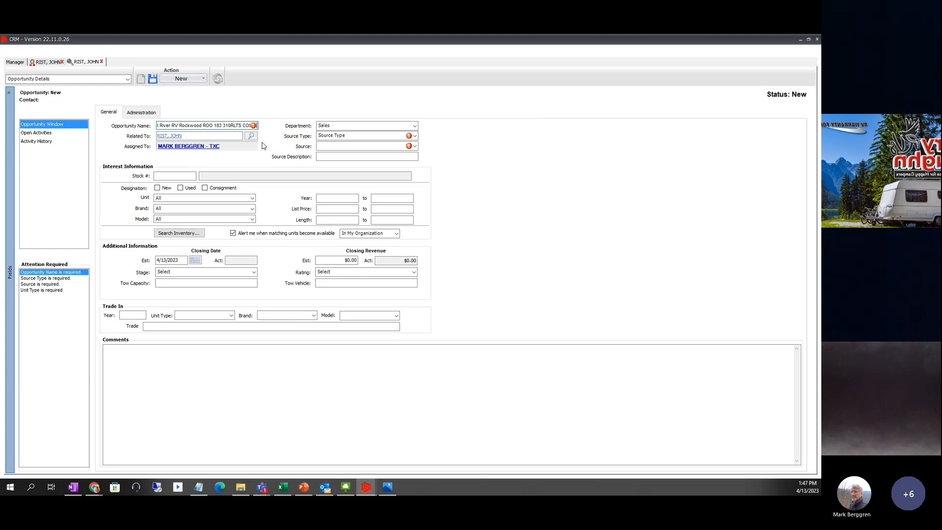
text(UPLES)
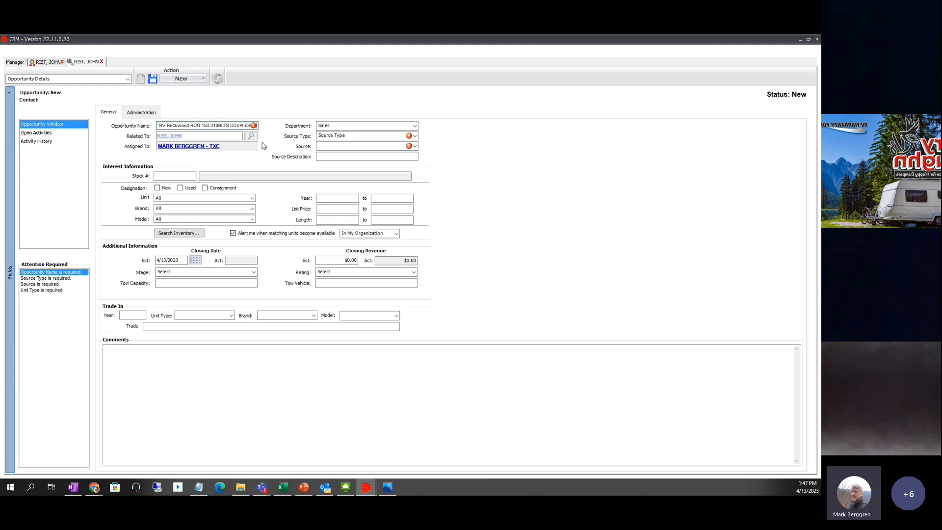
text( TRAI)
key(Home)
key(Right)
key(Right)
key(Right)
key(Right)
key(Right)
key(Right)
key(Right)
key(Right)
key(Right)
key(Right)
key(Right)
key(Right)
key(Right)
key(Right)
key(Right)
key(Right)
key(Right)
key(Right)
key(Right)
key(Right)
key(Right)
key(Right)
key(Right)
key(Right)
key(Right)
key(Right)
key(Right)
key(Right)
key(Right)
key(Right)
key(Right)
key(Left)
key(Left)
key(Left)
key(Left)
key(Left)
key(Left)
key(Left)
key(Left)
key(Left)
key(Left)
key(Left)
key(Left)
key(Left)
key(Left)
key(Left)
key(Left)
key(Left)
key(Left)
key(Left)
key(Left)
key(Left)
key(Left)
key(Left)
key(Left)
key(Left)
- Set Source Type to Other, Source to Driving By Dealership, and tick the New designation
click(415, 136)
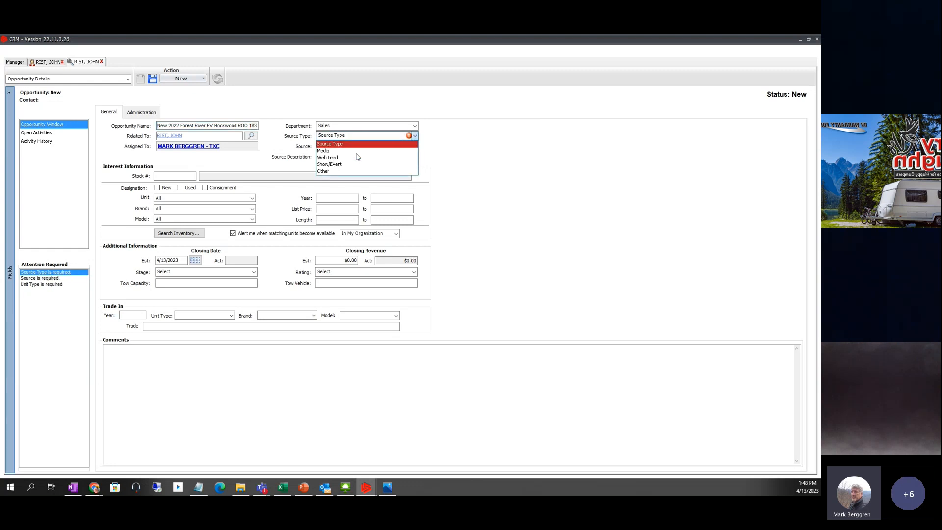
click(334, 170)
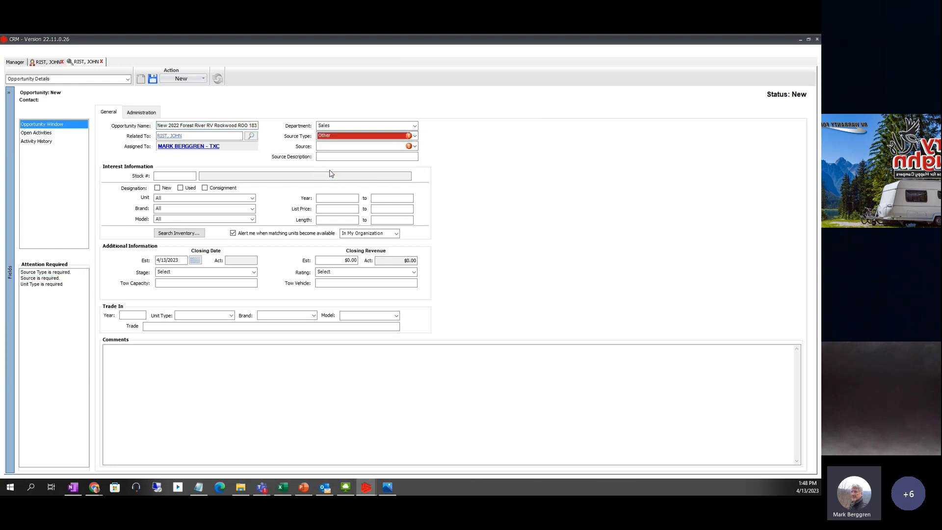
click(364, 147)
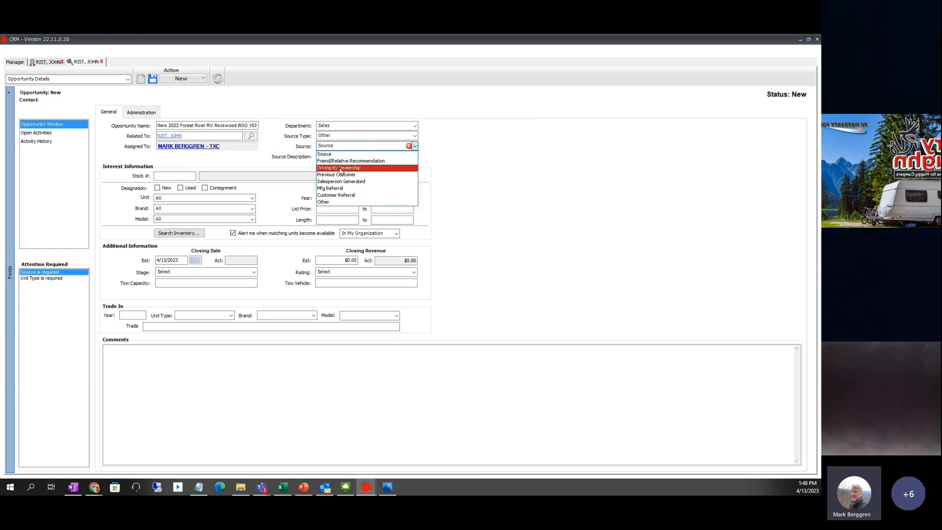
click(341, 170)
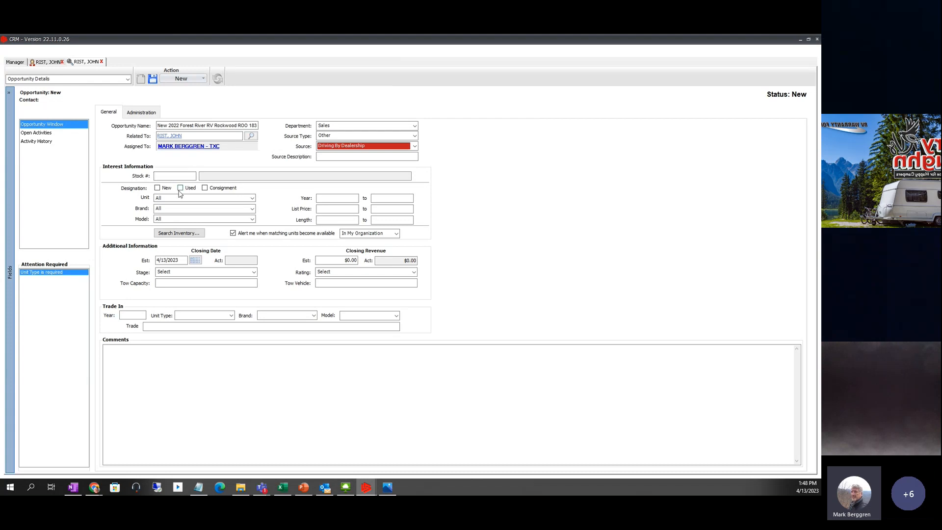
click(157, 187)
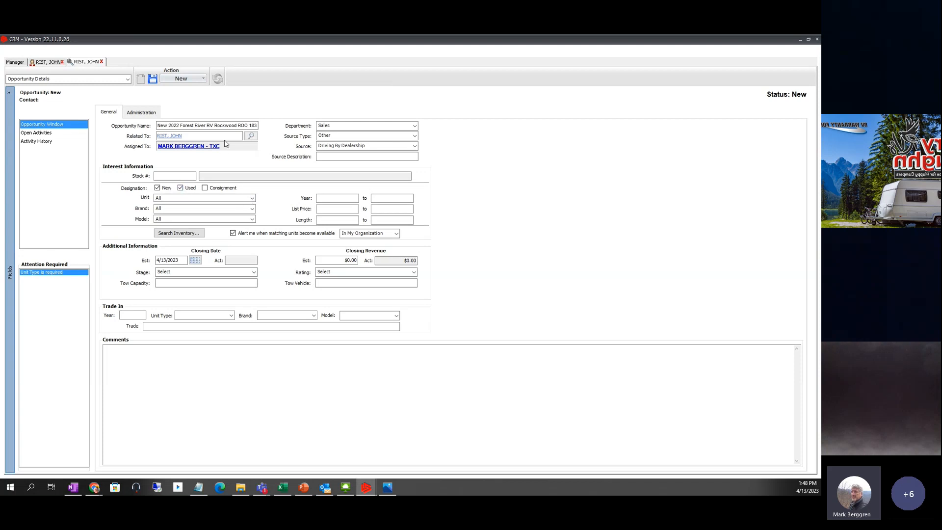
- Set the interest to a TRAVEL TRAILER, brand ROCKWOOD MINI LITE, model 22045
click(252, 200)
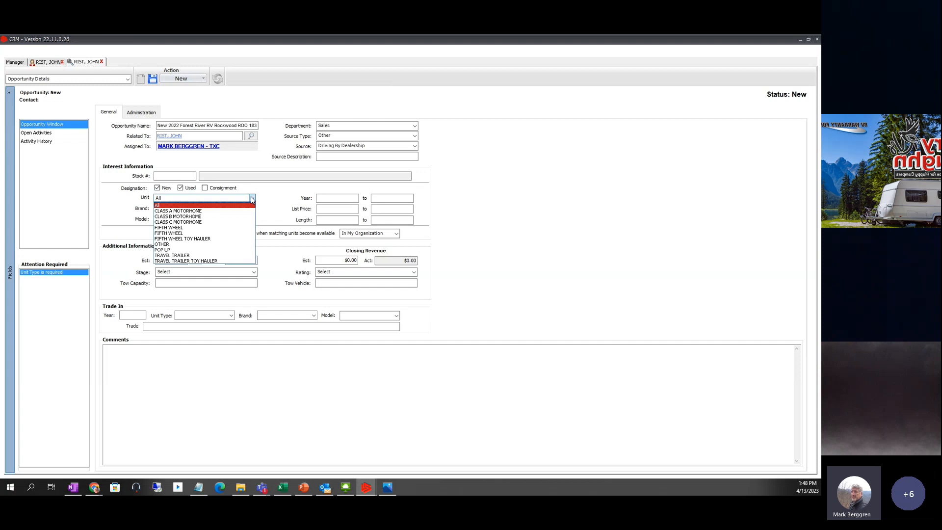
click(181, 257)
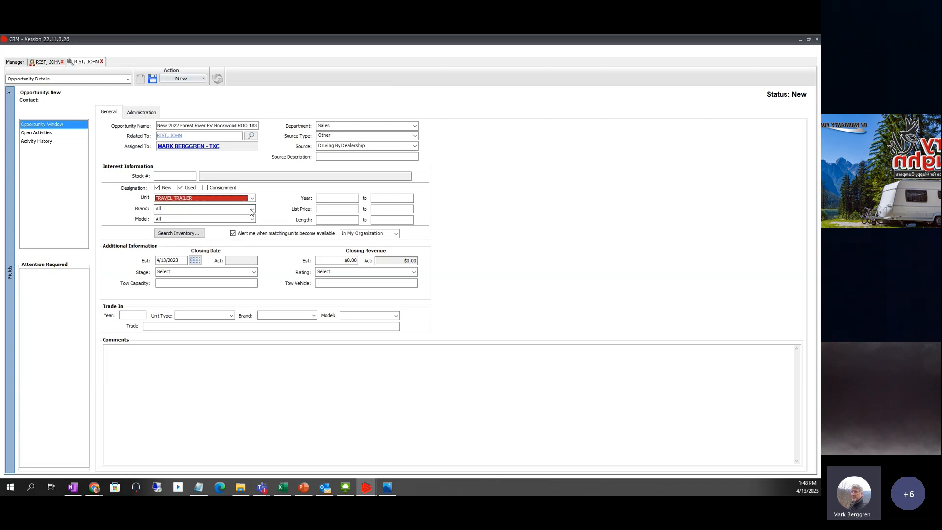
click(252, 210)
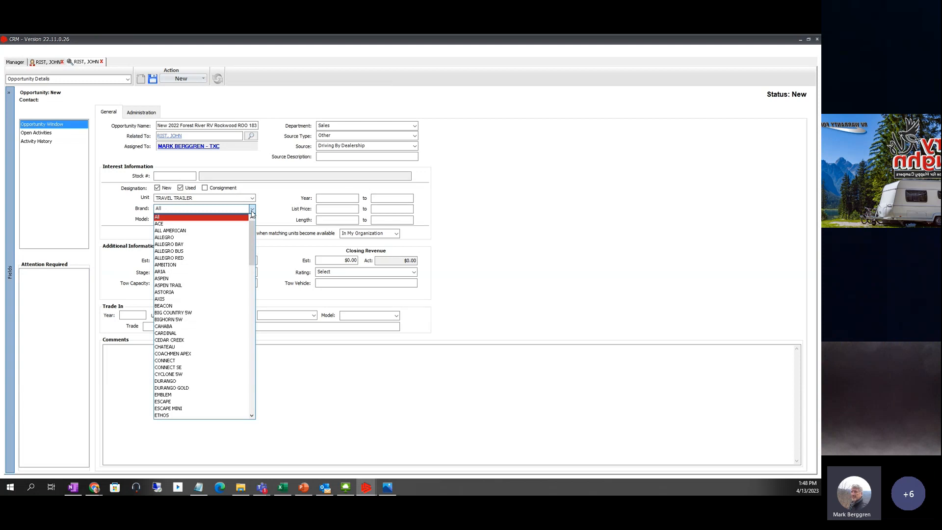
mouse_move(252, 228)
mouse_down()
mouse_move(255, 367)
mouse_move(265, 349)
mouse_up()
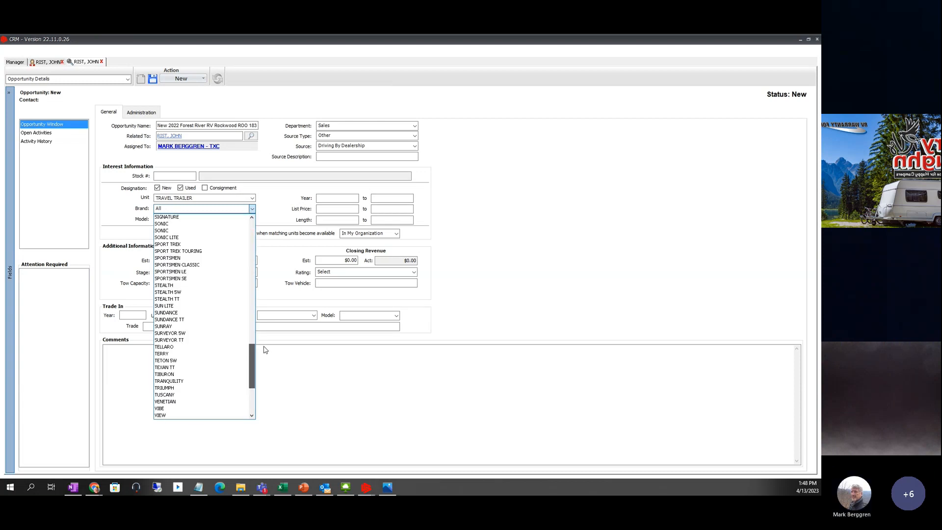
scroll(207, 294, up, 7)
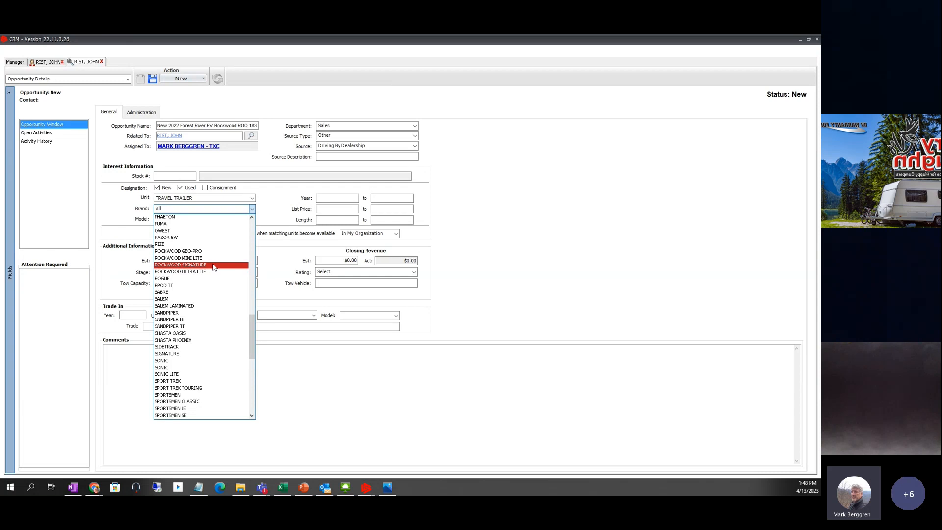
click(201, 259)
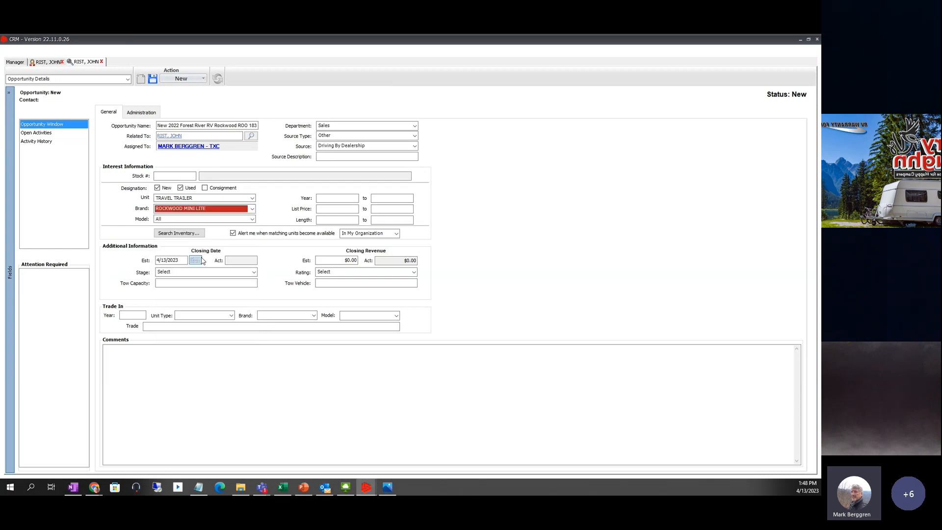
click(252, 219)
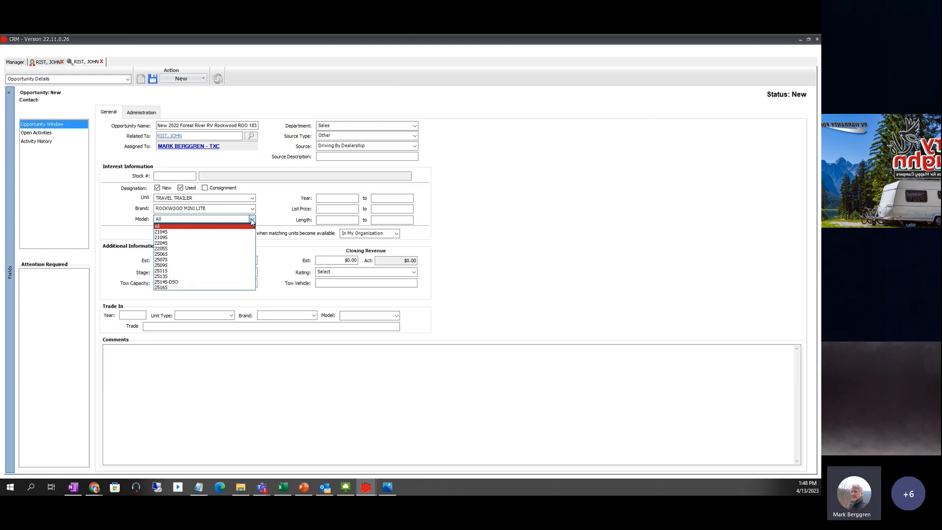
click(211, 243)
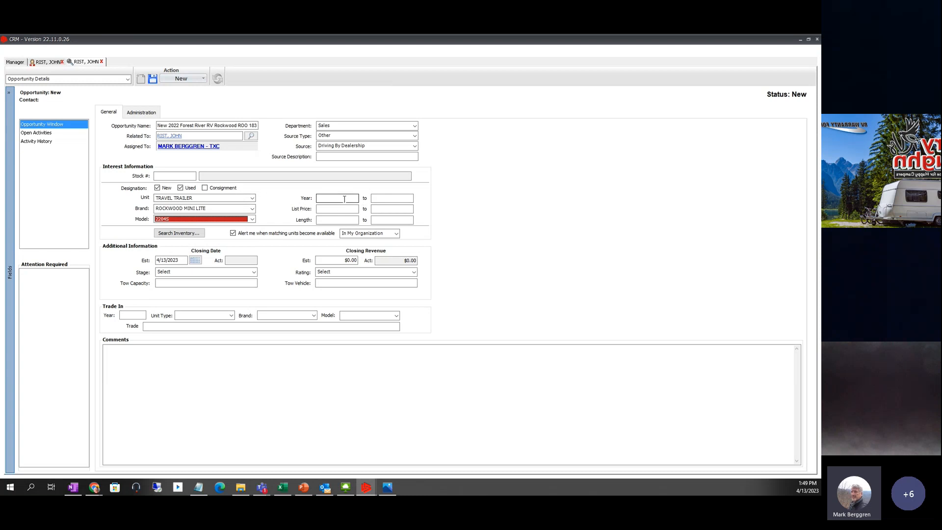
- Enter the interest year range 2018 to 2021
click(344, 199)
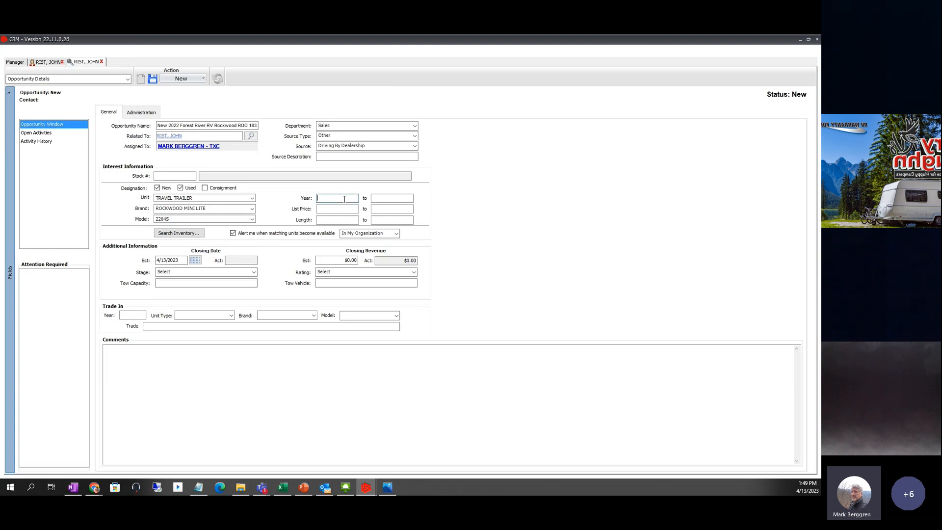
text(2018)
key(Tab)
text(2021)
key(Tab)
- Reset the model to All, raise the upper year to 2024, and search inventory
click(235, 220)
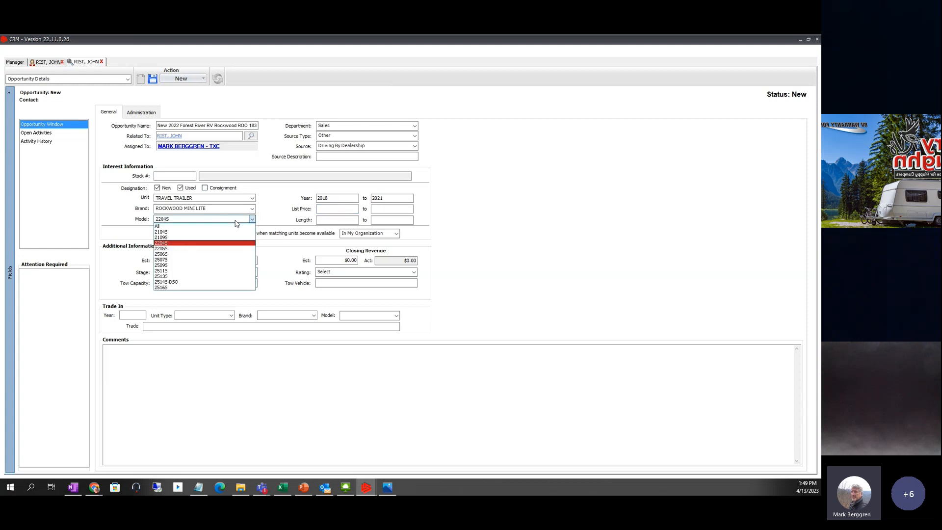
click(168, 227)
key(Tab)
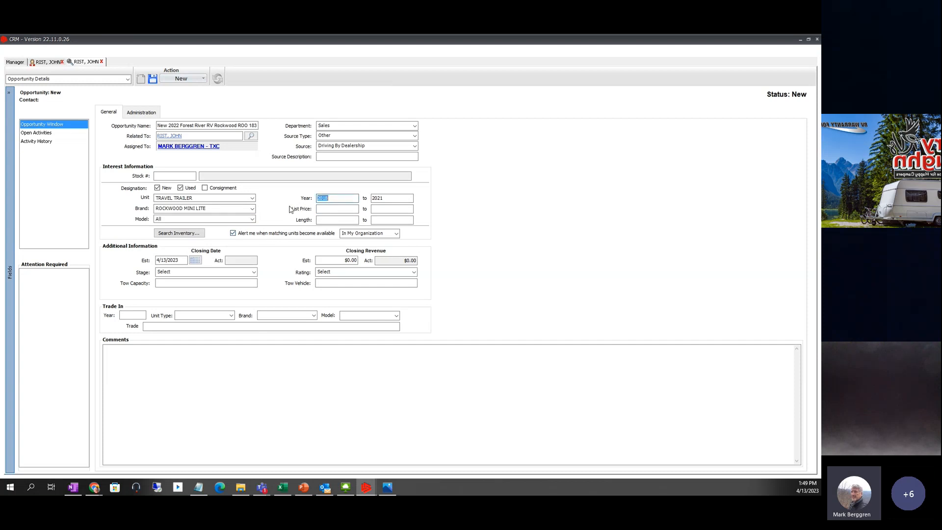
click(392, 198)
text(4)
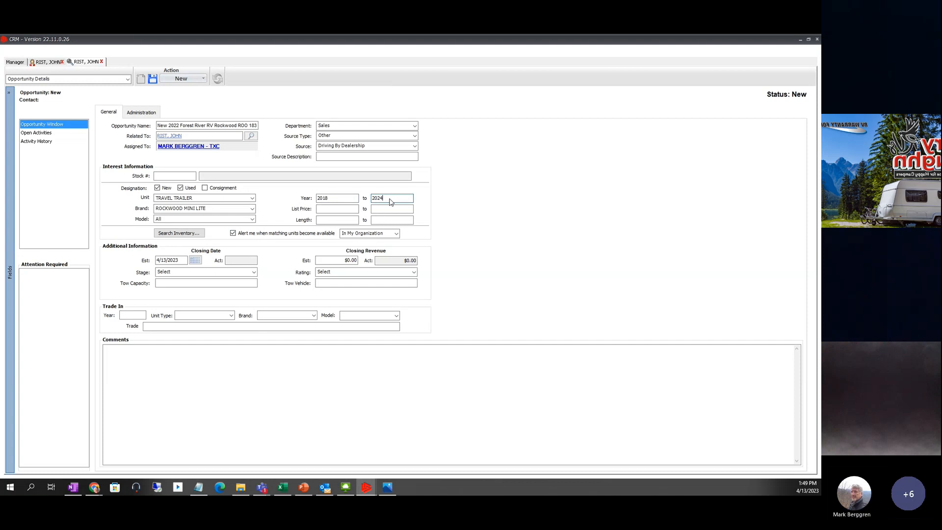
click(350, 210)
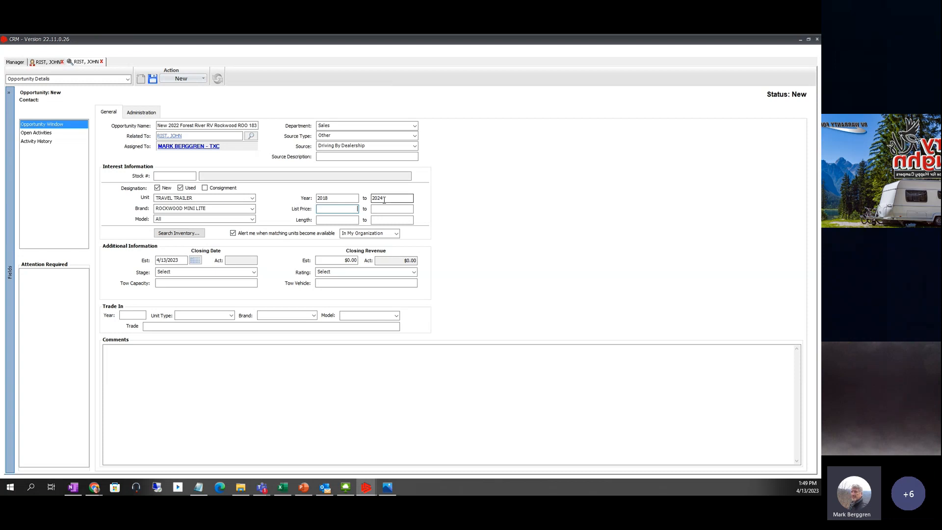
click(181, 235)
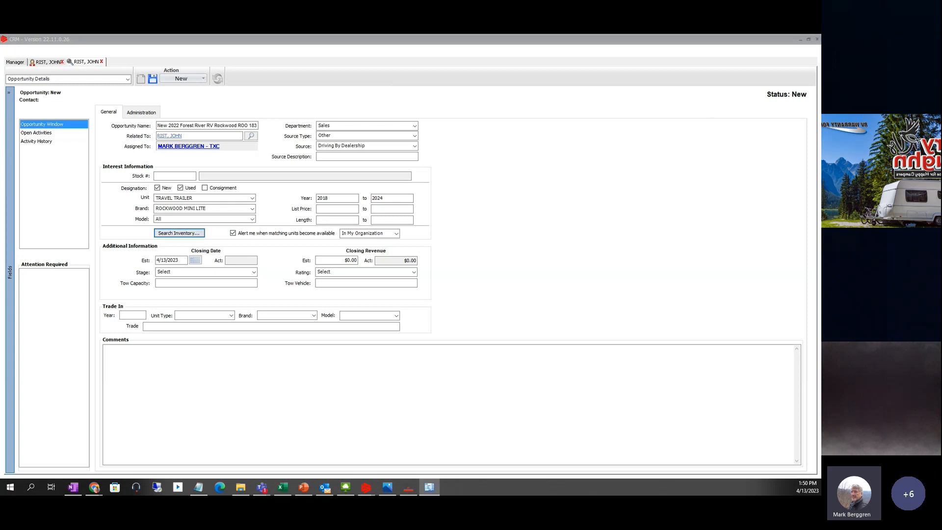
- Clear the stock lookup's Location filter and rerun the search, which finds no match
drag(821, 121, 295, 86)
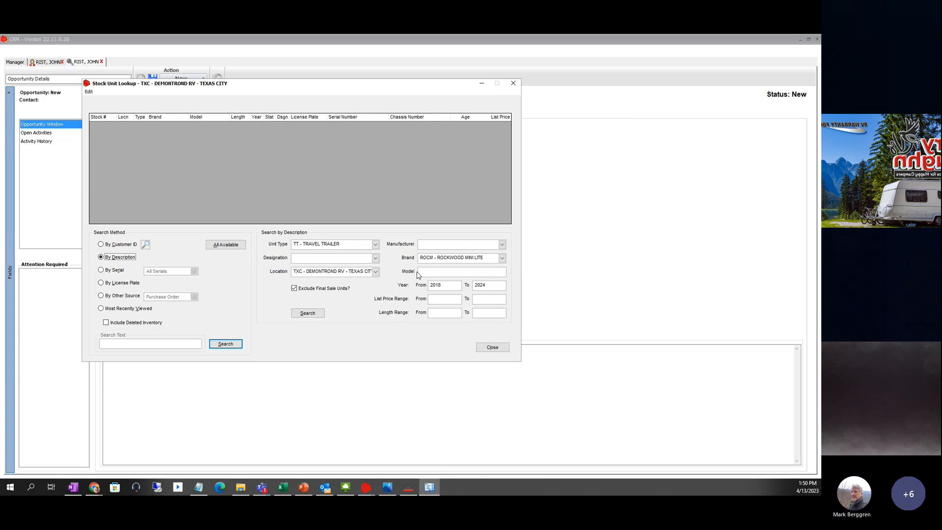
drag(304, 91, 516, 281)
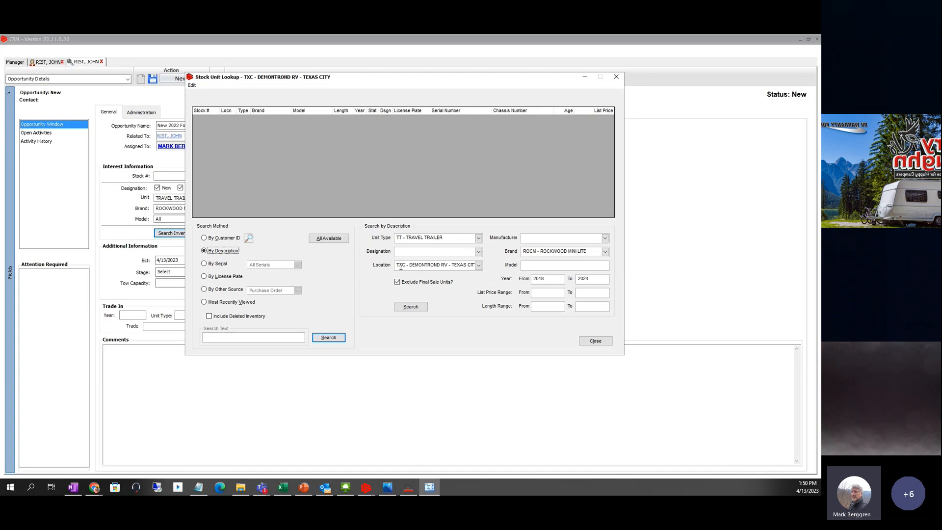
click(401, 266)
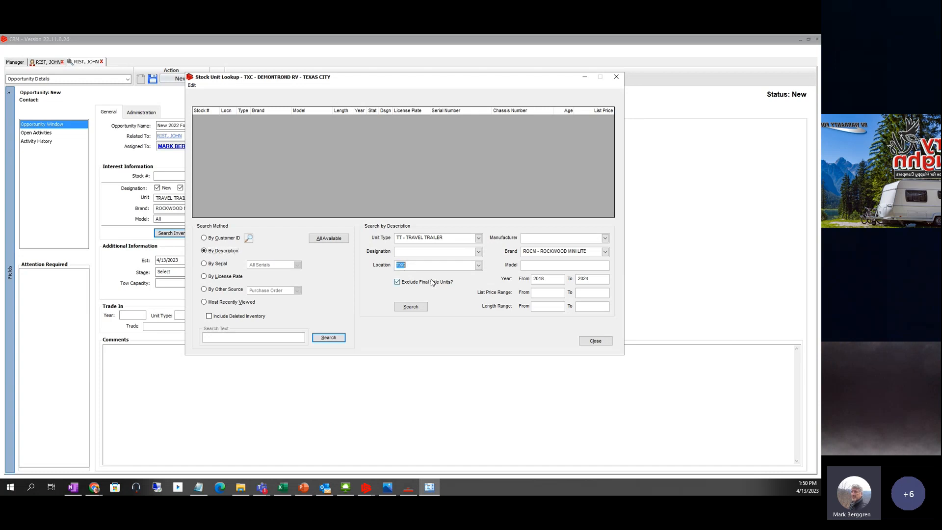
key(BackSpace)
click(411, 307)
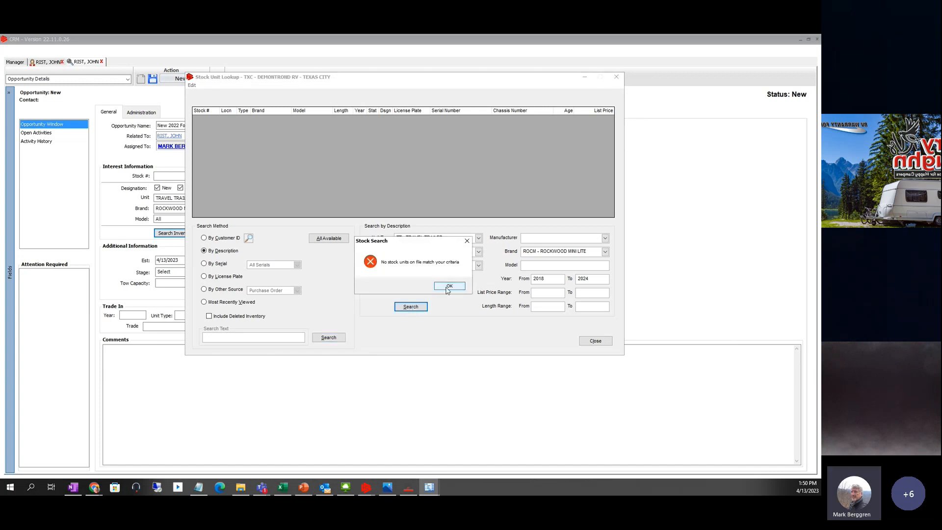
click(449, 286)
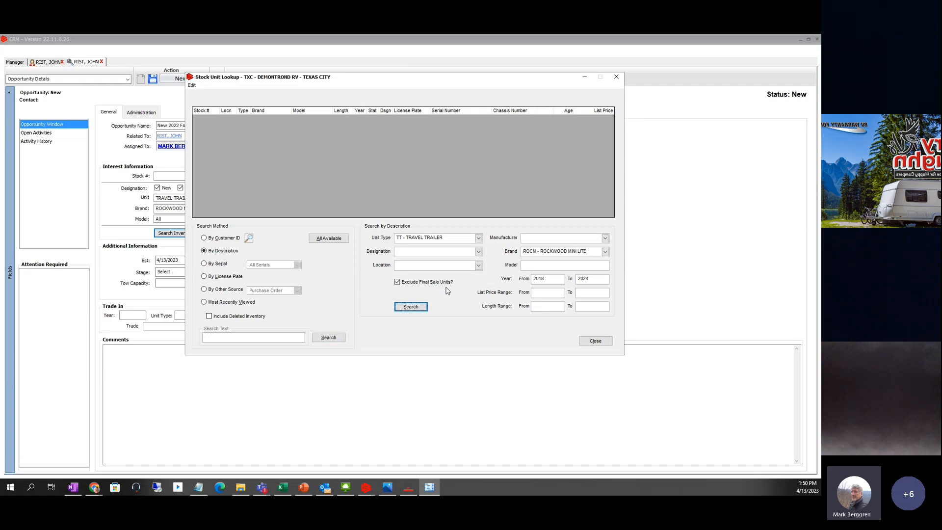
- Remove the 2018–2024 year limits and search again, which still finds no match
double_click(555, 278)
key(BackSpace)
double_click(588, 279)
key(BackSpace)
click(413, 308)
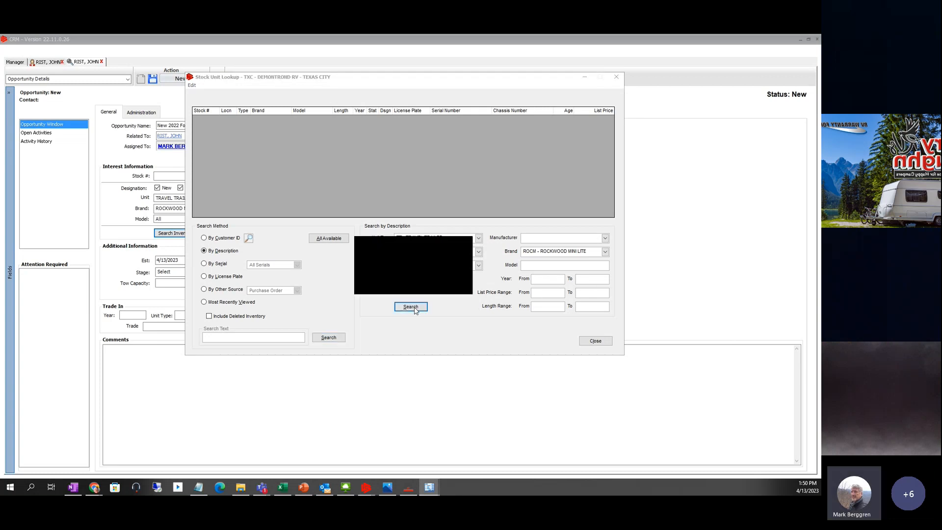
click(450, 287)
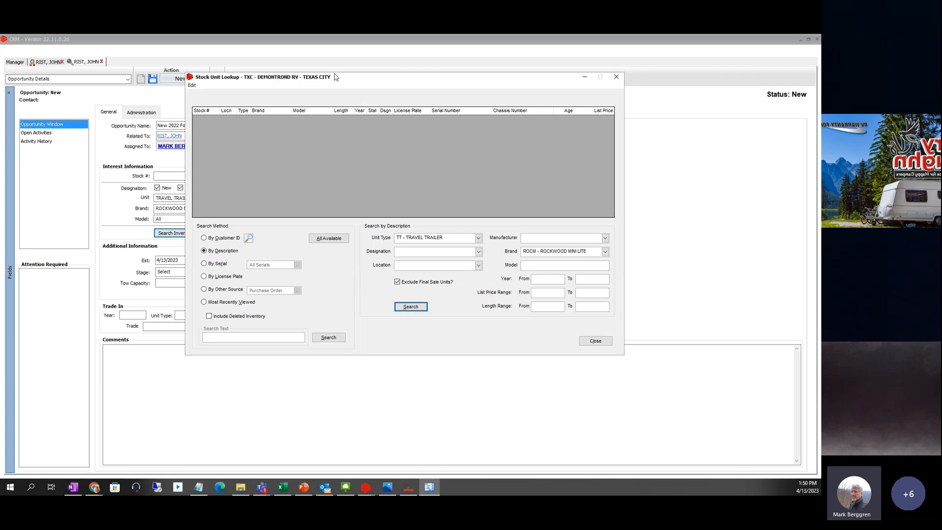
- After checking the RV product page, search stock by brand ROCG - ROCKWOOD GEO-PRO
drag(335, 79, 366, 194)
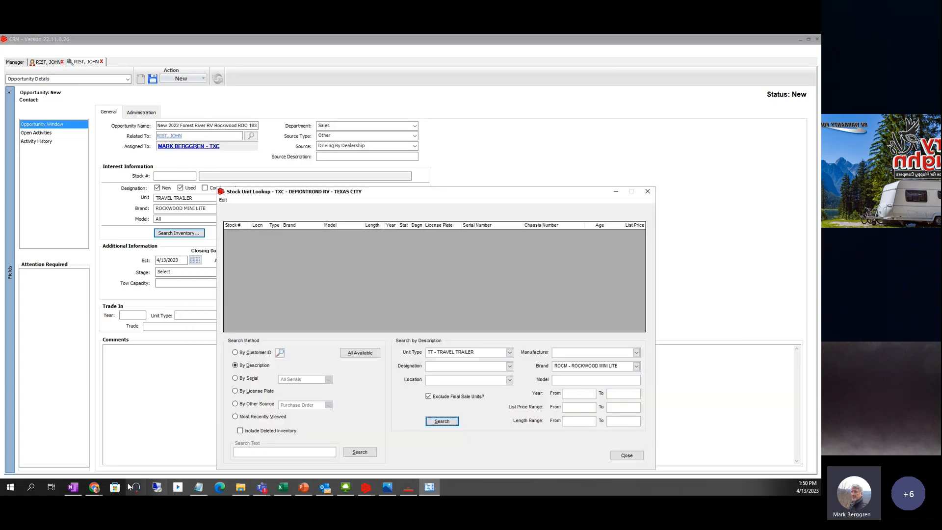
mouse_move(92, 489)
click(73, 444)
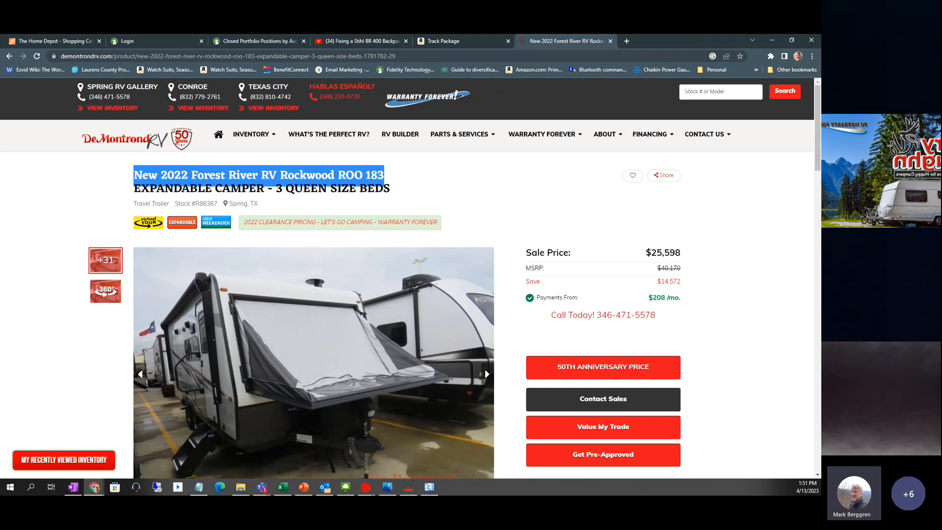
click(771, 40)
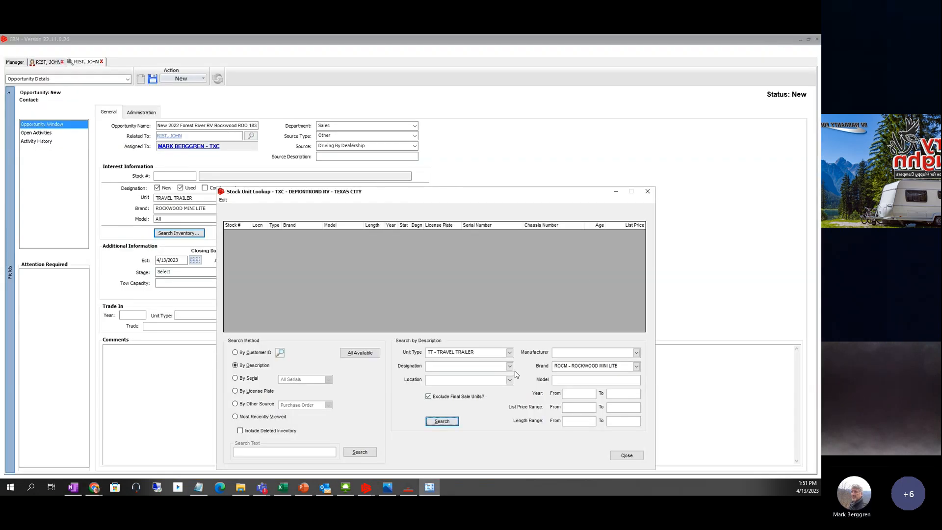
click(636, 367)
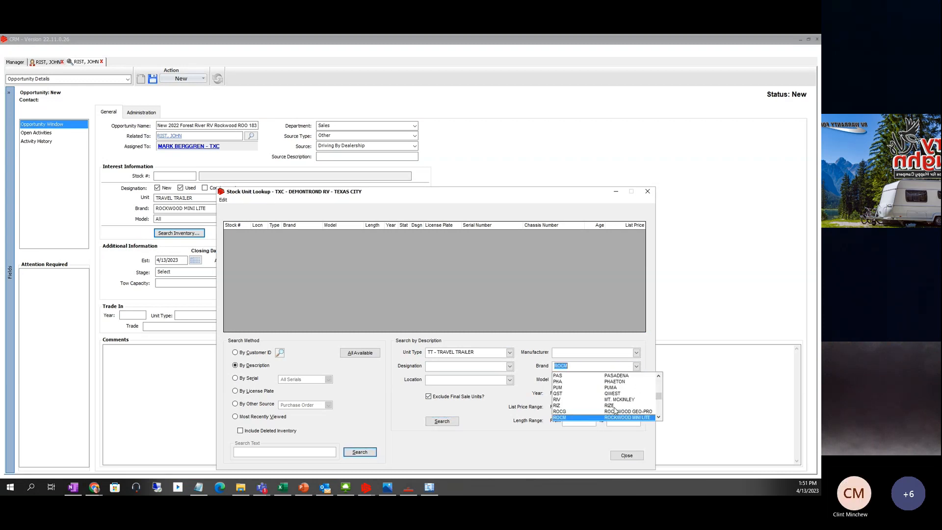
click(567, 411)
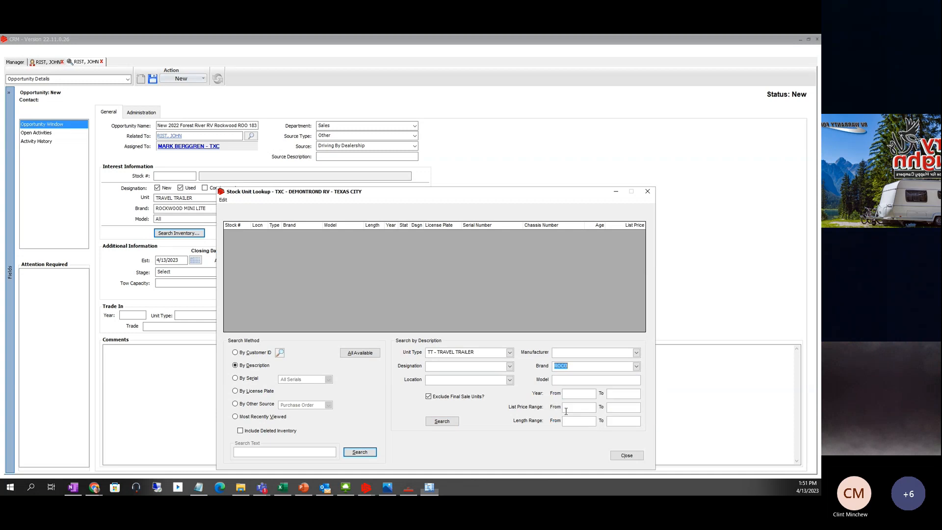
click(454, 423)
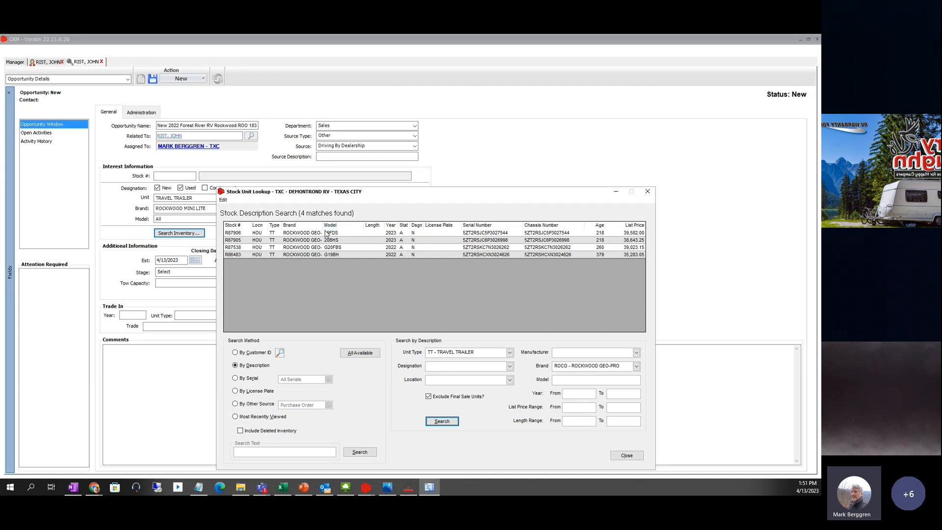
drag(396, 196, 373, 125)
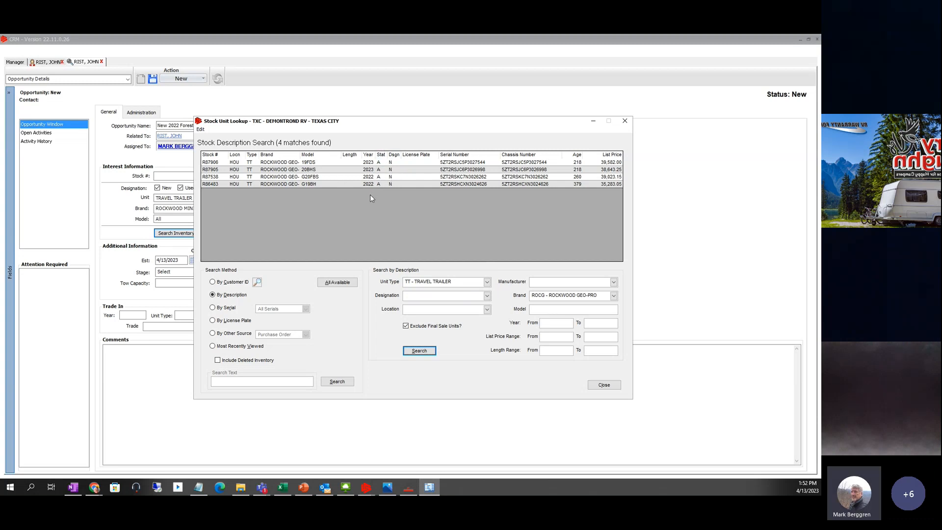
- Clear the brand filter and search all travel trailers, loading all 479 results
click(606, 297)
key(BackSpace)
click(425, 353)
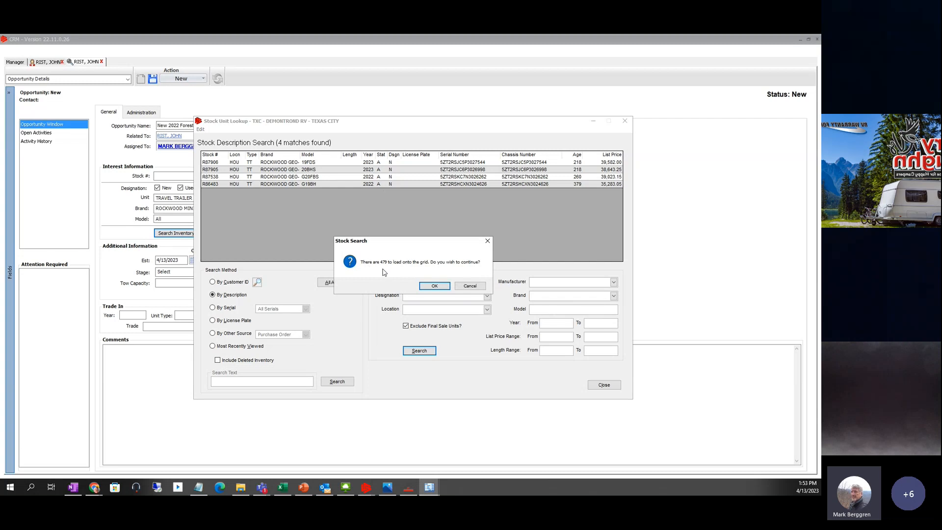
click(434, 285)
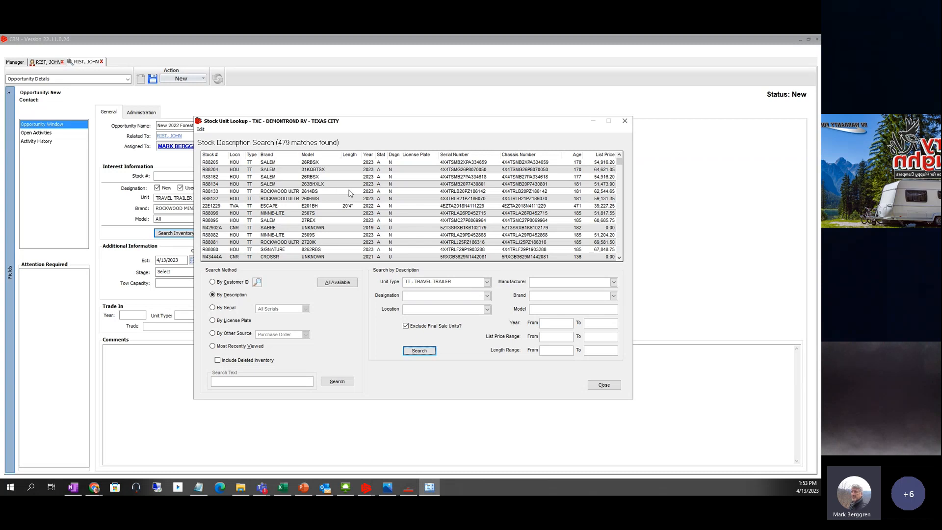
- Filter Designation to U - USED and search, listing 46 used travel trailers
click(486, 296)
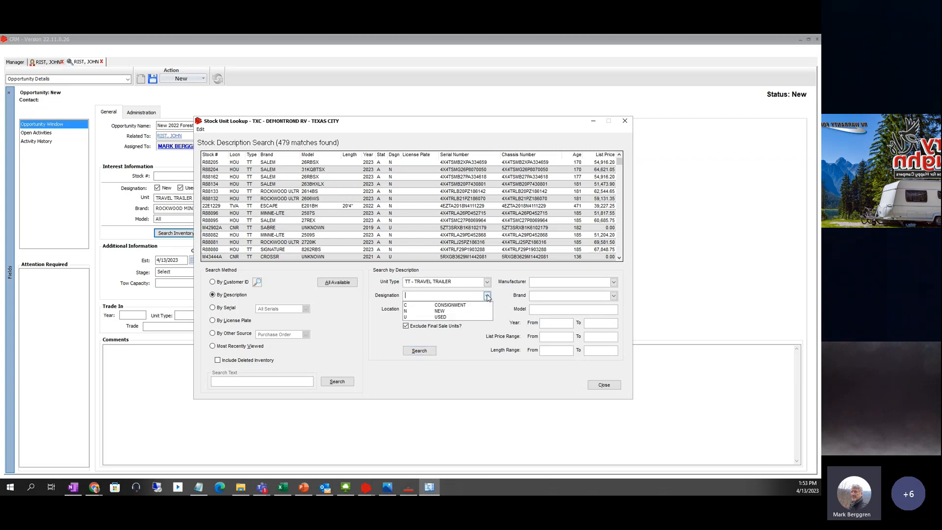
click(445, 318)
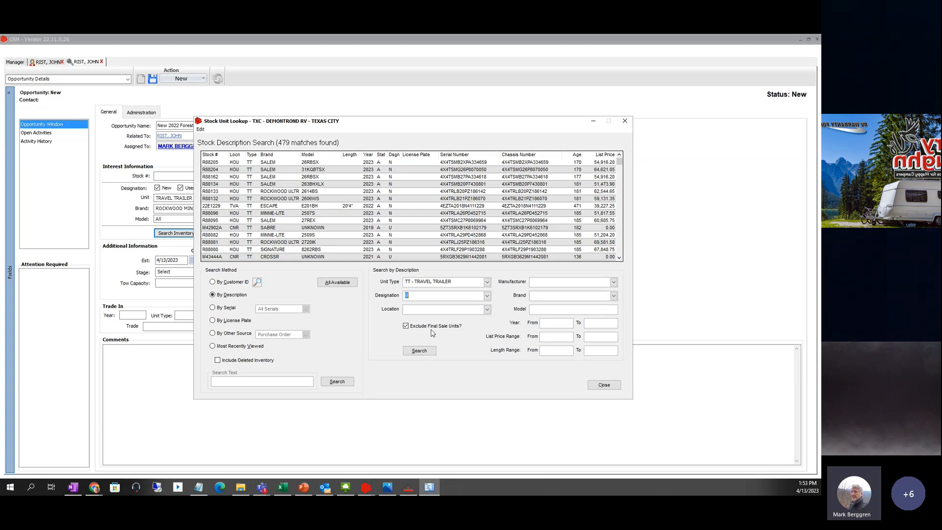
click(420, 349)
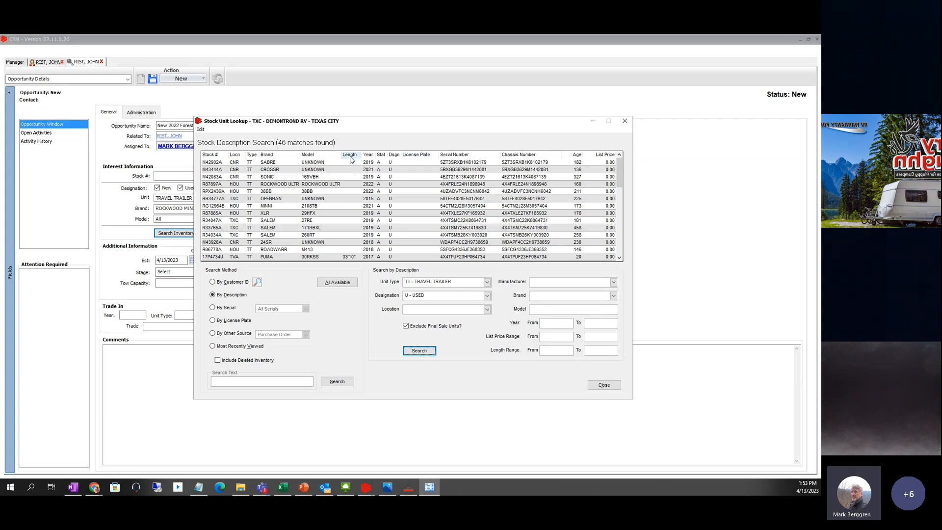
- Sort the stock lookup results by Length, descending, so the 36'2" trailer is first
scroll(343, 214, down, 2)
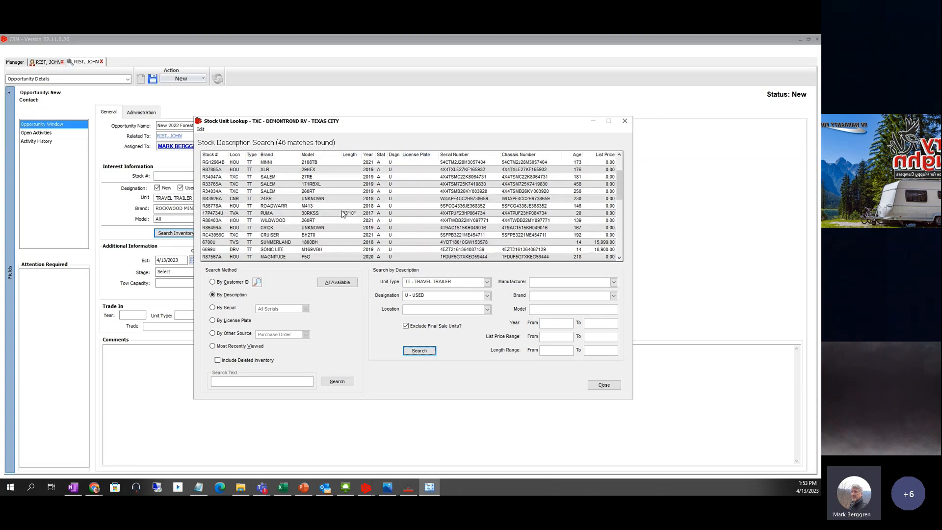
scroll(343, 214, down, 2)
scroll(346, 217, up, 1)
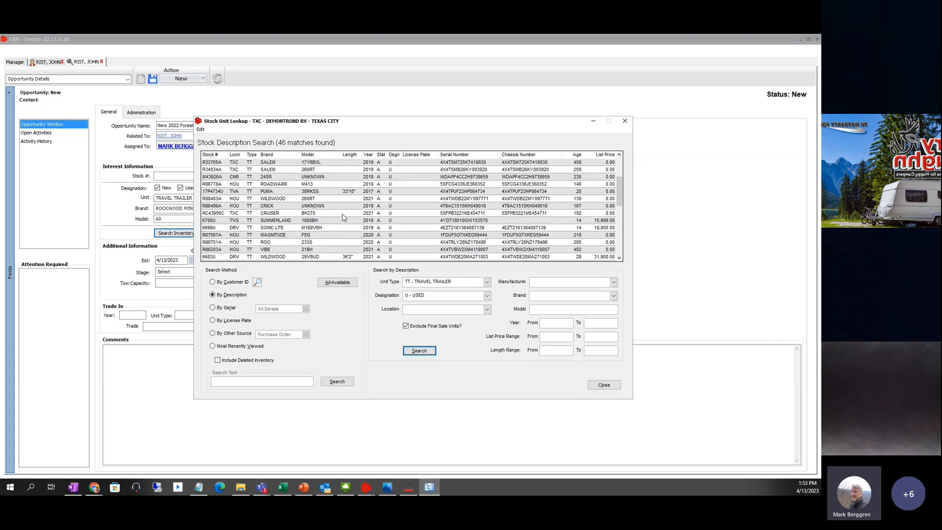
scroll(345, 219, up, 1)
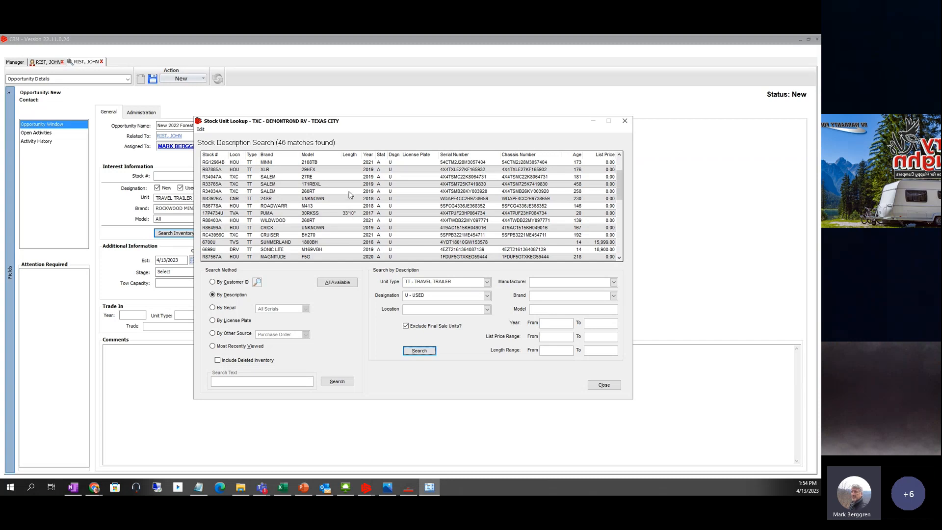
click(350, 155)
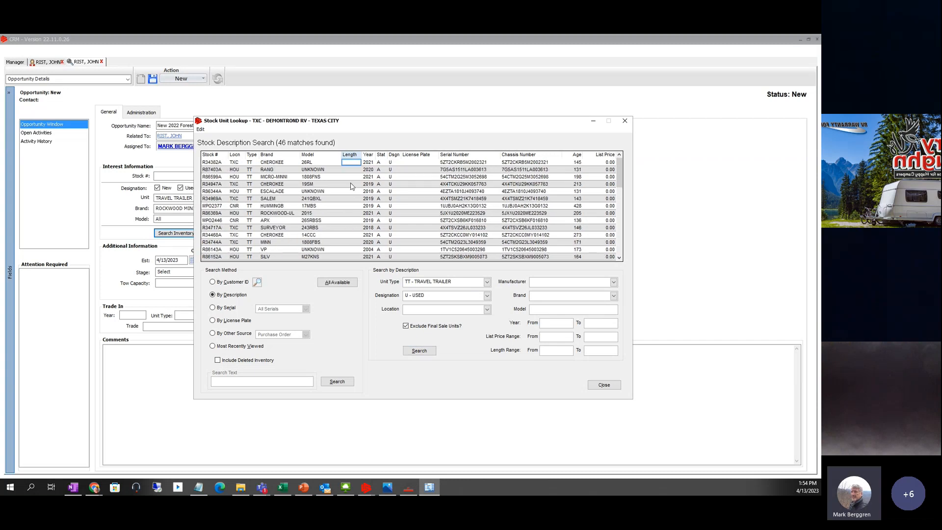
click(351, 156)
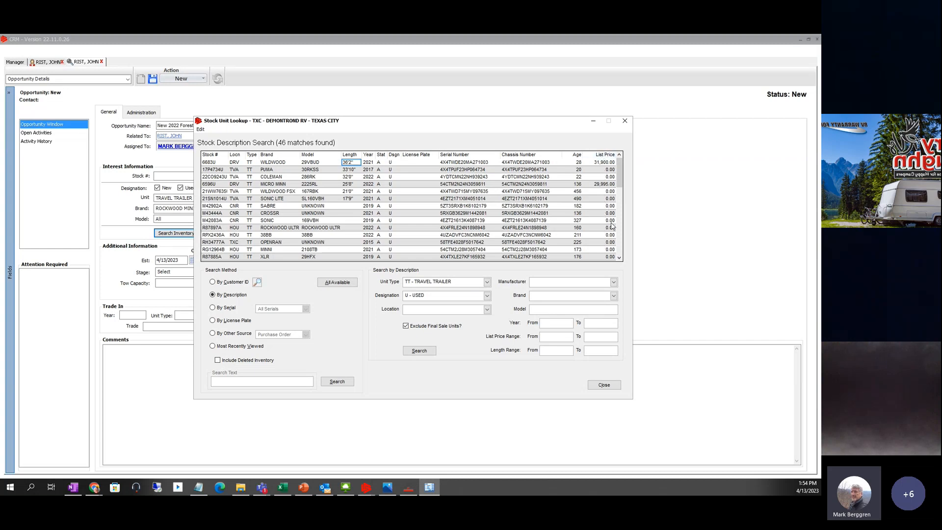
mouse_move(620, 186)
mouse_down()
mouse_move(620, 234)
mouse_move(620, 179)
mouse_up()
- Search stock within a list price range of 20000 to 30000
click(551, 338)
text(2000)
key(Tab)
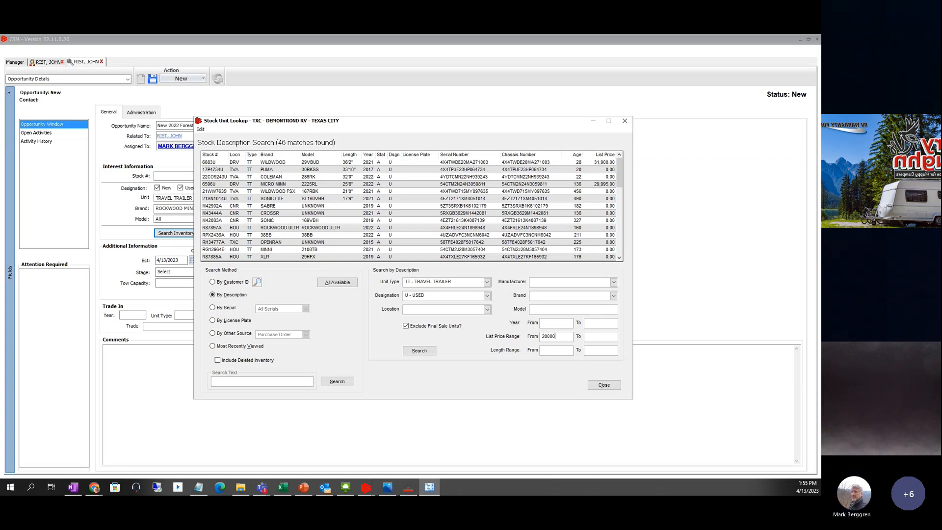
text(3)
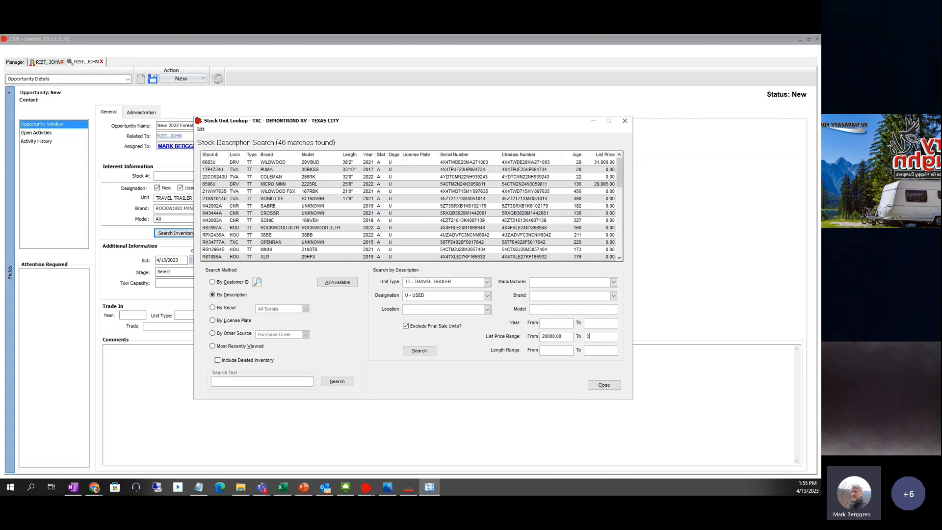
text(0000)
click(420, 352)
click(420, 351)
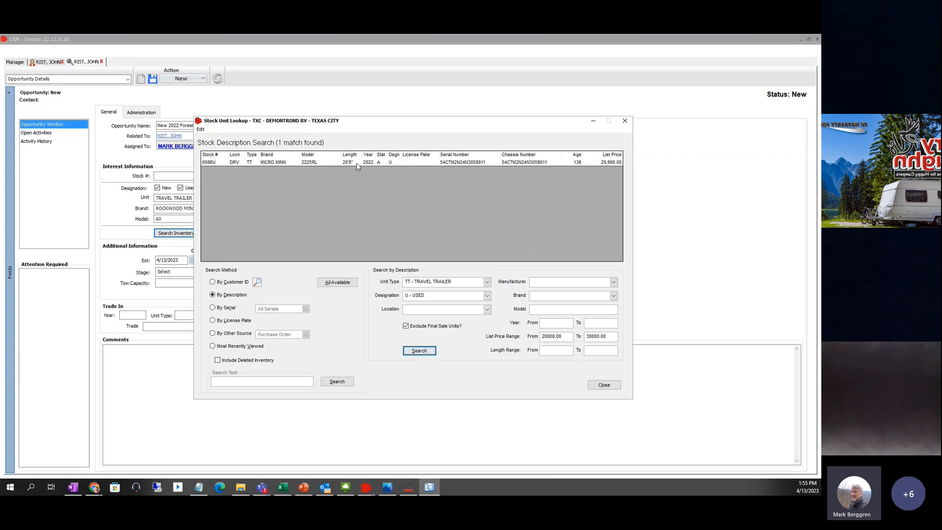
- Lower the minimum list price to 15000 and search again, leaving three trailers
double_click(564, 338)
text(15000)
click(417, 351)
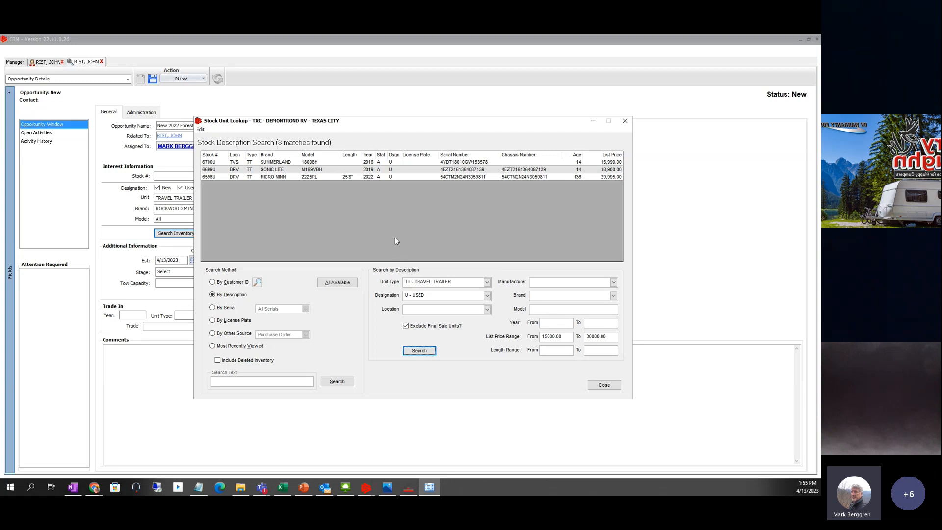
drag(368, 123, 544, 186)
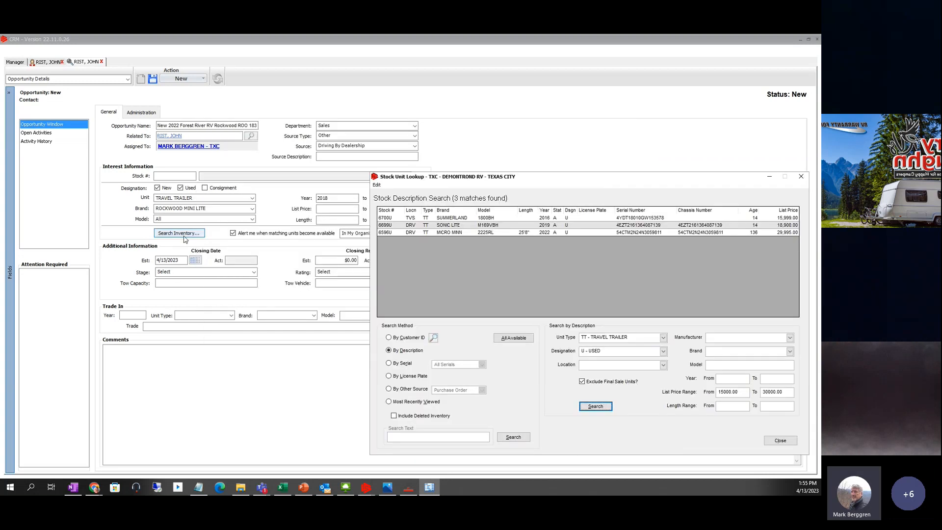
click(184, 239)
drag(610, 204, 634, 204)
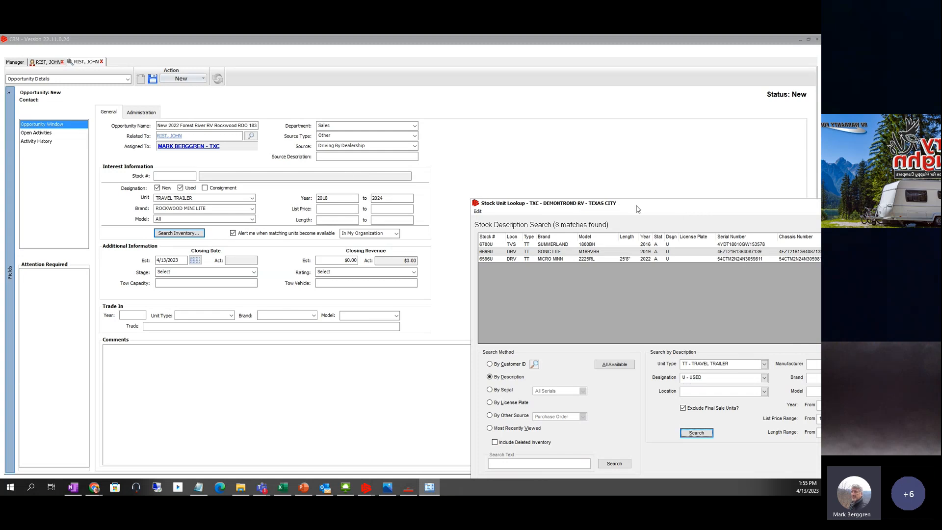
drag(654, 203, 343, 95)
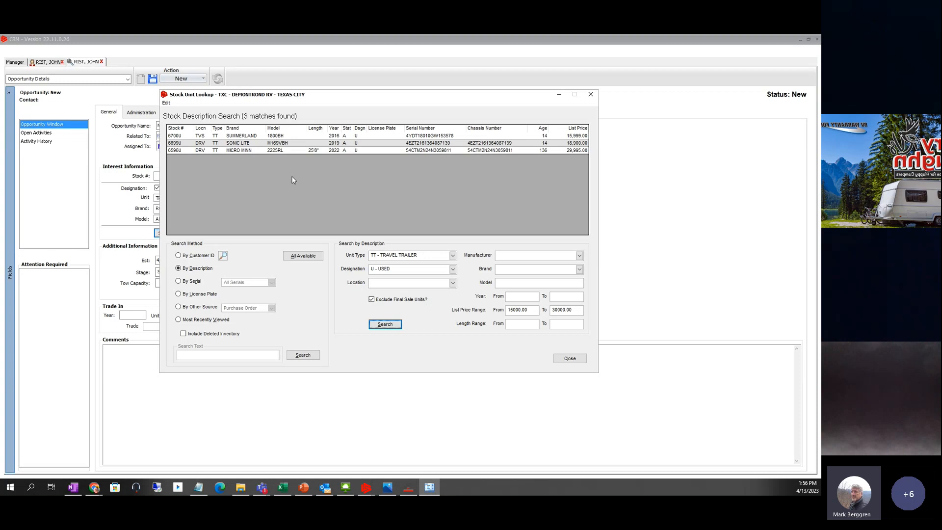
click(172, 152)
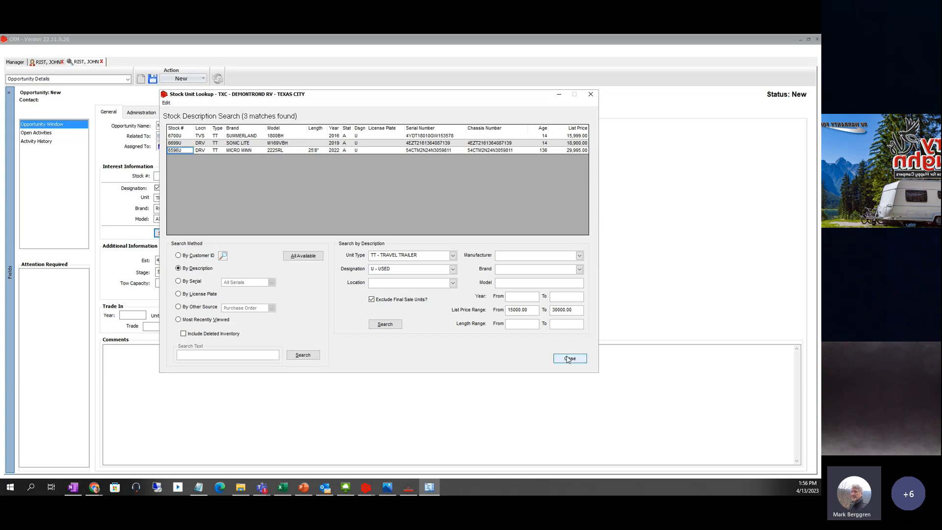
- Close the lookup and enter stock # 6596U, the 2022 Winnebago Micro Minn 2225RL at $29,995.00
click(570, 358)
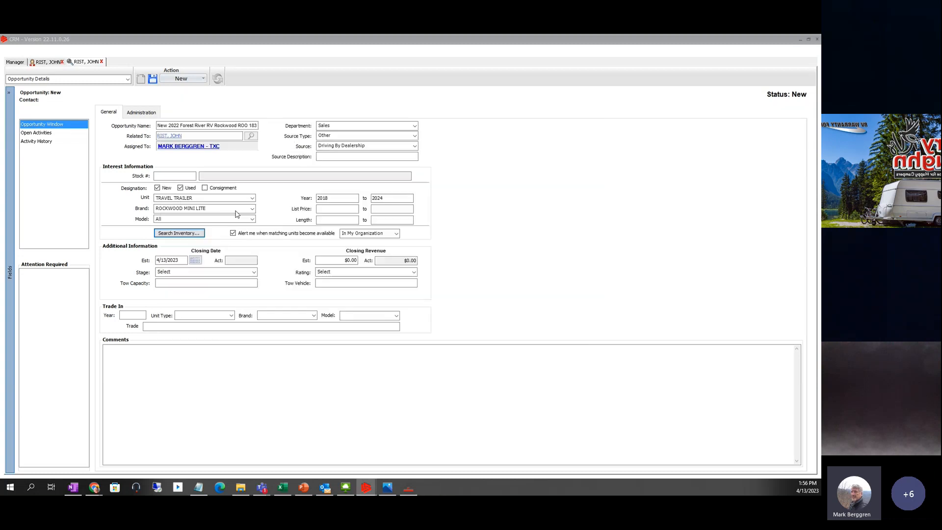
click(165, 178)
text(6596U)
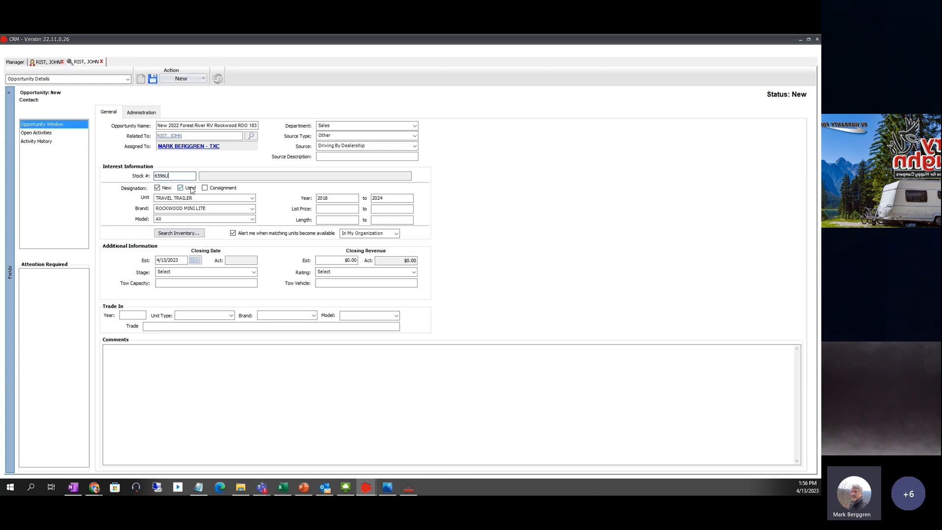
key(Tab)
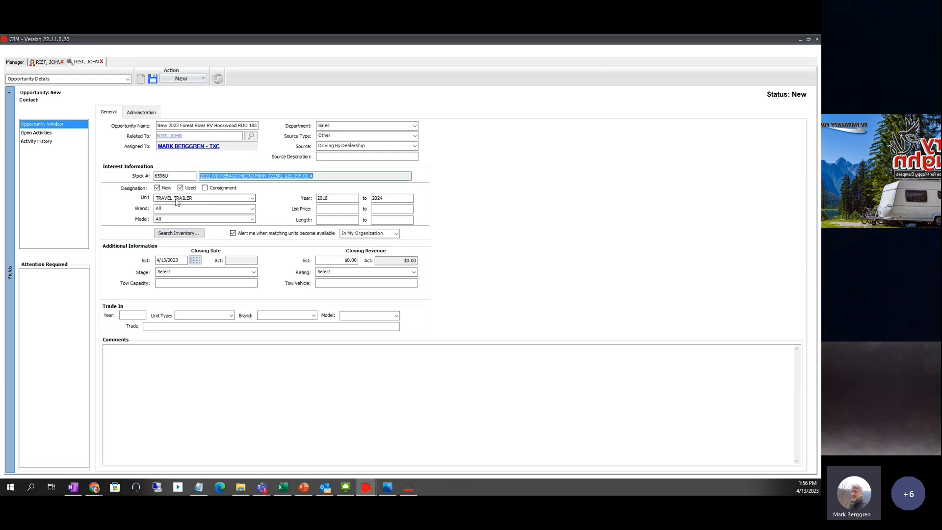
click(337, 174)
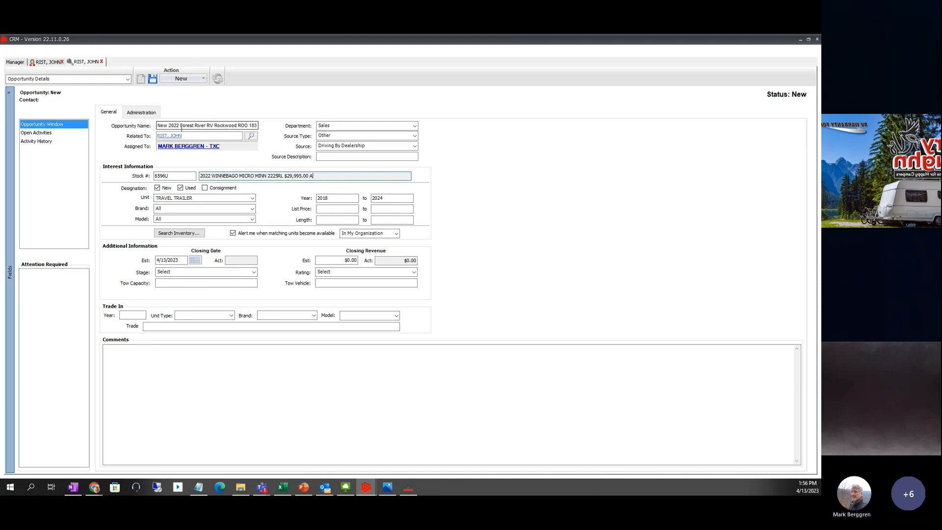
- Append 2225RL to the end of the opportunity name
click(240, 126)
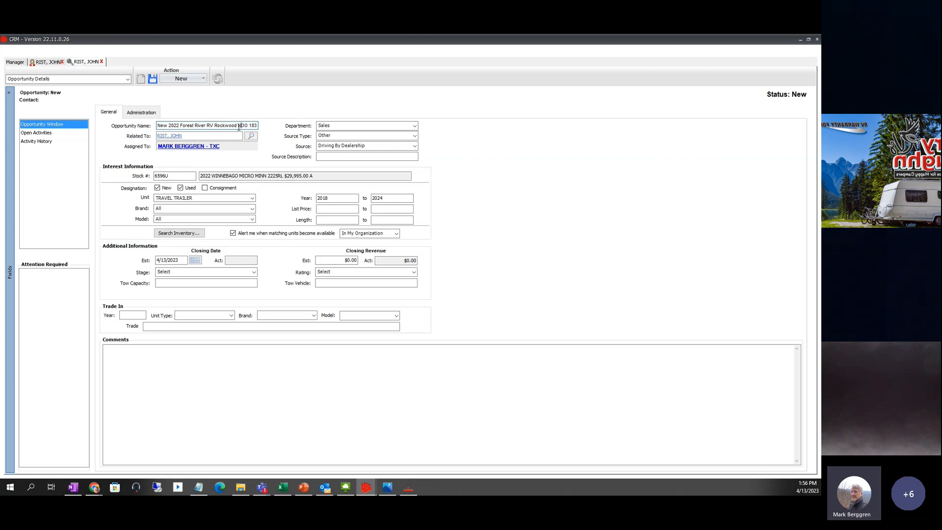
key(End)
text(2225RL)
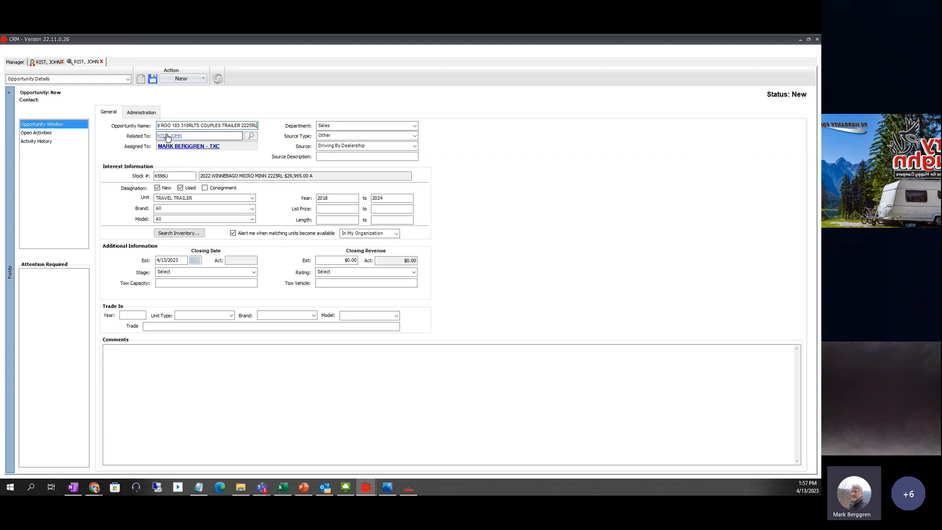
key(Home)
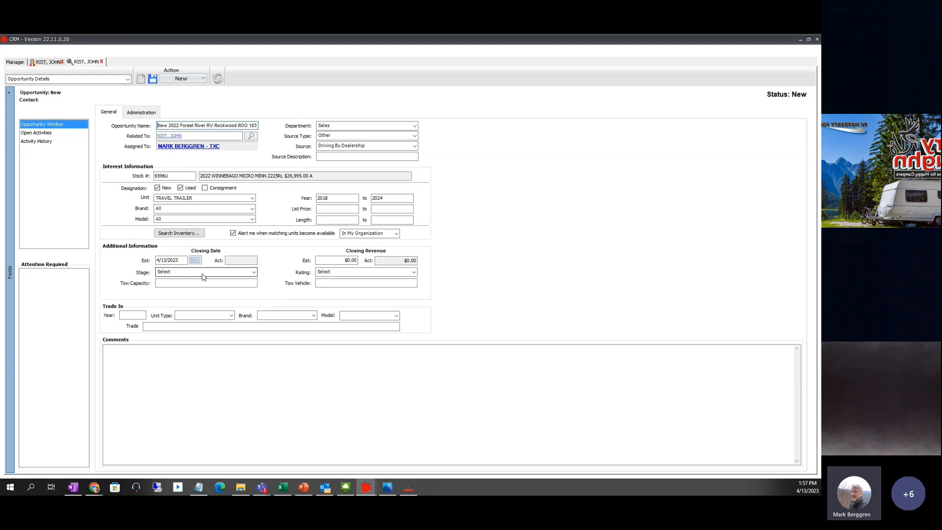
- Pick May 30, 2023 in the calendar as the estimated closing date
click(196, 263)
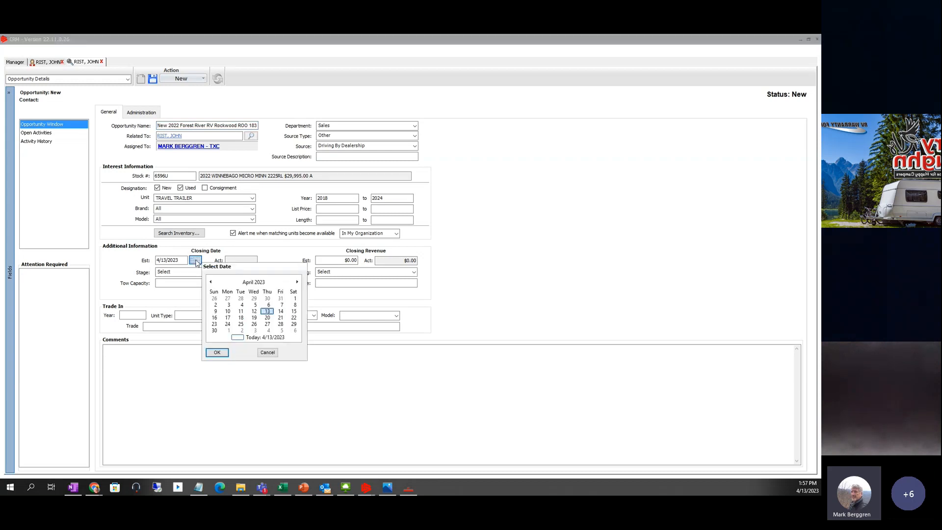
click(296, 283)
click(241, 325)
click(216, 352)
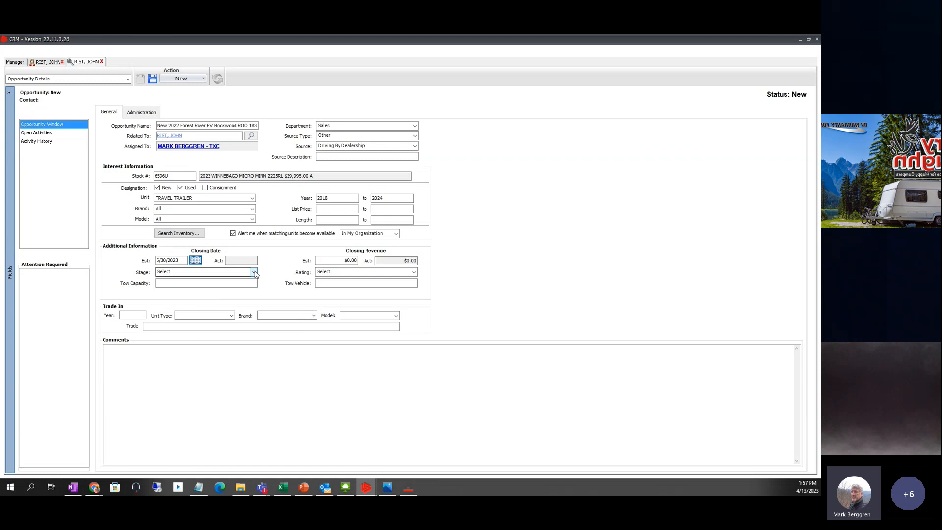
click(254, 272)
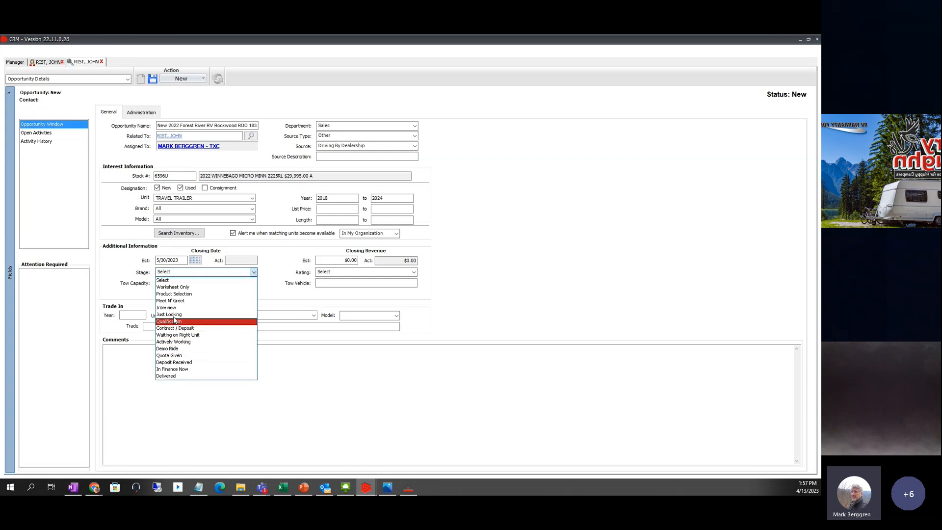
- Choose Waiting on Right Unit for Stage and Hot for Rating
click(183, 336)
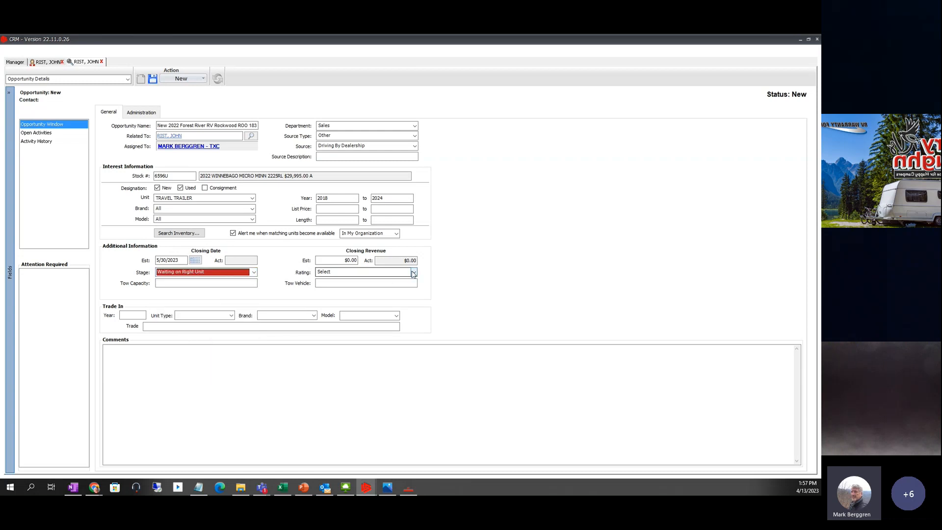
click(414, 273)
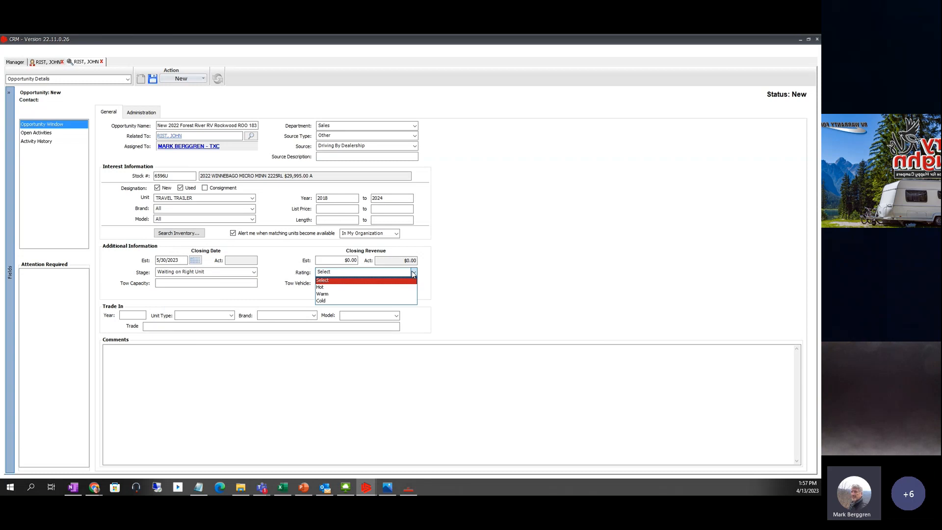
click(325, 288)
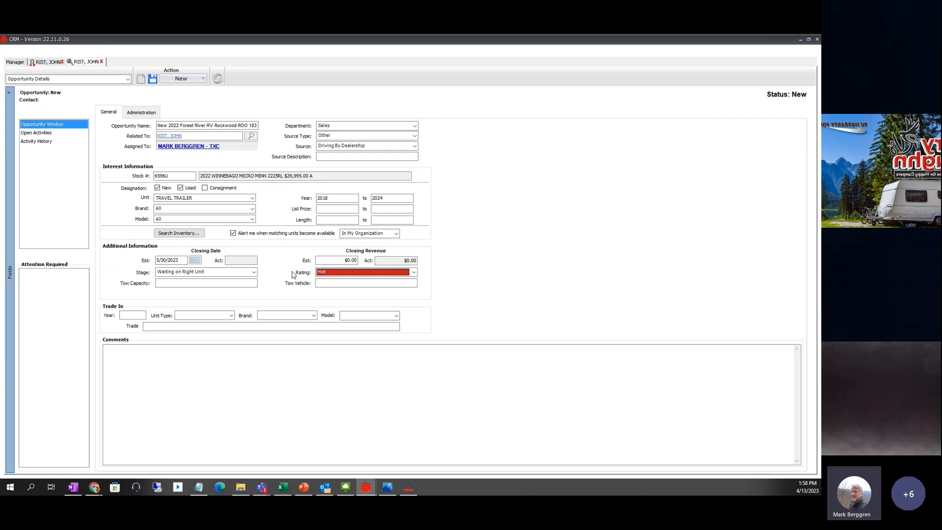
- Set the estimated closing revenue to $30,000.00
click(341, 259)
drag(363, 264, 382, 268)
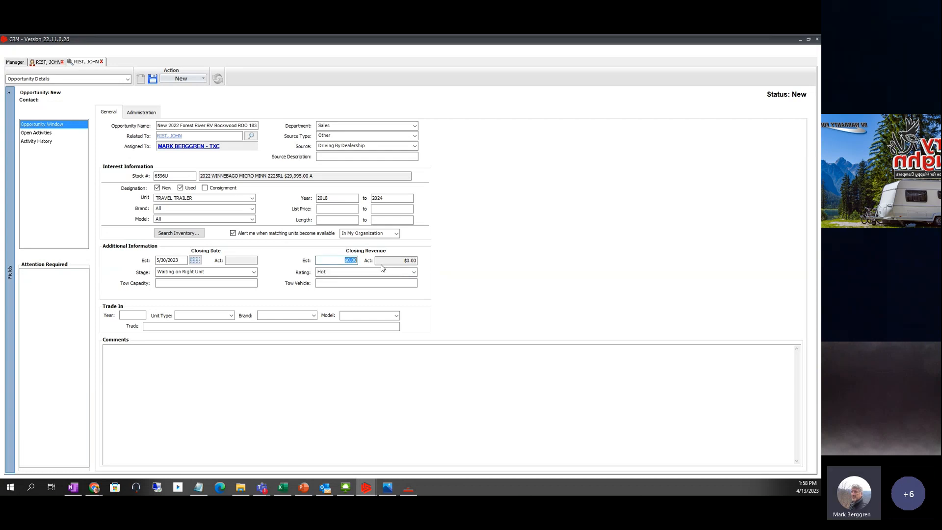
text(20)
key(Tab)
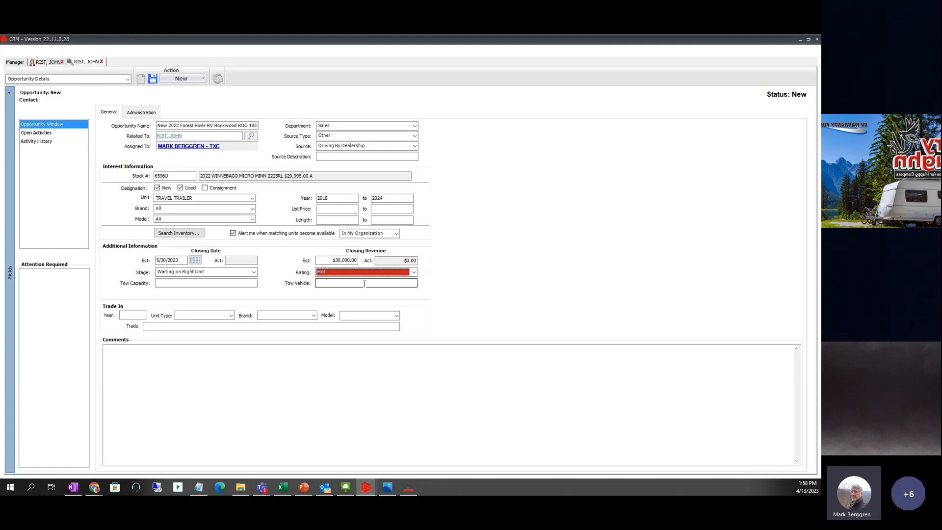
- Add the comment NOTES ABOUT THE OPPORTUNITY and save the opportunity
click(135, 360)
text(N)
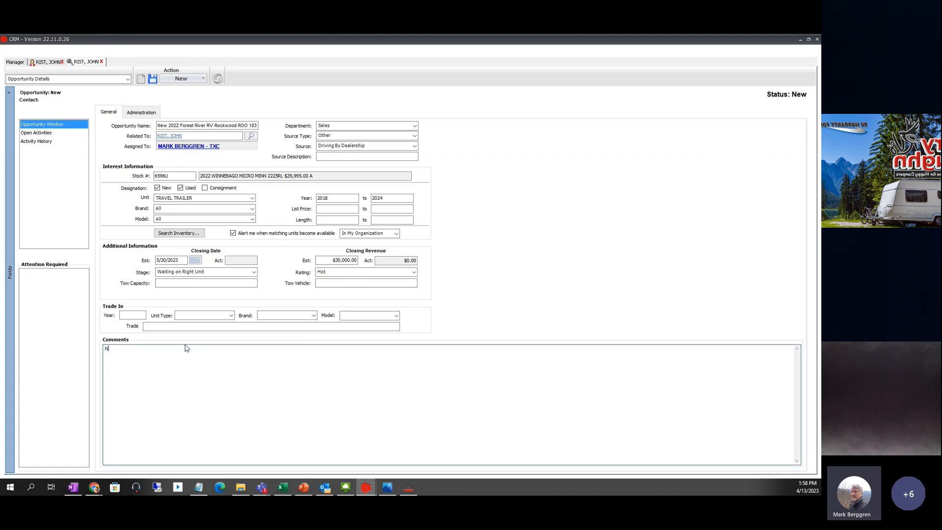
text(OTES ABOUT THE OPPORTUNITY)
click(153, 79)
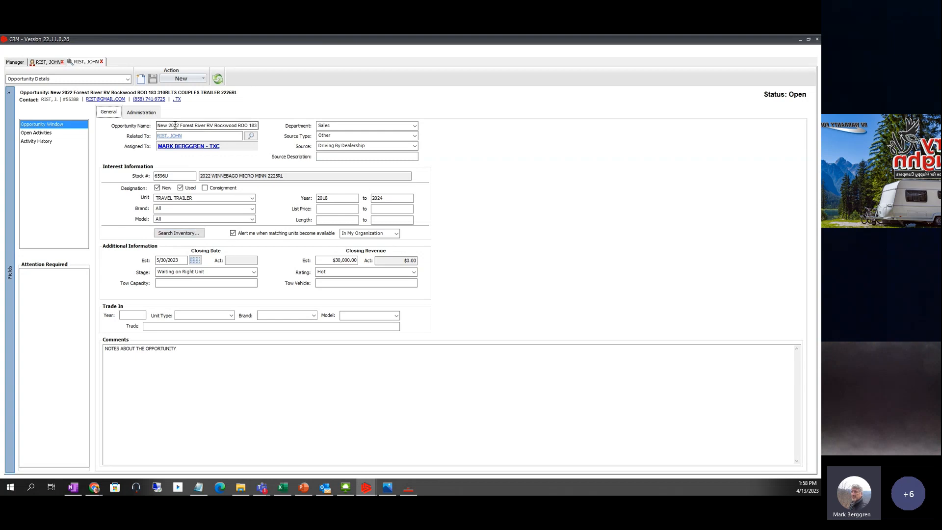
- Start a new phone call for the customer with subject CALL IN 5 DAYS
click(149, 100)
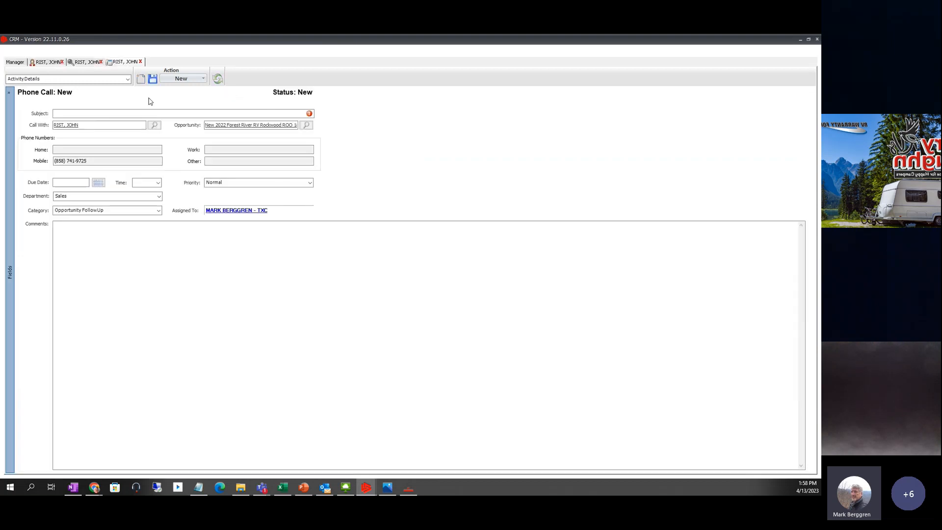
click(76, 115)
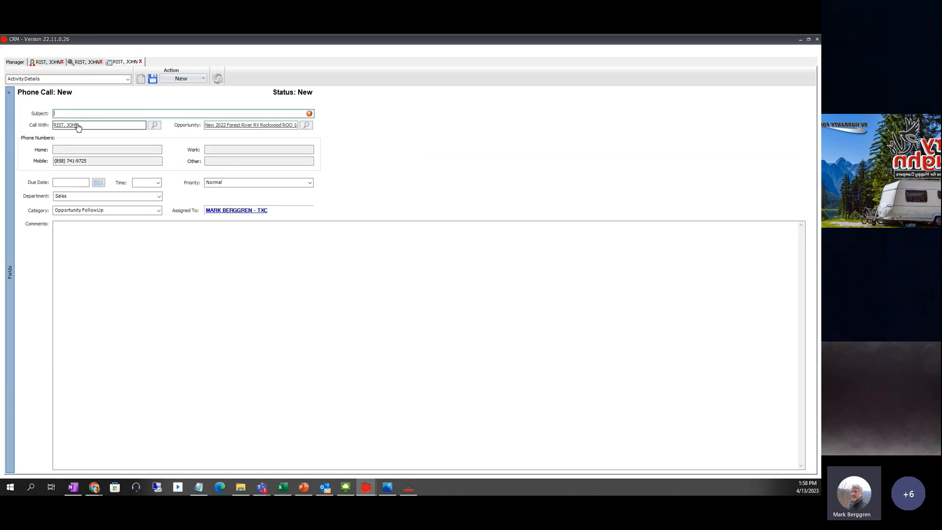
text(CALL IN 5 DAYS)
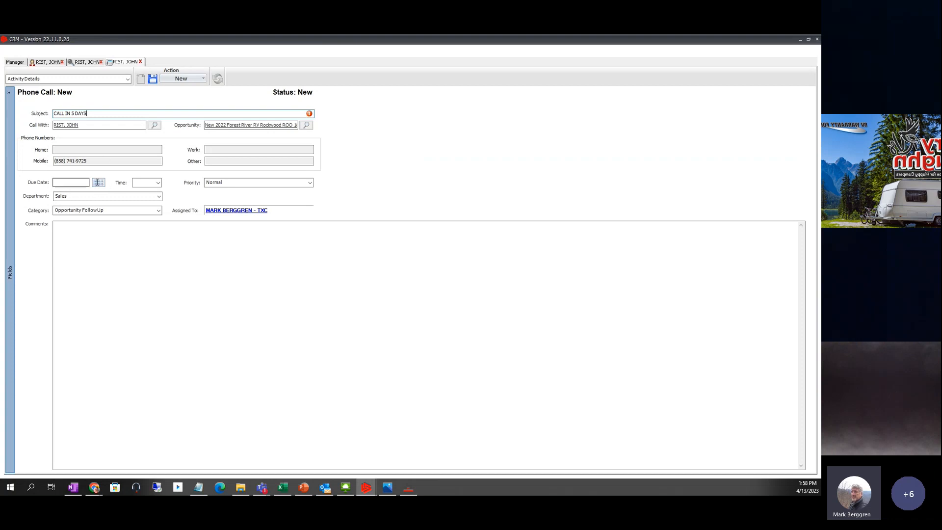
- Set the call's due date to 4/17/2023 at 5:00 PM
click(101, 184)
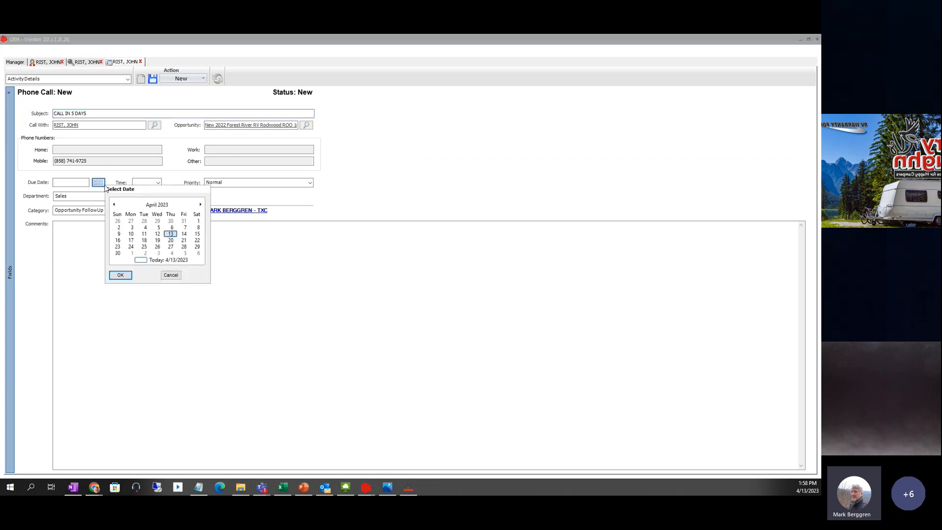
click(131, 241)
click(121, 275)
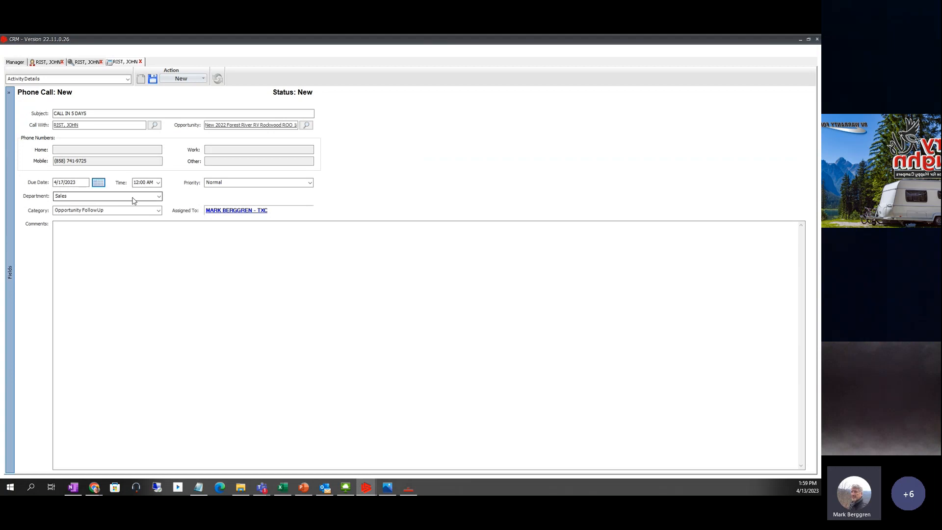
key(Tab)
text(5:00 PM)
key(Tab)
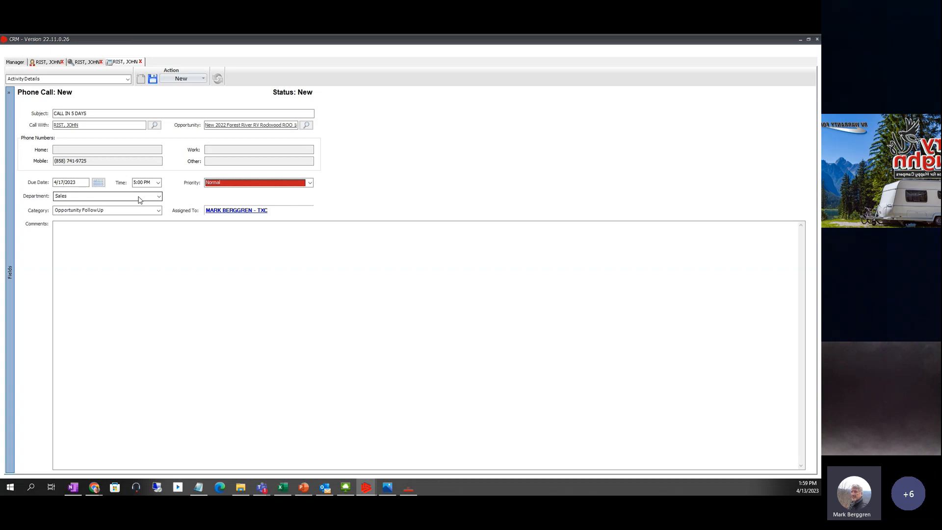
click(158, 183)
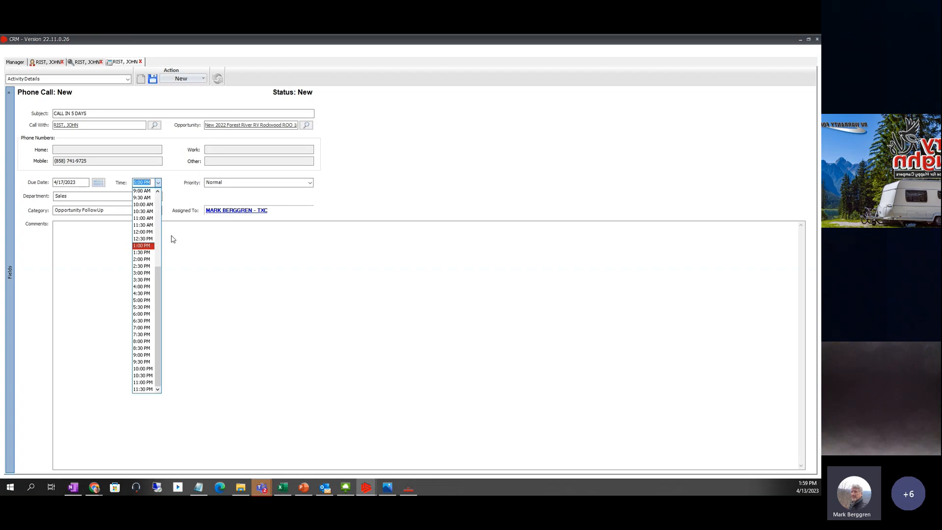
click(175, 238)
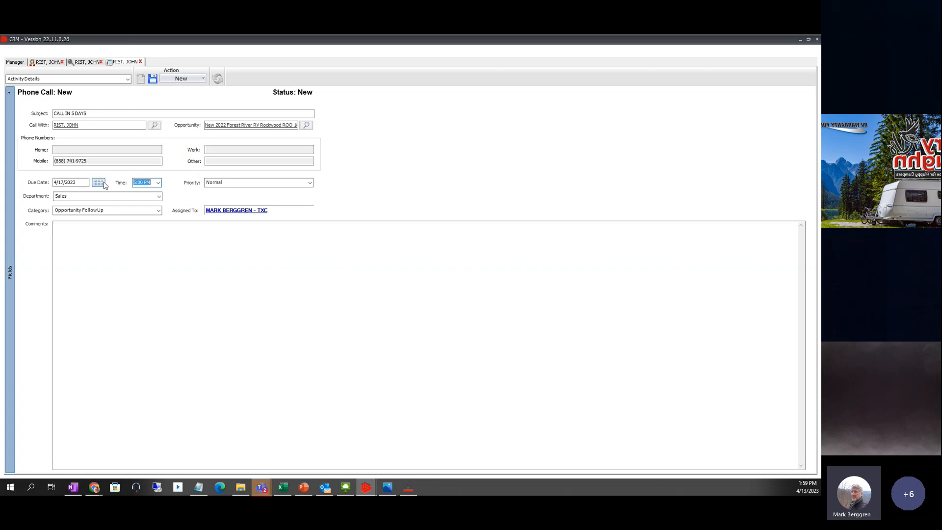
- Browse the manager's Home and Contacts views, then return to the customer's contact details
click(44, 63)
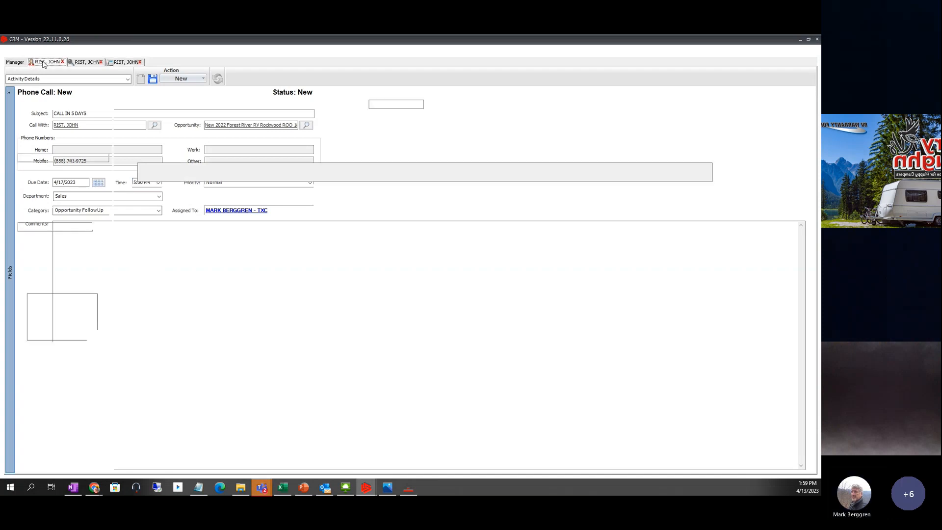
click(10, 63)
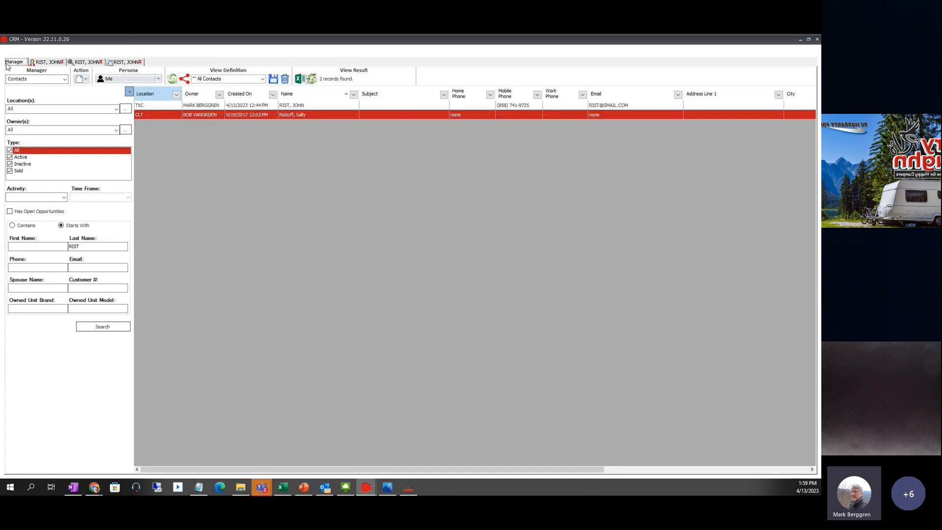
click(65, 80)
click(34, 90)
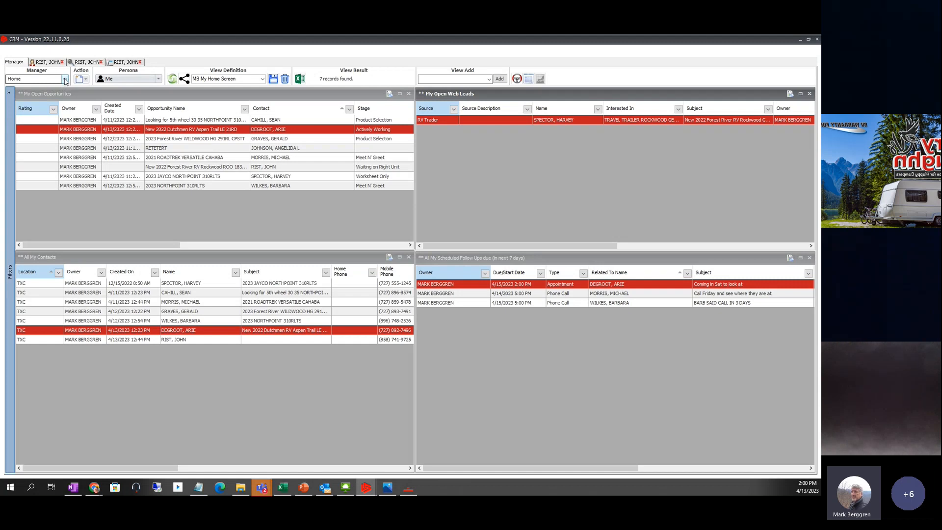
click(64, 79)
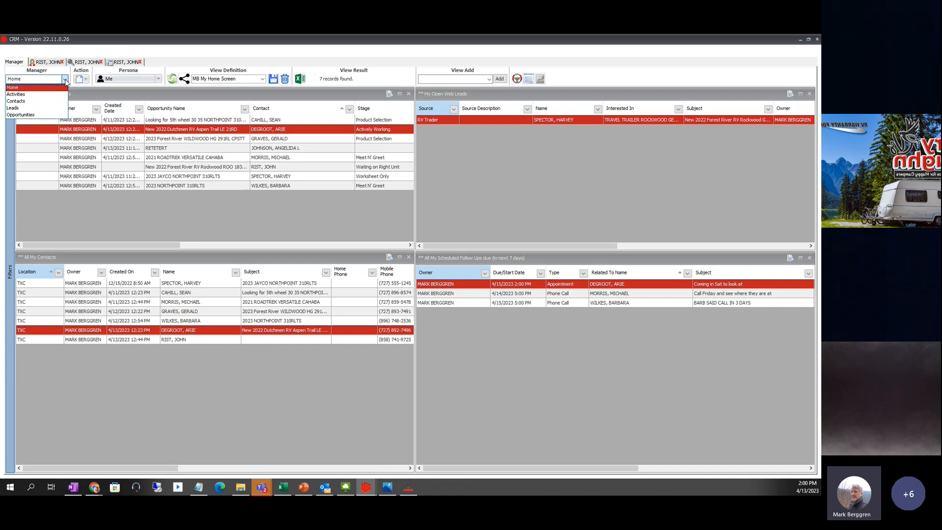
click(21, 102)
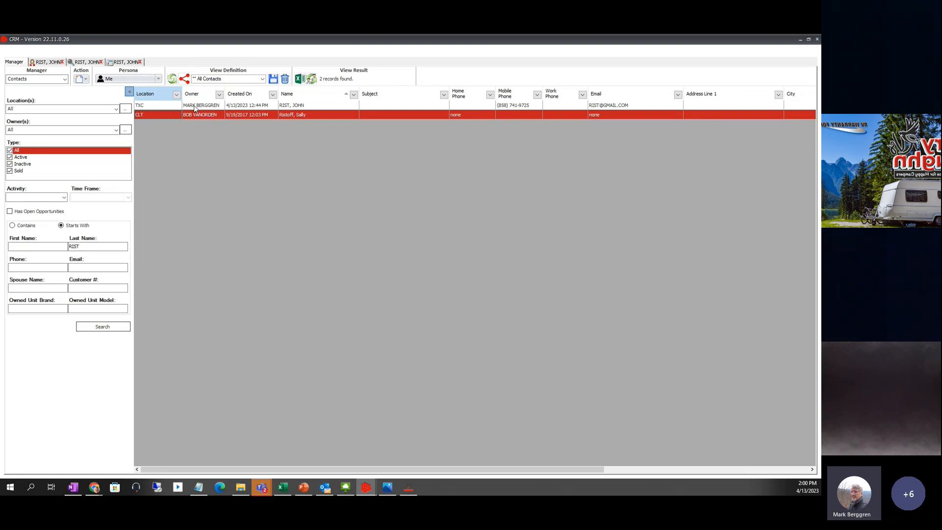
click(85, 79)
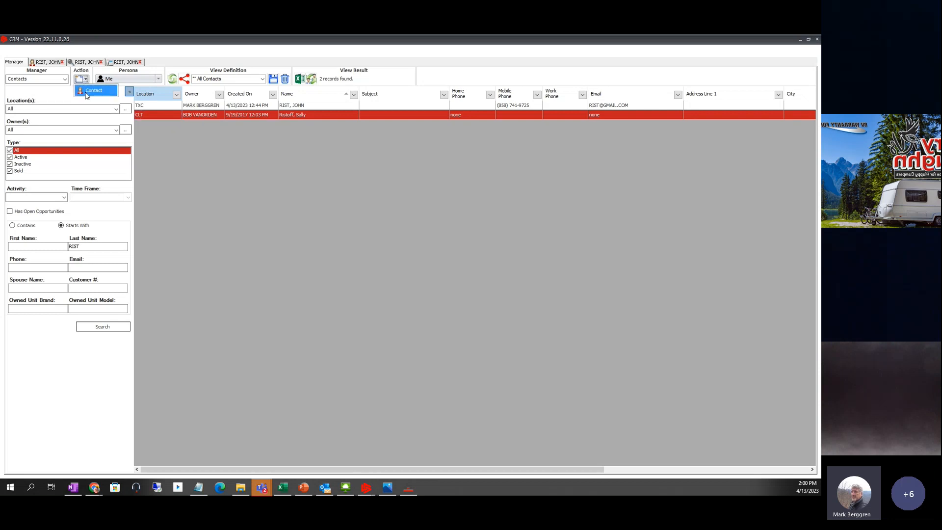
click(45, 63)
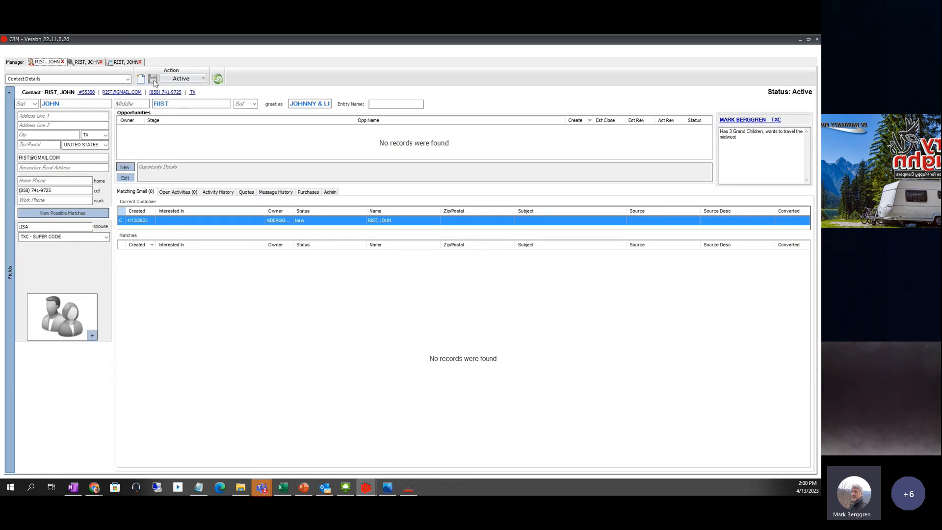
click(205, 80)
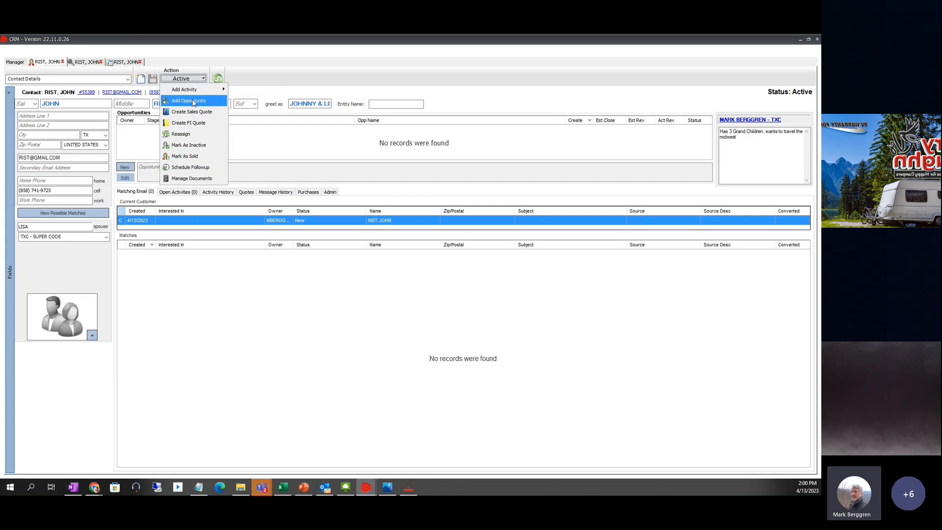
click(92, 63)
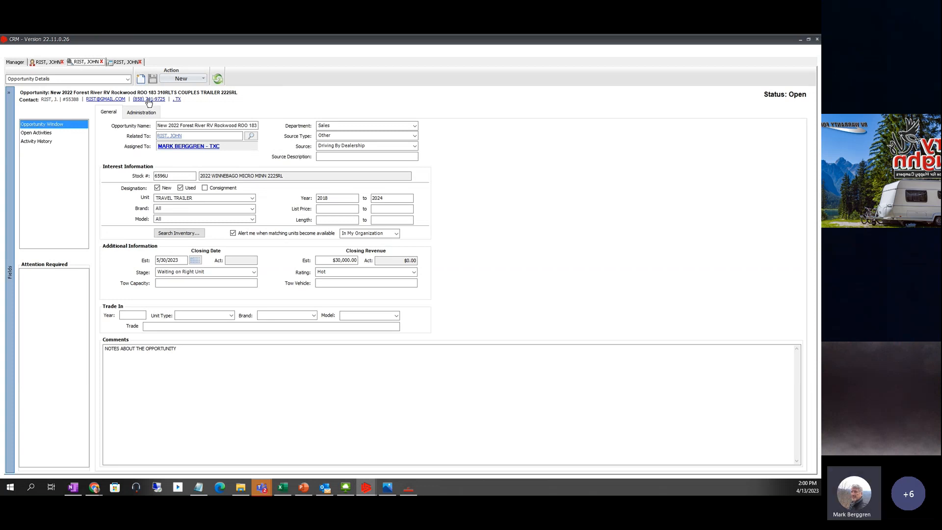
click(123, 61)
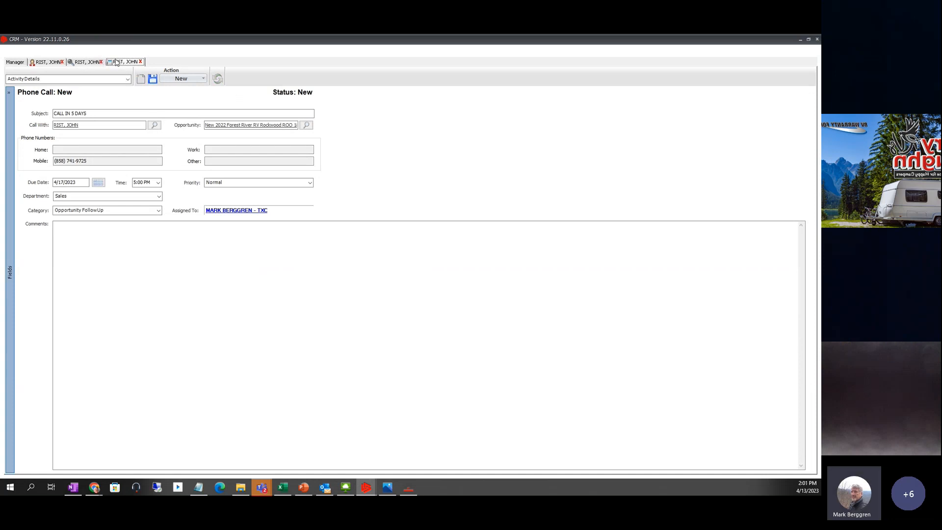
click(55, 62)
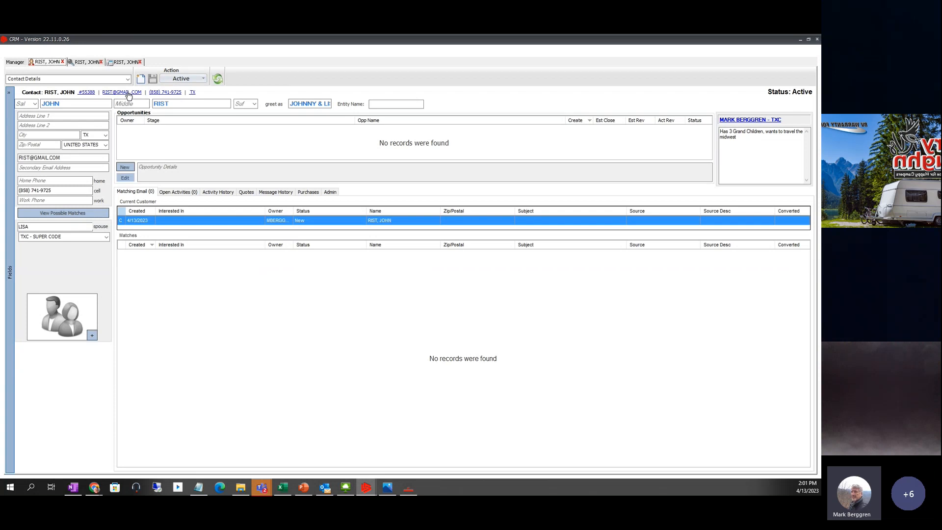
- Start a new email to the customer using the WI-01 Walk in follow up letter template
click(129, 94)
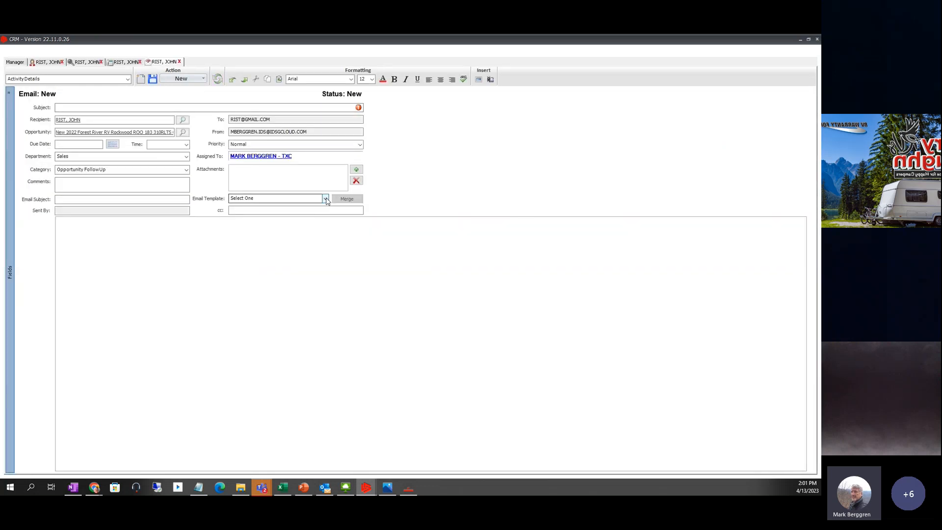
click(325, 199)
scroll(270, 304, down, 2)
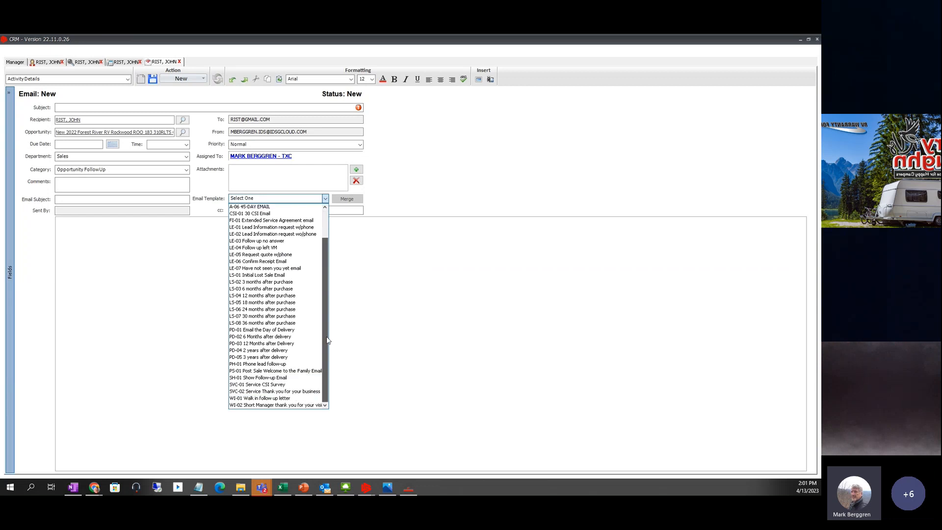
click(258, 398)
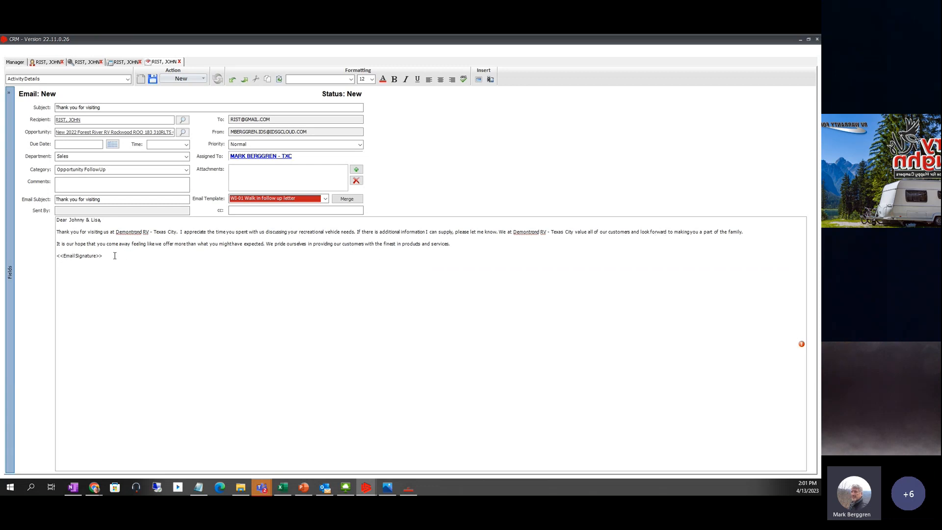
- Replace the <<EmailSignature>> placeholder with the salesperson's name
drag(115, 256, 57, 256)
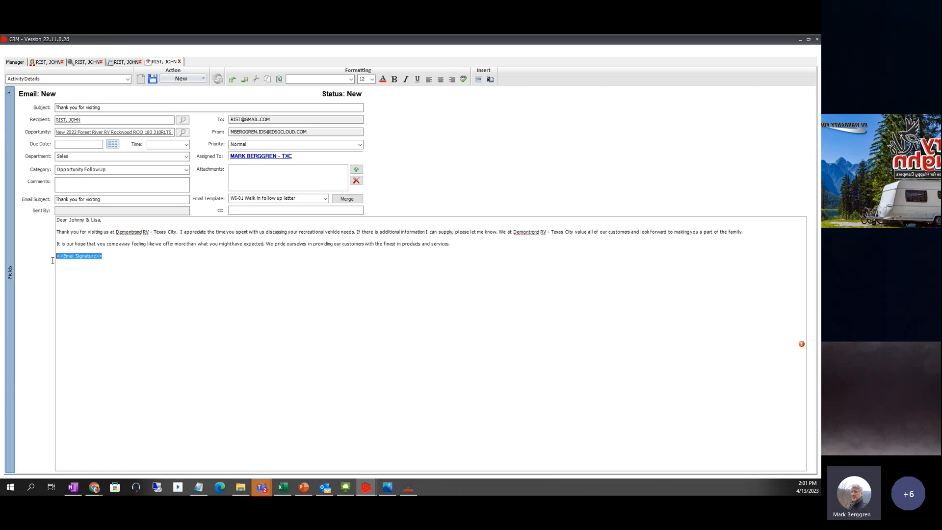
text(mARK)
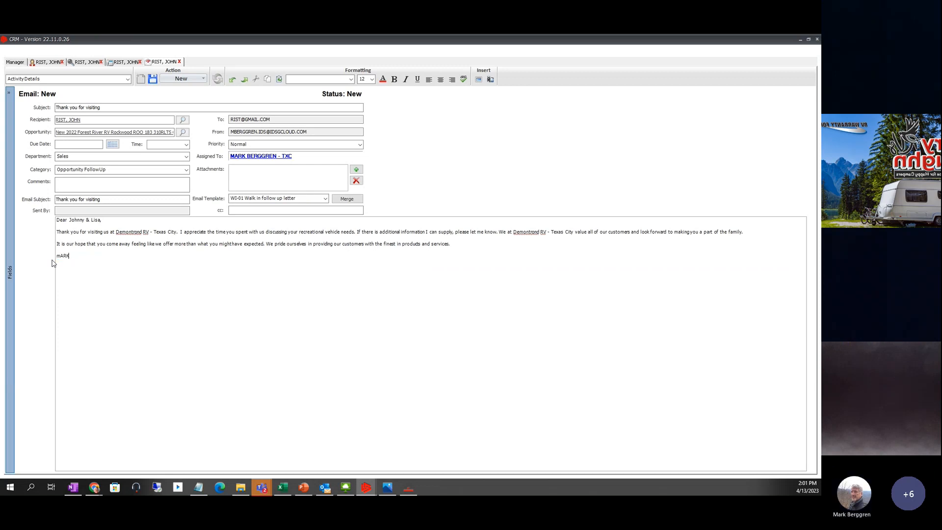
key(BackSpace)
key(BackSpace)
key(BackSpace)
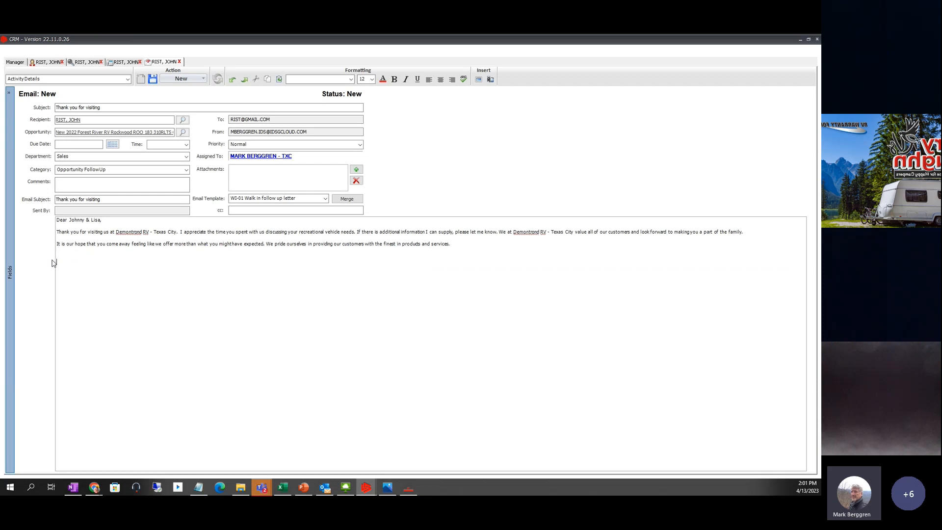
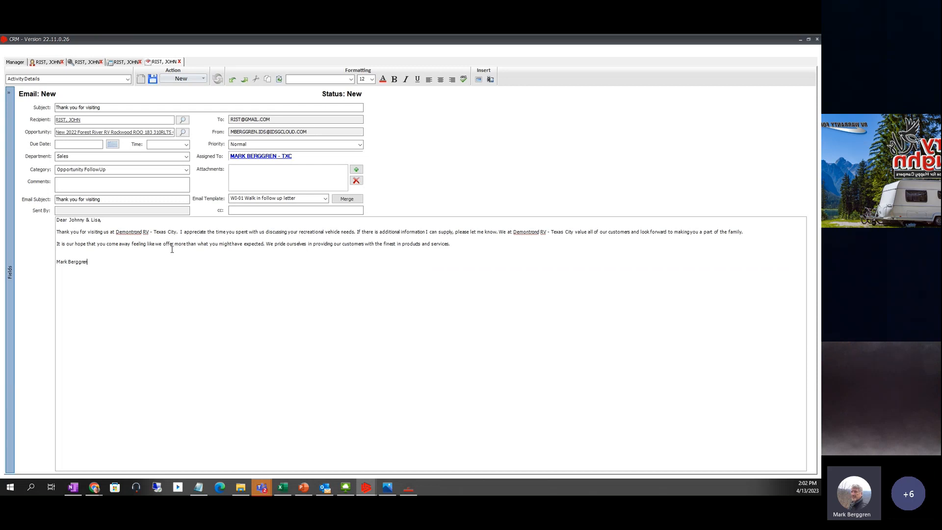
- Mark the 'Thank you for visiting' email as Sent and close it
click(204, 79)
click(183, 91)
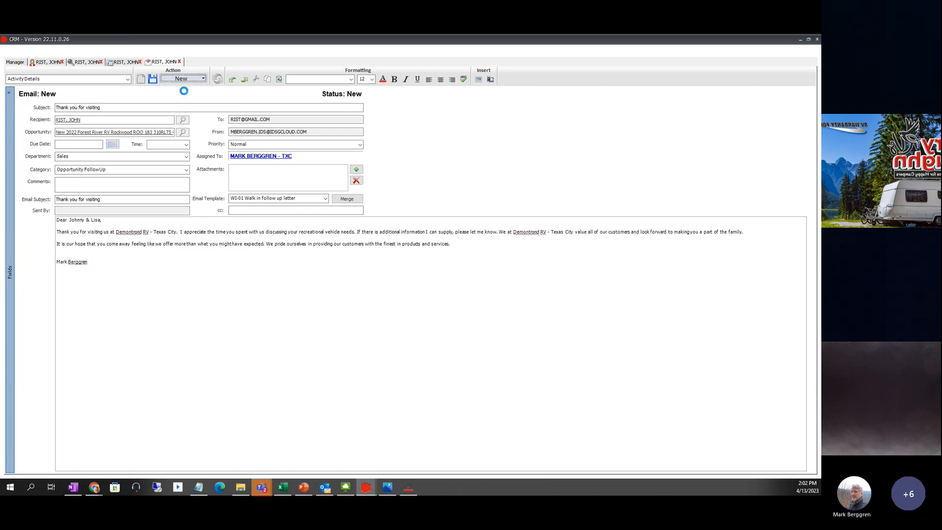
click(180, 61)
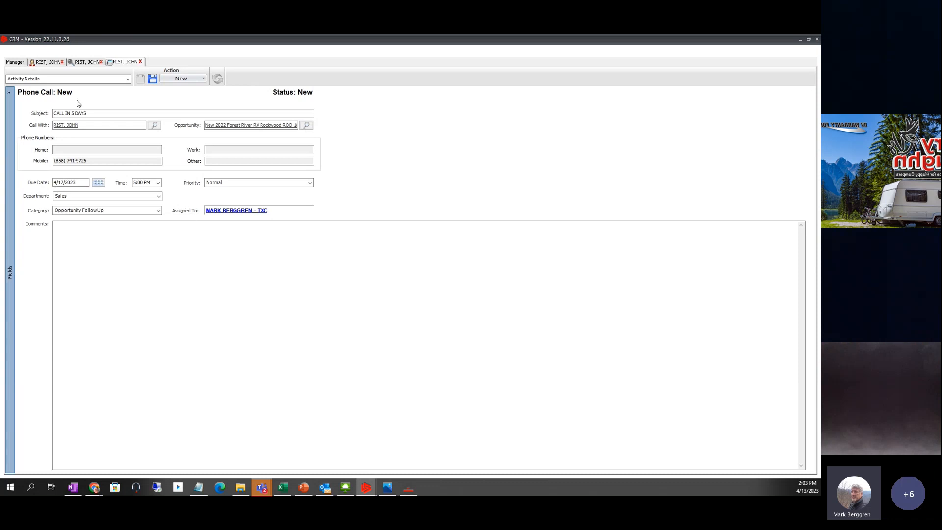
- Save and close the CALL IN 5 DAYS phone call, then close the opportunity and contact tabs
click(140, 62)
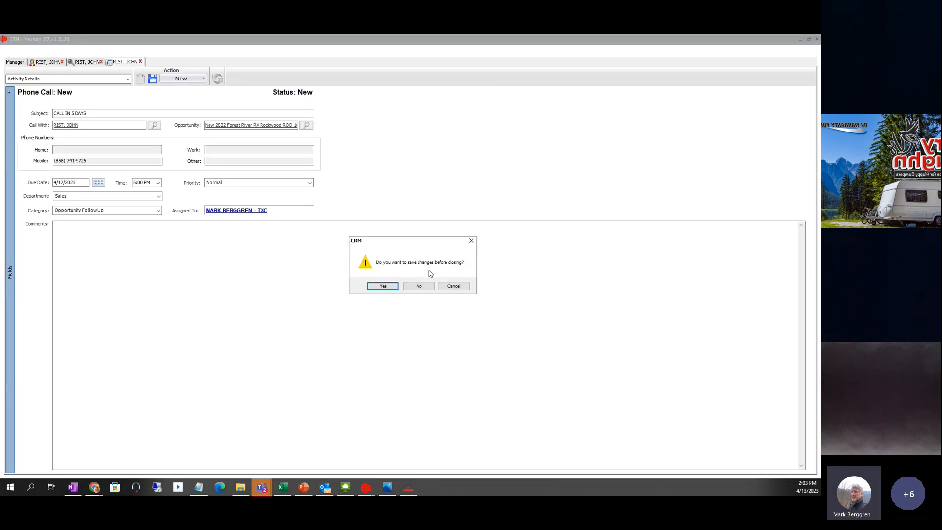
click(379, 287)
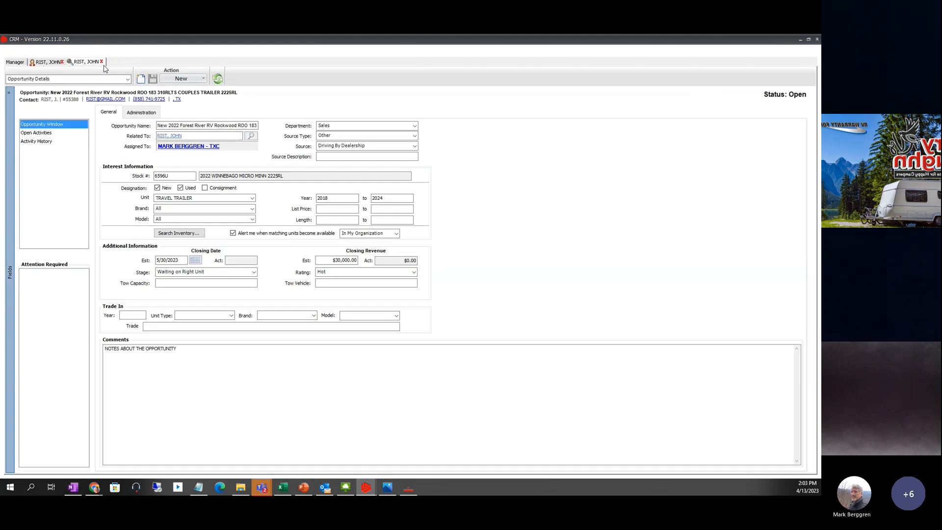
click(101, 61)
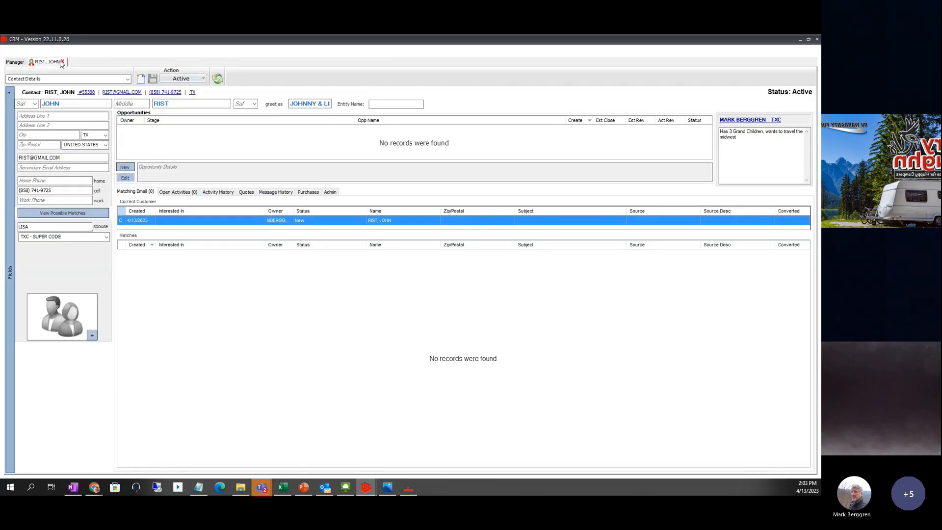
click(63, 62)
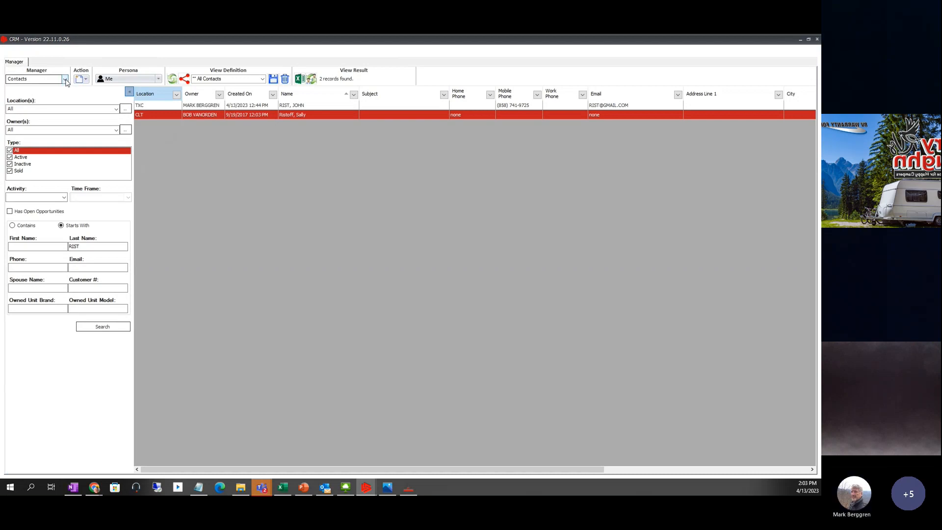
- Switch to the Home dashboard and select the Forest River Rockwood opportunity and the customer's contact
click(65, 79)
click(20, 92)
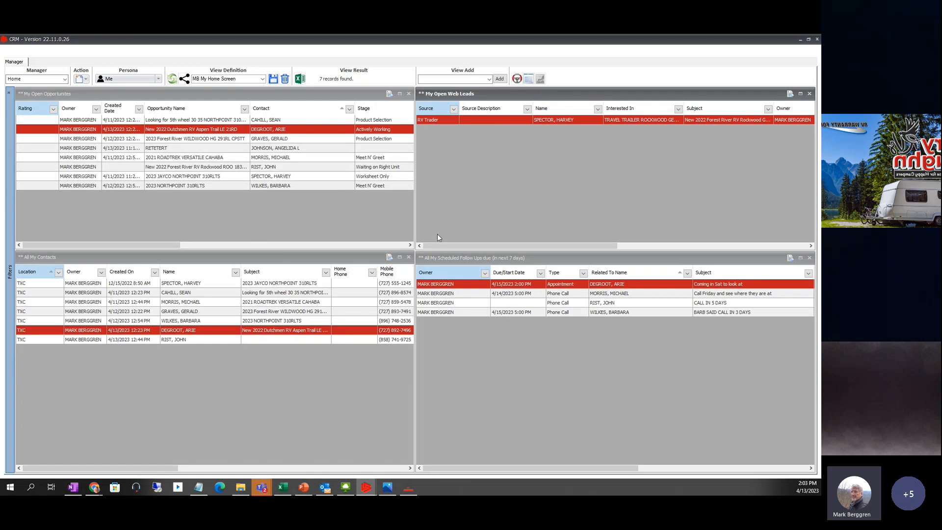
click(219, 170)
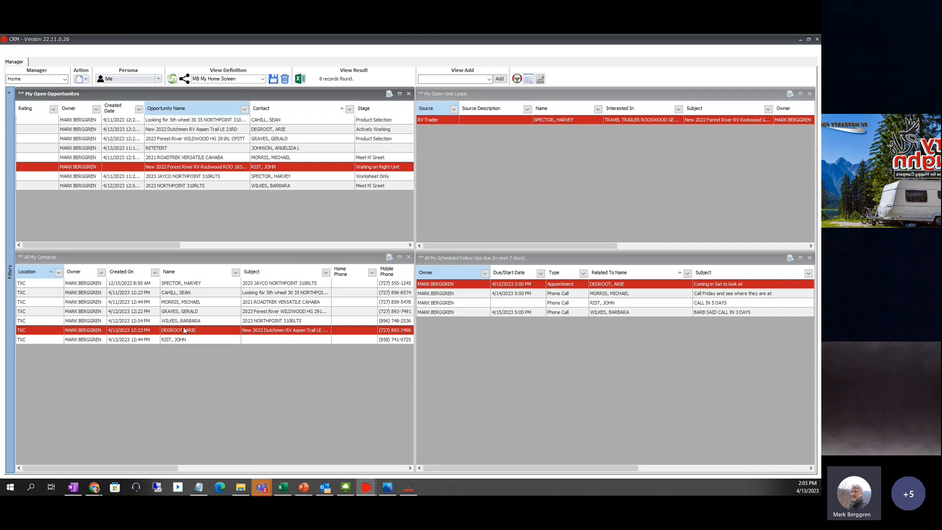
click(176, 343)
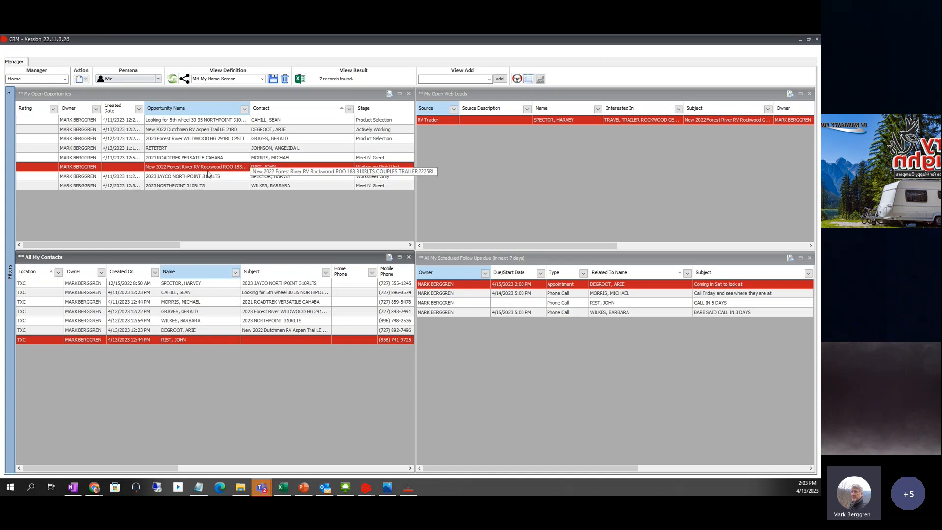
- Switch to the Opportunities manager and resize the Opportunity Name column to read the 310RL results
click(64, 79)
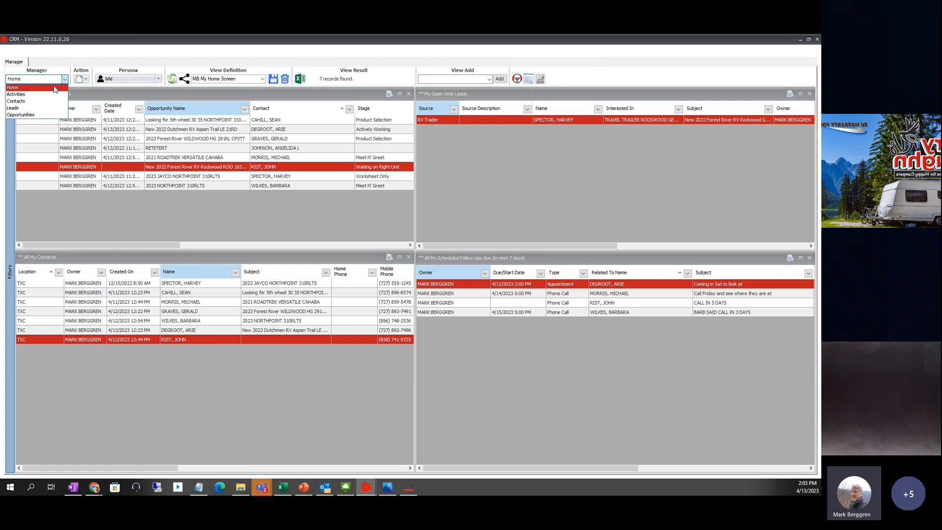
click(30, 114)
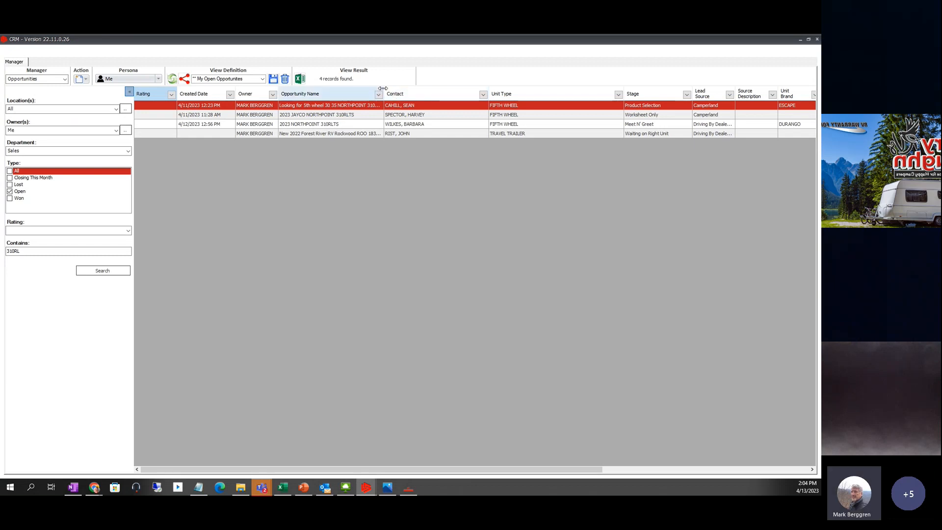
drag(383, 89, 587, 96)
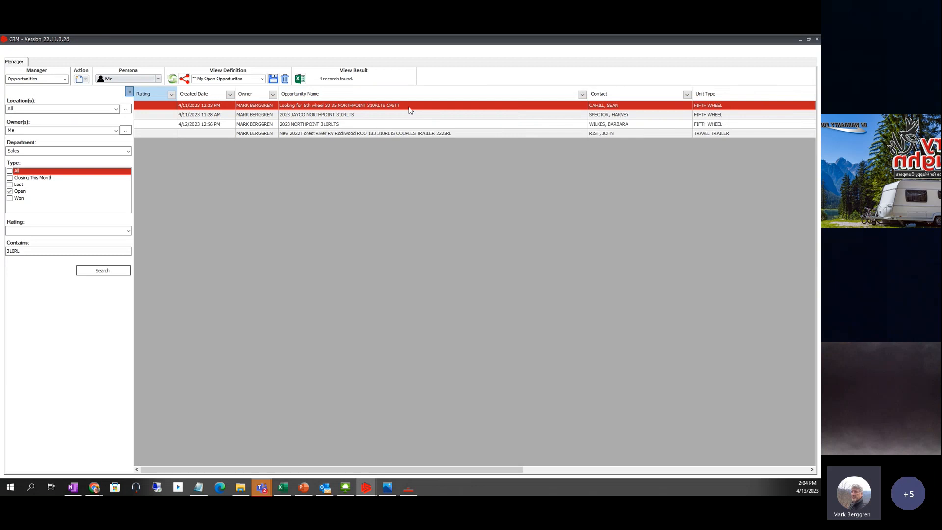
click(420, 134)
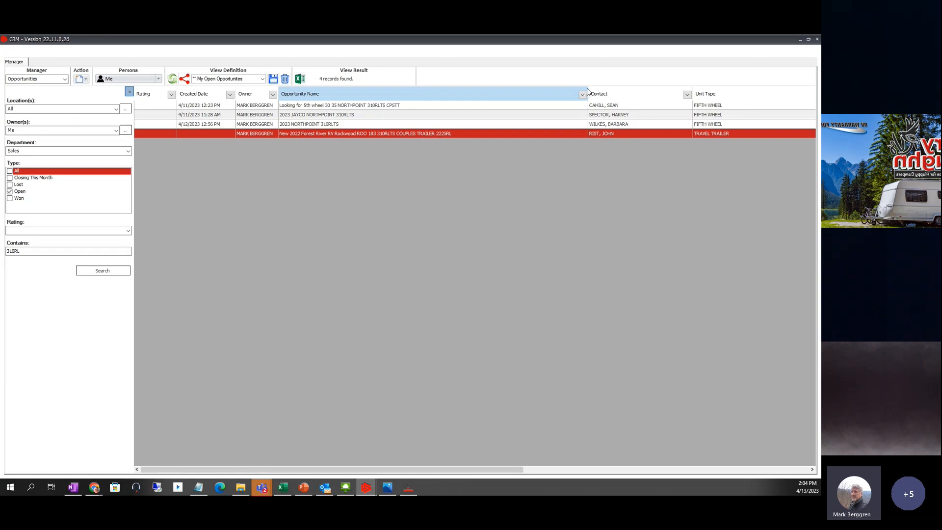
drag(587, 88, 724, 147)
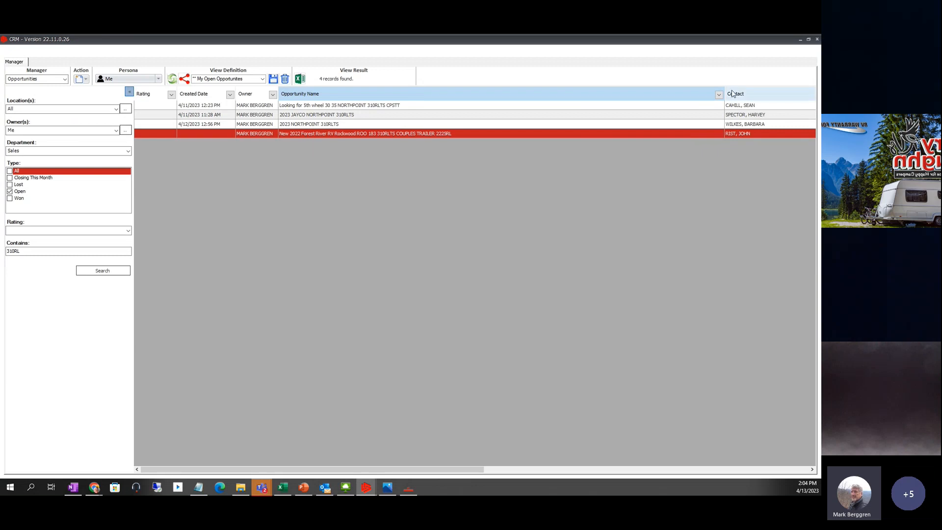
drag(725, 94, 467, 118)
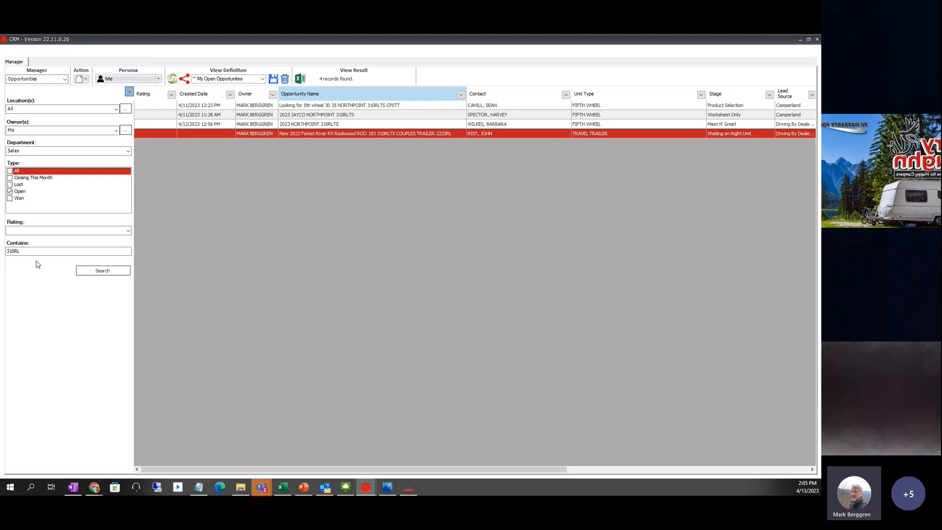
- Search the open opportunities for 'couple' instead of 310RL
drag(33, 251, 1, 255)
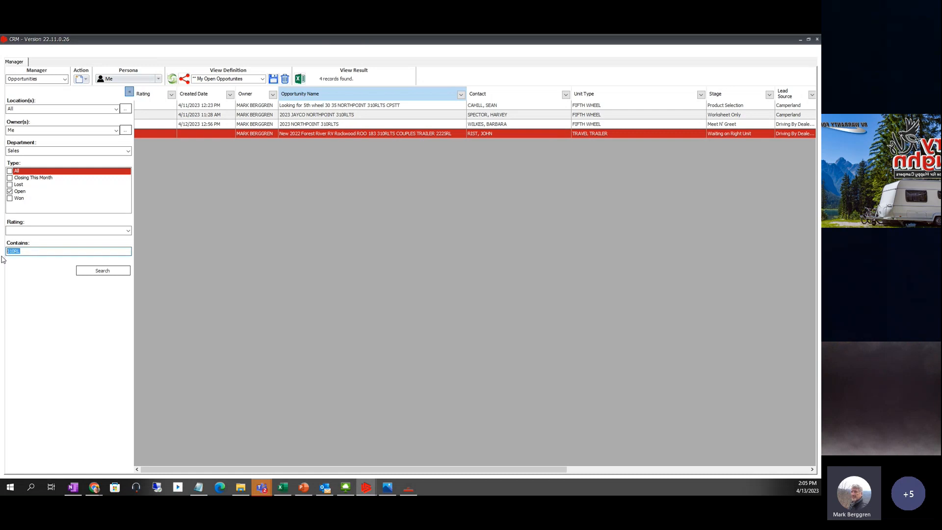
text(couple)
click(104, 271)
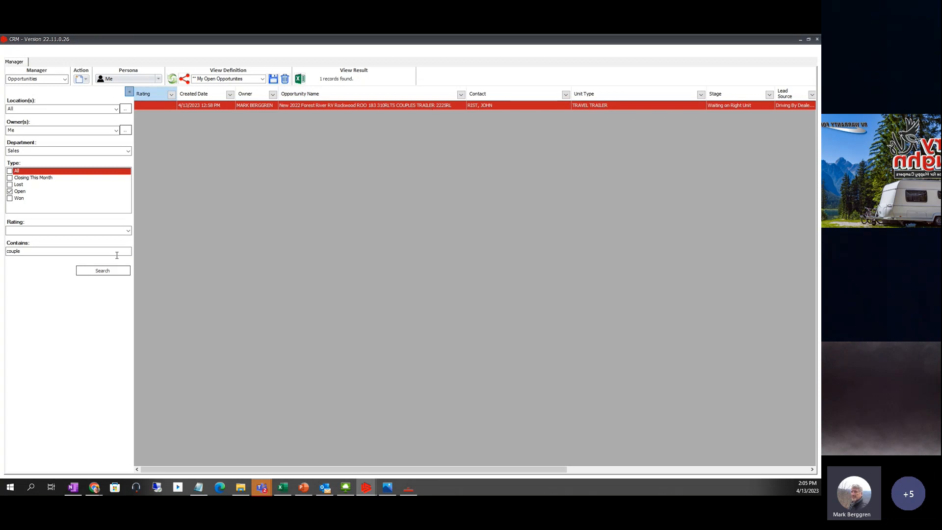
- Clear the Contains filter and search again to list all 8 open opportunities
drag(22, 252, 2, 258)
key(BackSpace)
click(105, 270)
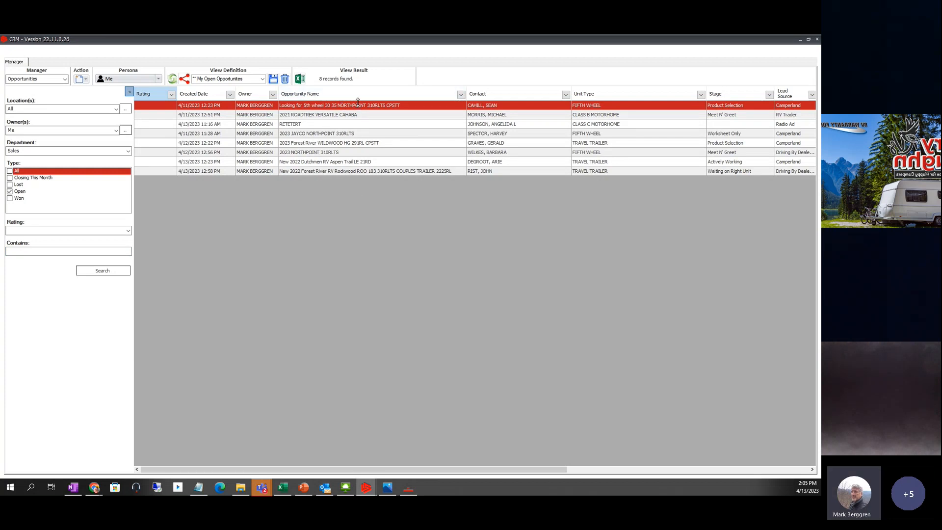
click(73, 489)
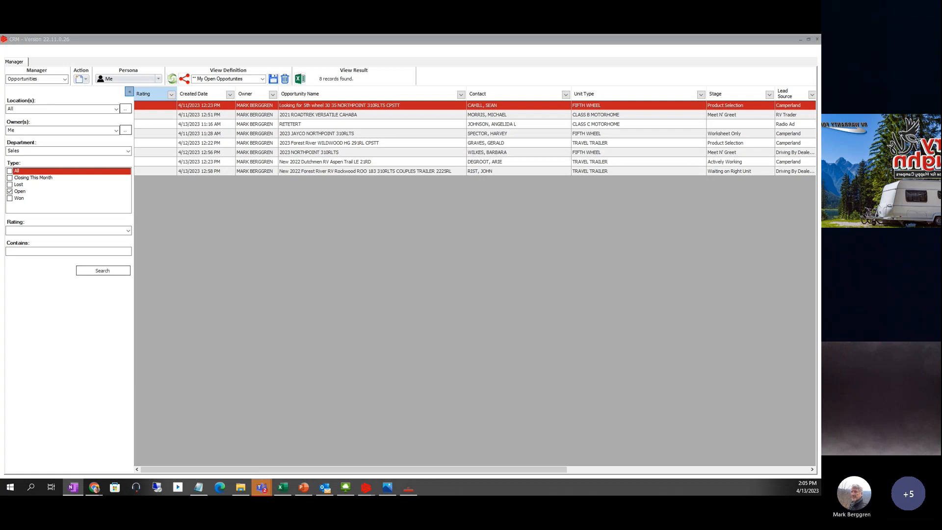
- Maximize OneNote, hide the notebook list, and show the Additional Information and Trade In fields
drag(821, 105, 469, 64)
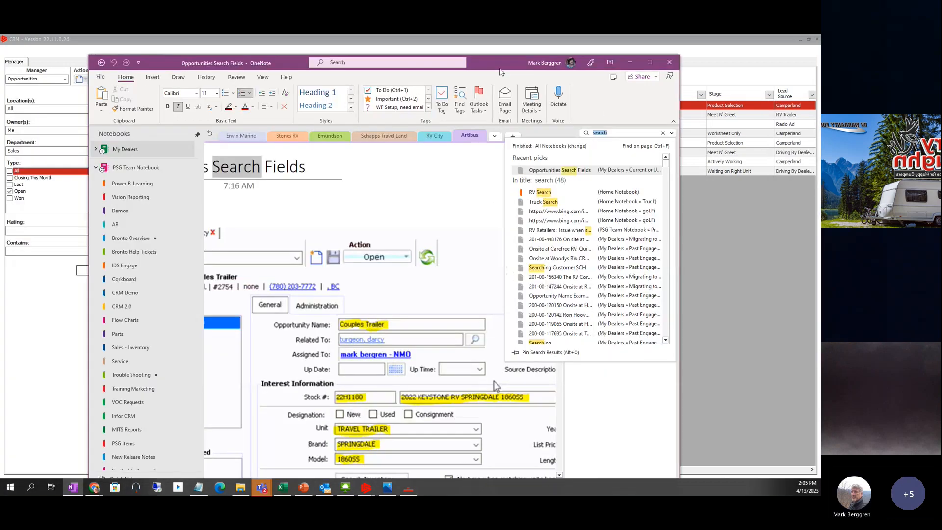
click(650, 63)
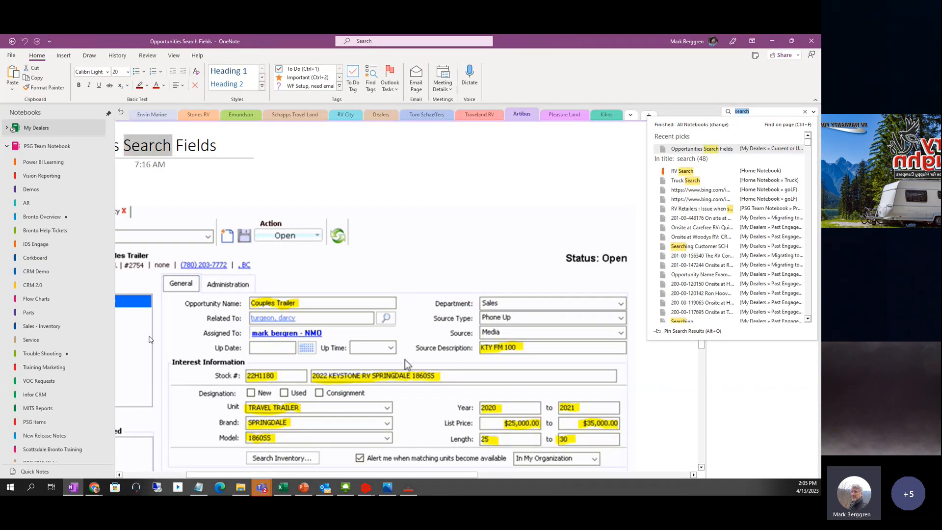
click(109, 113)
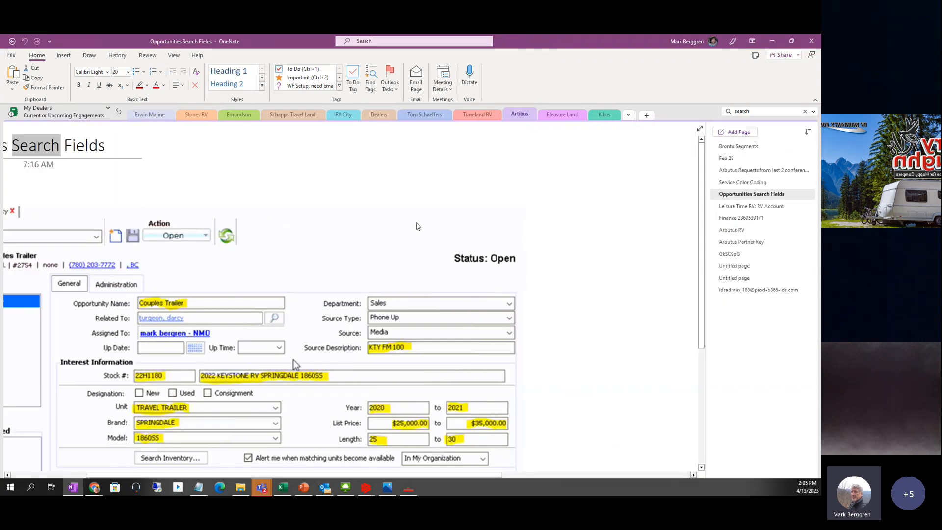
drag(293, 359, 420, 221)
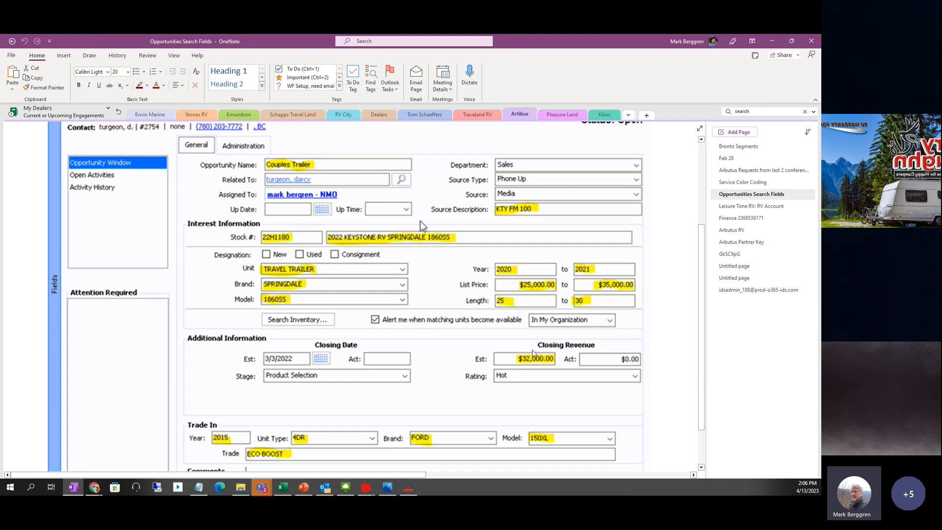
- Scroll through the Opportunities Search Fields screenshot, then move OneNote aside to reveal the CRM
scroll(312, 412, down, 5)
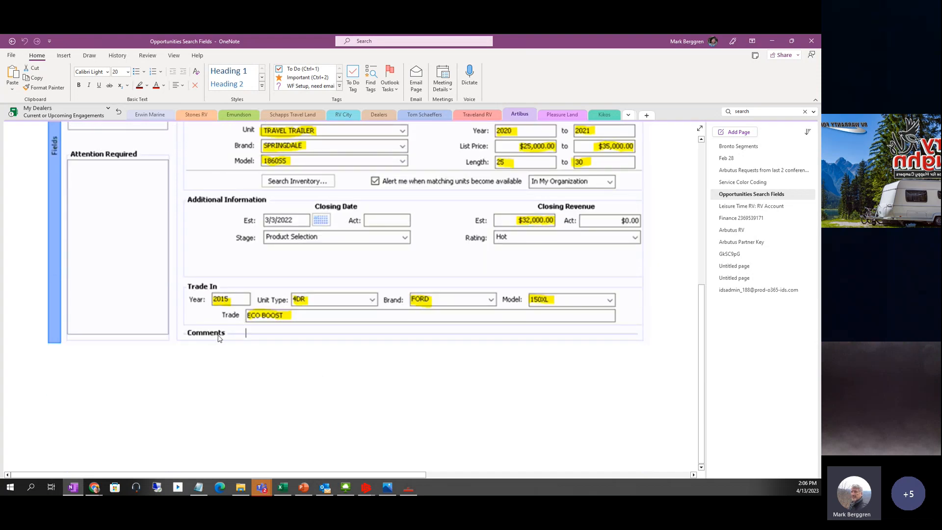
scroll(218, 338, up, 3)
scroll(260, 359, up, 5)
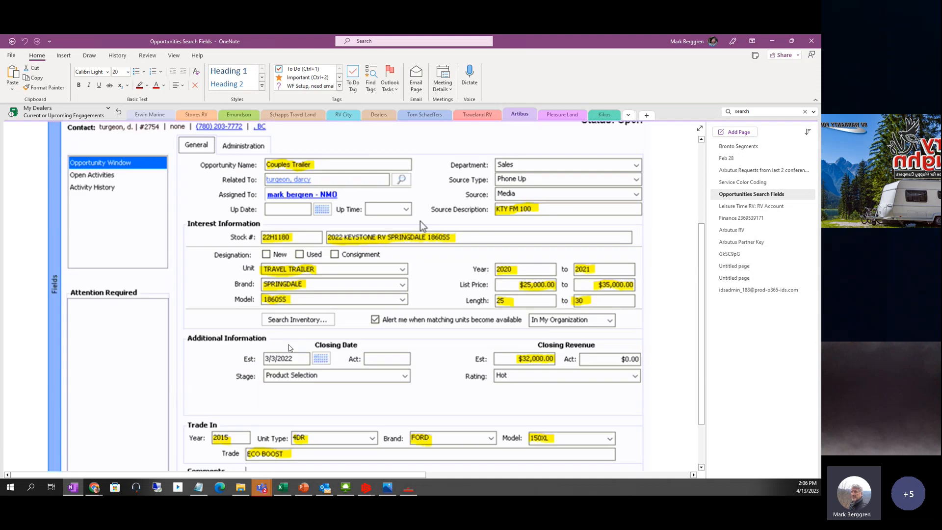
scroll(288, 313, down, 3)
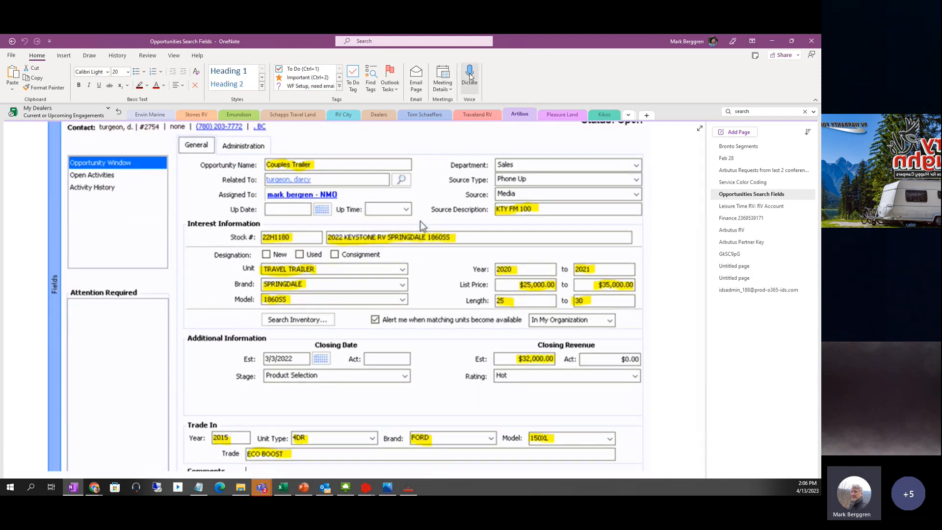
drag(521, 44, 821, 147)
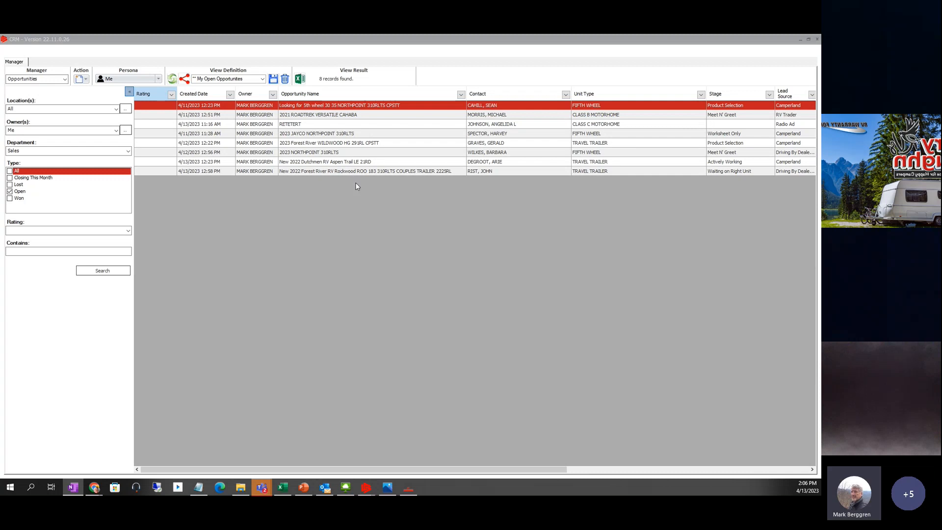
- Open the New 2022 Forest River Rockwood trailer opportunity, stock 6596U, from the Opportunities grid
drag(465, 93, 416, 93)
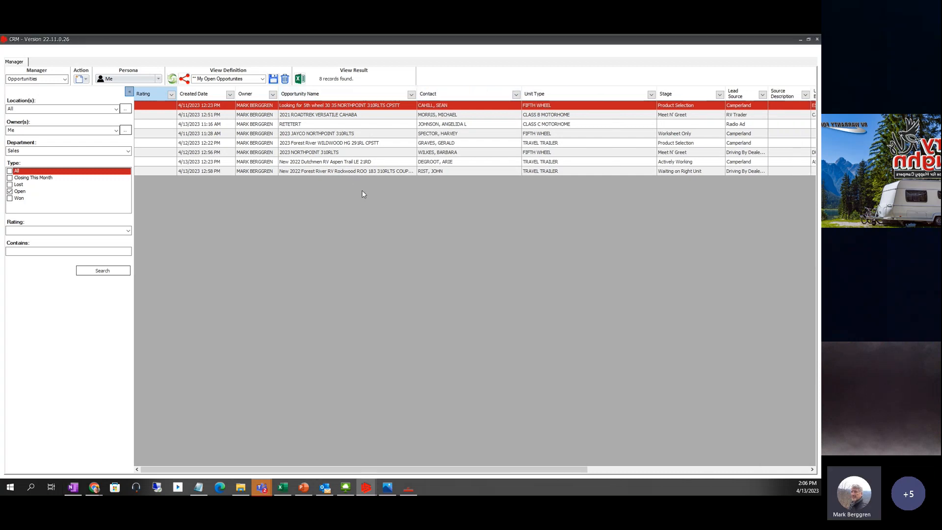
click(217, 171)
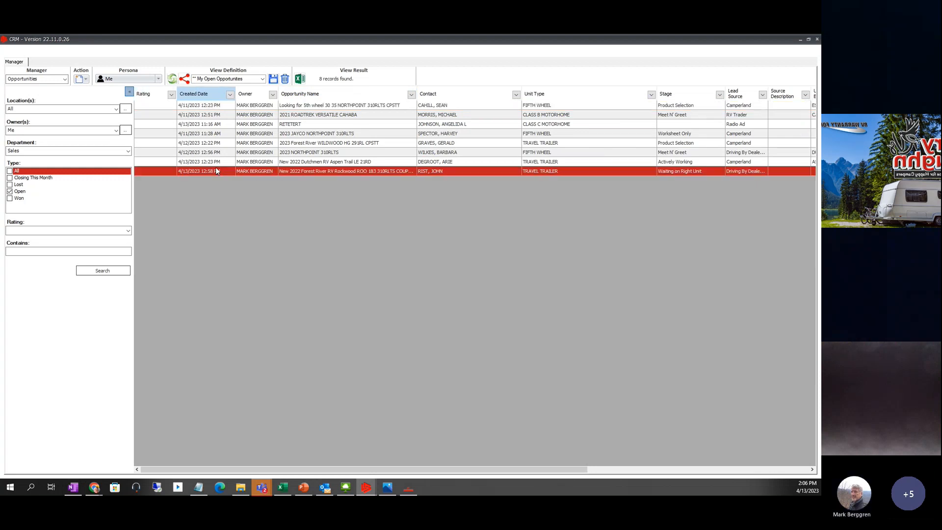
double_click(432, 169)
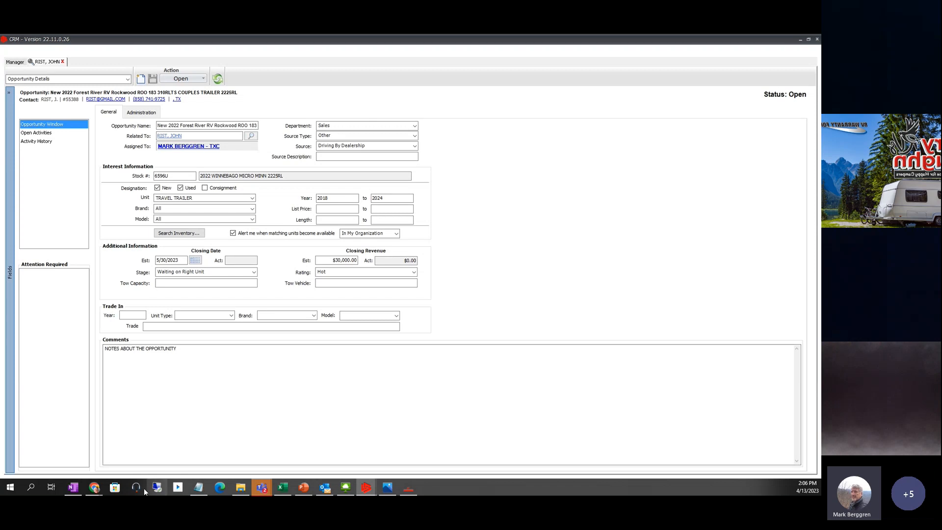
click(95, 489)
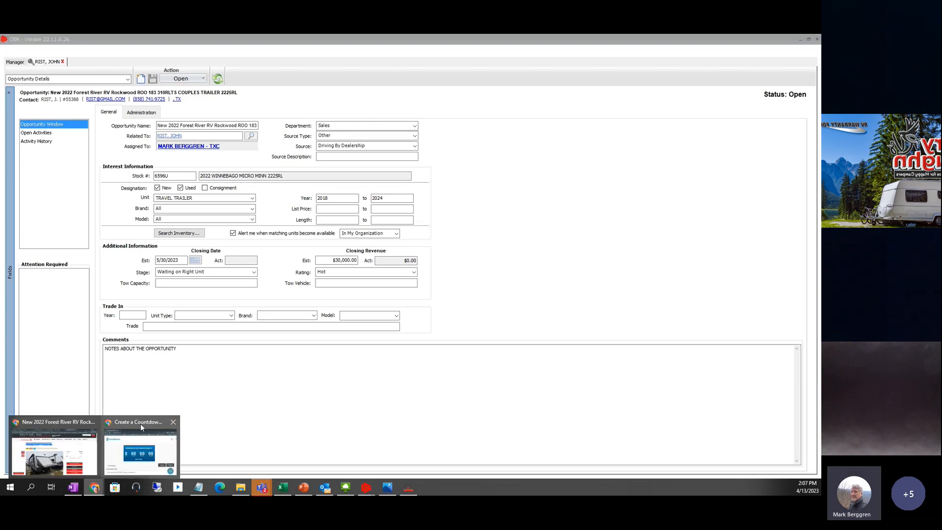
- Bring the Demontrond RV CRM Training countdown page into view and dismiss its bookmarks and calendar popups
click(137, 423)
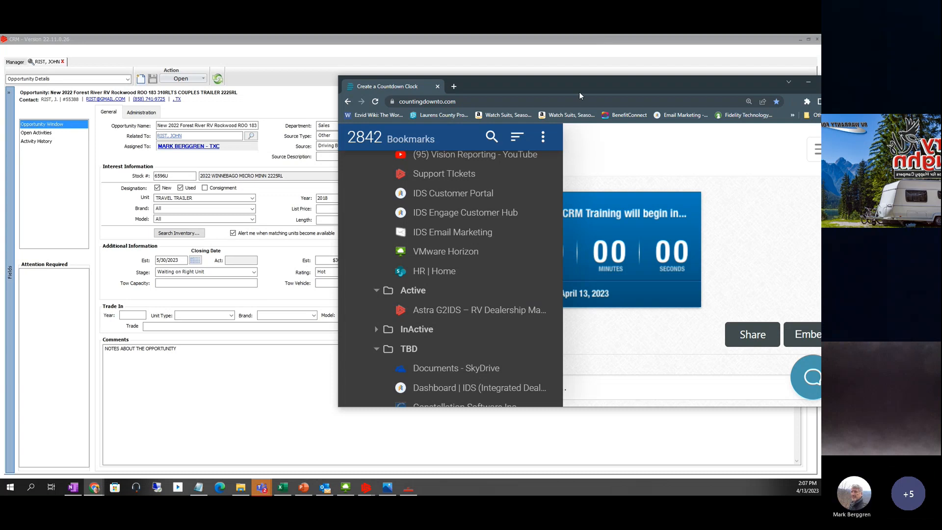
drag(579, 92, 446, 76)
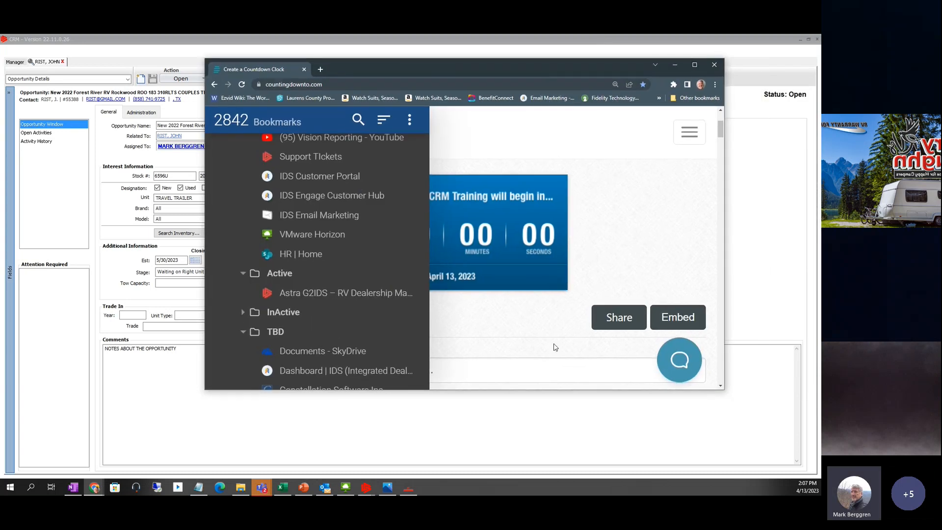
click(540, 377)
click(477, 326)
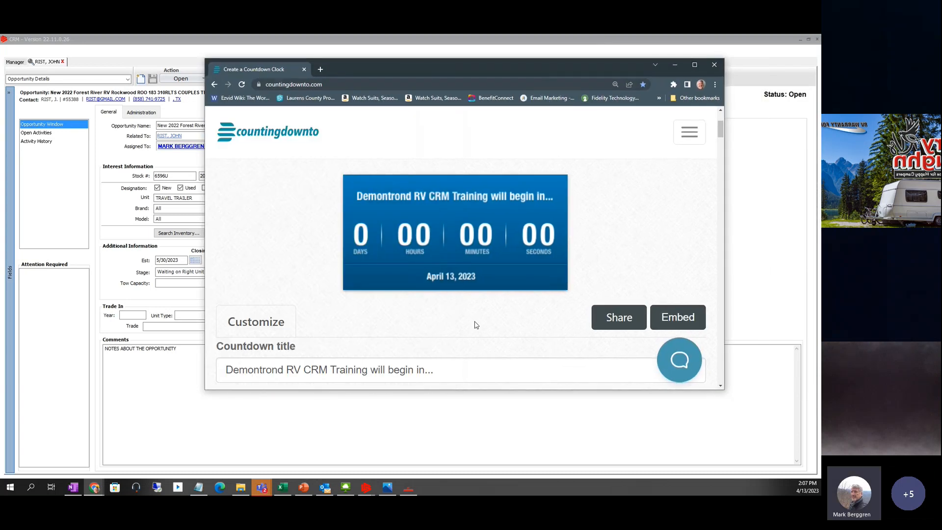
click(228, 368)
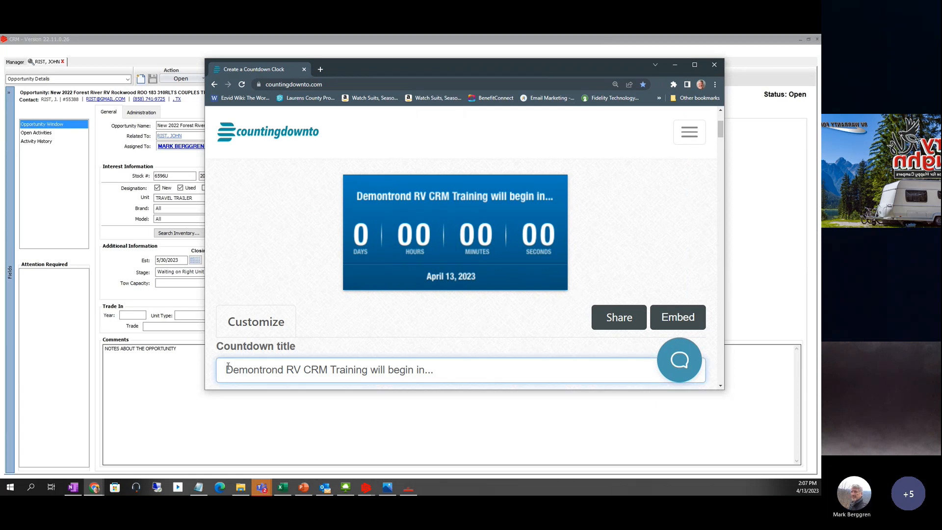
- Retitle the countdown to 'Break in CRM Training will resume in...'
key(shift+Right)
key(shift+Right)
key(shift+Right)
key(shift+Right)
key(shift+Right)
key(shift+Right)
key(shift+Right)
key(shift+Right)
key(shift+Right)
key(shift+Right)
key(shift+Right)
key(shift+Right)
key(shift+Right)
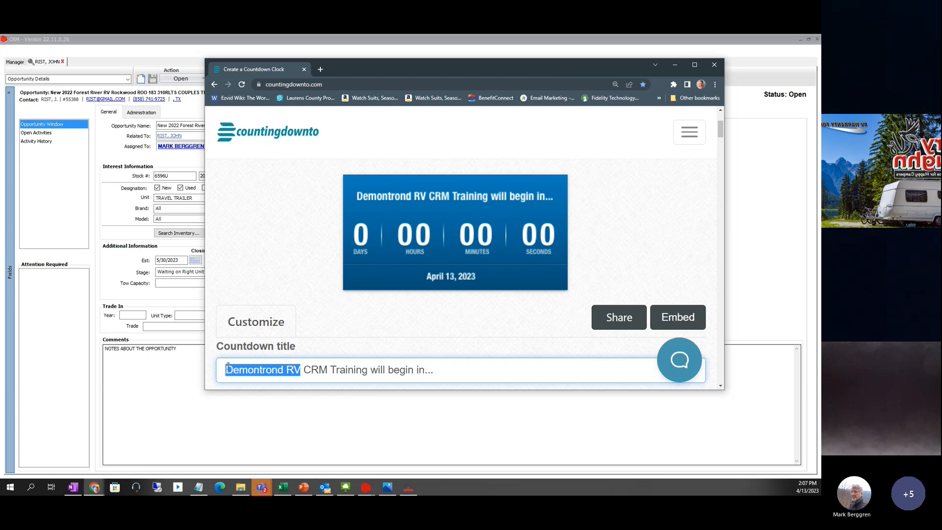
text(Break in)
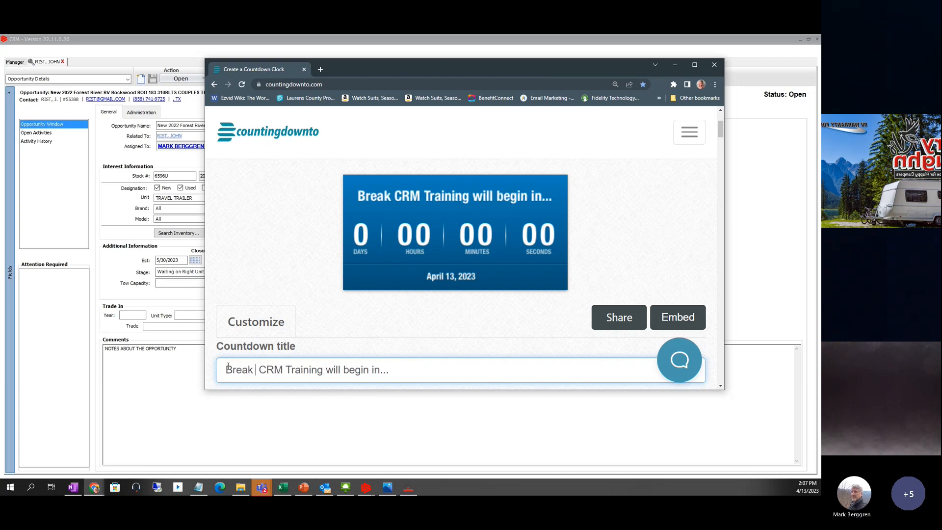
double_click(365, 371)
text(resume)
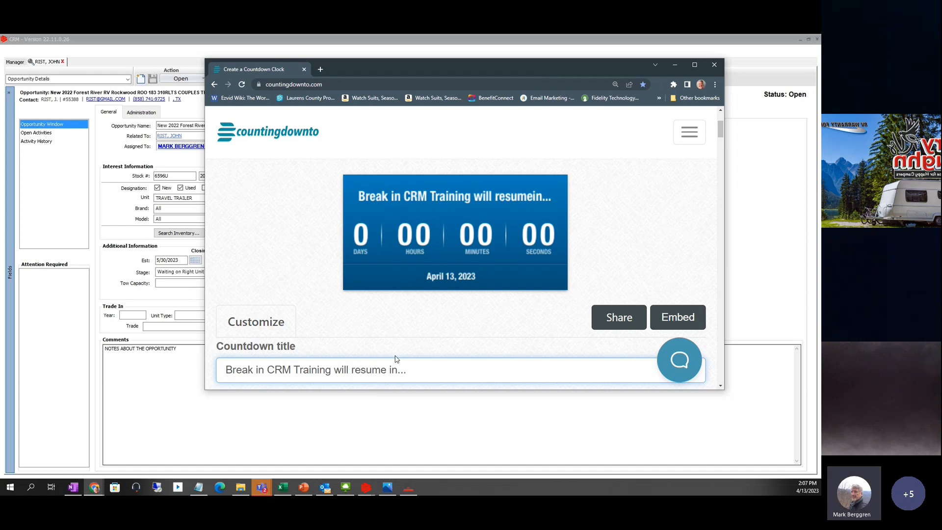
- Set the event time to 02 PM:20 and view the countdown preview
scroll(366, 305, down, 4)
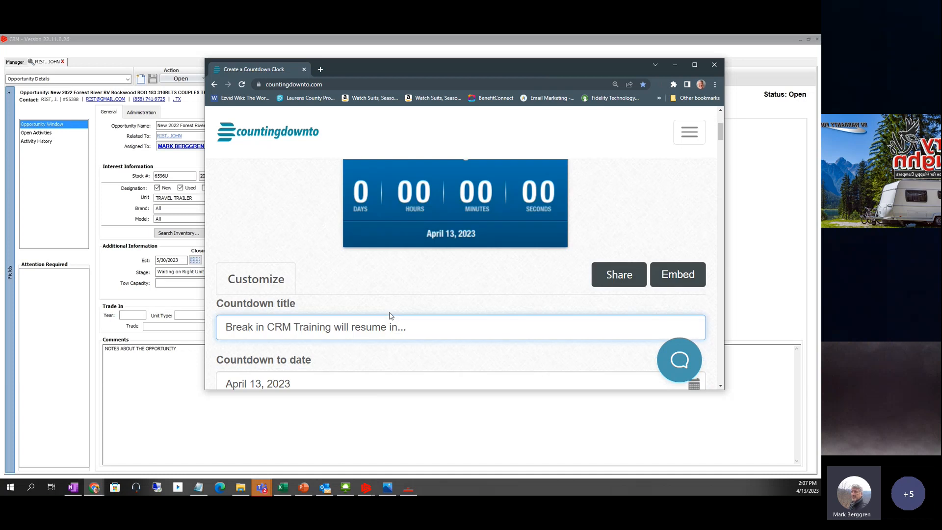
click(264, 314)
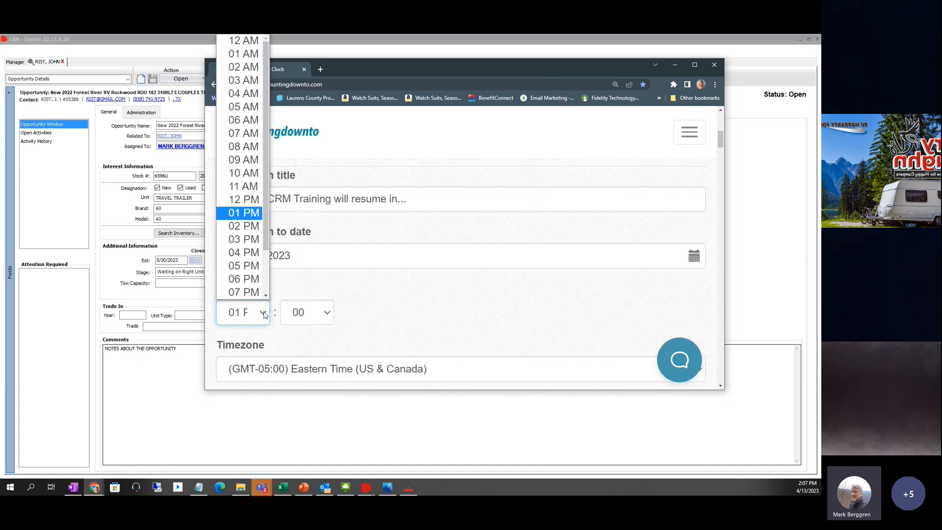
click(252, 230)
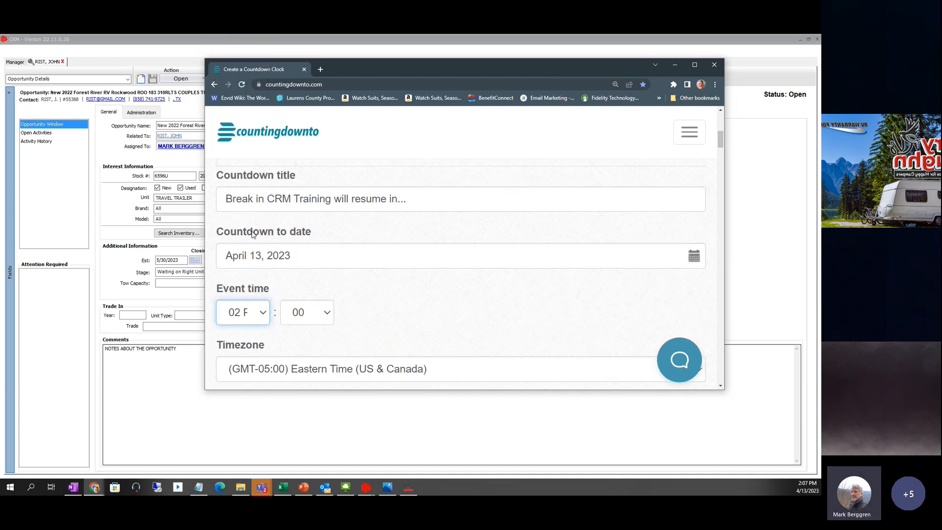
click(324, 314)
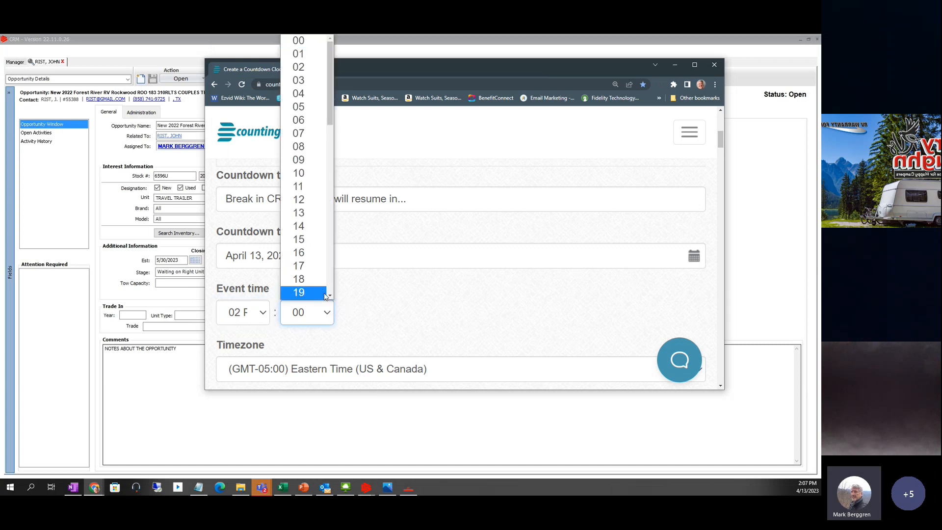
scroll(328, 294, down, 1)
click(307, 292)
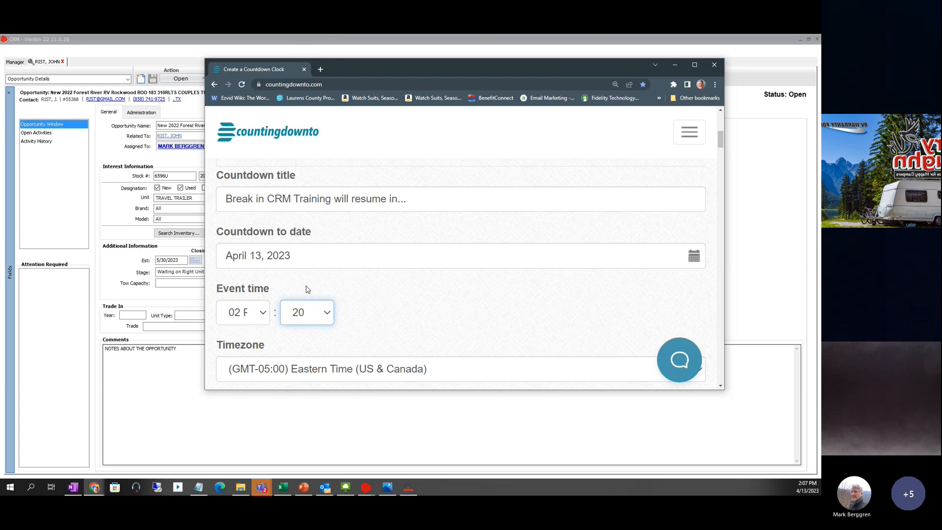
scroll(450, 290, up, 4)
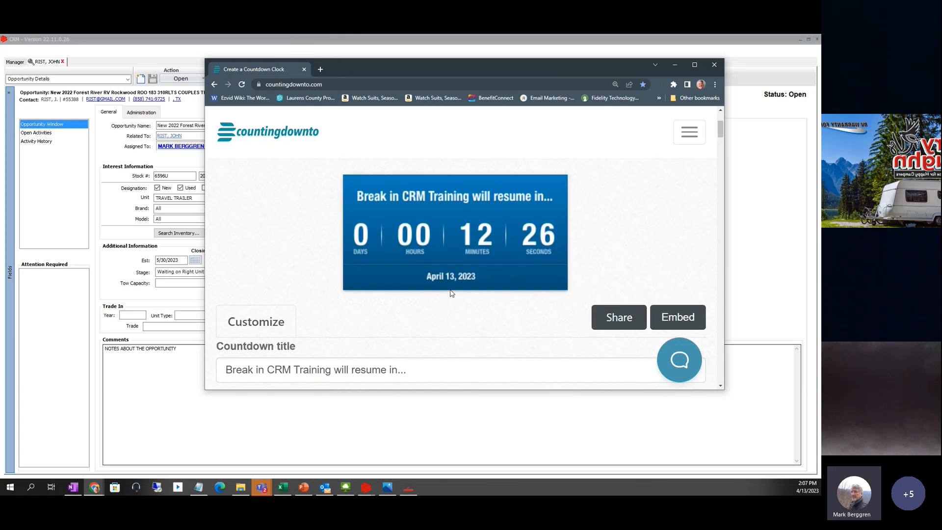
- Change the countdown title to 'Break...CRM Training will resume in...'
drag(473, 63, 370, 104)
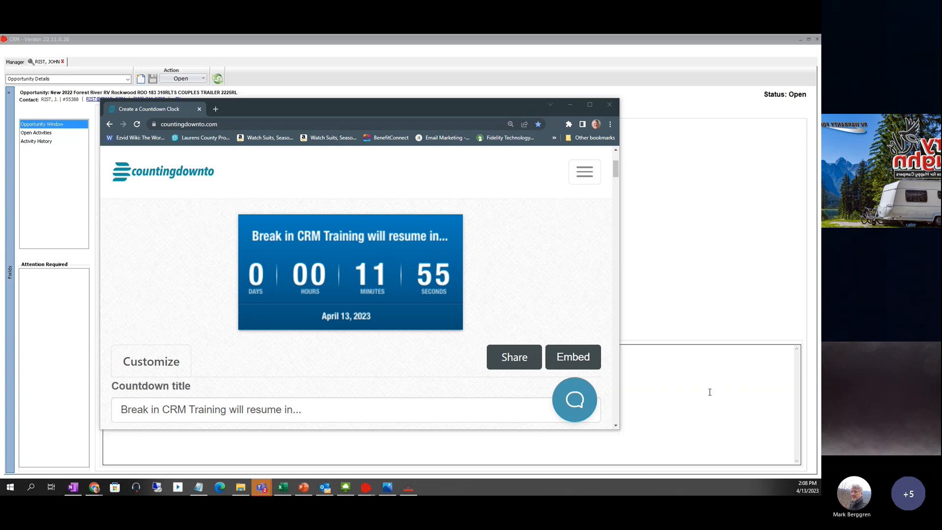
click(153, 411)
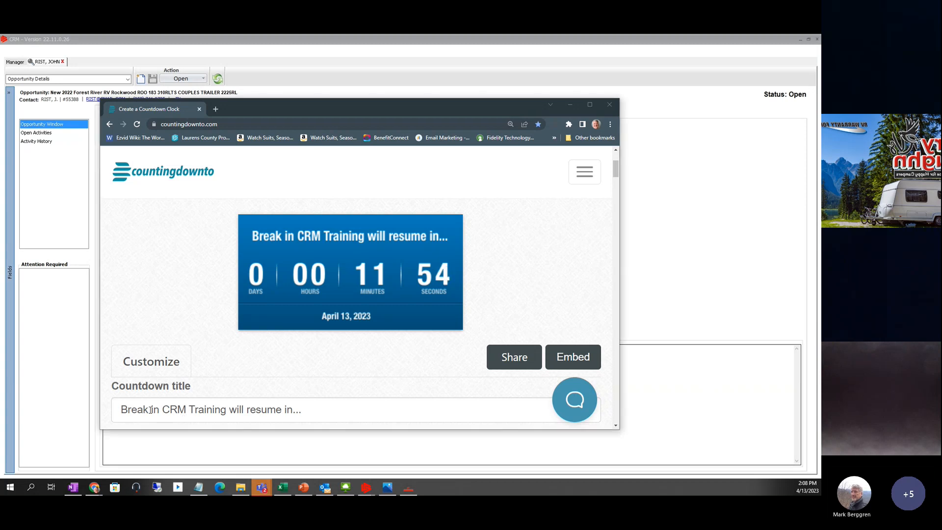
text(...)
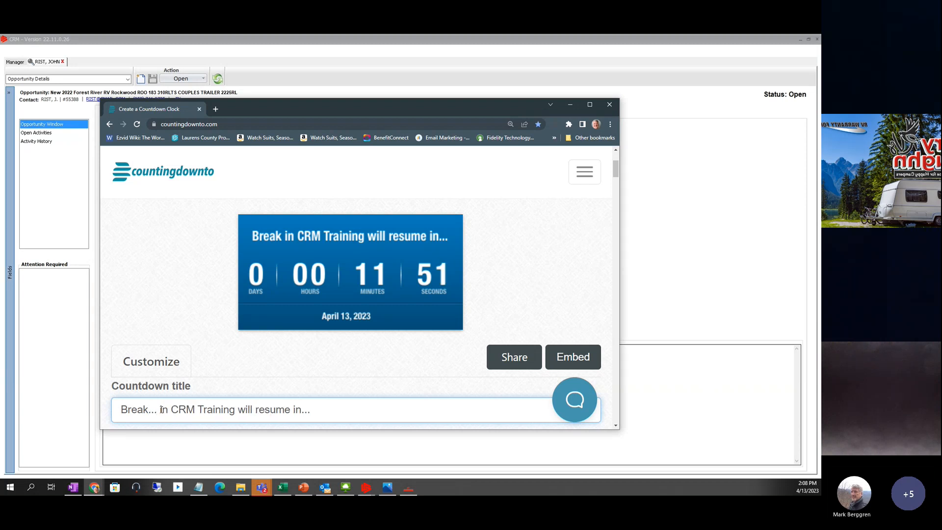
key(Delete)
key(Delete)
key(Delete)
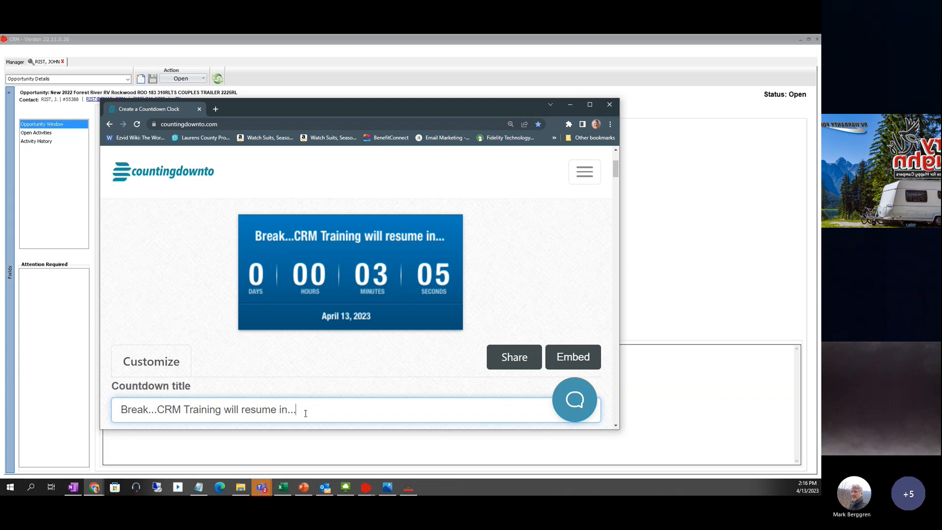
- Append next topic "Sales Quotes" to the countdown title
text(next topic)
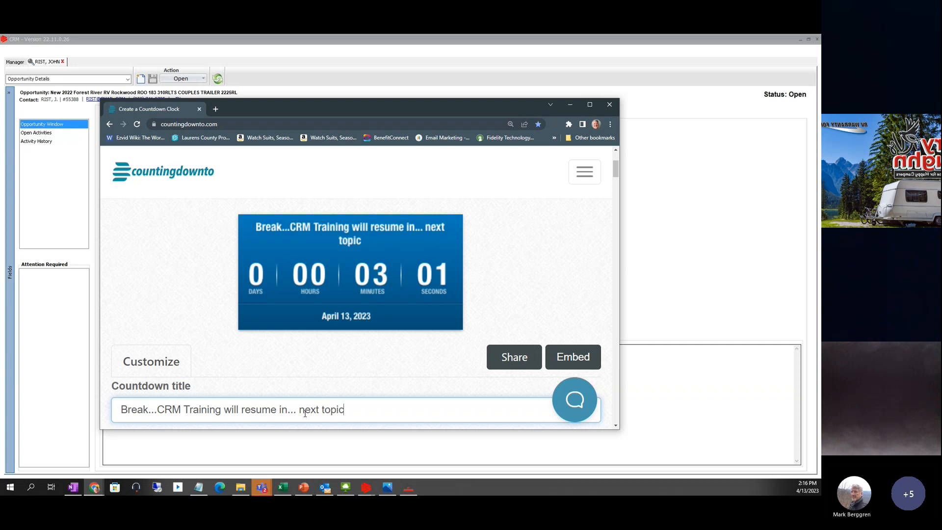
text( "Sales)
text(Quoe)
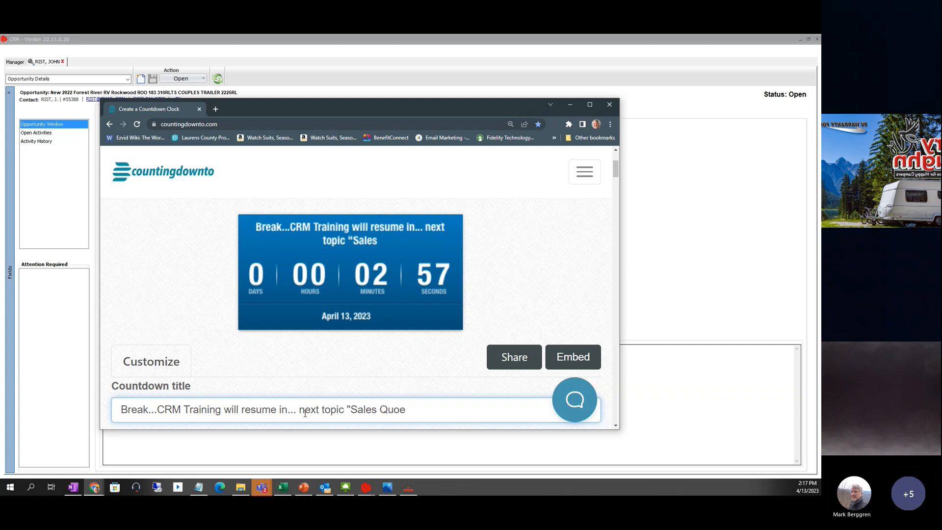
key(BackSpace)
text(tes")
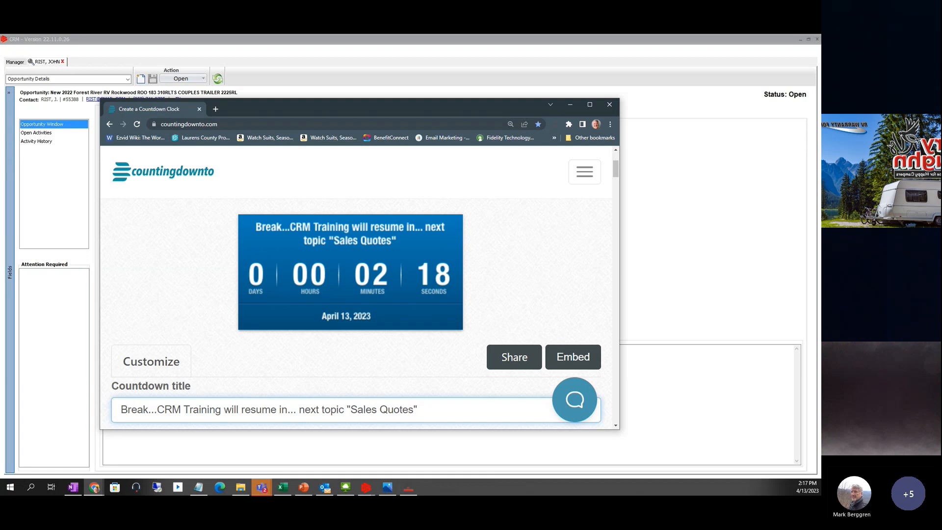
key(alt+Tab)
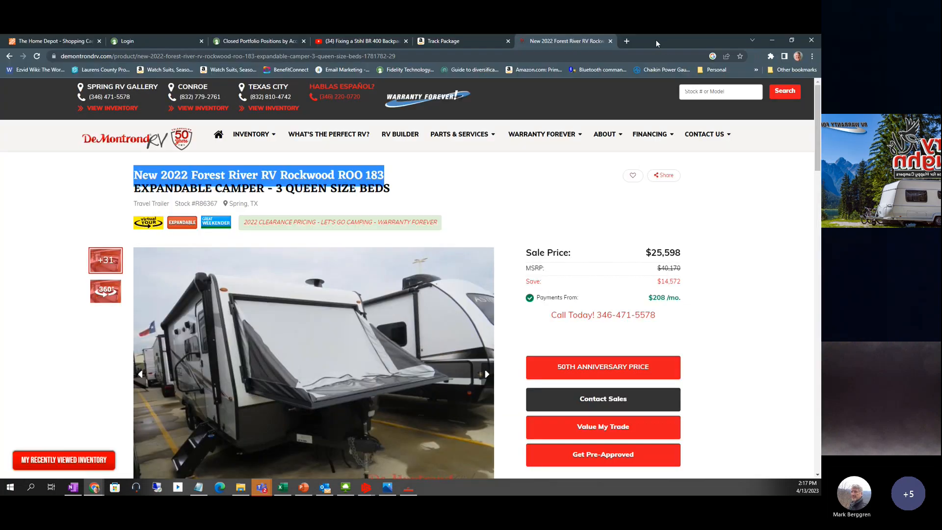
key(alt+Tab)
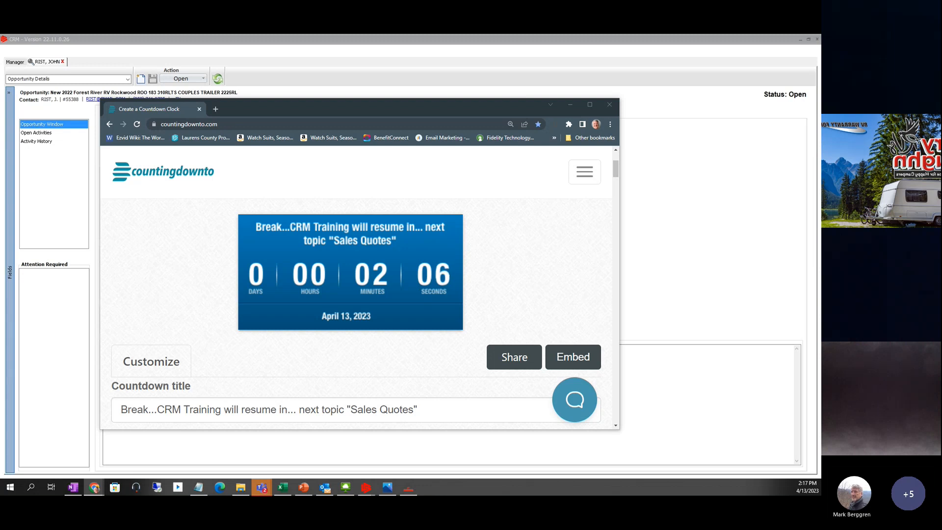
click(417, 410)
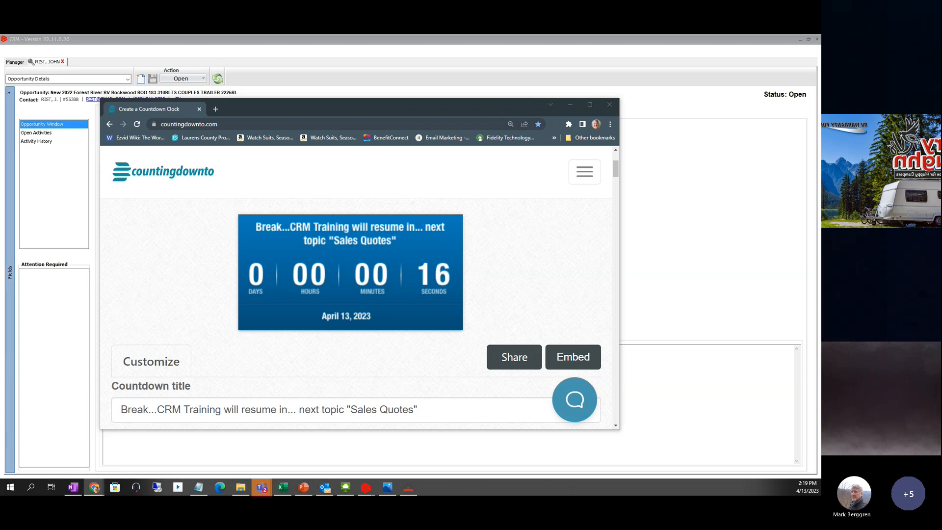
key(alt+Tab)
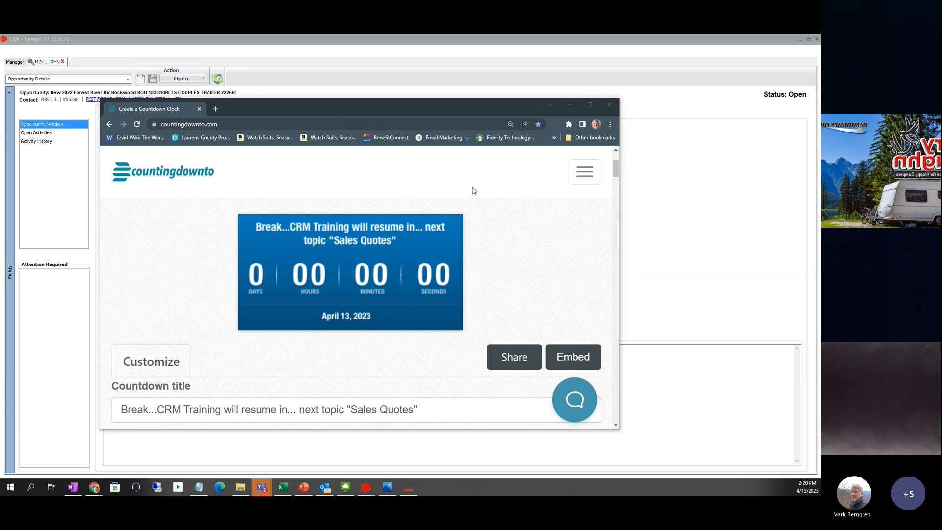
- Close the opportunity record and open the customer's TXC contact from the Contacts manager
click(571, 104)
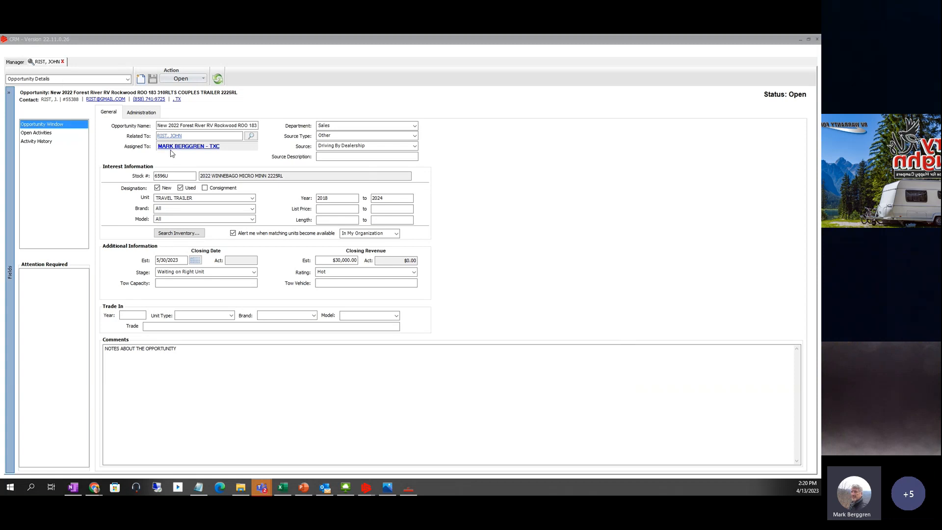
click(63, 62)
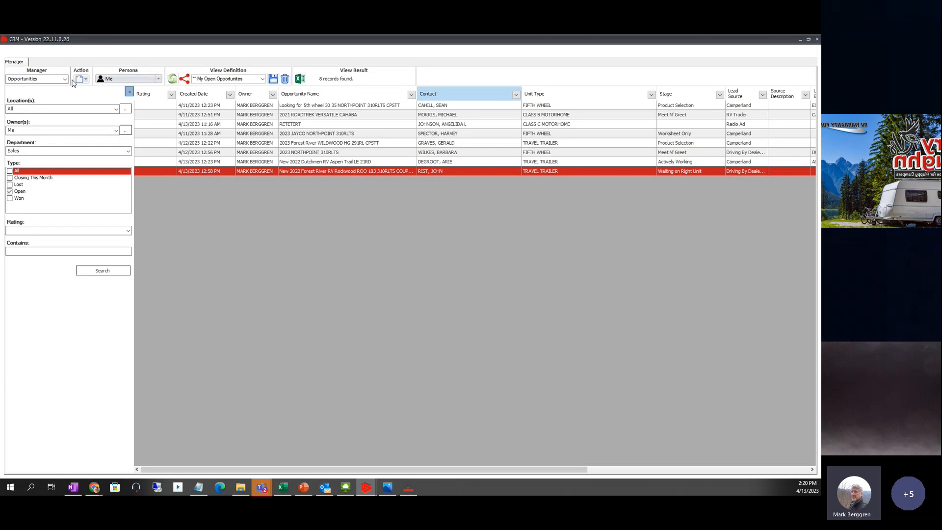
click(65, 80)
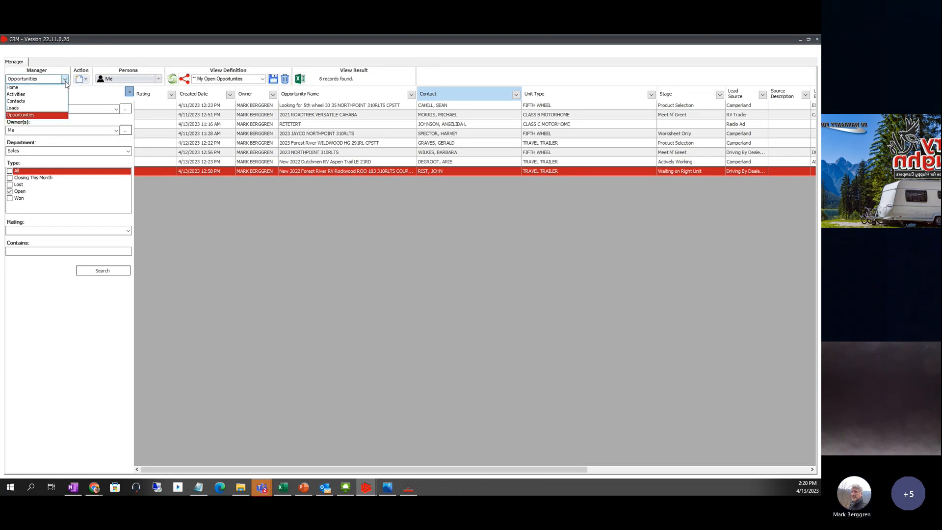
click(23, 102)
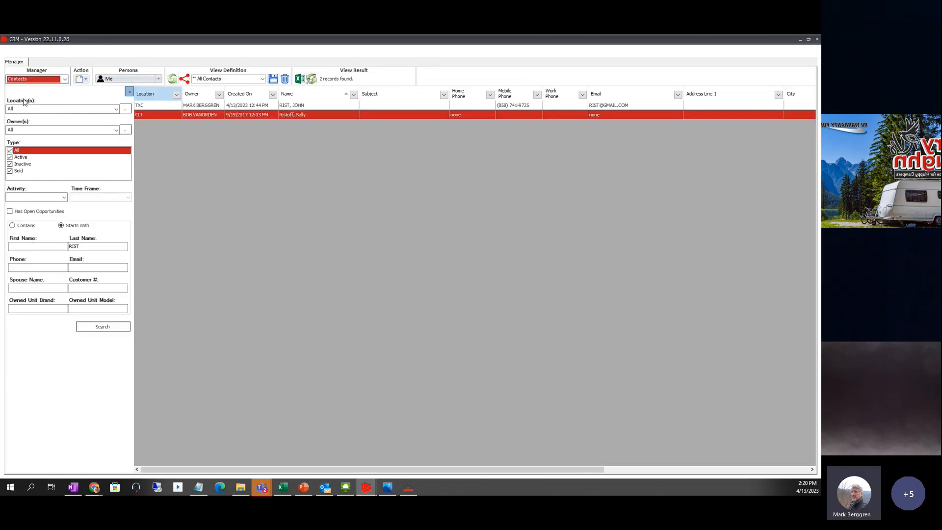
click(248, 107)
double_click(139, 107)
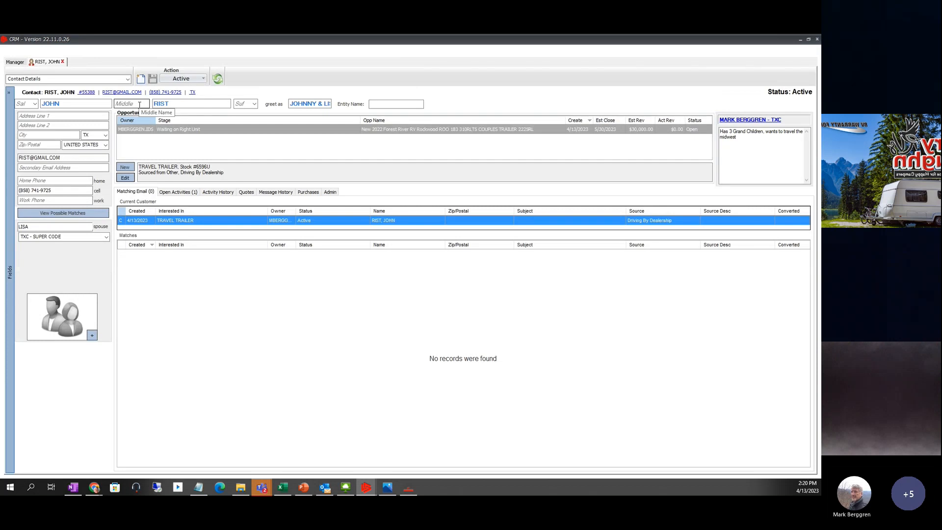
- Open the CALL IN 5 DAYS phone call from the opportunity's open activities
click(127, 178)
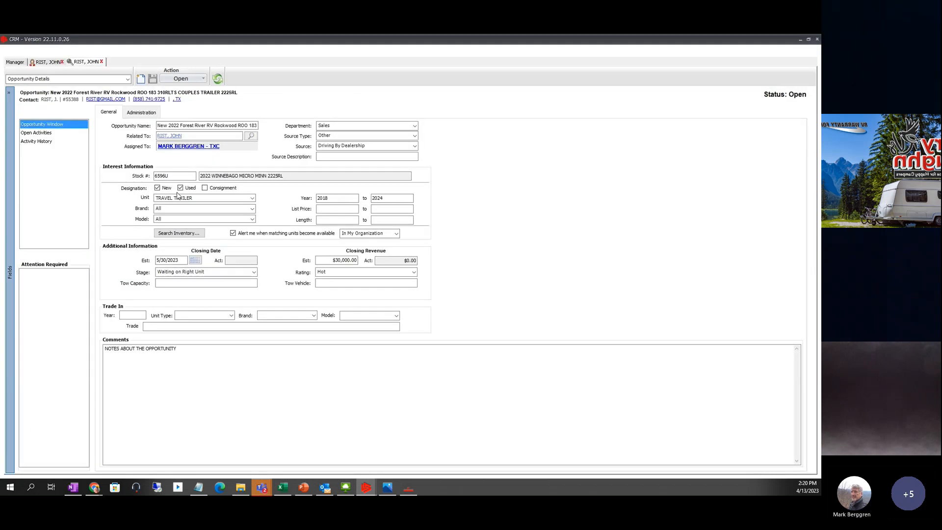
click(46, 133)
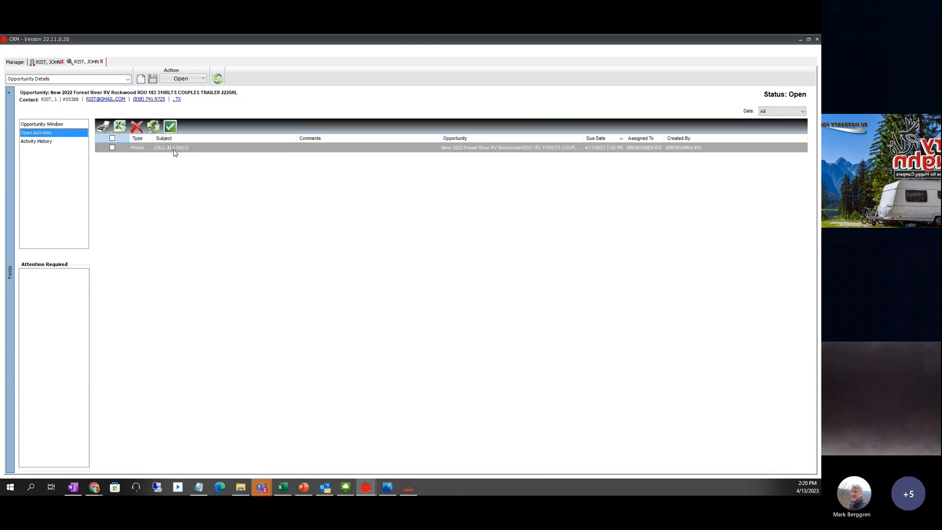
double_click(173, 148)
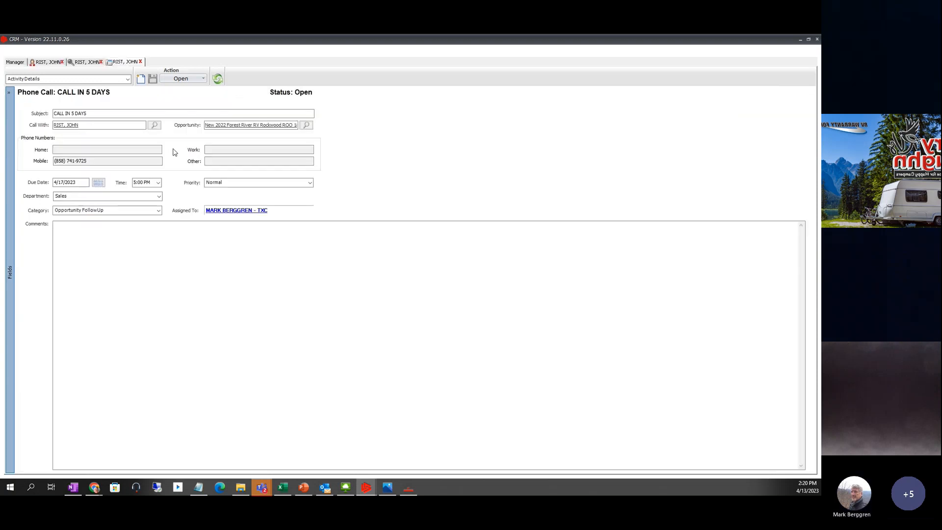
- Switch the Manager view to the Home dashboard
click(16, 62)
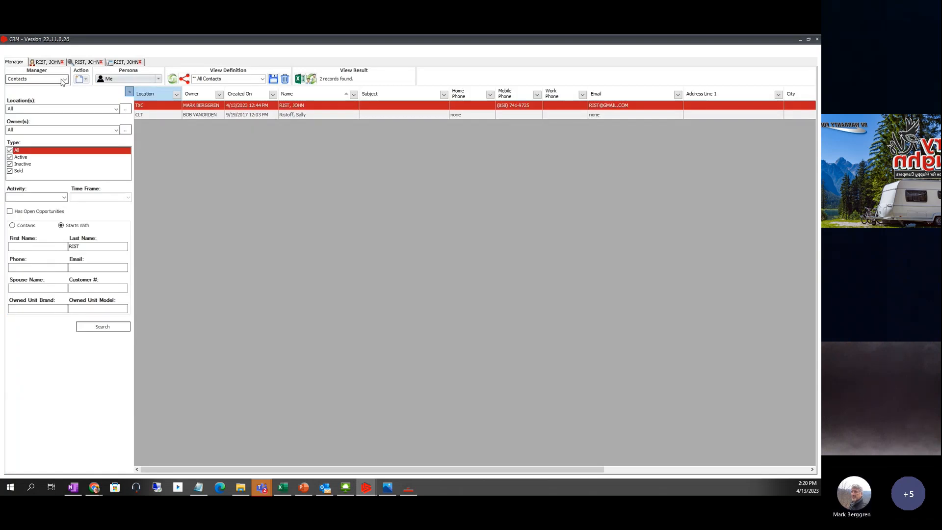
click(65, 79)
click(29, 88)
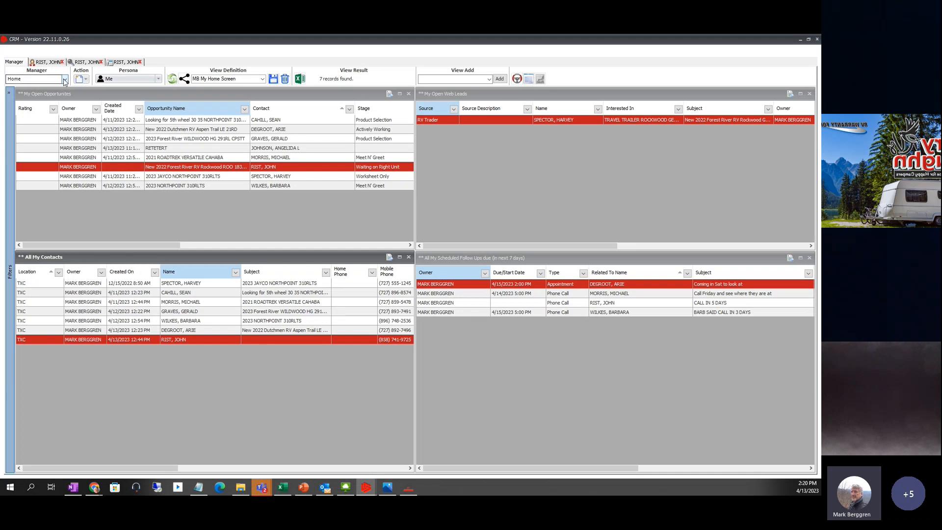
- Set the Manager back to Contacts and show the customer's Contact Details page
click(64, 79)
click(23, 102)
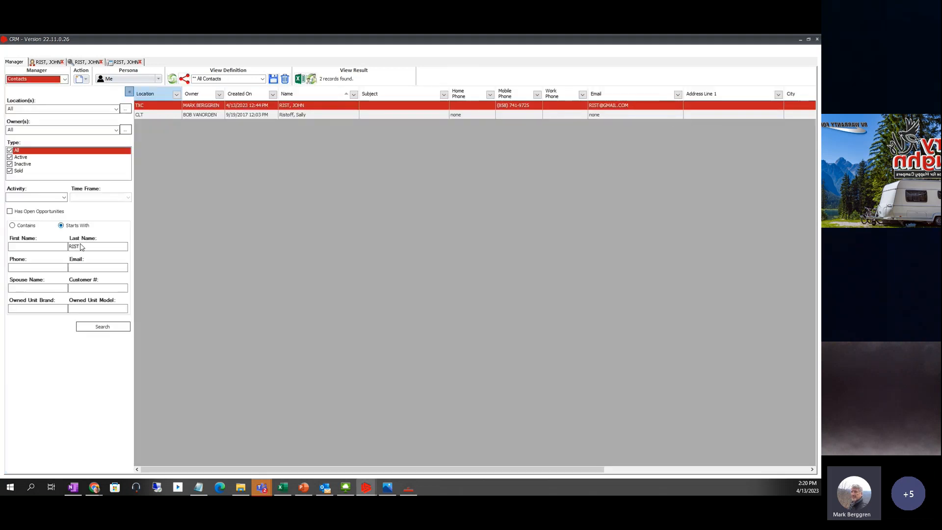
click(78, 248)
click(260, 207)
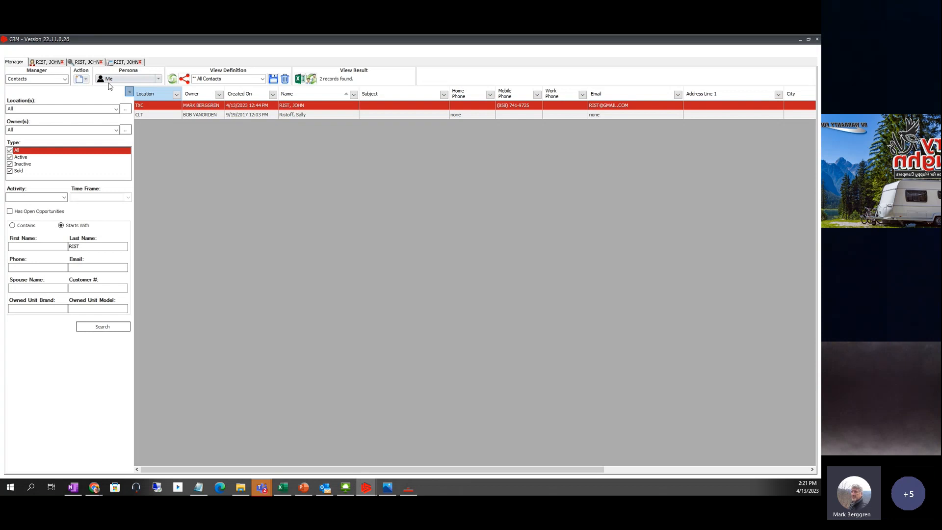
click(87, 80)
click(47, 64)
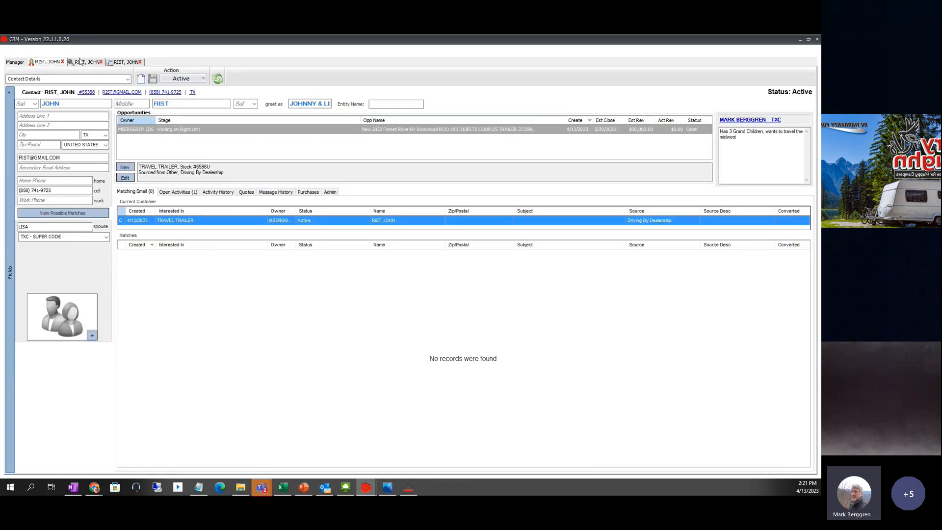
click(203, 79)
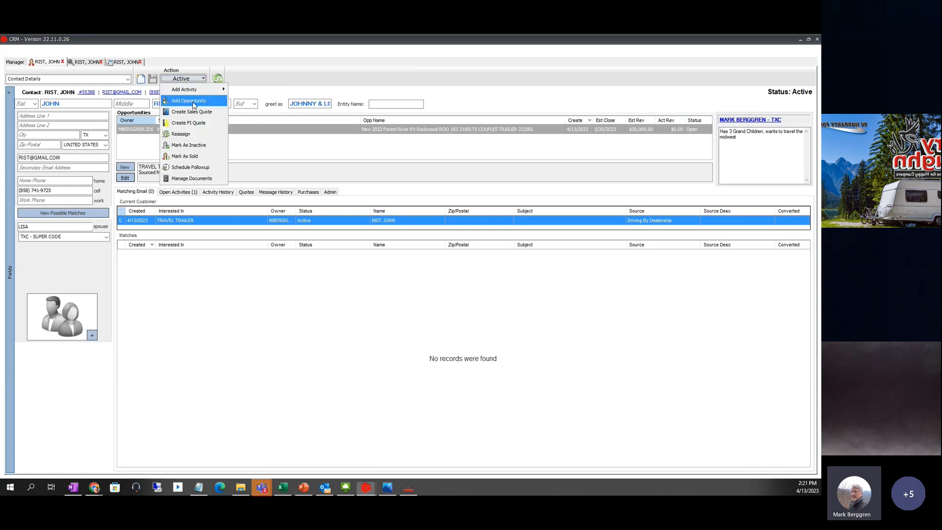
- Go to the stock 6596U opportunity, check its open activities, and return to general details
click(95, 62)
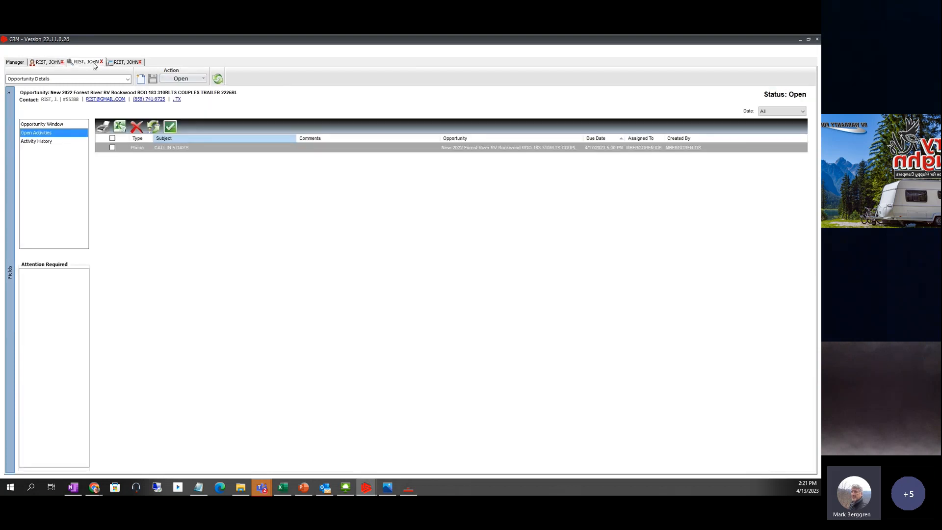
click(55, 125)
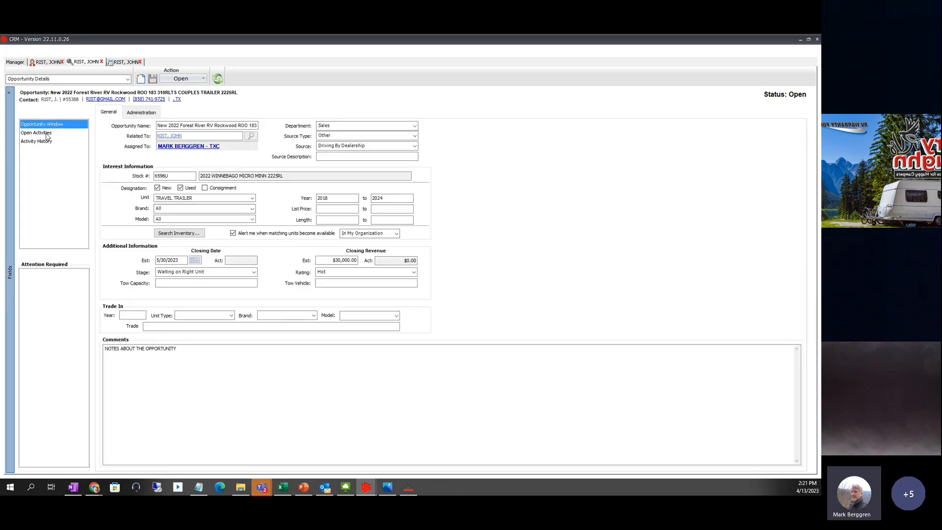
click(48, 133)
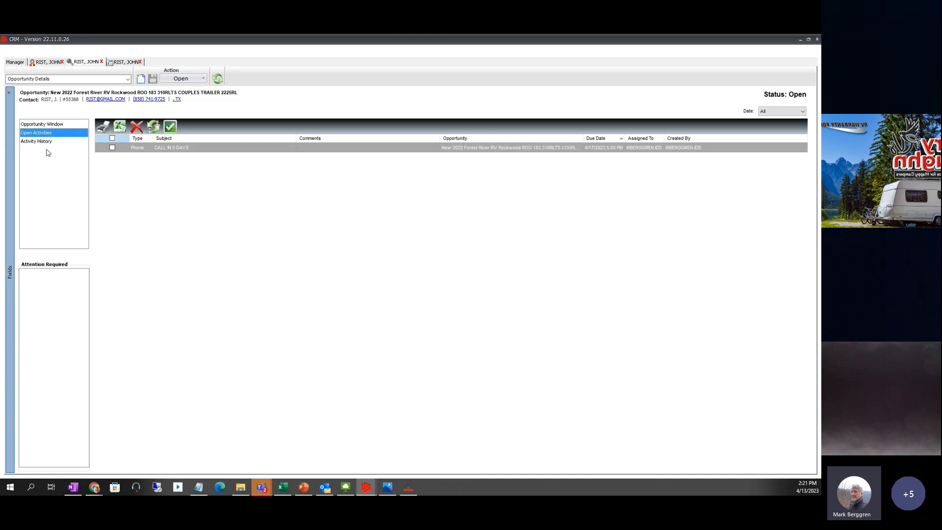
click(55, 125)
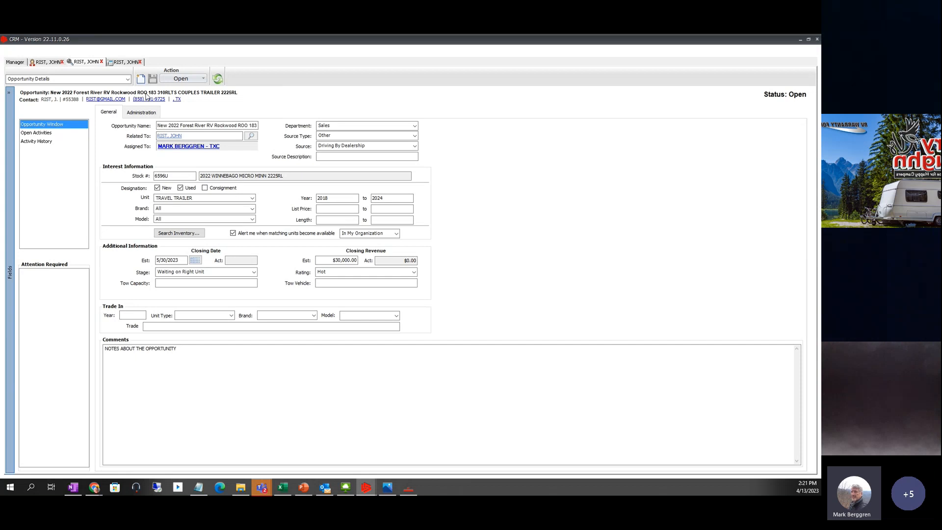
- Compare the CALL IN 5 DAYS phone call with the opportunity, then close the phone call tab
click(203, 78)
mouse_move(201, 92)
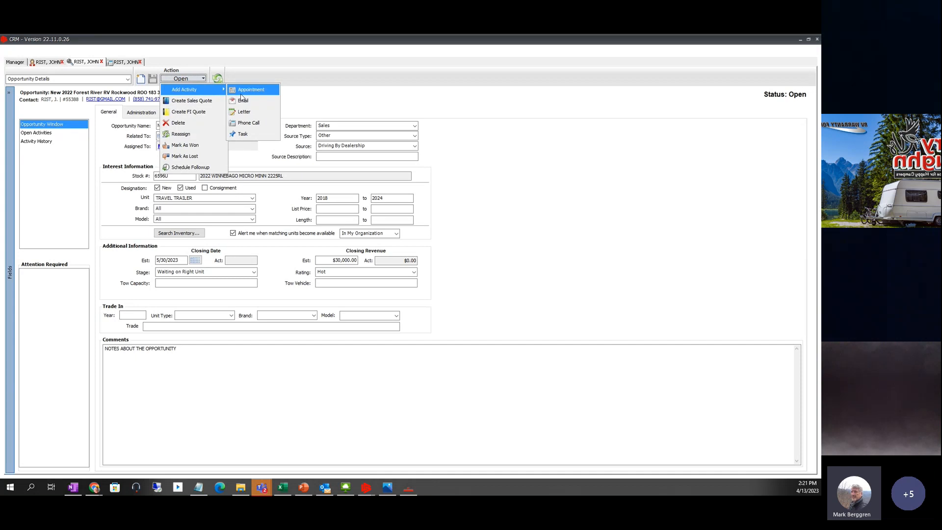
click(121, 64)
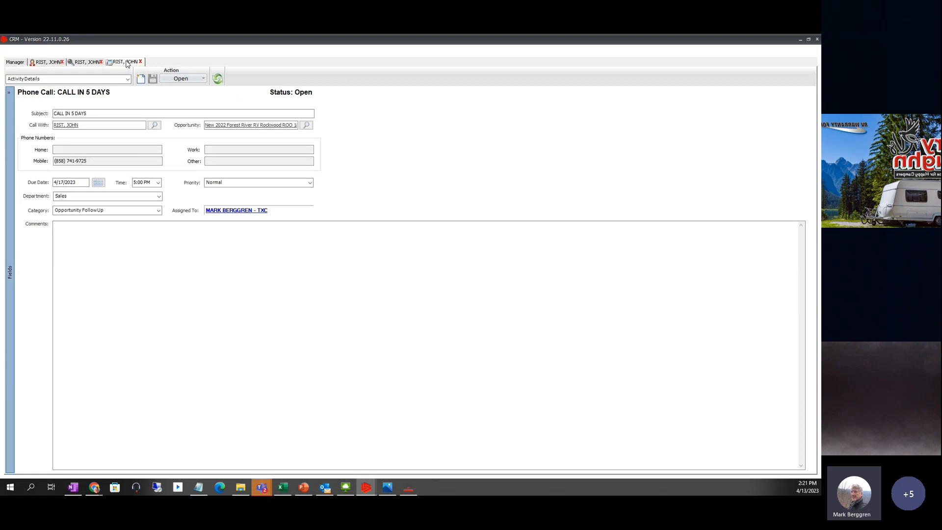
click(95, 63)
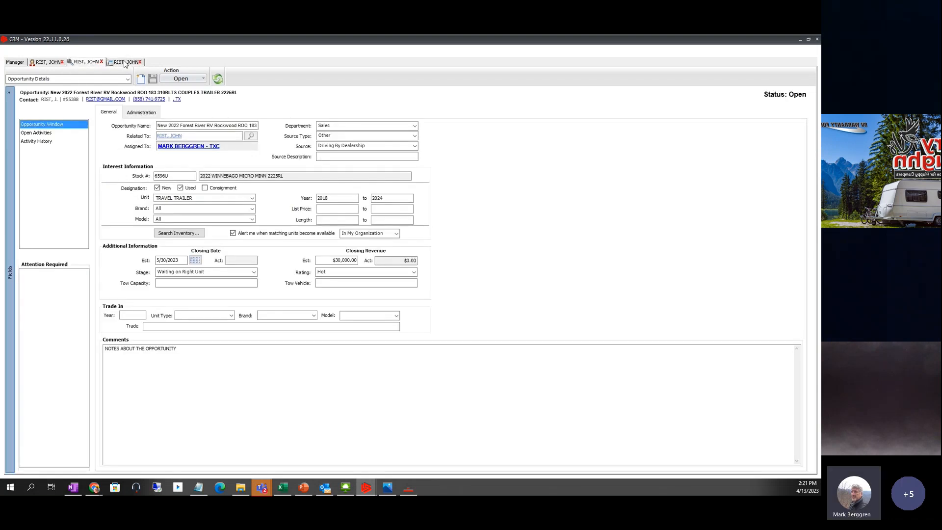
click(125, 63)
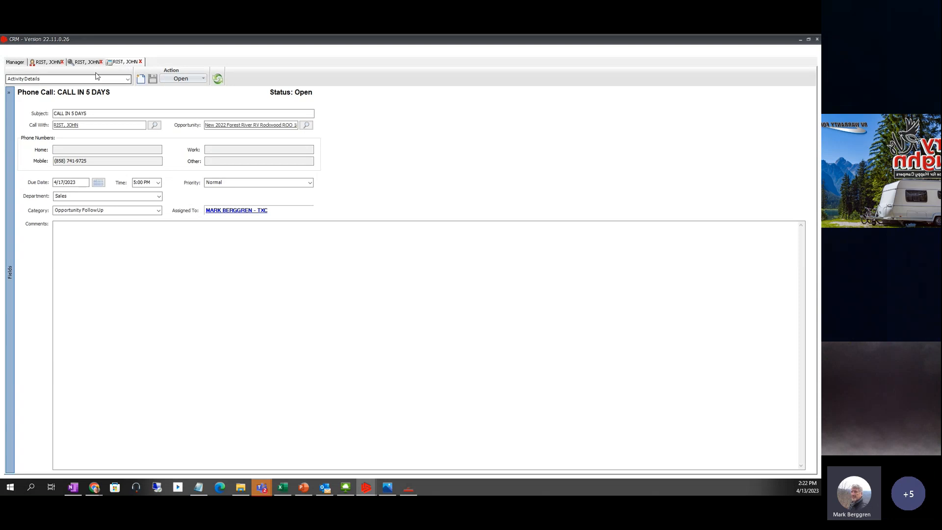
click(83, 63)
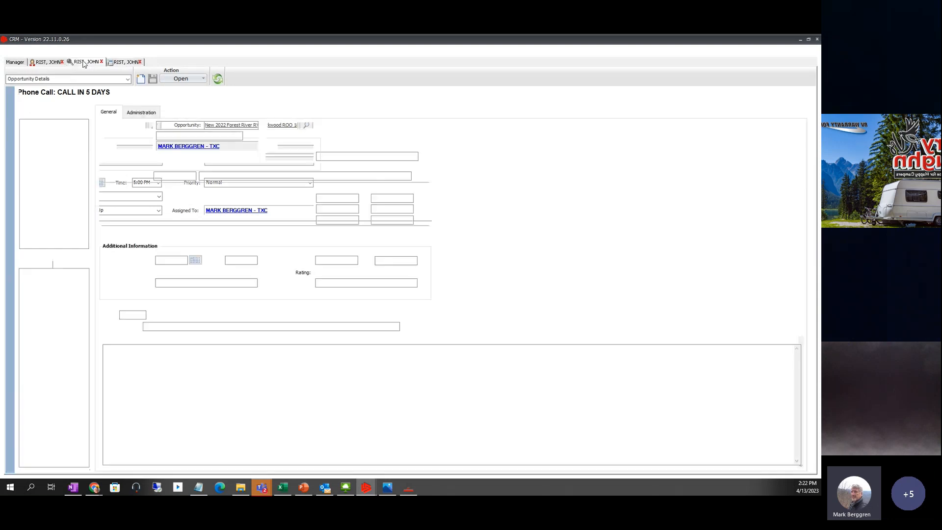
click(125, 62)
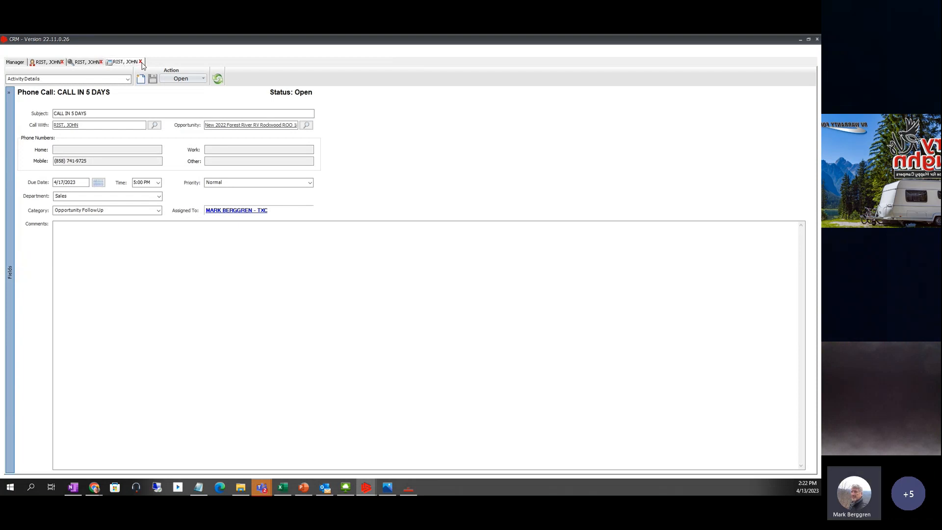
click(141, 62)
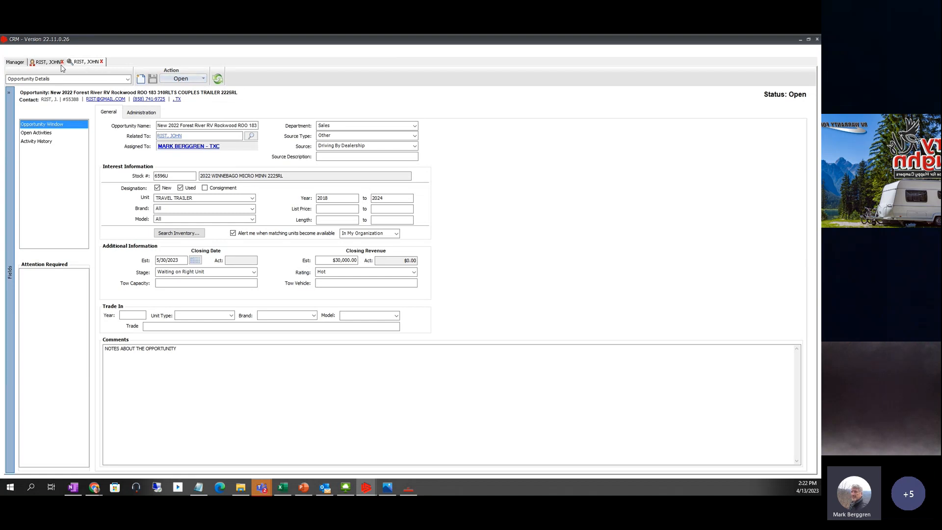
- Create a new sales quote from the travel trailer opportunity's Action list
click(203, 78)
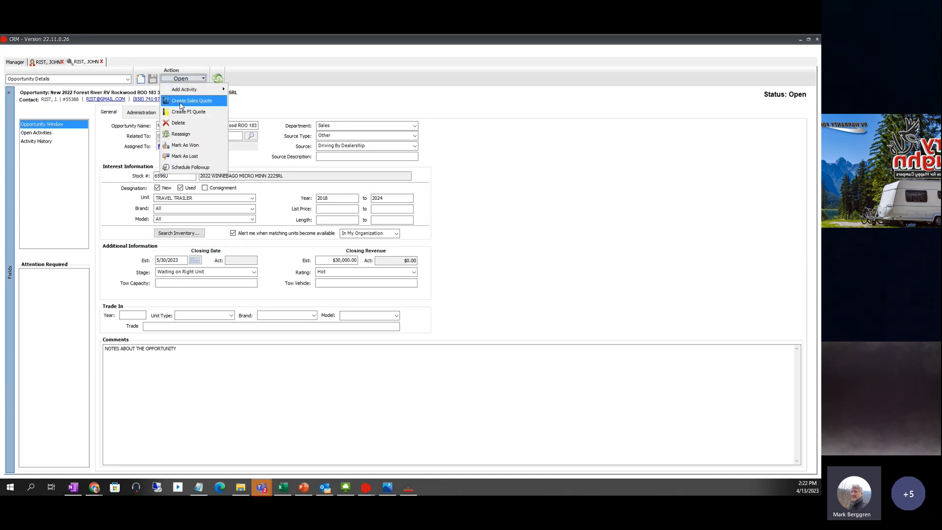
click(133, 58)
click(45, 64)
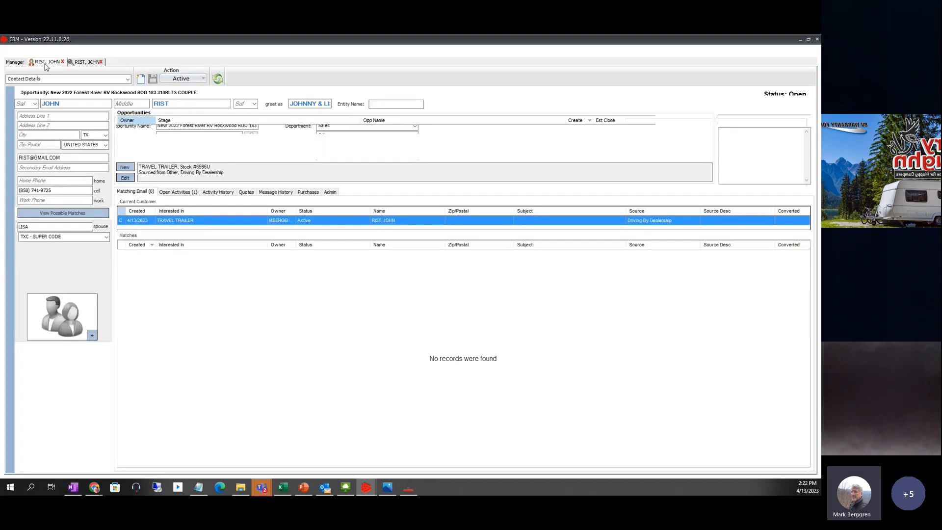
click(199, 79)
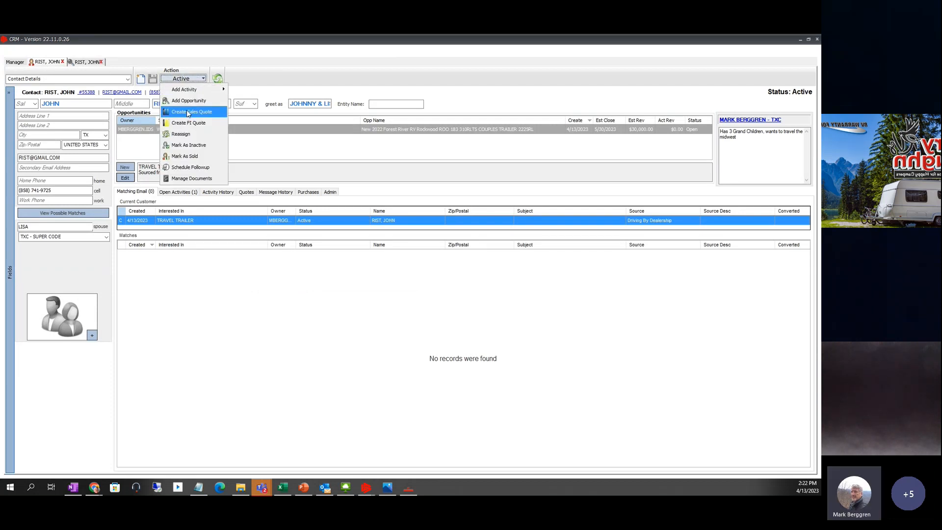
click(81, 63)
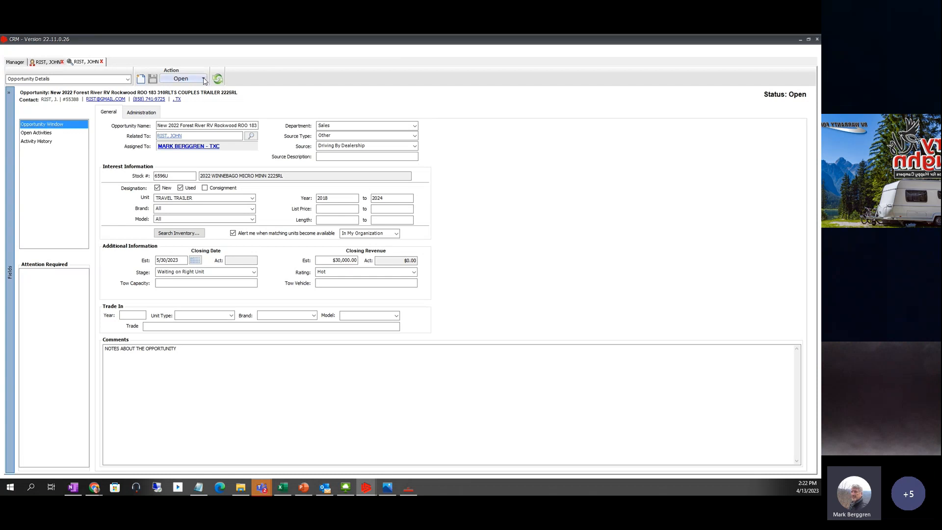
click(205, 81)
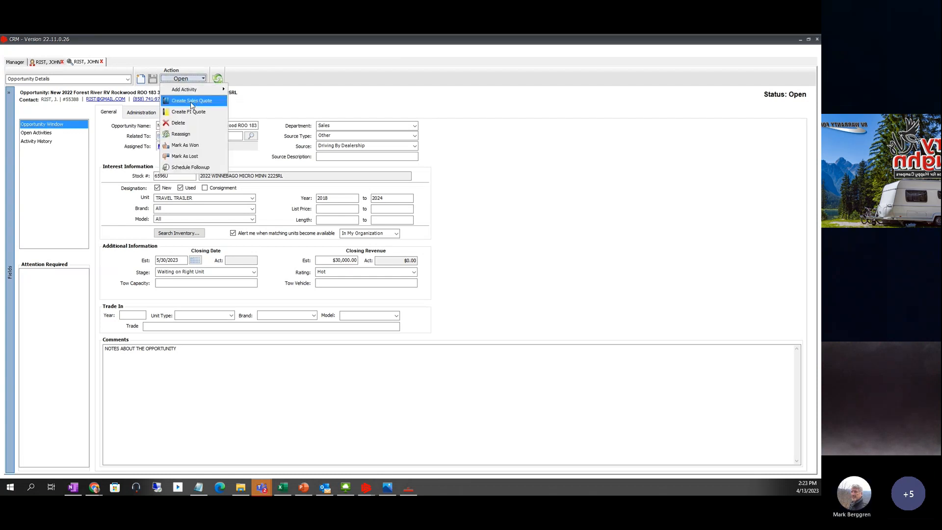
click(190, 101)
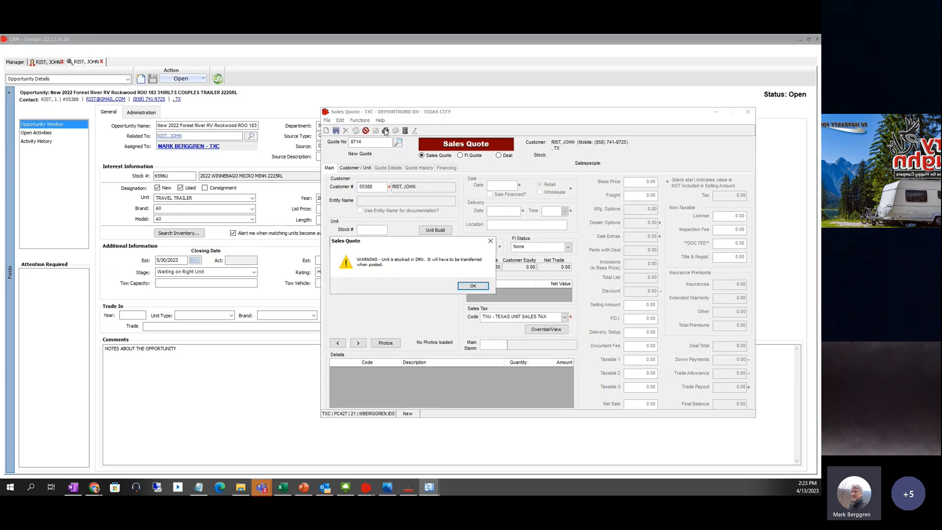
- Move the DRV stock warning aside and acknowledge it so stock 6596U loads into the quote
drag(402, 243, 429, 338)
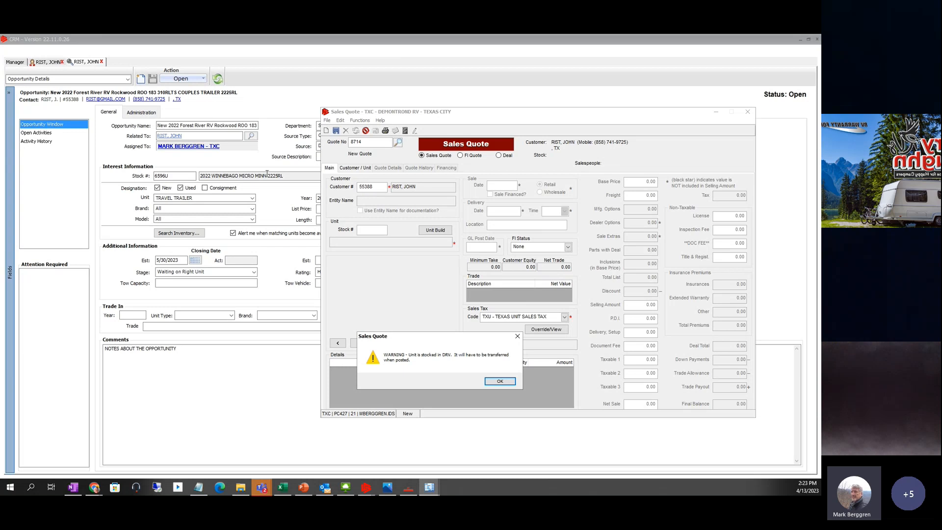
drag(415, 343, 463, 180)
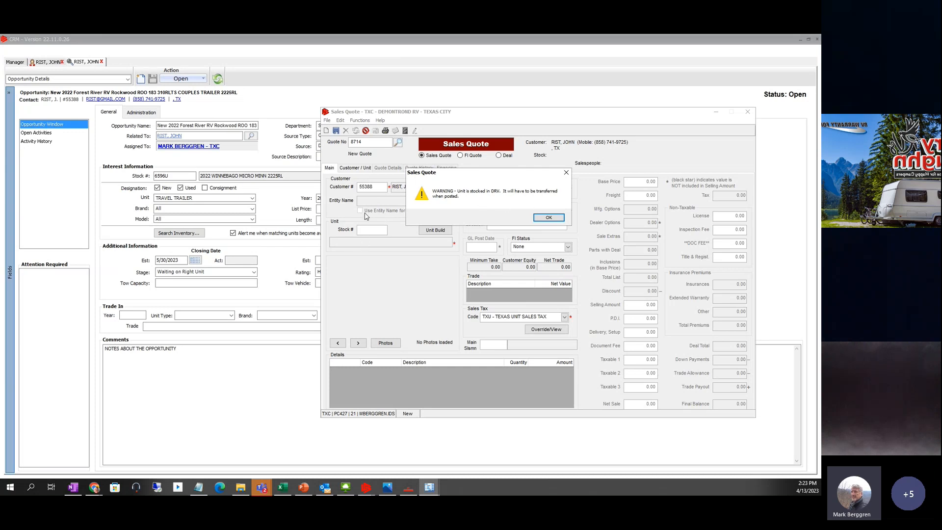
click(549, 218)
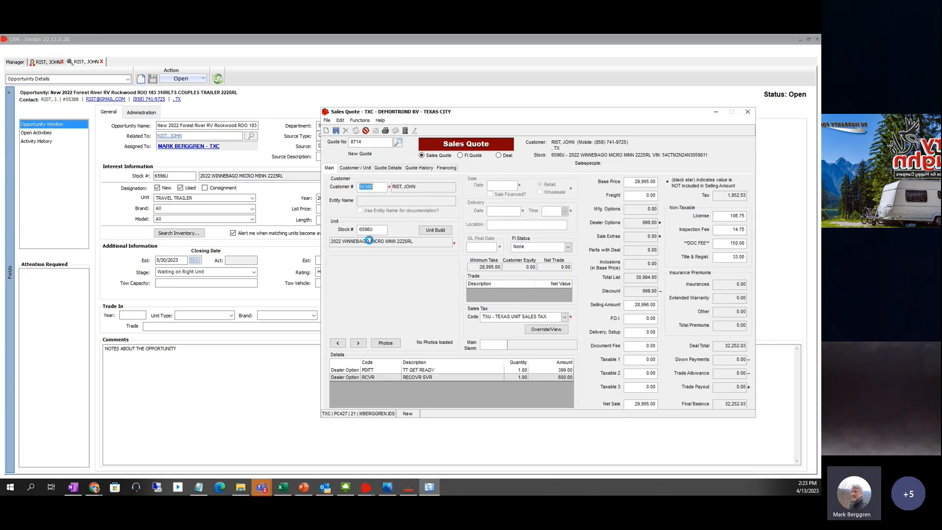
drag(591, 118, 509, 106)
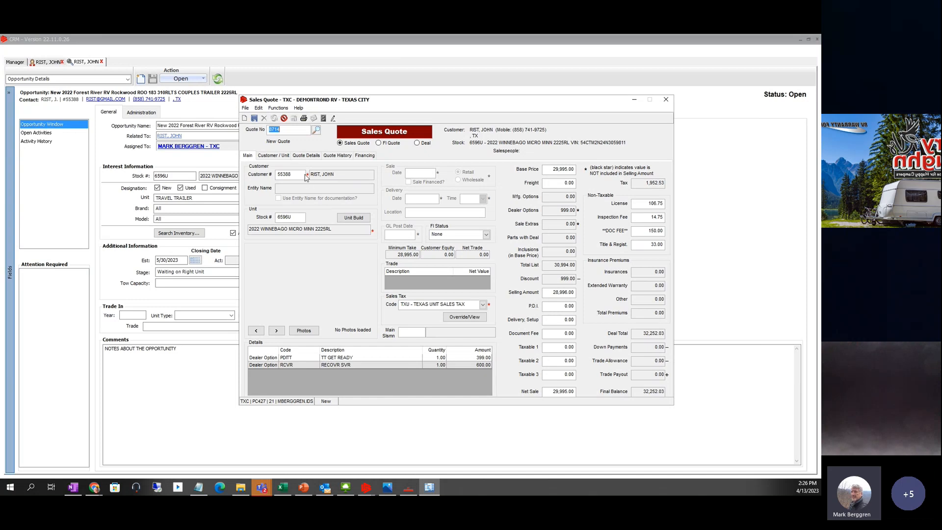
- Save the quote, dismiss the update confirmation, and select the Selling Amount field
click(254, 119)
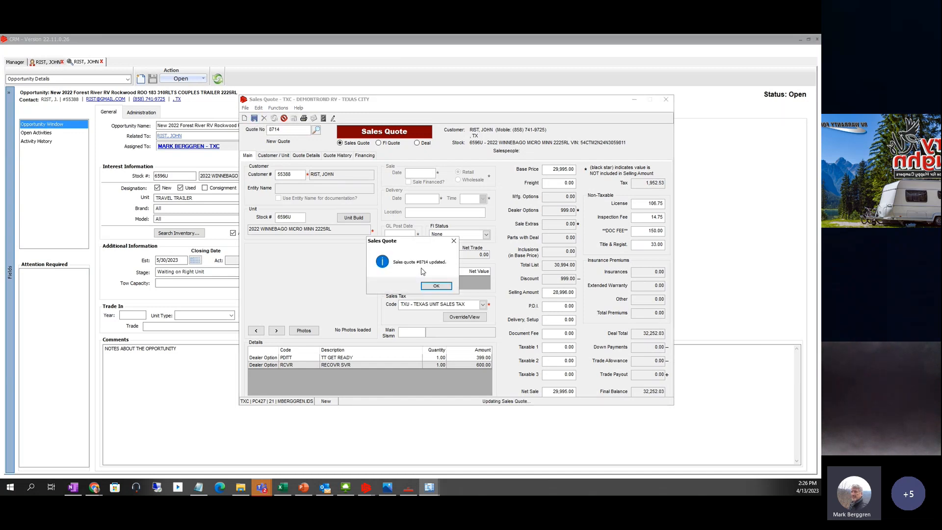
click(436, 286)
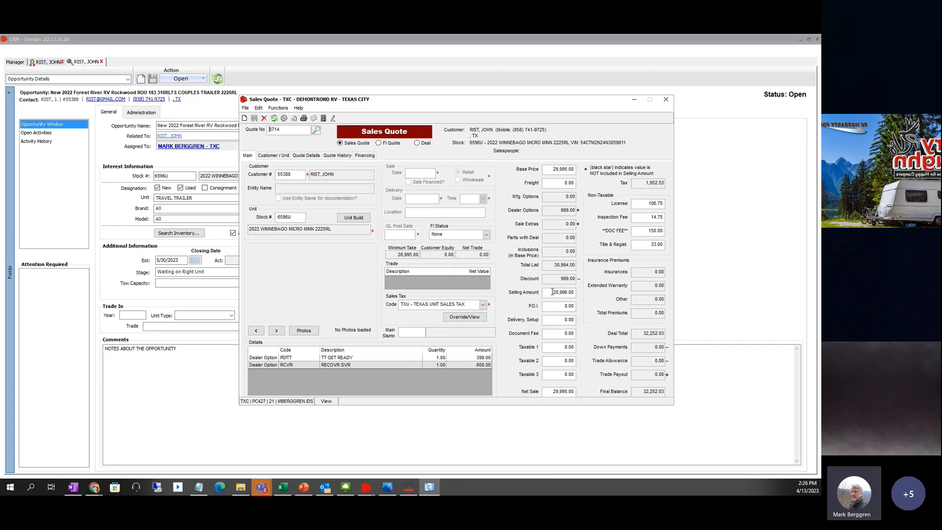
click(552, 292)
click(552, 307)
- Enter 25000 as the Selling Amount, recalculating a 4,995.00 discount and 27,995.91 total
click(549, 293)
text(25000)
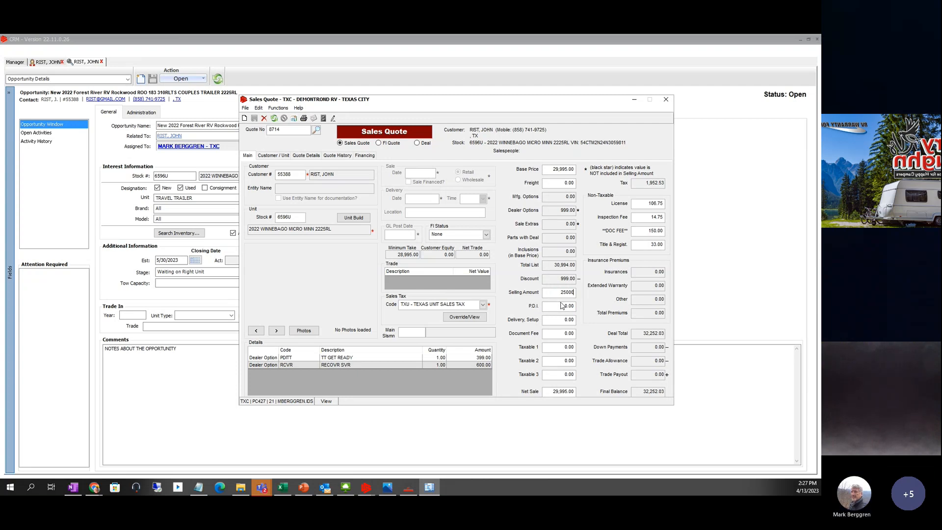
click(564, 307)
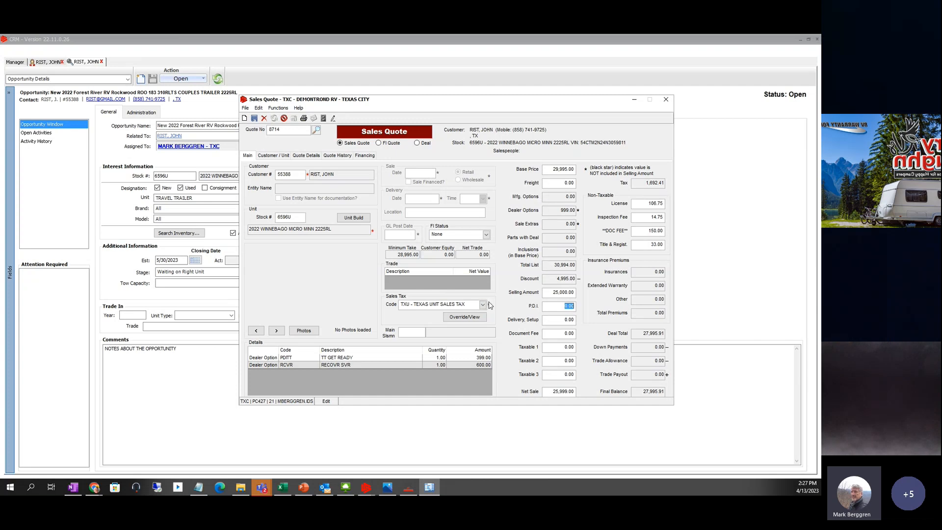
- Choose OOS - OUT OF STATE as the sales tax code, dropping tax to 0.00
click(483, 305)
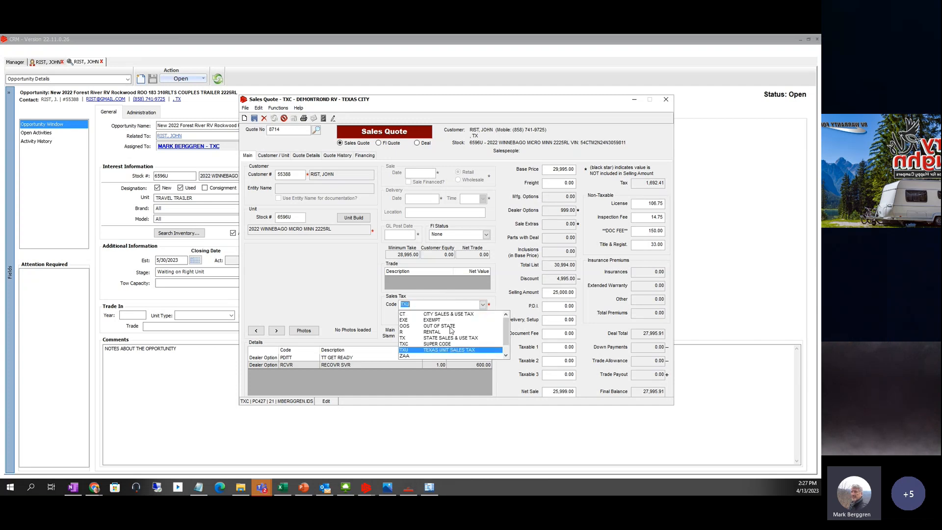
click(447, 328)
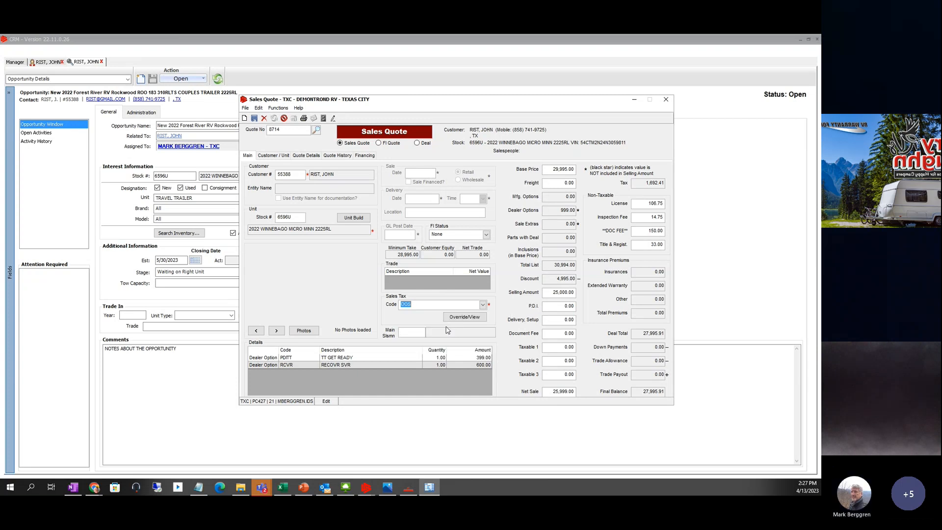
click(450, 319)
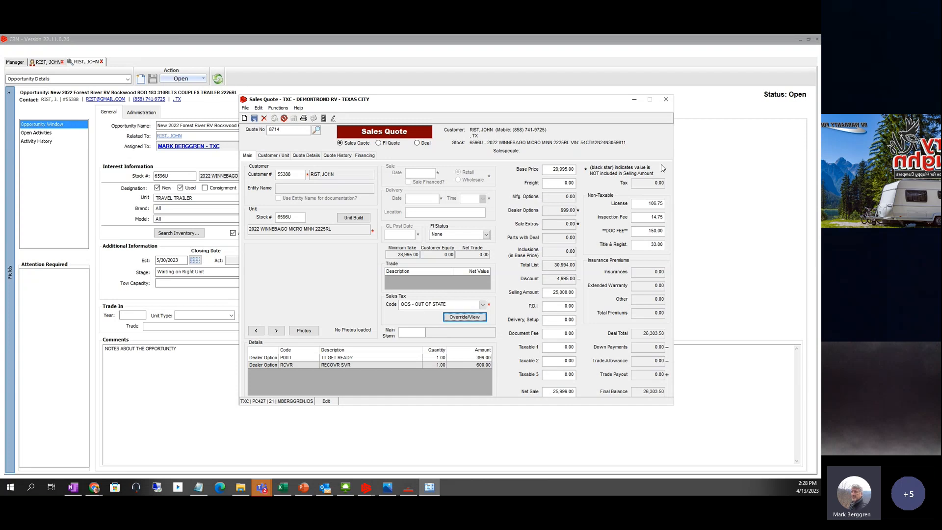
- Override the OOS tax amount to 500.00, then reopen Override/View to verify it
click(462, 317)
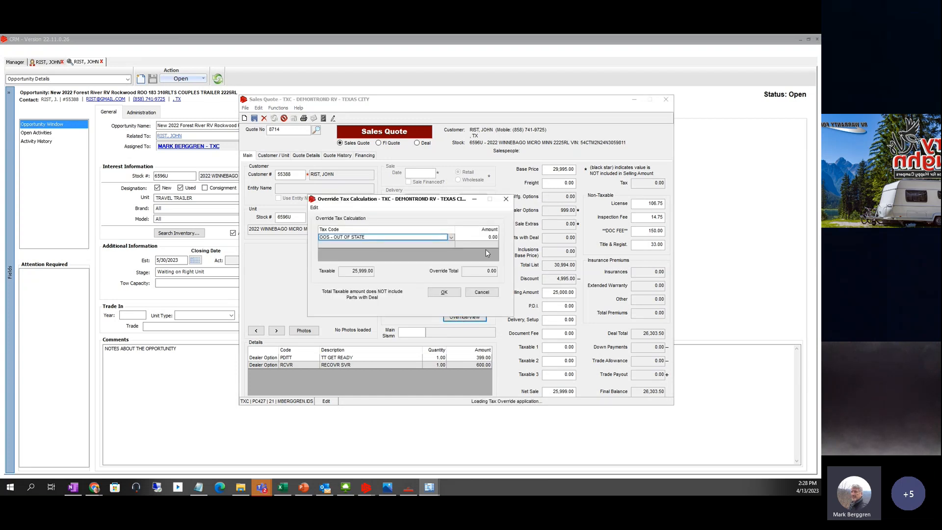
click(491, 239)
text(5)
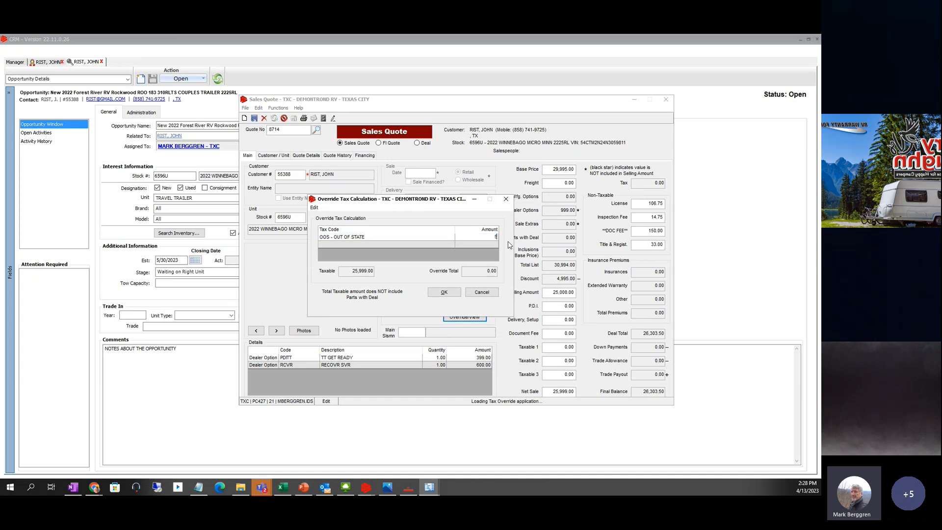
text(00)
key(Tab)
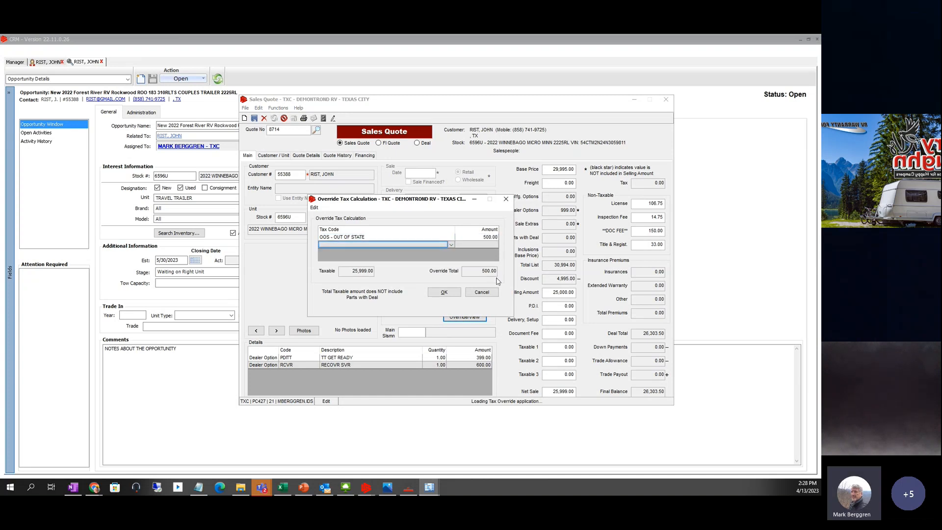
click(445, 292)
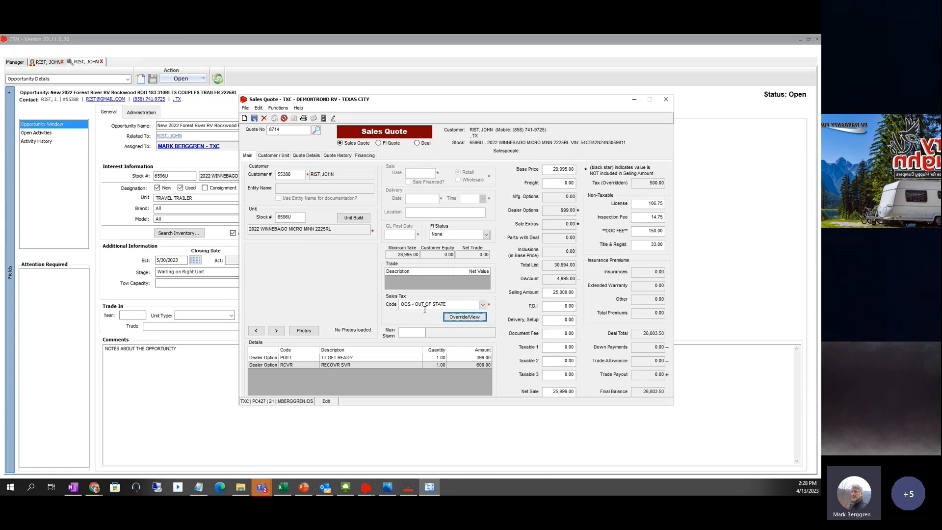
click(465, 318)
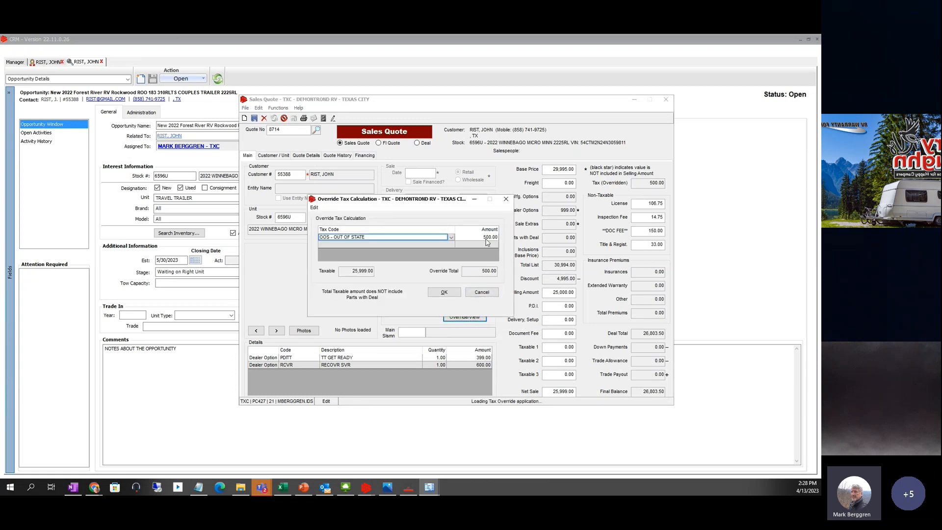
click(443, 293)
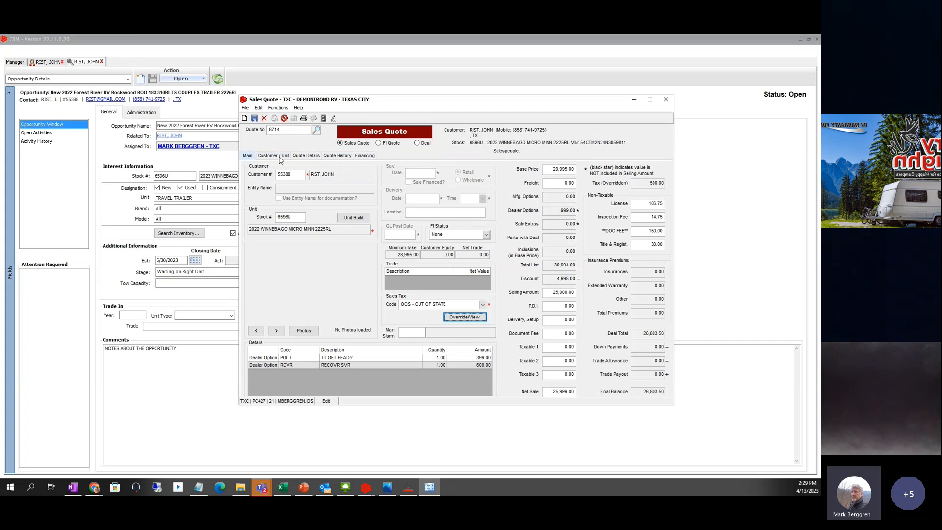
- Show the quote's customer details and unit 6596U, a 2022 Micro Minn 2225RL trailer
click(276, 156)
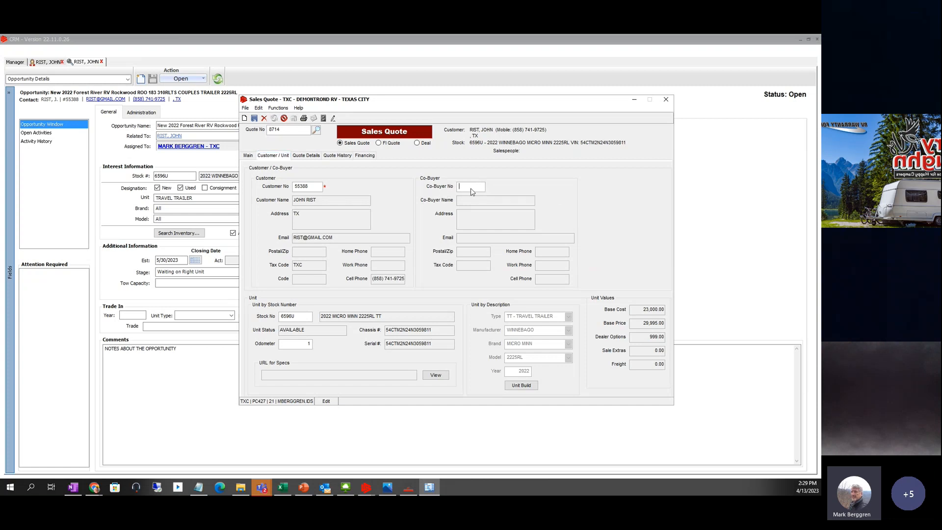
- Start a new co-buyer and enter the buyer's full address: 123 MAIN ST, city GSC, state and zip
right_click(471, 189)
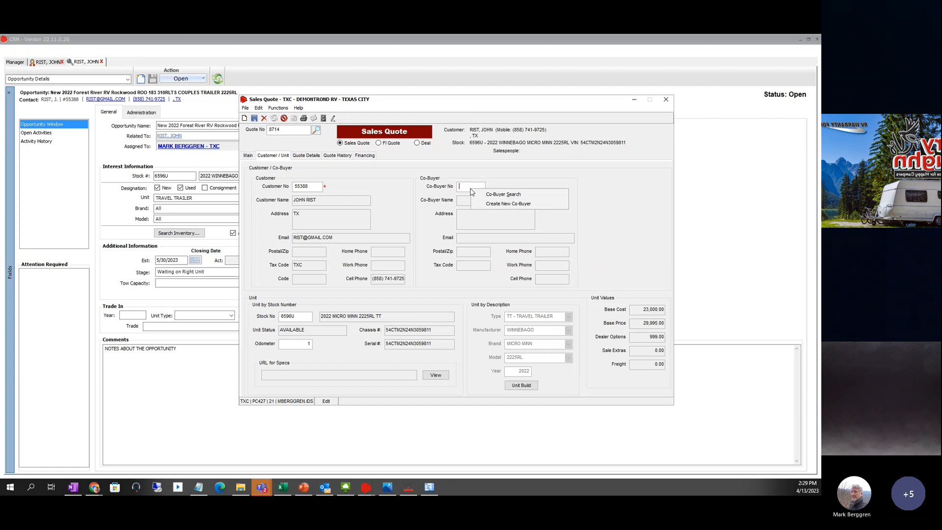
click(493, 205)
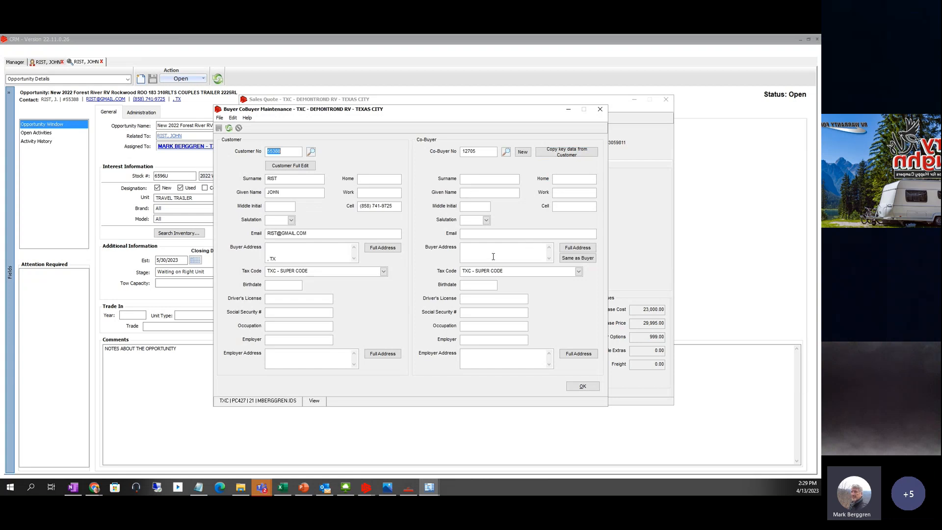
click(379, 249)
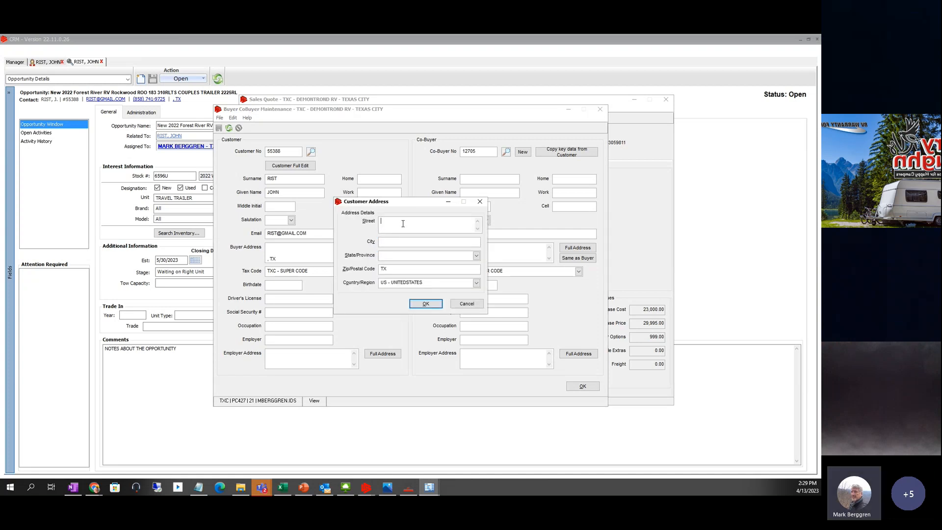
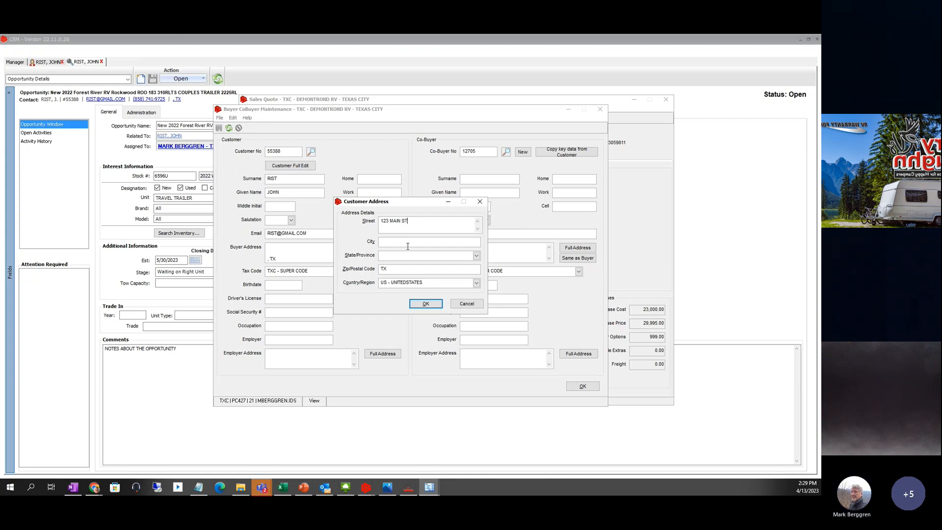
click(393, 241)
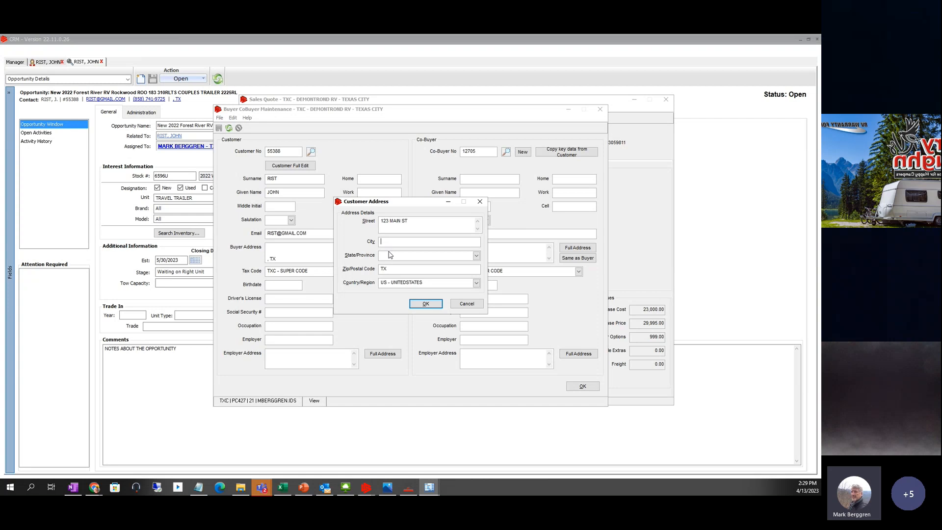
text(GRAY COURT)
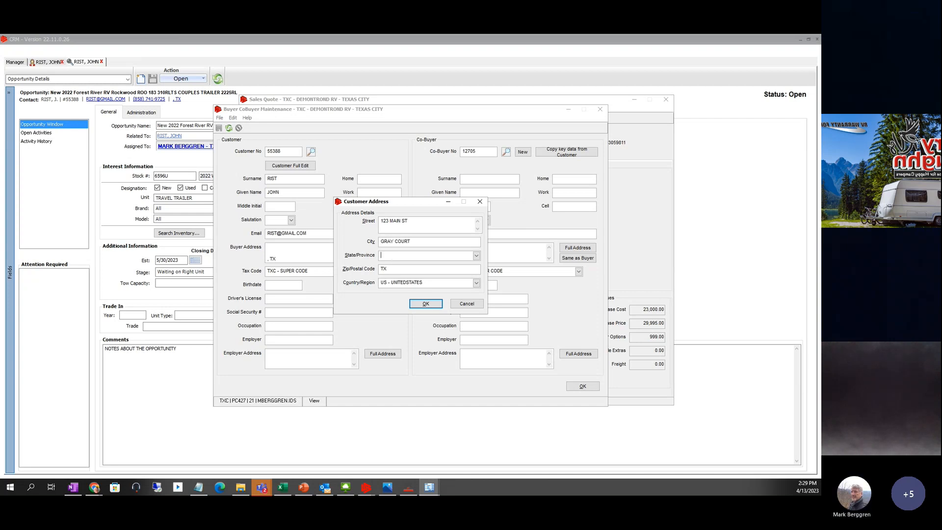
text(SC)
key(Tab)
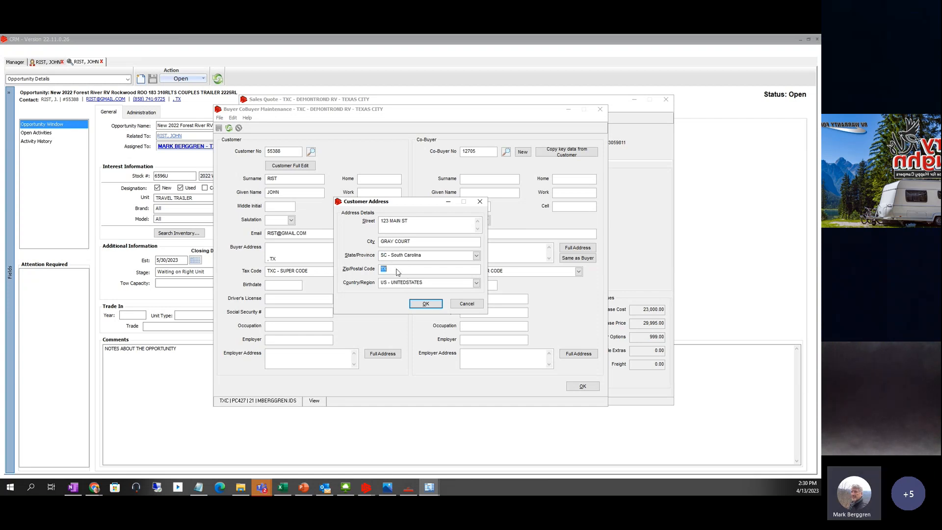
text(29645)
click(425, 303)
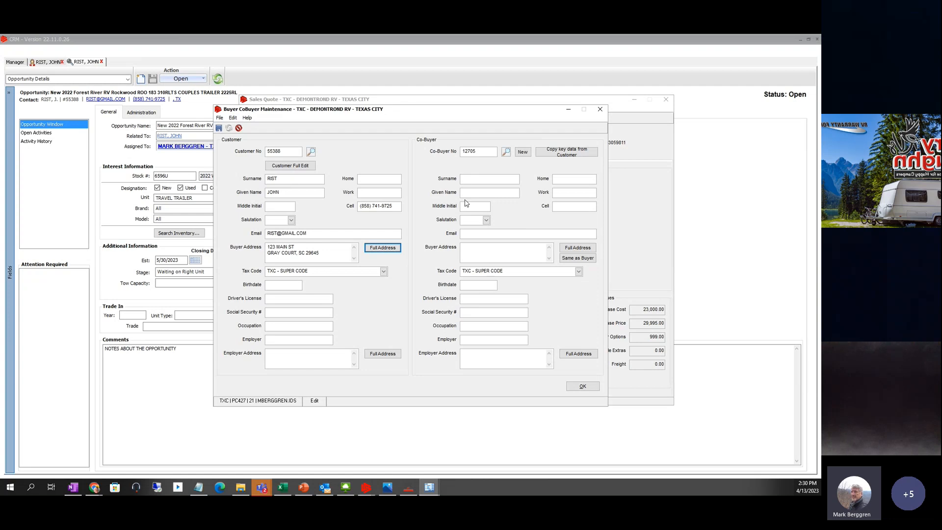
- Copy key data from the customer, then cancel the co-buyer past the Invalid Co-Buyer error
click(565, 152)
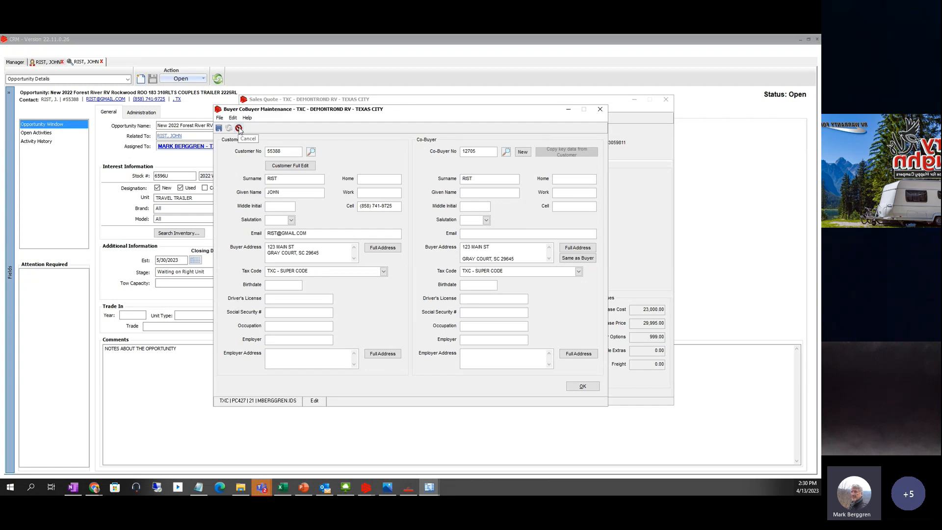
click(239, 129)
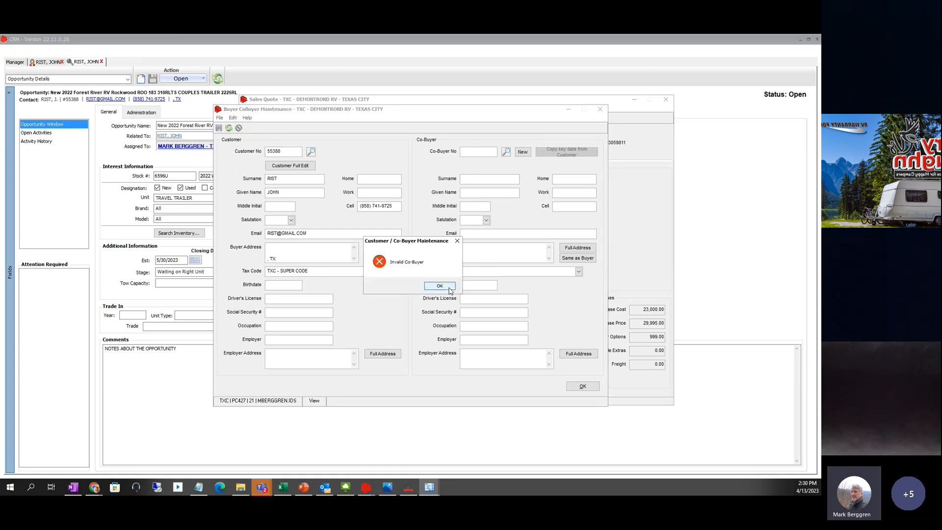
click(442, 286)
click(600, 109)
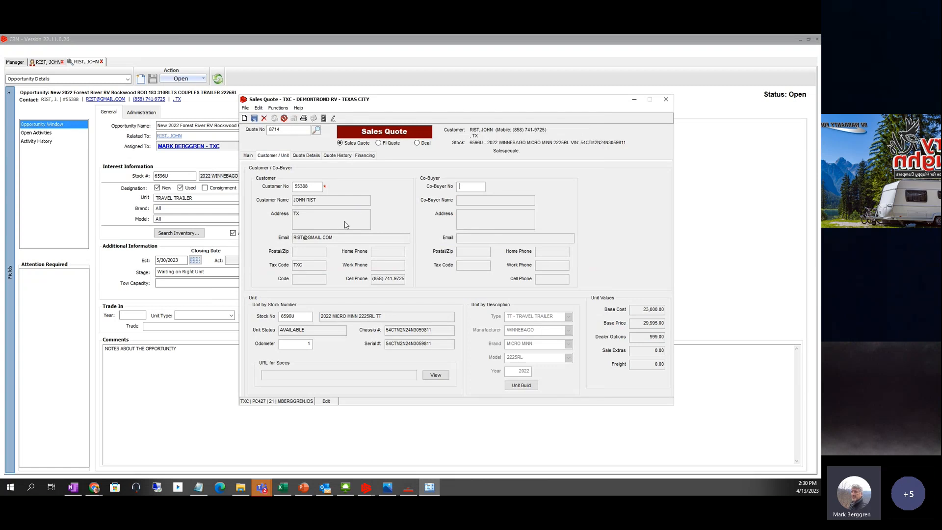
- On Quote Details, check the customer's owned units and find none on file
click(306, 157)
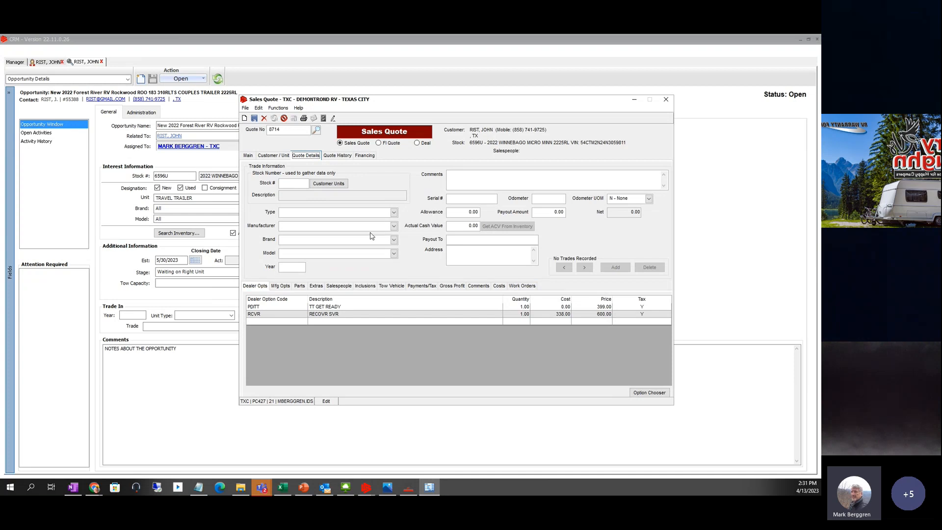
click(319, 185)
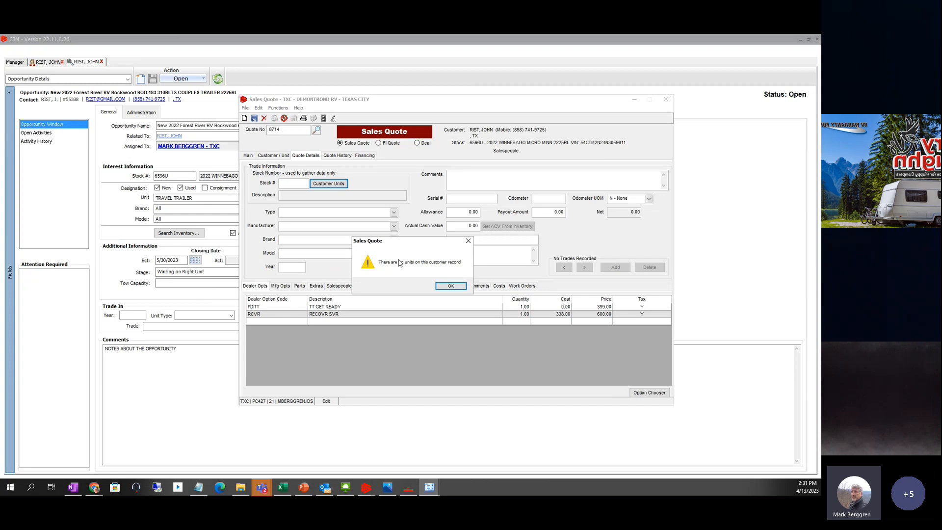
click(448, 286)
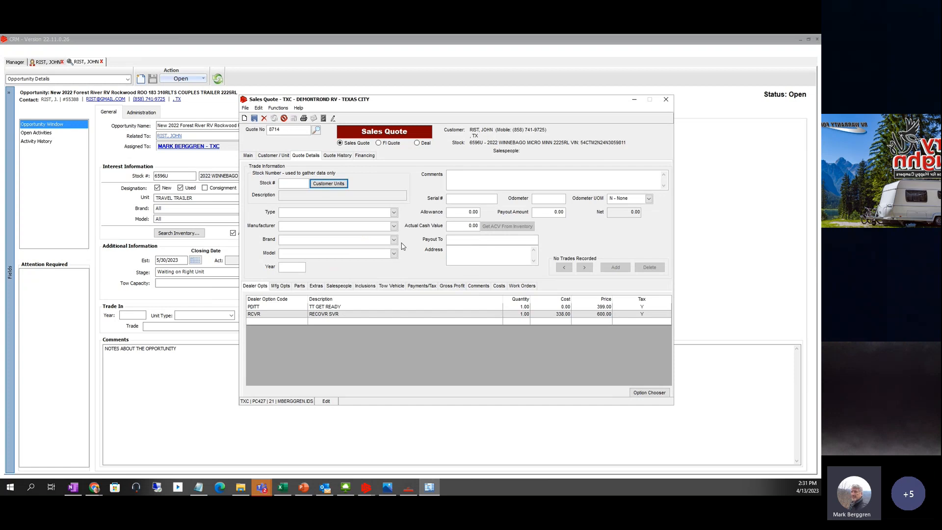
- Enter a TT trade-in with manufacturer FOREST RIVER and brand VIBE
click(394, 213)
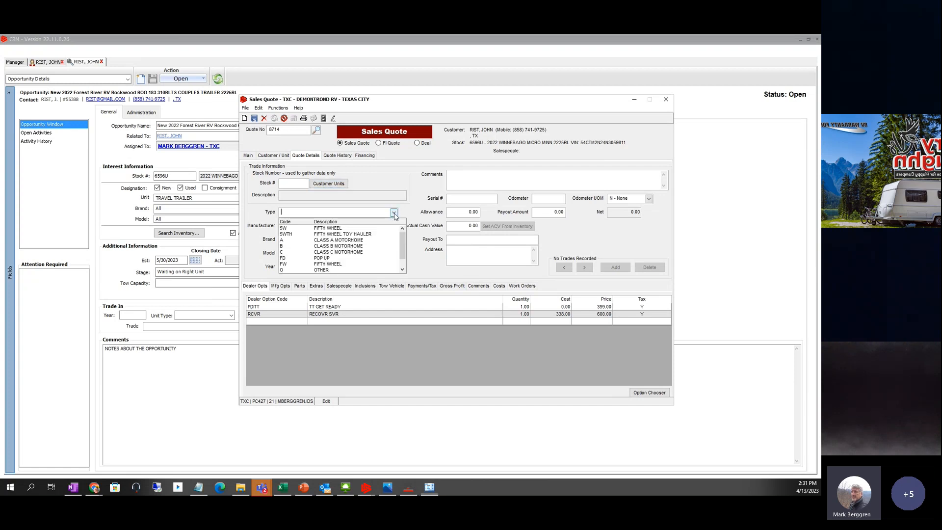
scroll(336, 265, down, 1)
click(332, 266)
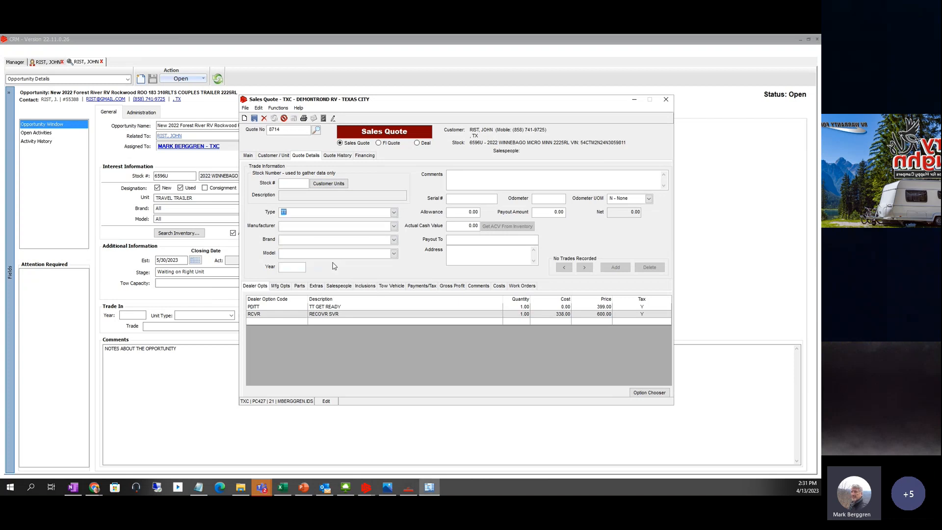
click(292, 225)
text(FOR)
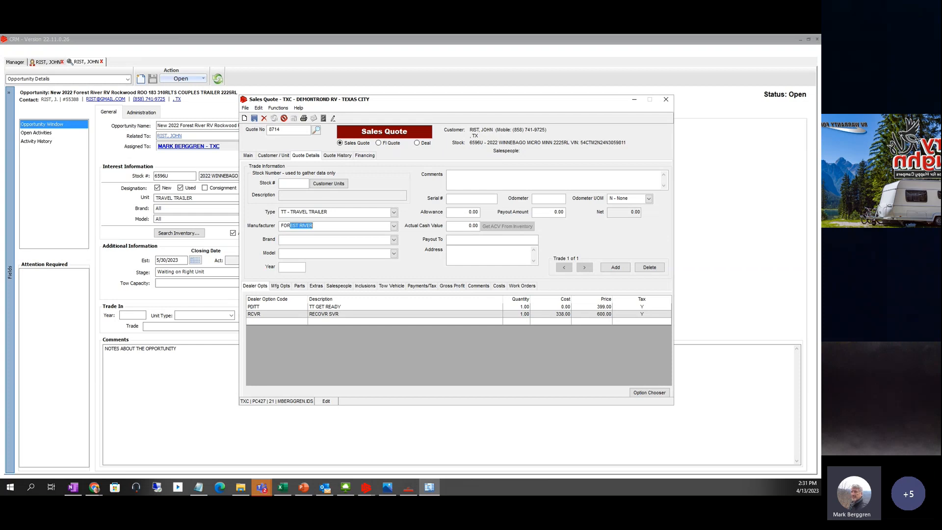
text(EST)
key(Tab)
text(VI)
key(Tab)
- Set the trade-in year to 2021 and its allowance to 10,000.00
click(290, 267)
click(459, 198)
click(463, 211)
text(2)
key(BackSpace)
key(BackSpace)
text(10000)
key(Tab)
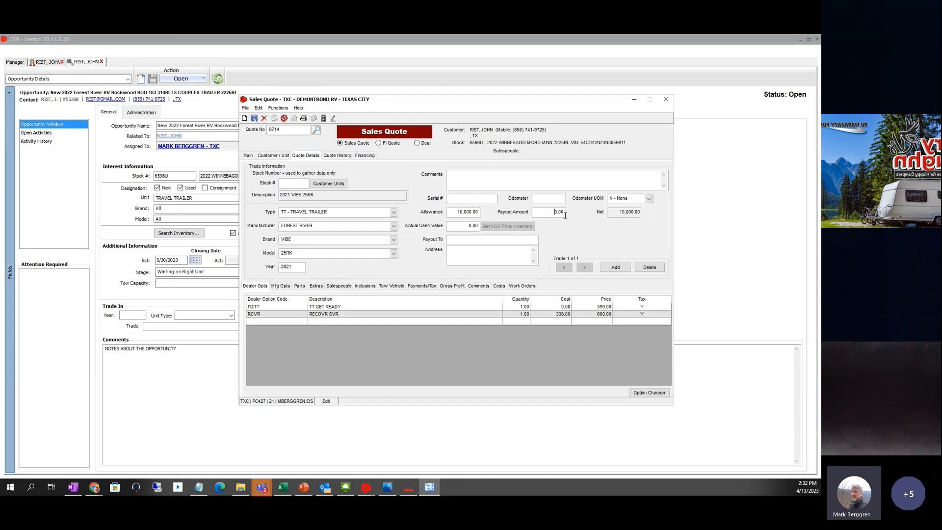
- Enter the 7,500.00 payout amount and the 9,000.00 actual cash value
drag(566, 216, 588, 237)
text(25)
key(Tab)
drag(467, 226, 512, 225)
text(50)
click(616, 268)
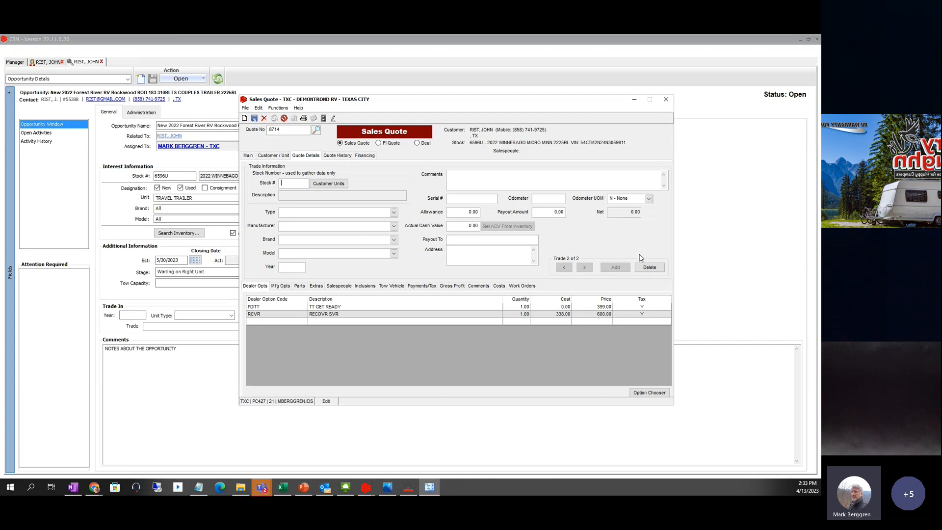
click(650, 268)
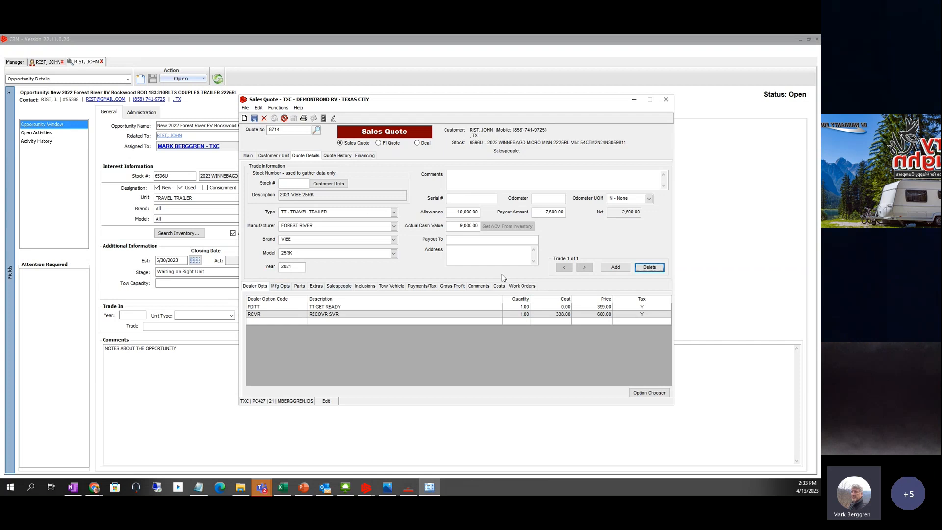
click(256, 307)
click(260, 315)
click(262, 308)
- Add dealer options EZ1200, B/CPRE and RANCH from the full options list
click(649, 393)
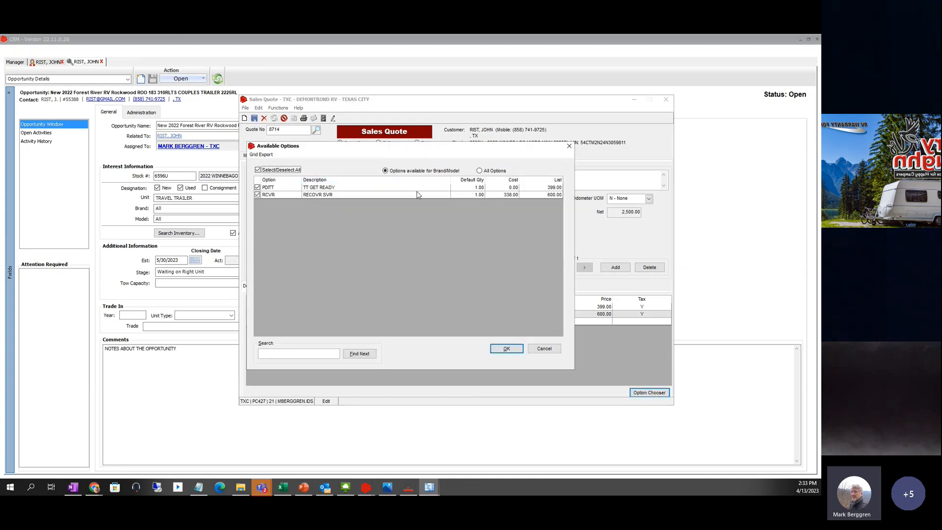
click(480, 171)
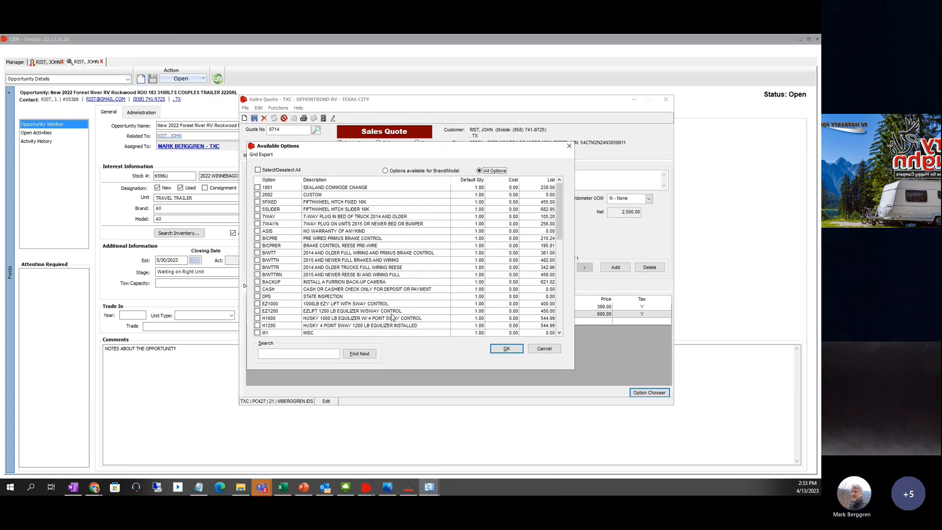
click(257, 311)
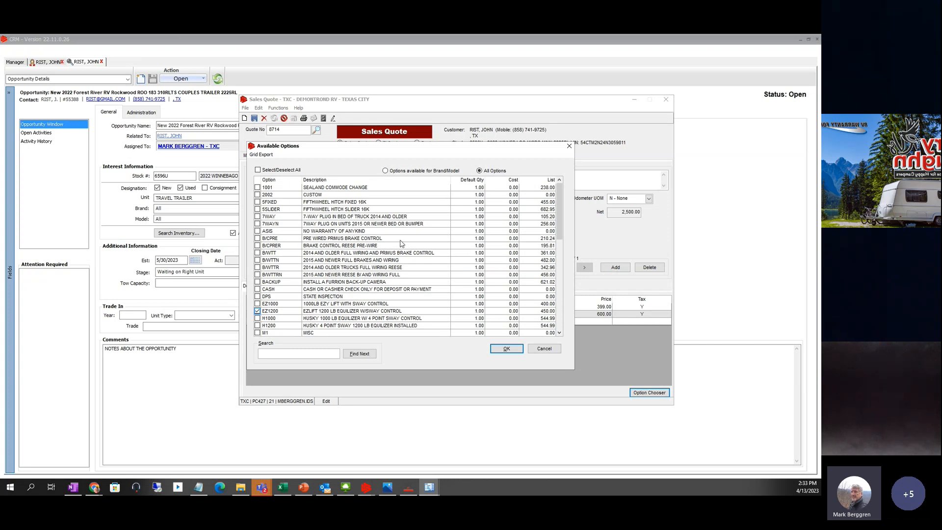
click(257, 238)
scroll(390, 295, down, 2)
scroll(391, 289, down, 7)
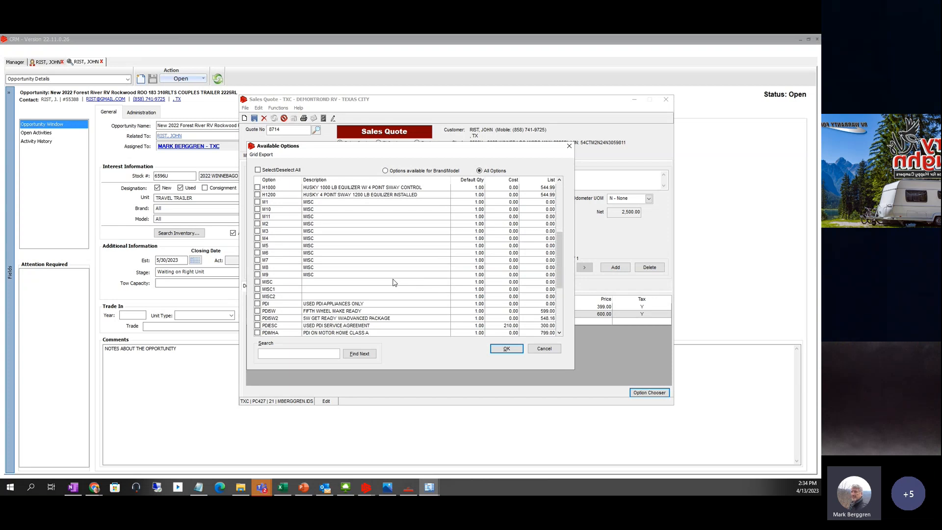
scroll(392, 283, down, 1)
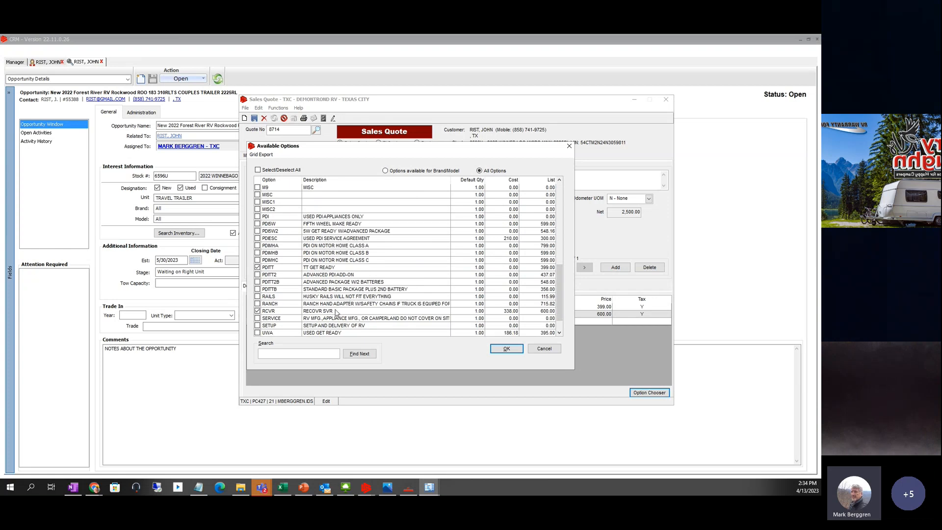
click(257, 303)
click(506, 349)
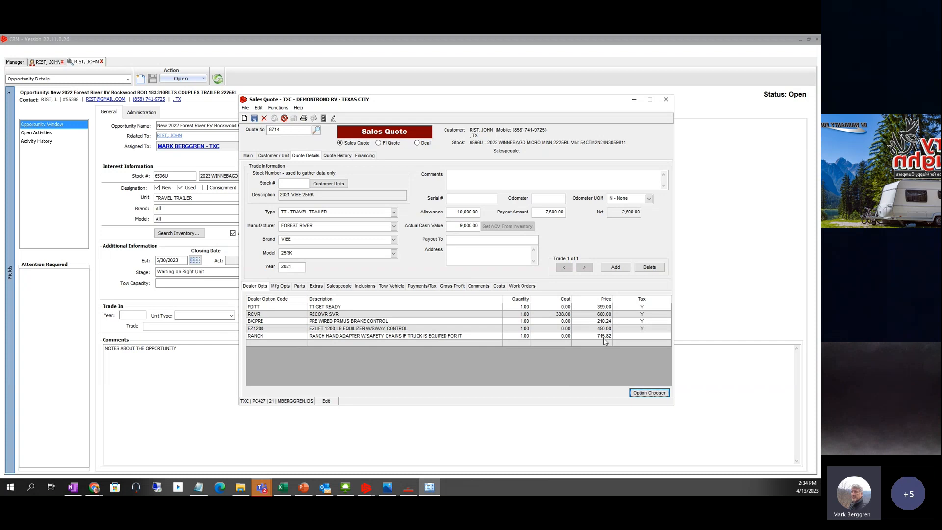
click(248, 156)
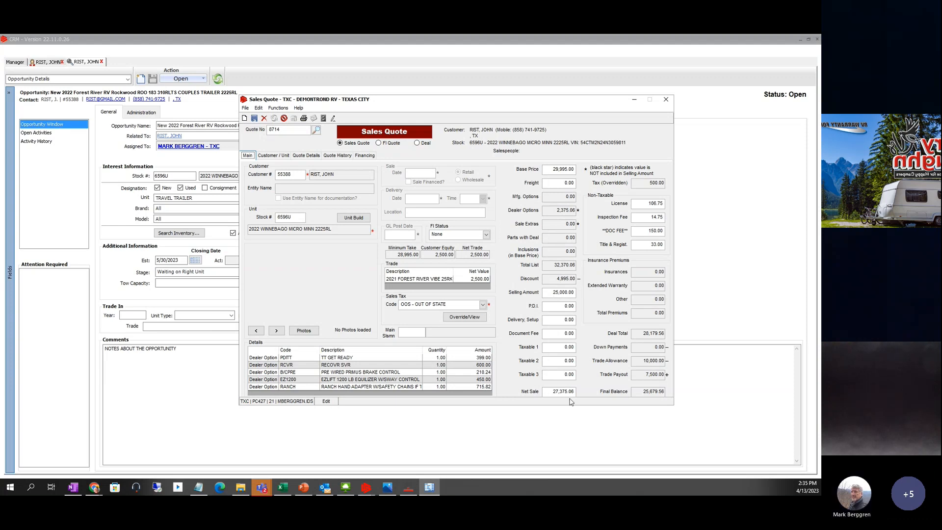
click(299, 155)
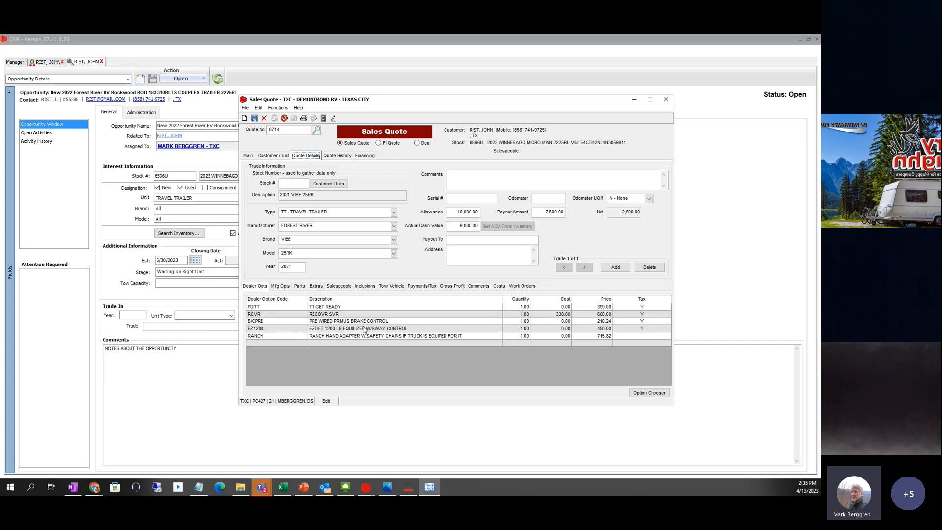
- Give the EZ1200 equalizer line a 300.00 cost and a 225.00 price
click(339, 328)
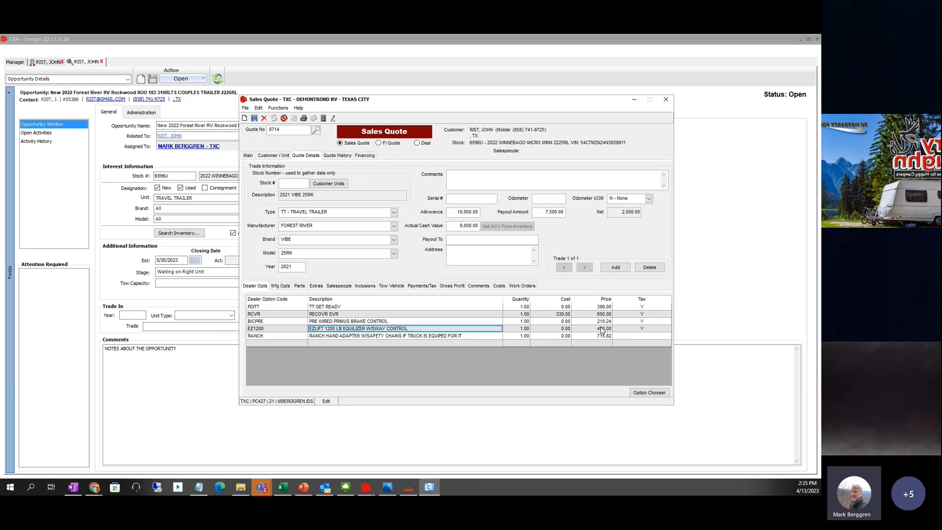
click(561, 330)
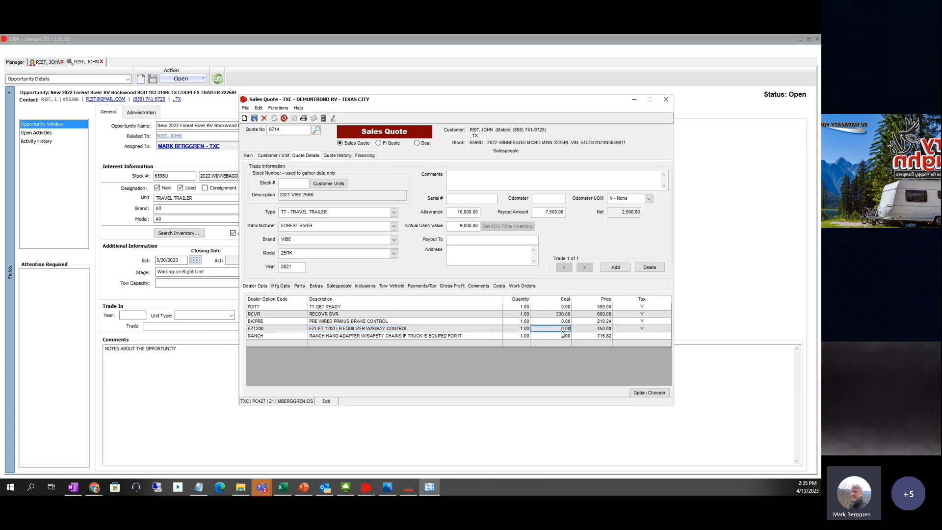
text(300)
key(Tab)
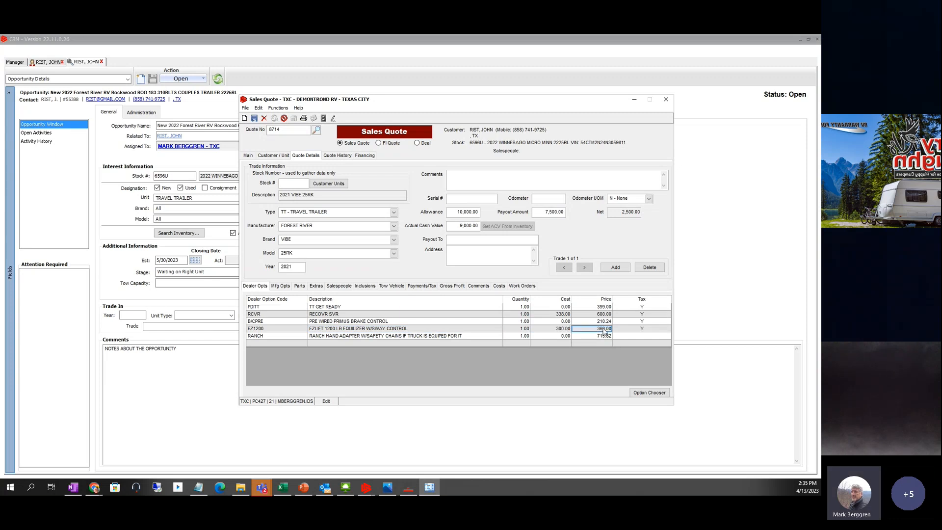
text(0)
key(Tab)
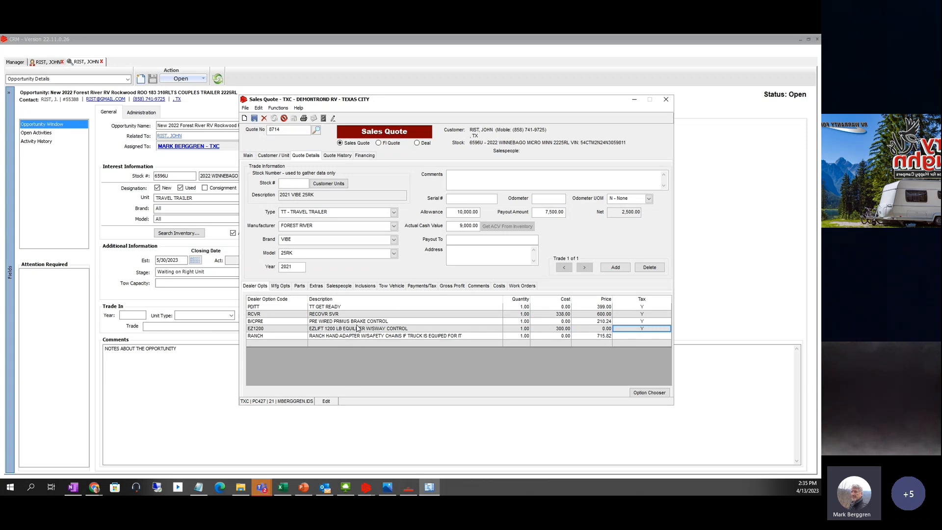
click(607, 328)
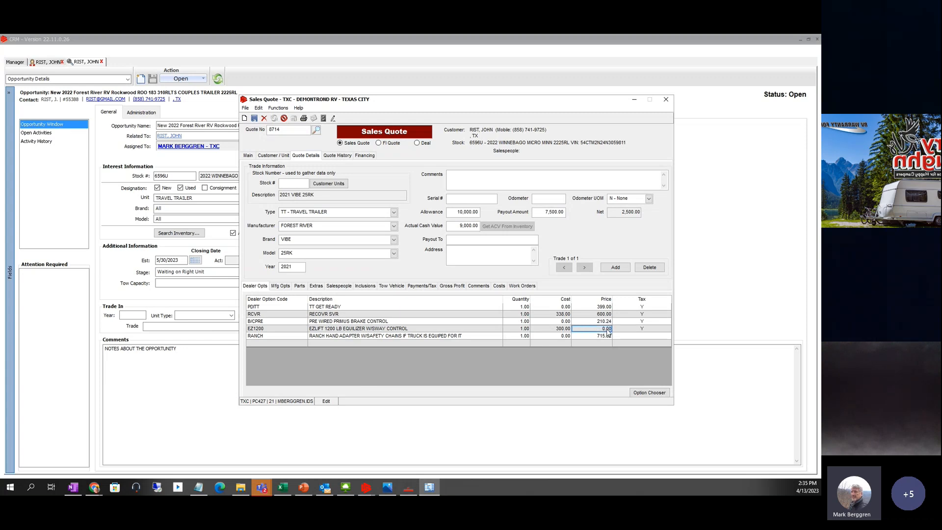
text(225)
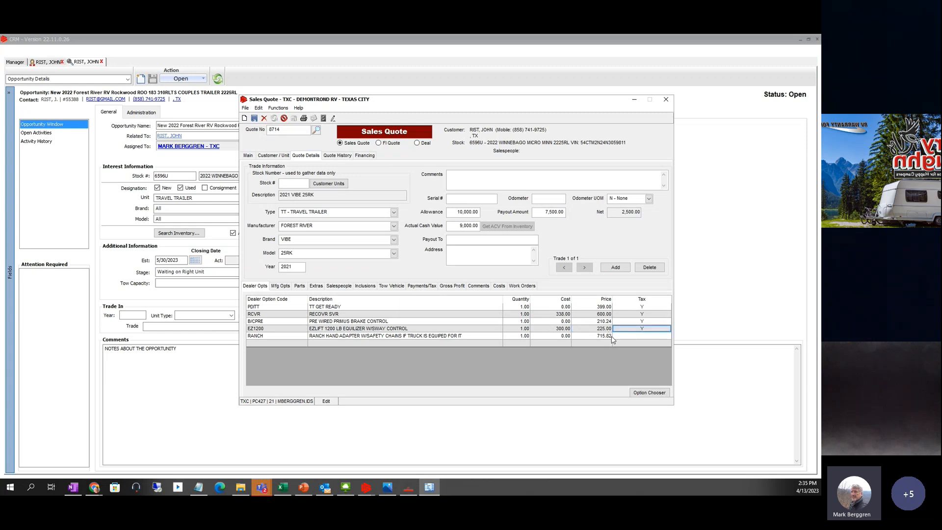
click(557, 330)
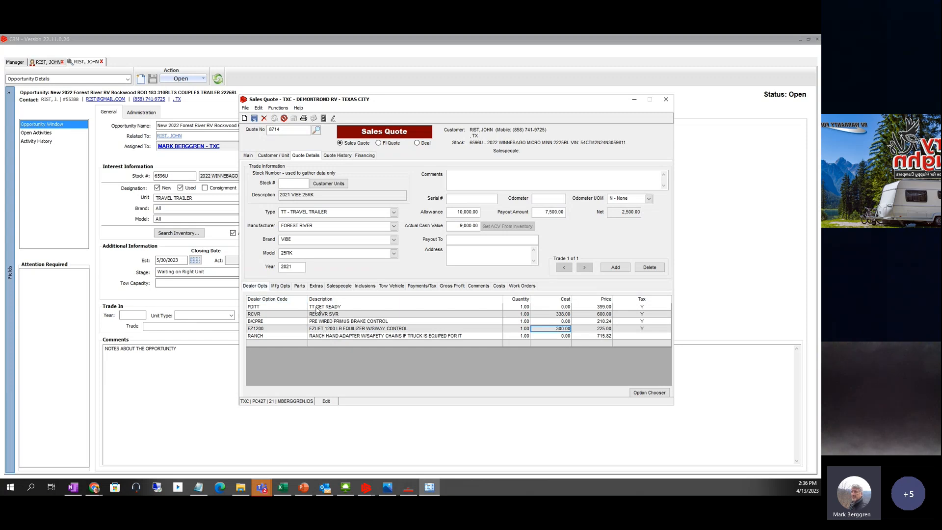
- In the Option Chooser, show all options and tick miscellaneous items M1 and M10
click(644, 393)
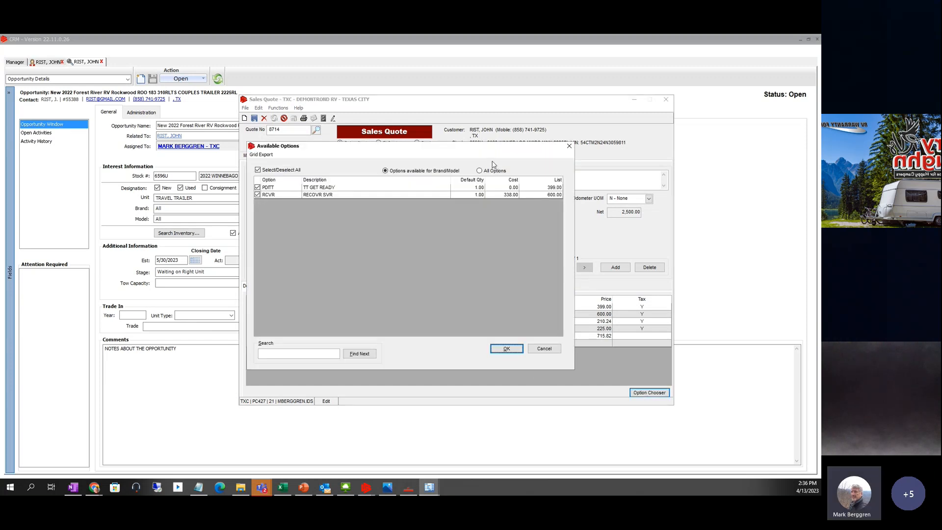
click(481, 171)
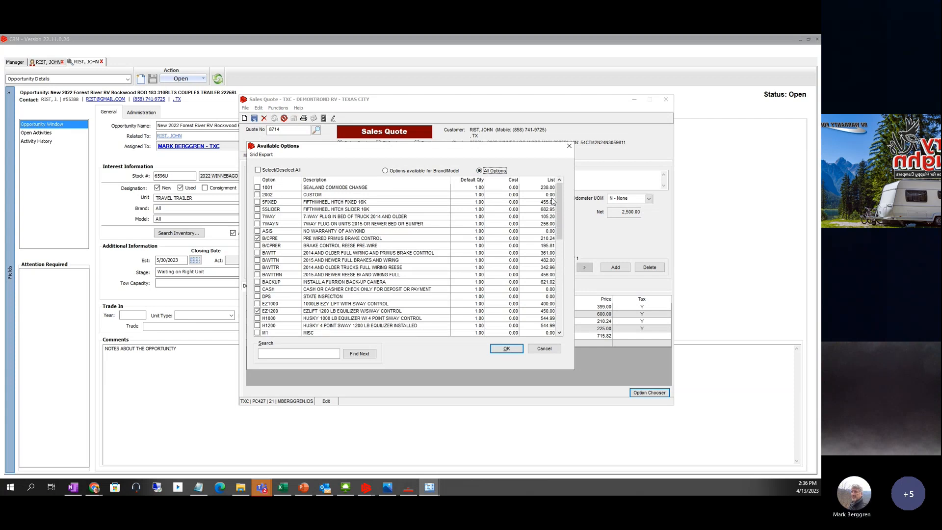
drag(561, 204, 558, 242)
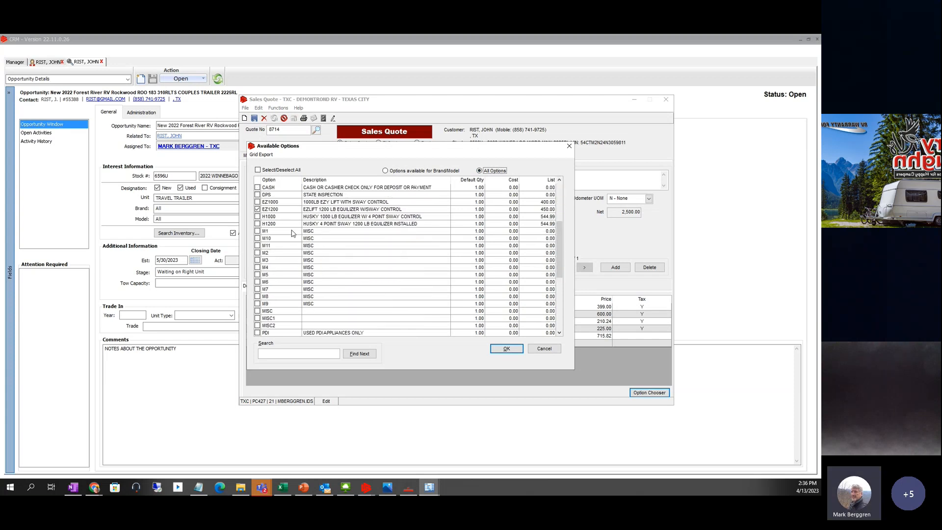
click(257, 231)
click(257, 239)
- Add M1 and M10, described as REMOVE SCRATCH FROM DRIVER DOOR and DELIVERY TO CUST CAMPGOUND 15MILES
click(506, 349)
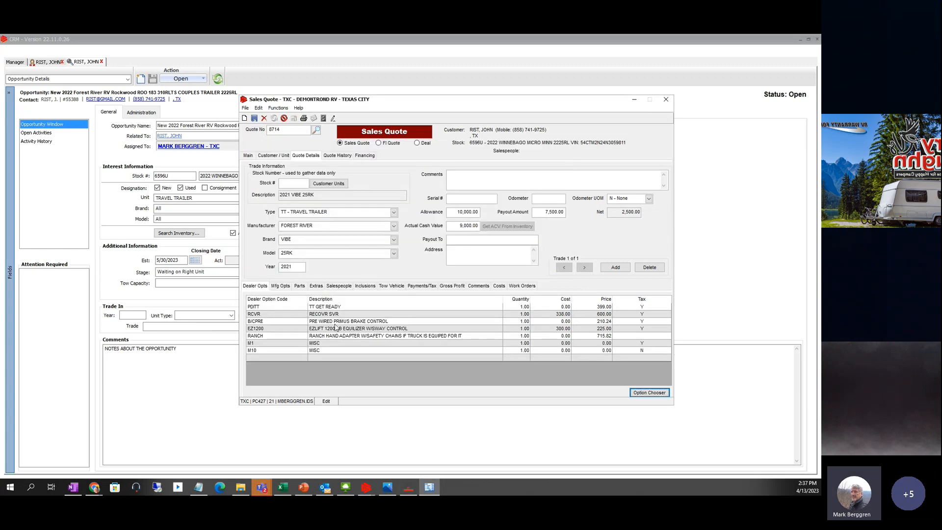
click(320, 343)
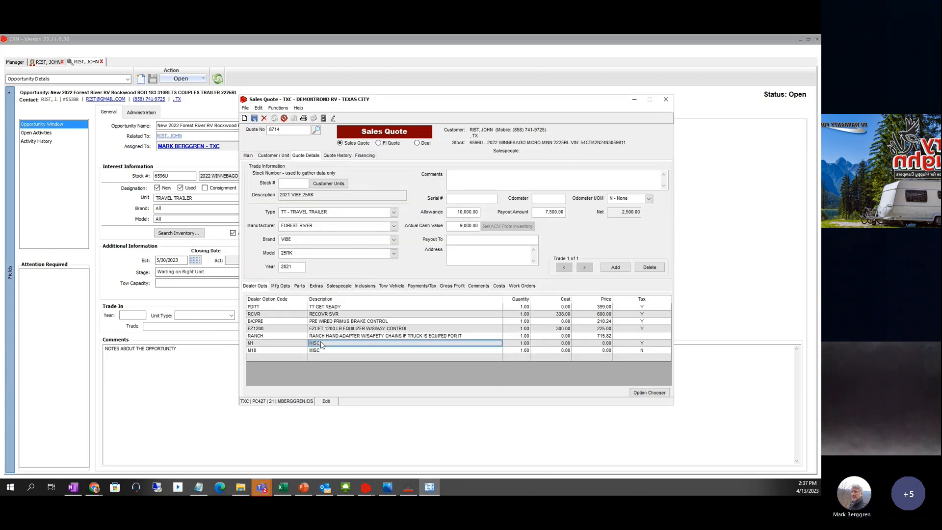
text(REMOVE)
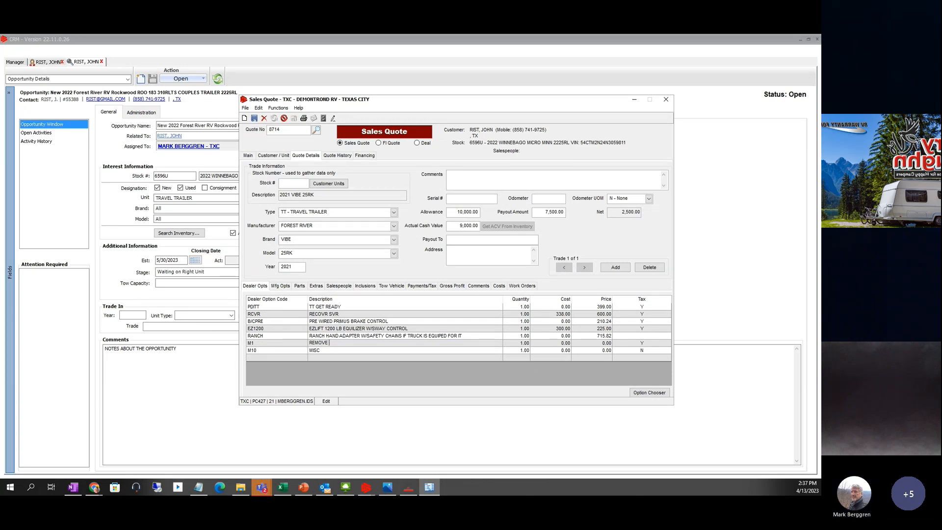
text( SCRATCH FROM DR)
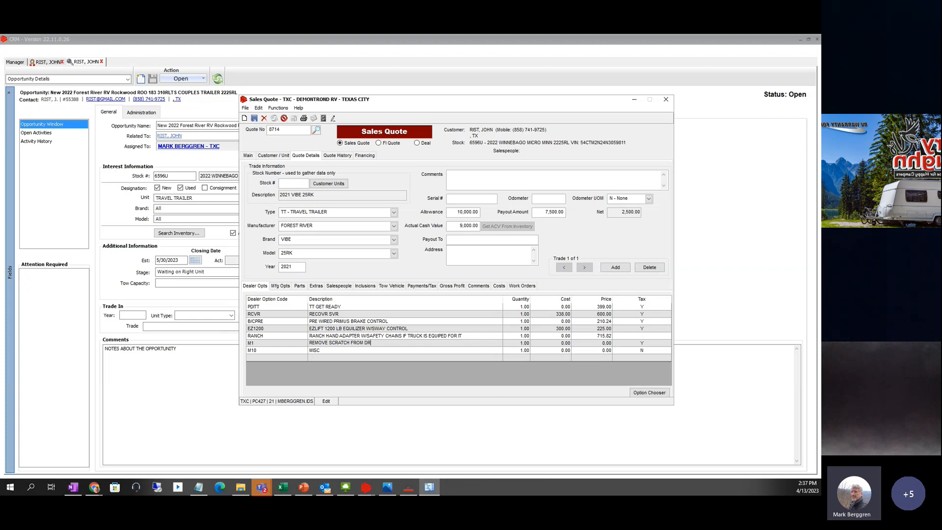
text(IVER DOOR)
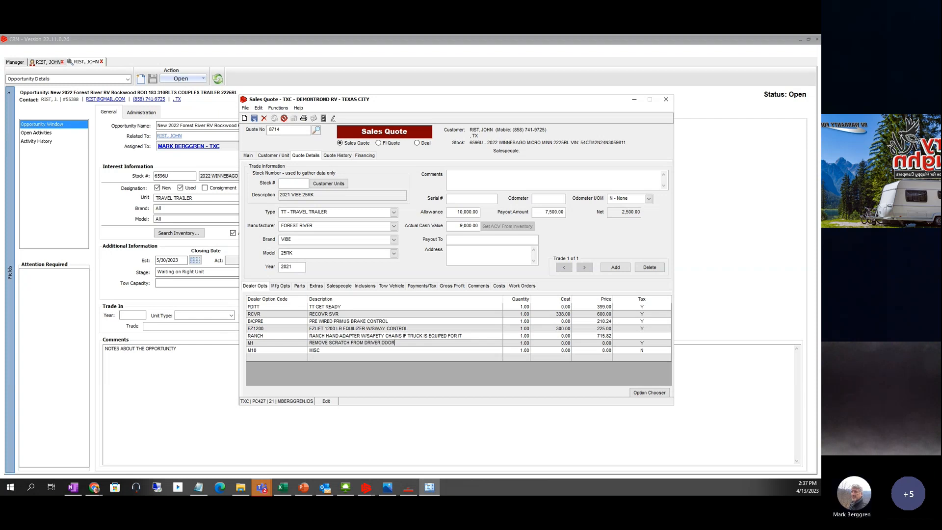
click(319, 352)
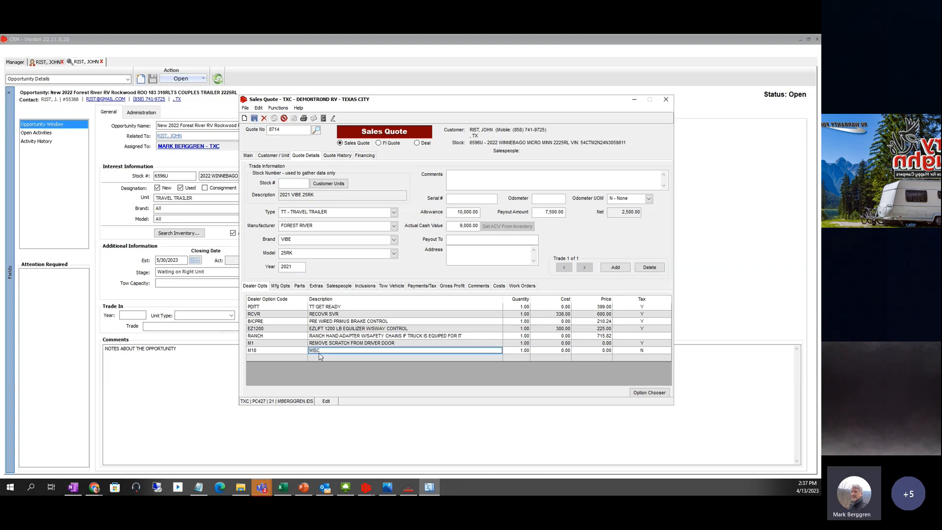
text(DELIVE)
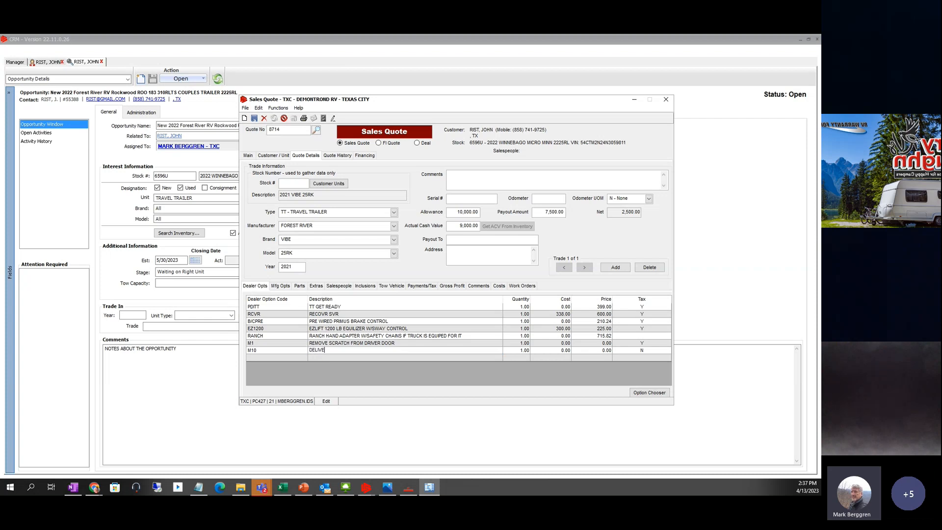
text(RY TO CUST CAMP)
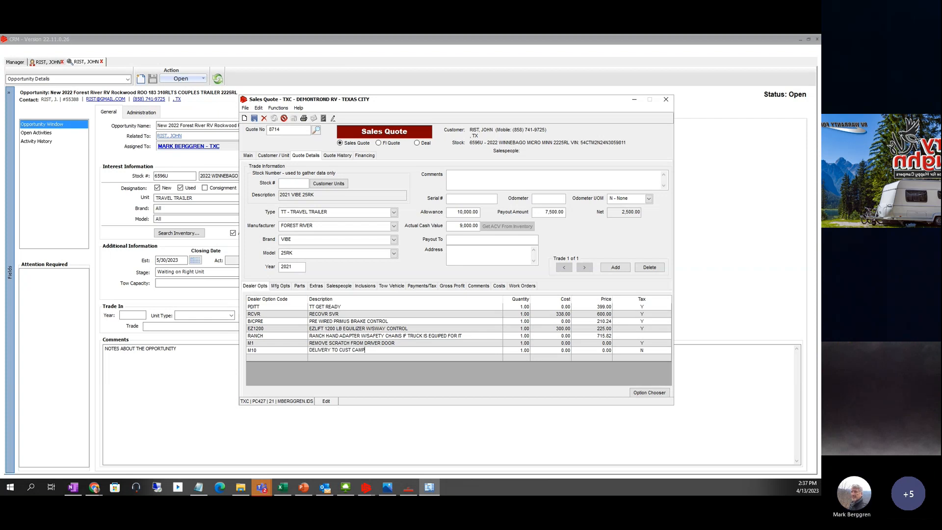
text(GOUND 1)
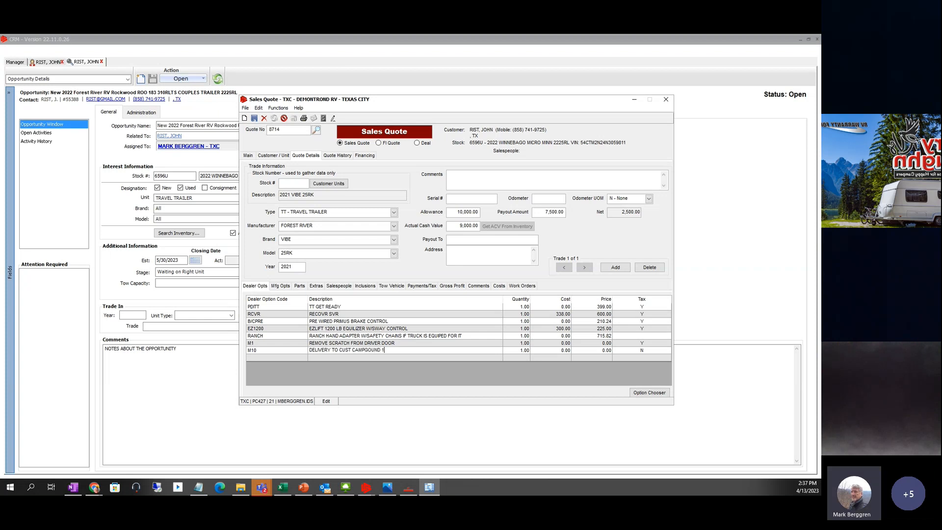
text(5MIES)
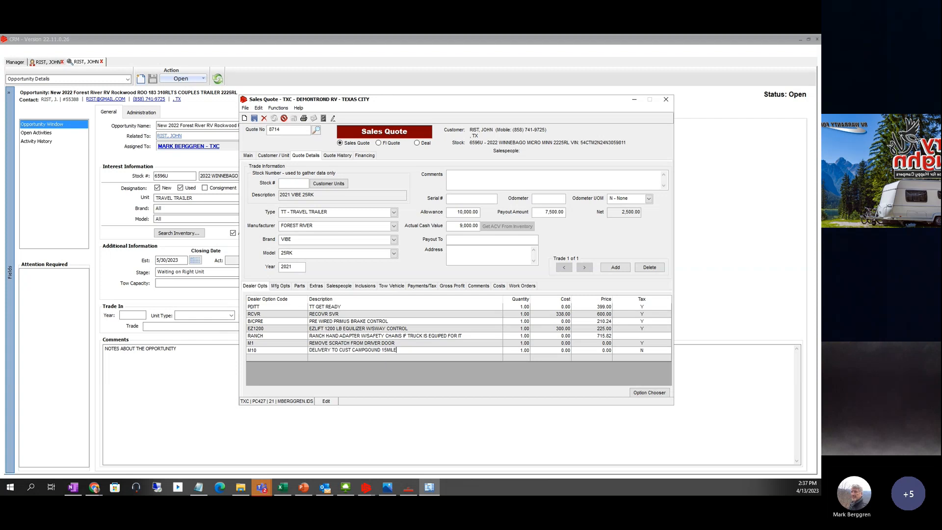
text(LES)
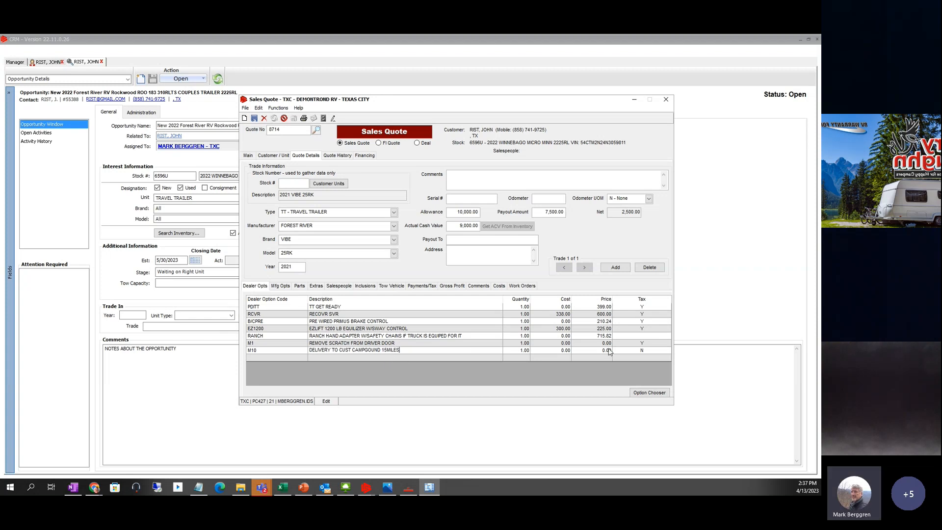
- Give the M10 delivery line a 150.00 cost and a 0.00 price
click(563, 351)
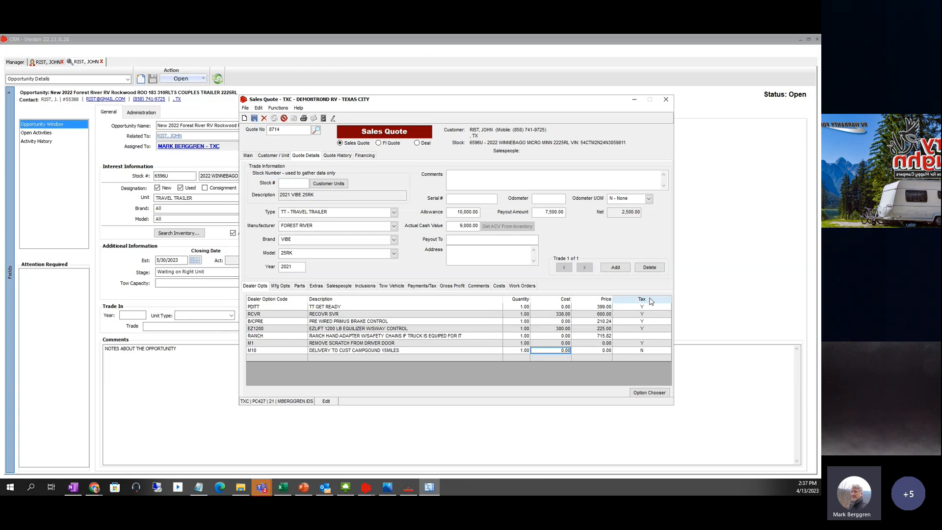
text(150)
key(Tab)
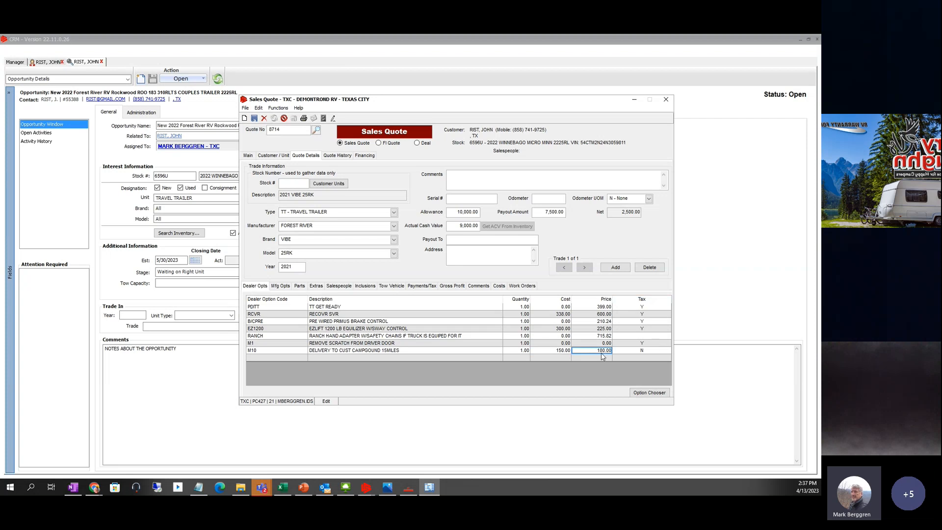
text(0)
key(Tab)
click(555, 345)
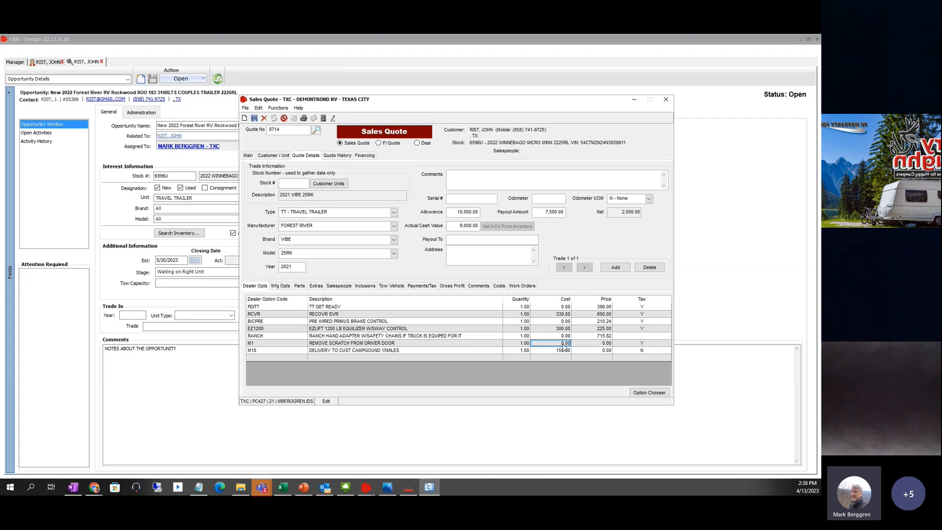
- Review the M1 line's price and cost, then view the empty manufacturer options list
click(603, 345)
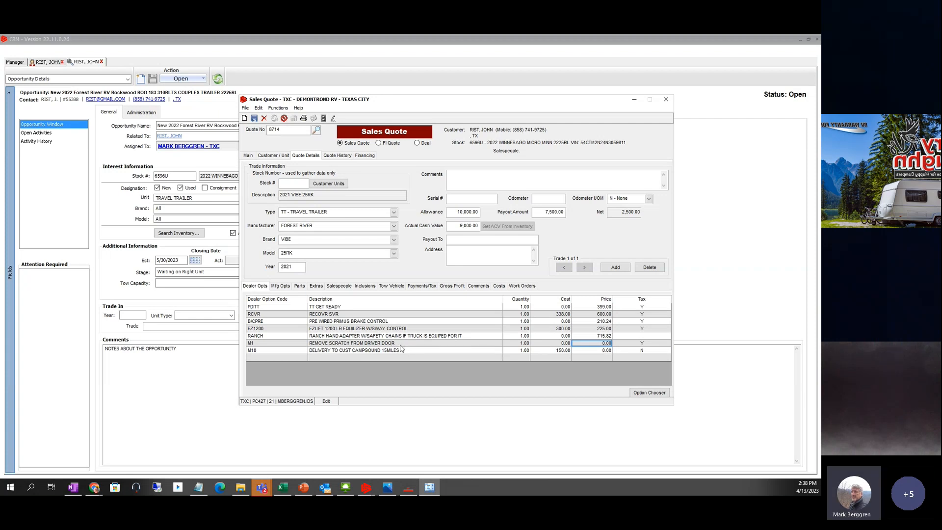
click(565, 344)
click(281, 287)
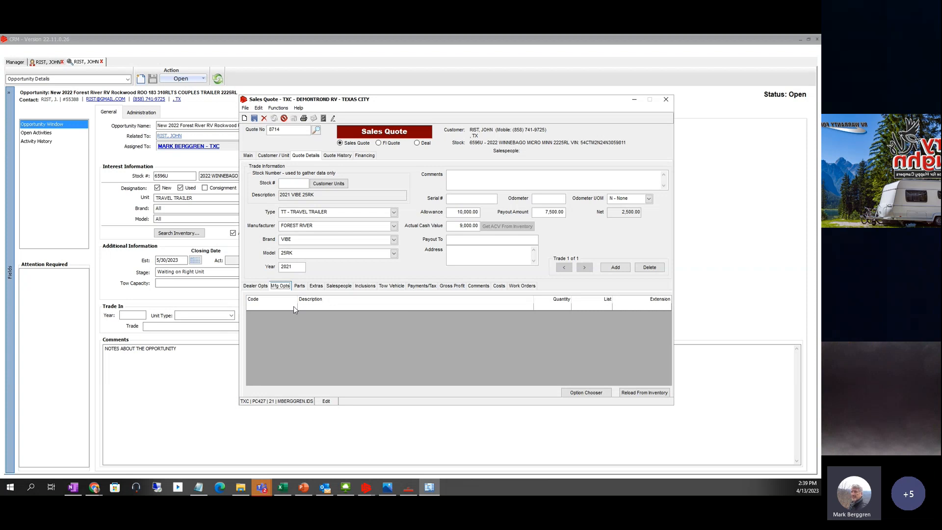
- Show the parts list, dismiss the Change Parts Amount Warning, and select the first Part Number cell
click(298, 286)
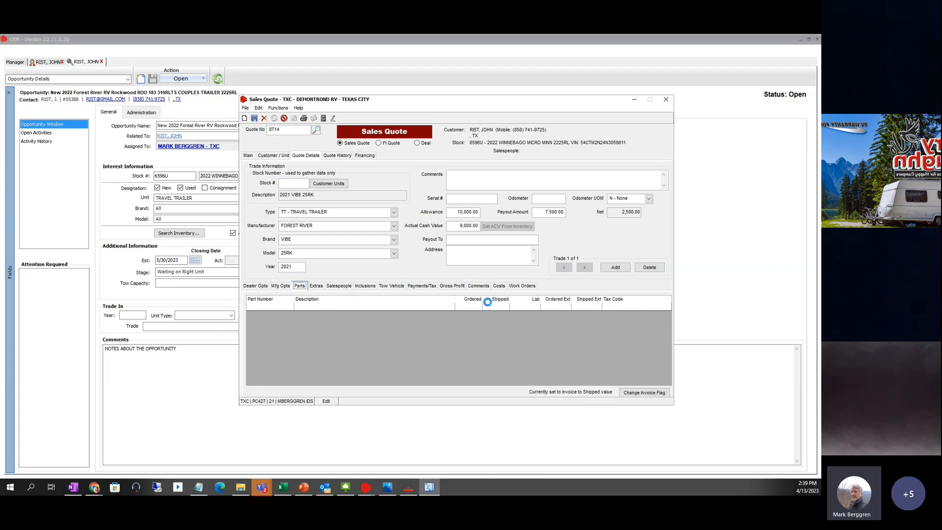
click(486, 298)
click(272, 307)
- Add the OIL FILTER part via Part Search and review its list price and dealer options
right_click(260, 307)
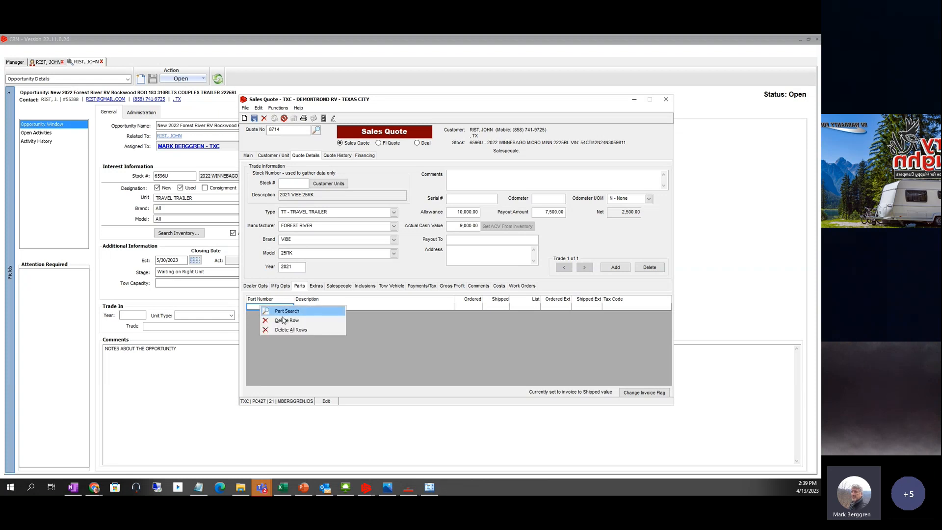
click(283, 309)
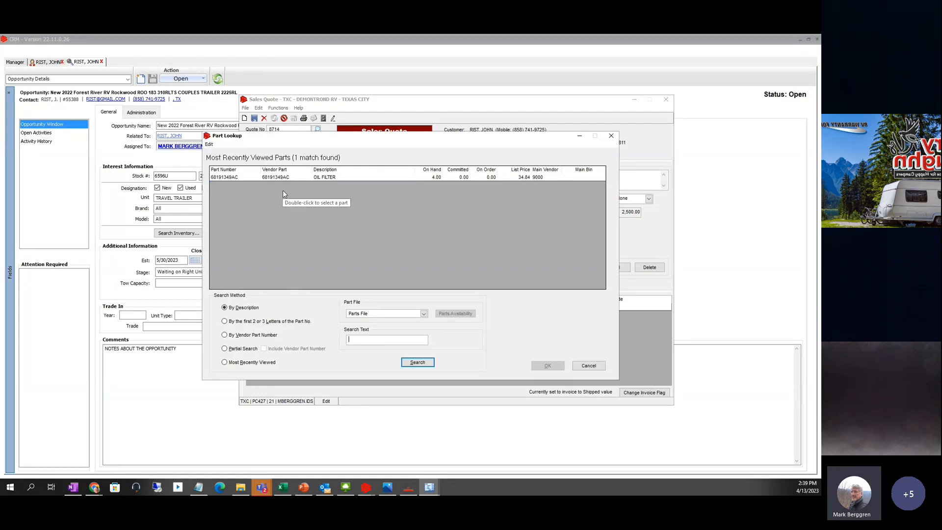
click(228, 178)
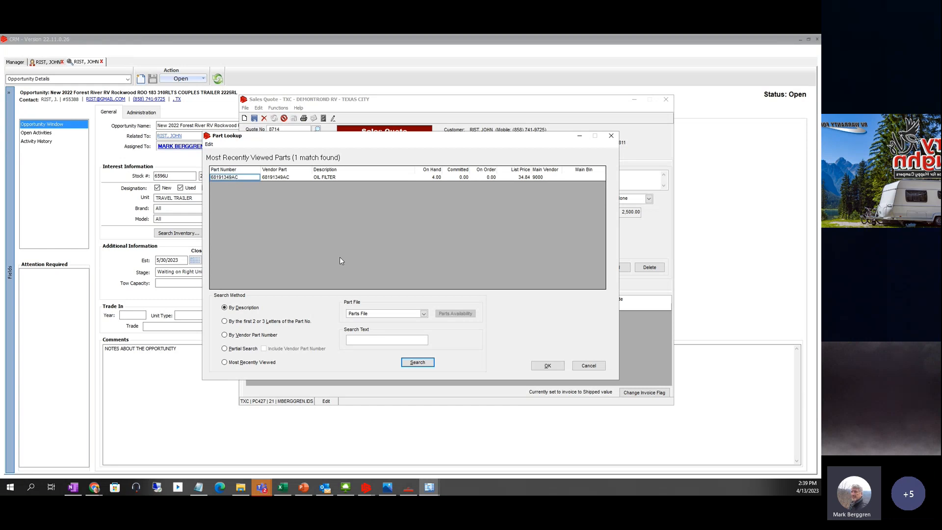
click(547, 365)
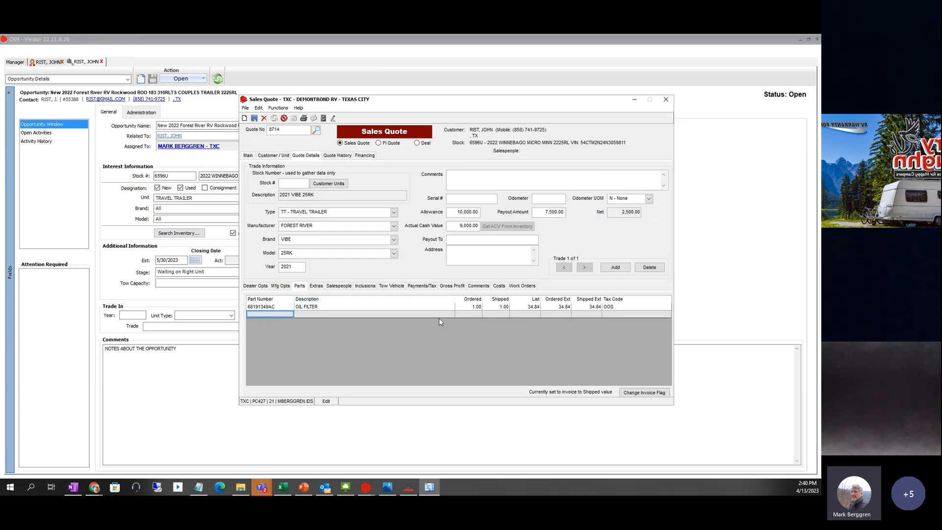
click(536, 307)
click(253, 289)
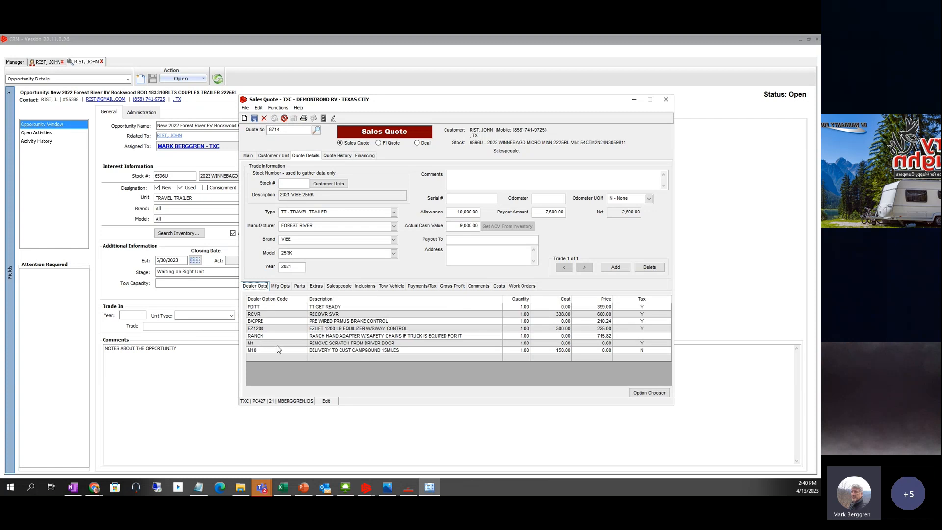
click(301, 288)
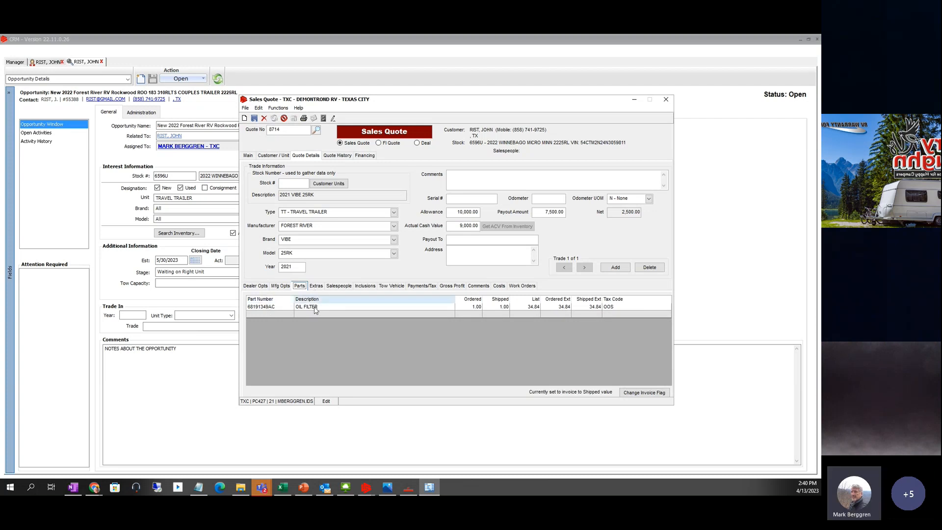
- Delete the OIL FILTER row from the parts list, confirming the removal
right_click(271, 308)
click(296, 322)
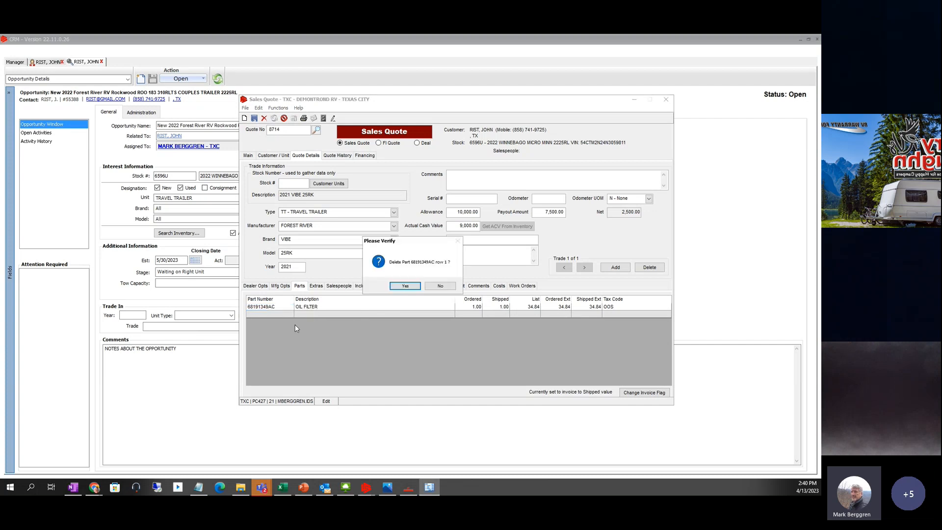
click(405, 286)
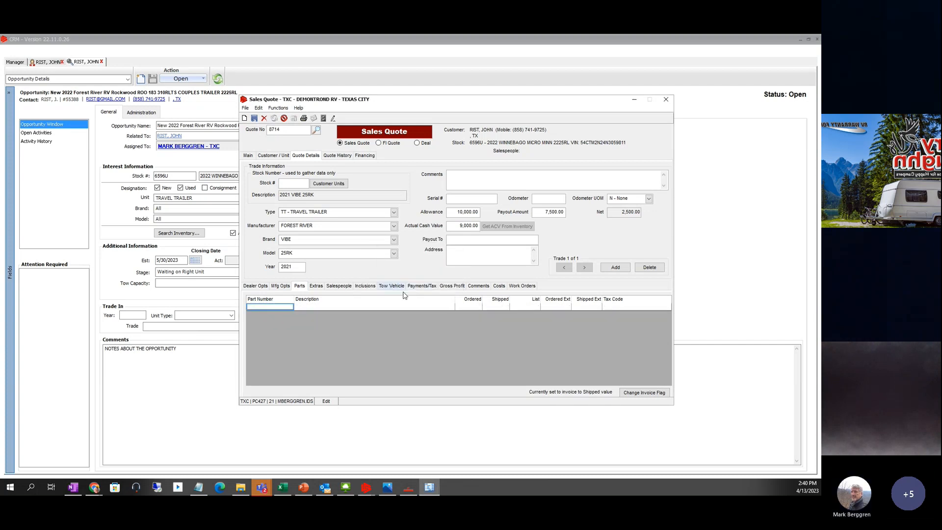
click(321, 286)
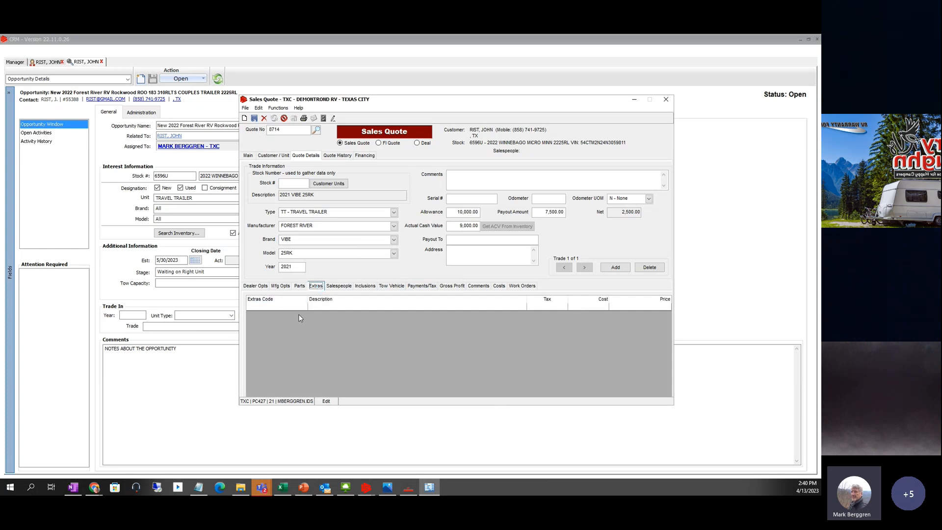
- Add the BIRD DOG FEE extra through Extras Search with a cost of 100.00
click(298, 287)
click(315, 286)
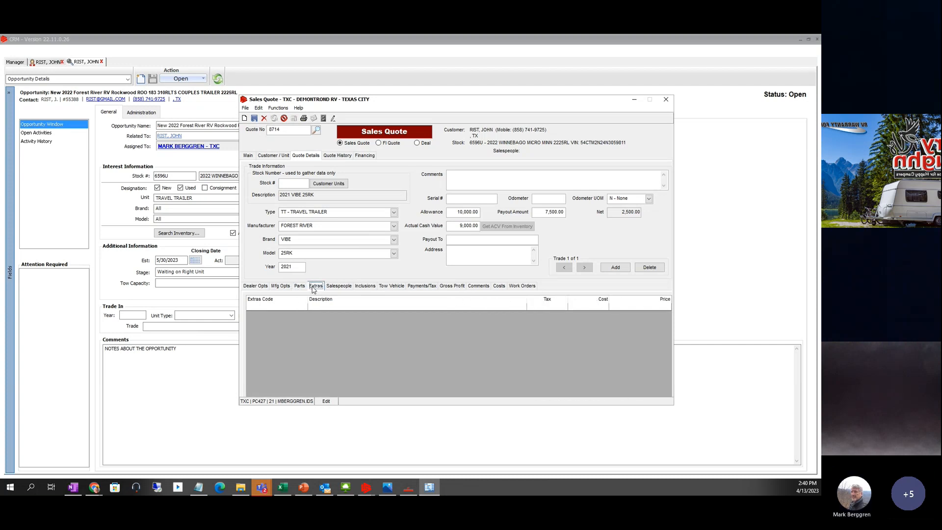
right_click(267, 309)
click(288, 315)
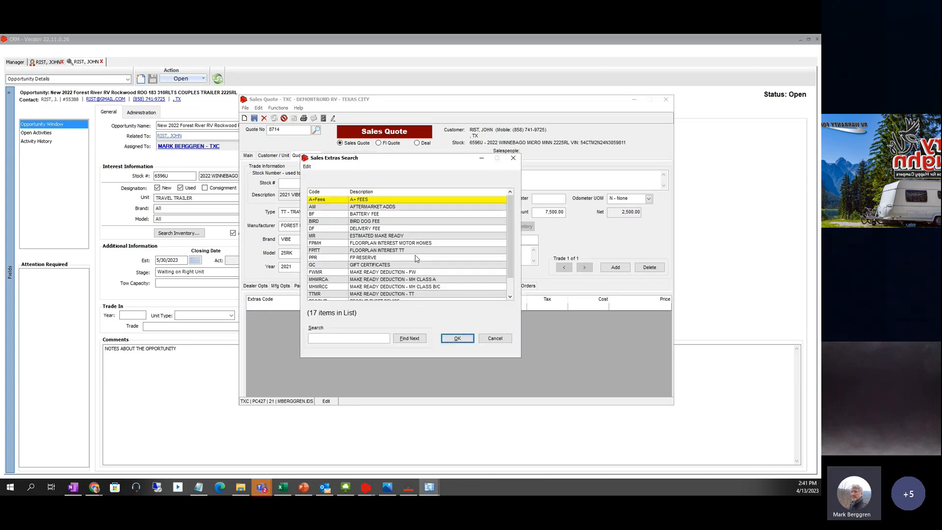
click(322, 222)
click(458, 338)
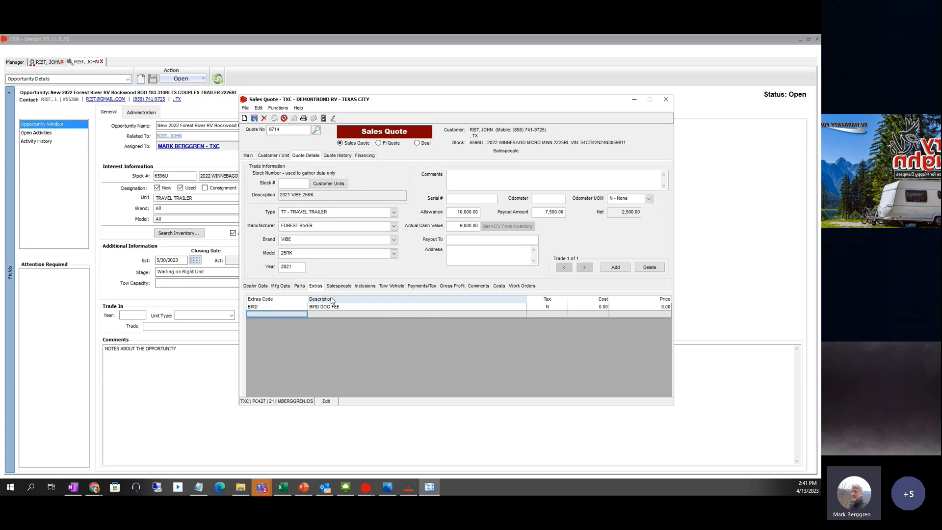
click(590, 310)
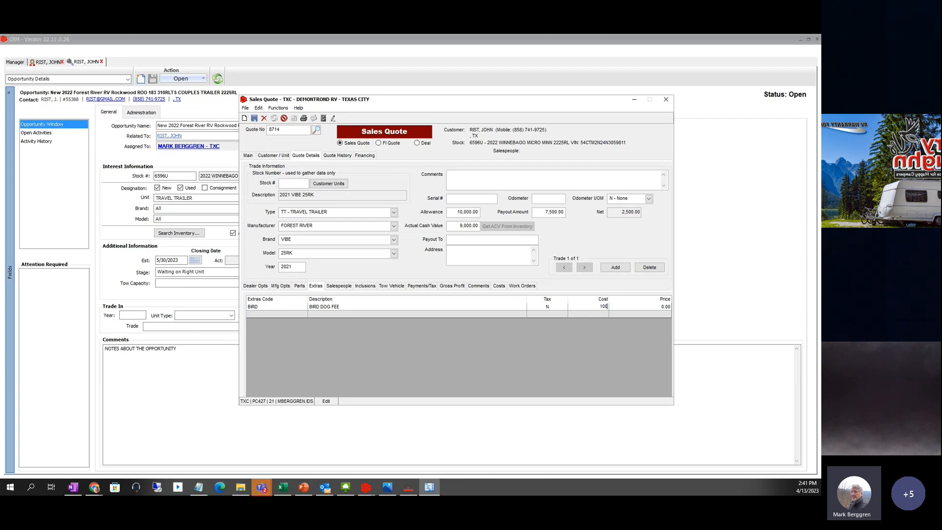
key(Tab)
- Add the GIFT CERTIFICATES extra through Extras Search with a cost of 75.00
right_click(269, 316)
click(289, 325)
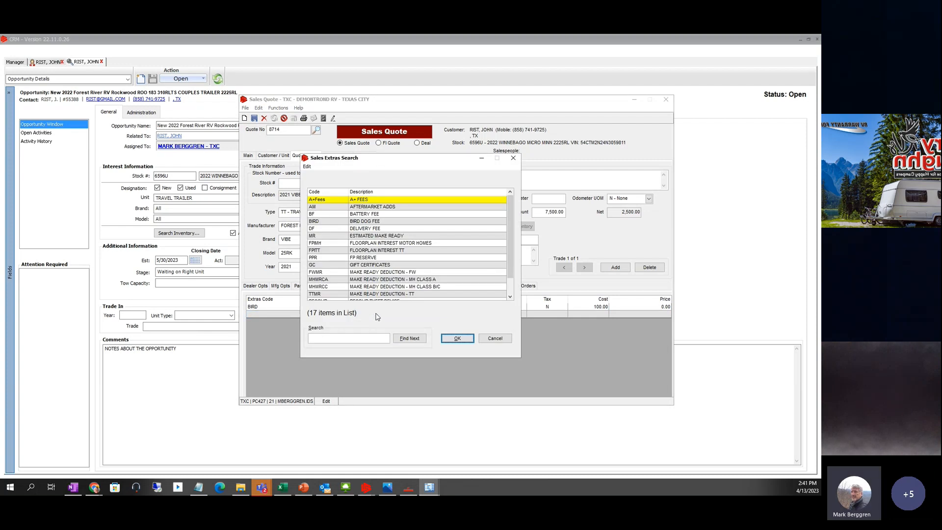
click(330, 265)
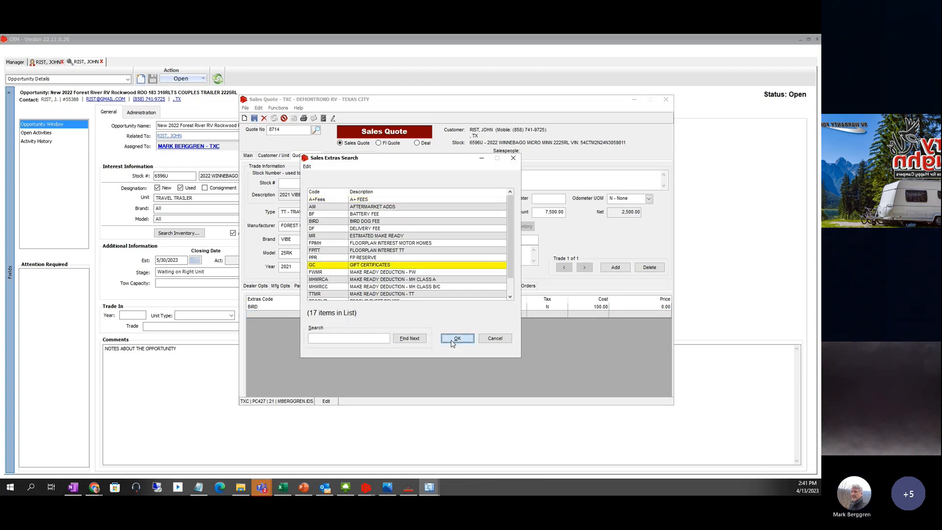
click(456, 338)
click(600, 316)
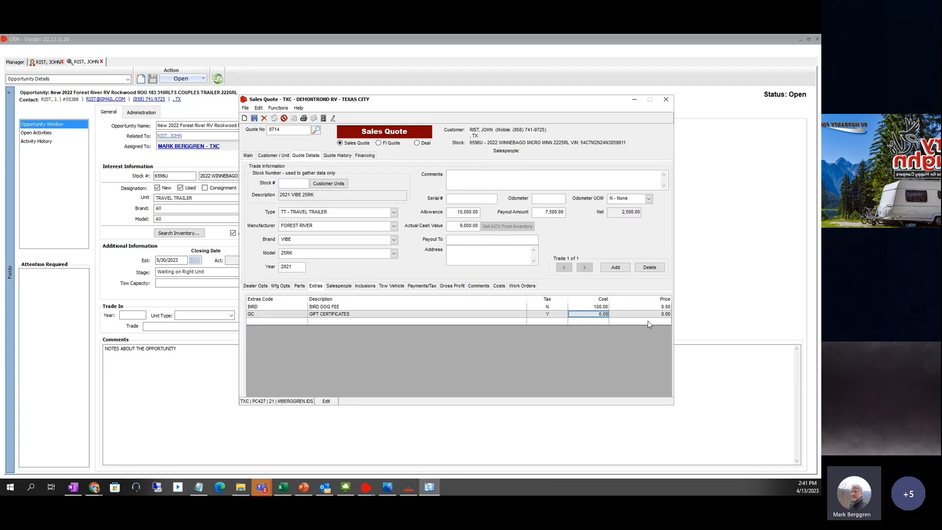
text(75)
key(Tab)
- Assign salesperson DAH as Salesperson 1 using the salesperson lookup
click(338, 285)
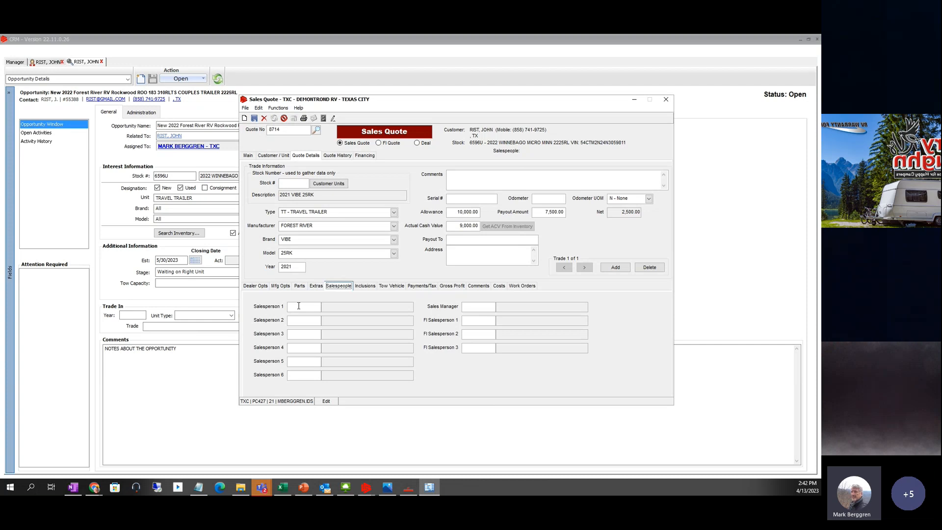
right_click(301, 308)
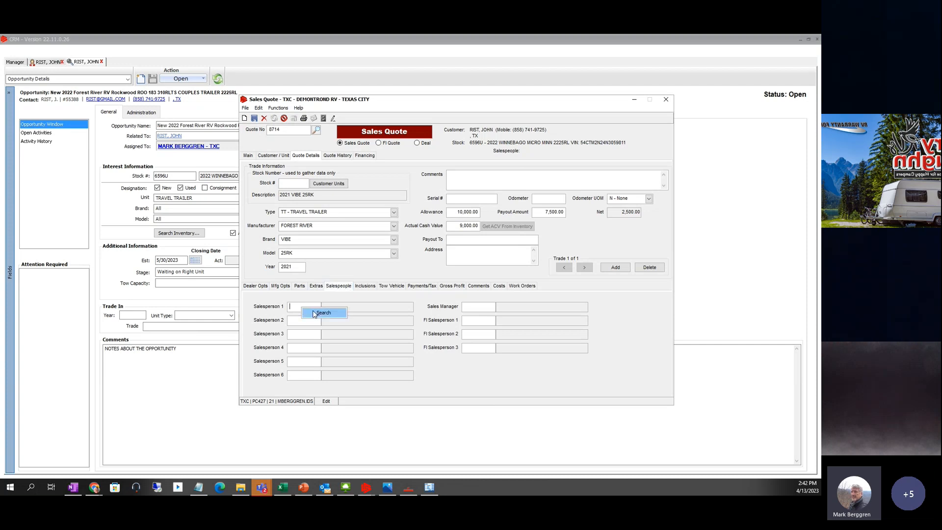
click(322, 313)
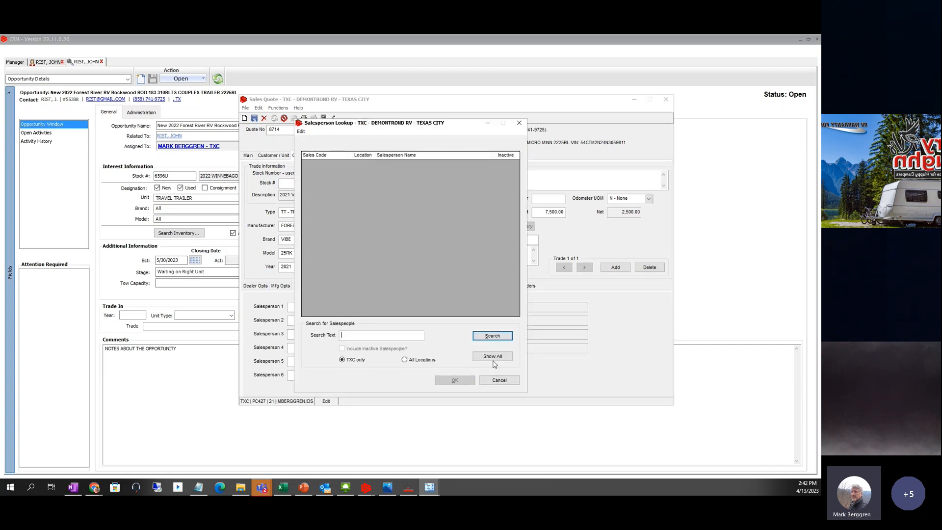
click(493, 359)
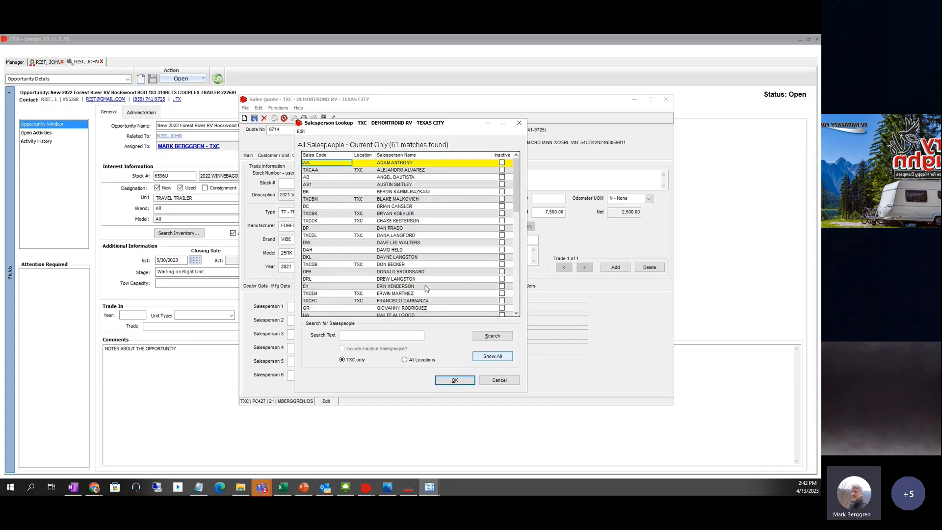
click(313, 250)
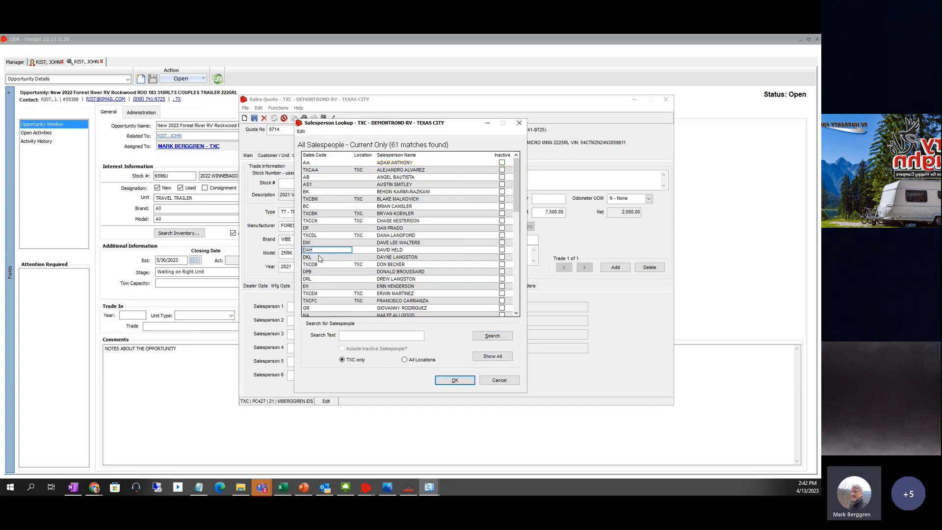
click(454, 380)
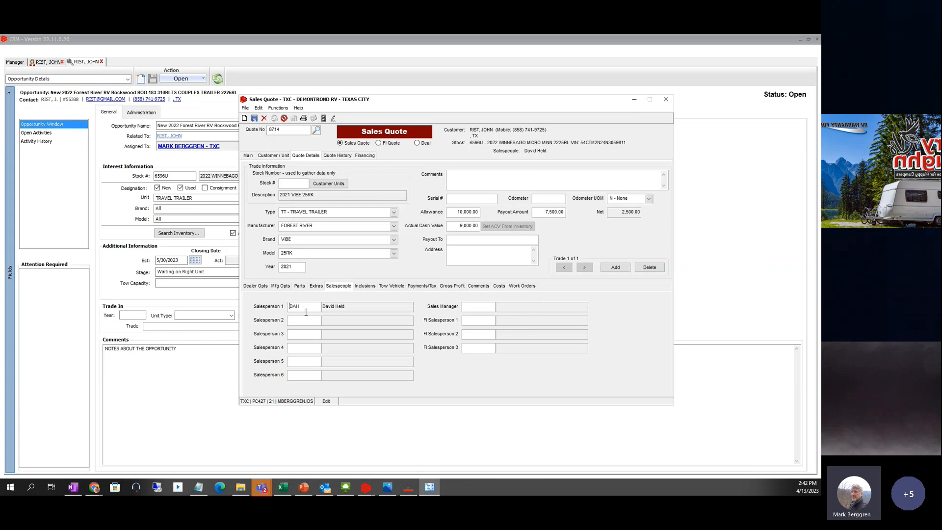
- Set TXCDB as the sales manager after the invalid DE and inactive DH codes are rejected
click(478, 308)
text(DE)
key(Tab)
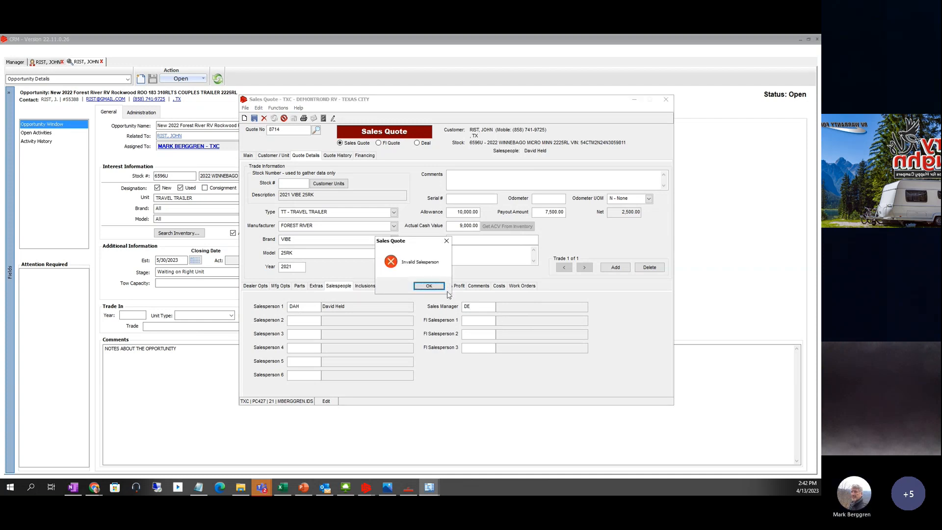
click(438, 287)
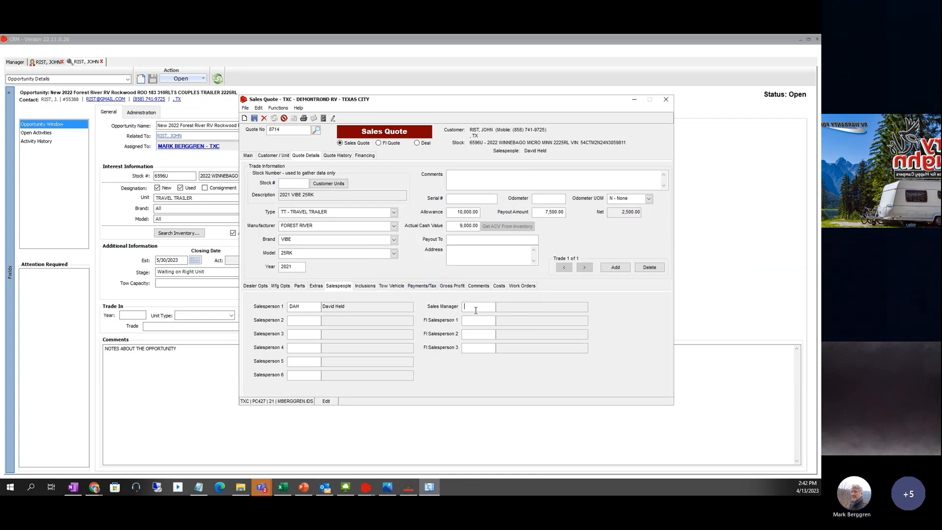
text(DH)
key(Tab)
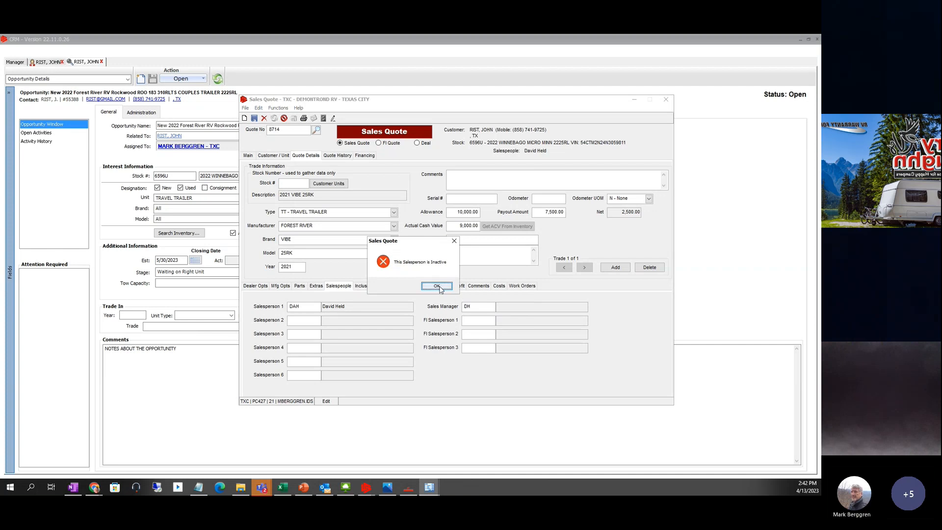
key(Return)
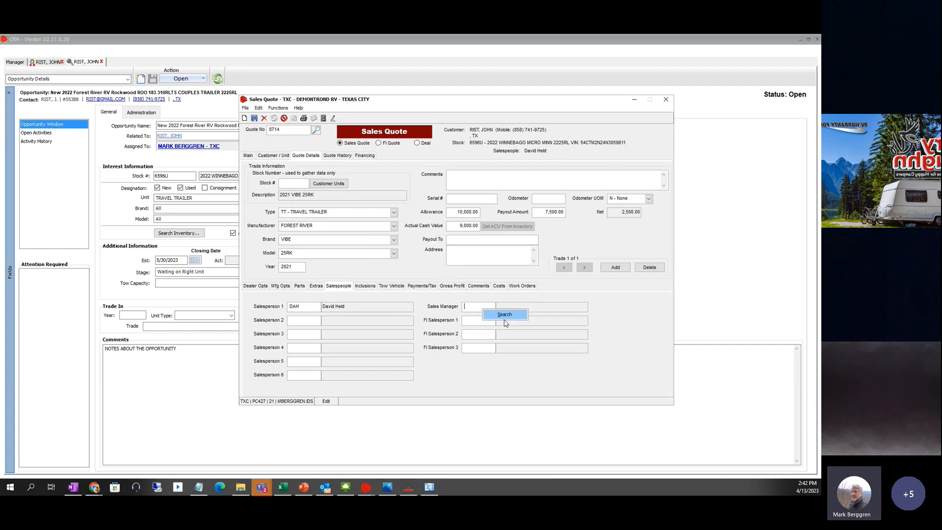
key(F2)
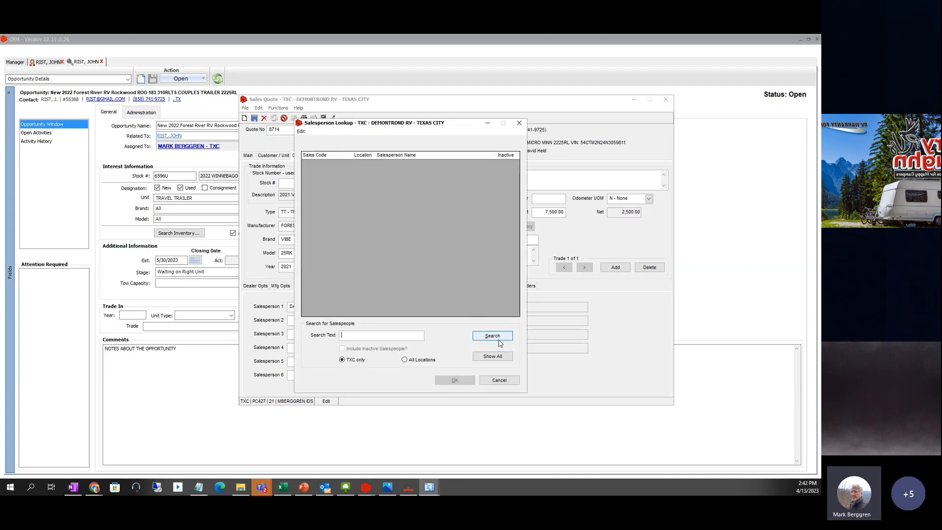
click(494, 357)
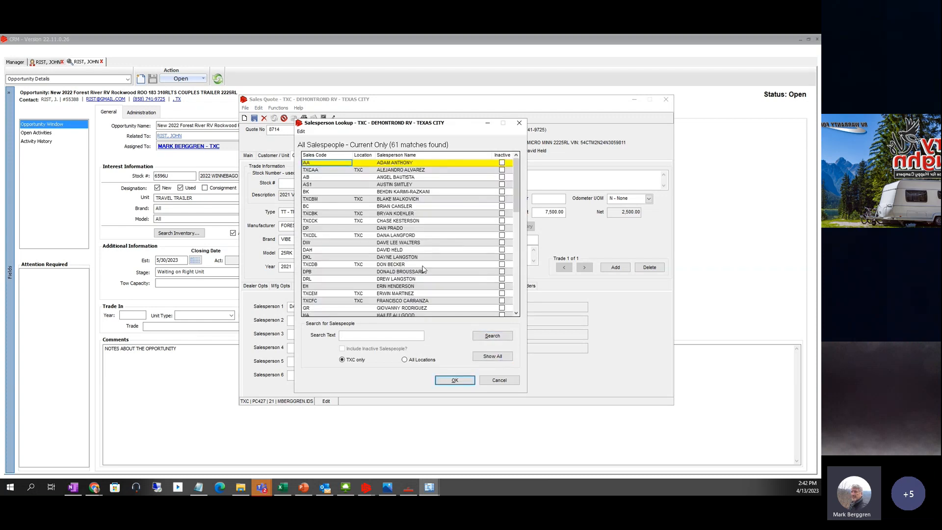
click(401, 265)
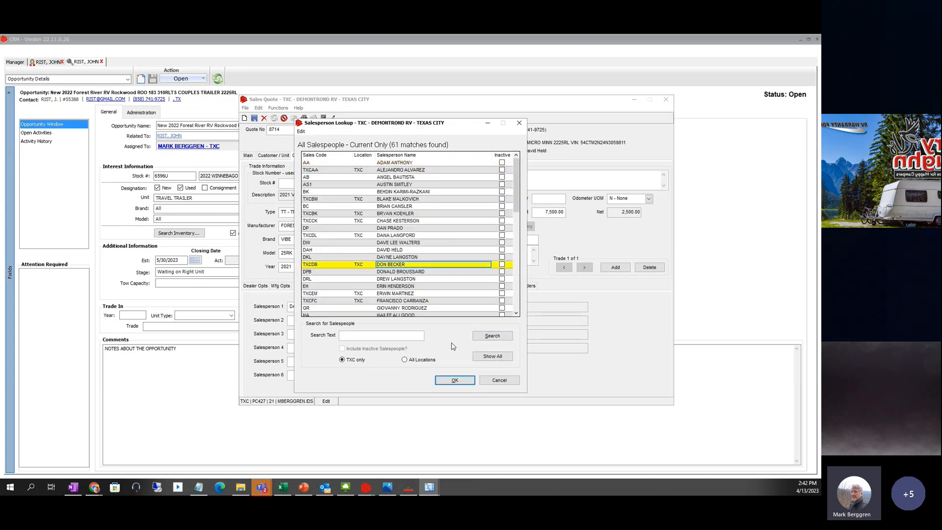
click(455, 381)
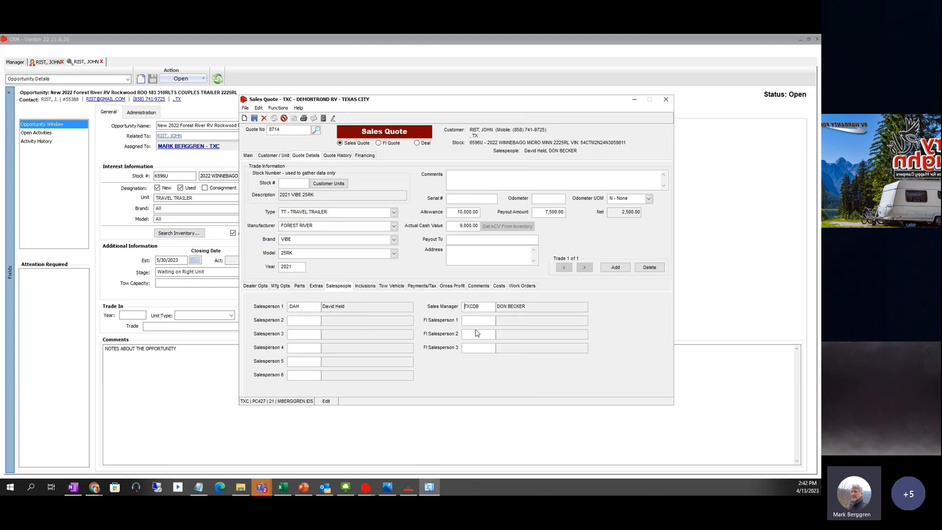
- Assign a salesperson to FI Salesperson 1 via the Show All lookup
right_click(474, 319)
click(492, 324)
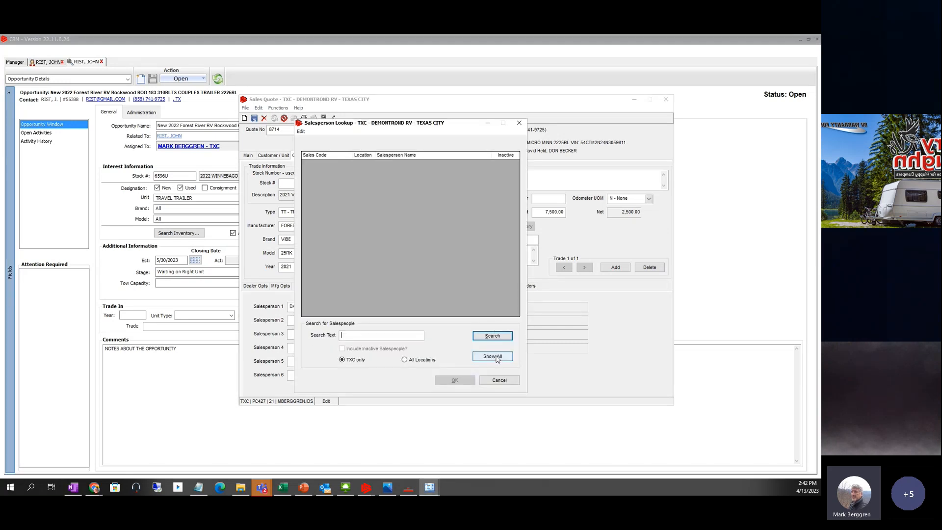
click(483, 354)
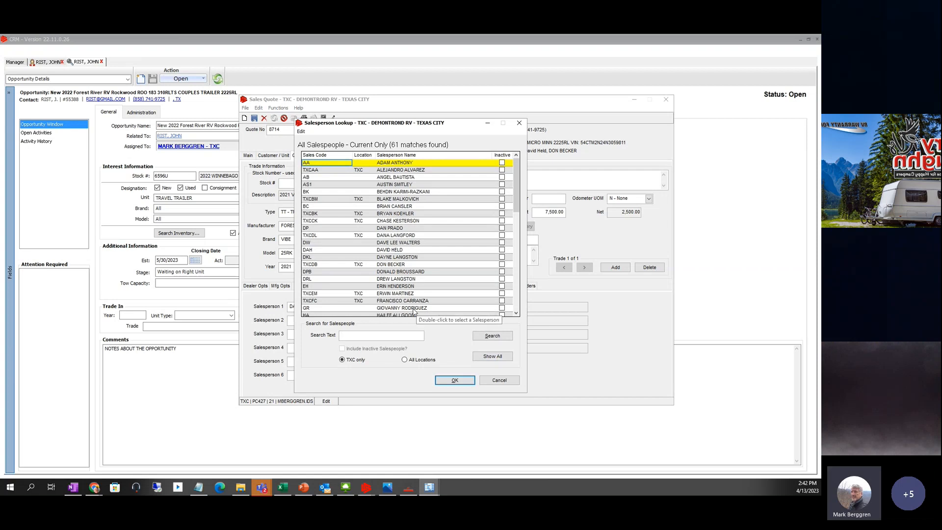
click(413, 308)
click(449, 380)
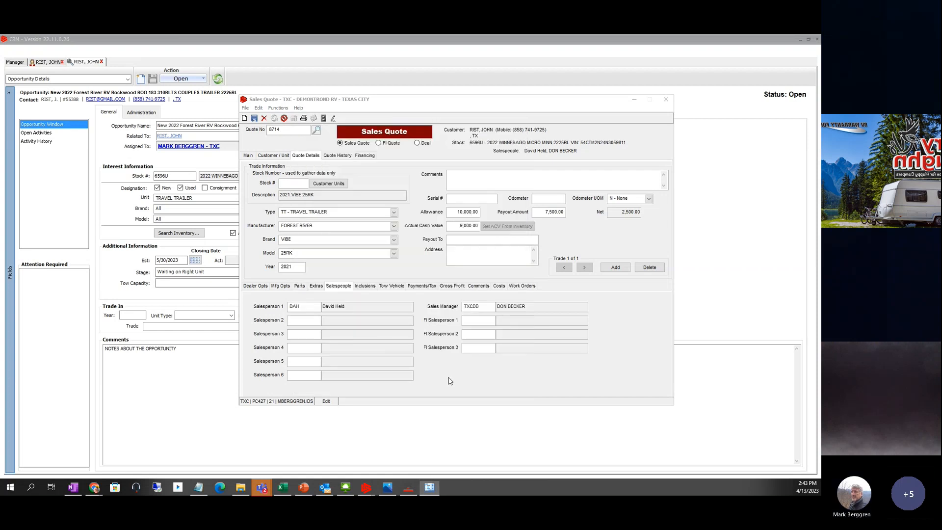
- Clear the FI Salesperson 2 field, leaving it empty, and show the inclusions list
click(472, 334)
text(GR)
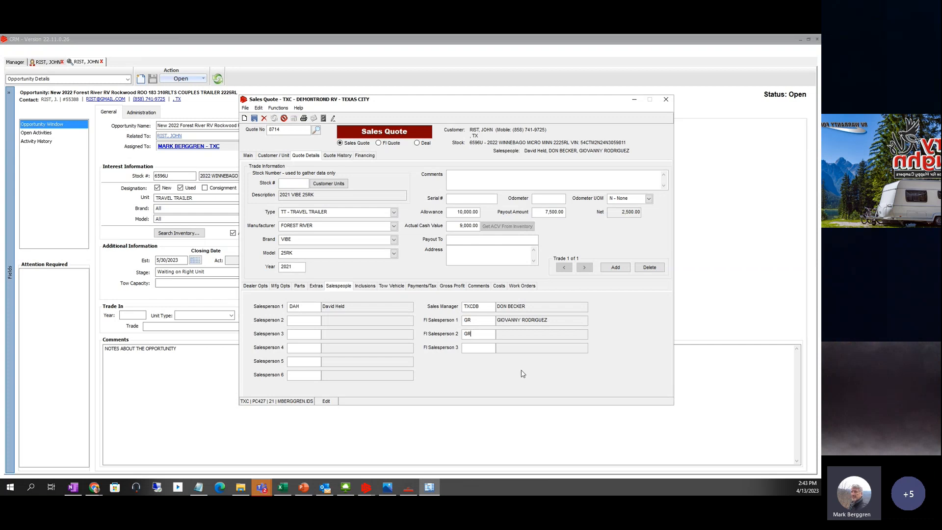
key(Tab)
double_click(486, 333)
key(BackSpace)
key(Tab)
click(365, 287)
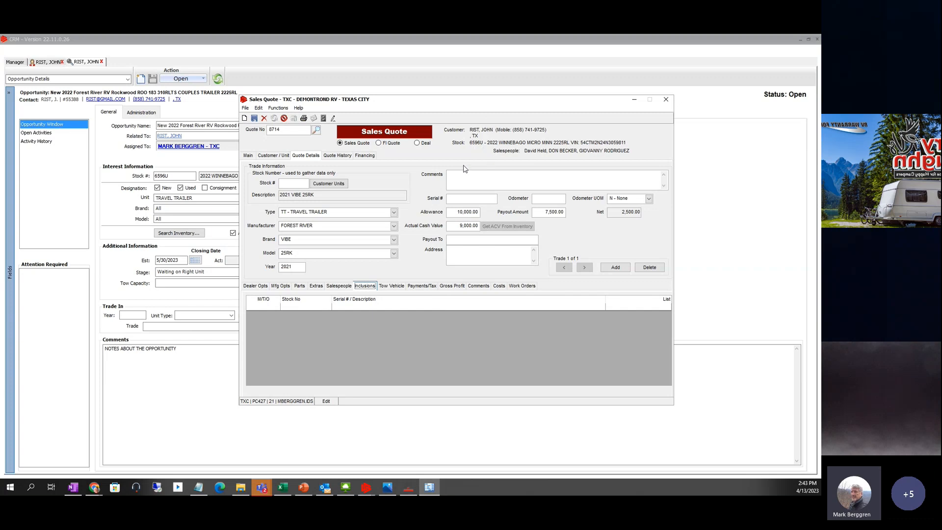
click(272, 306)
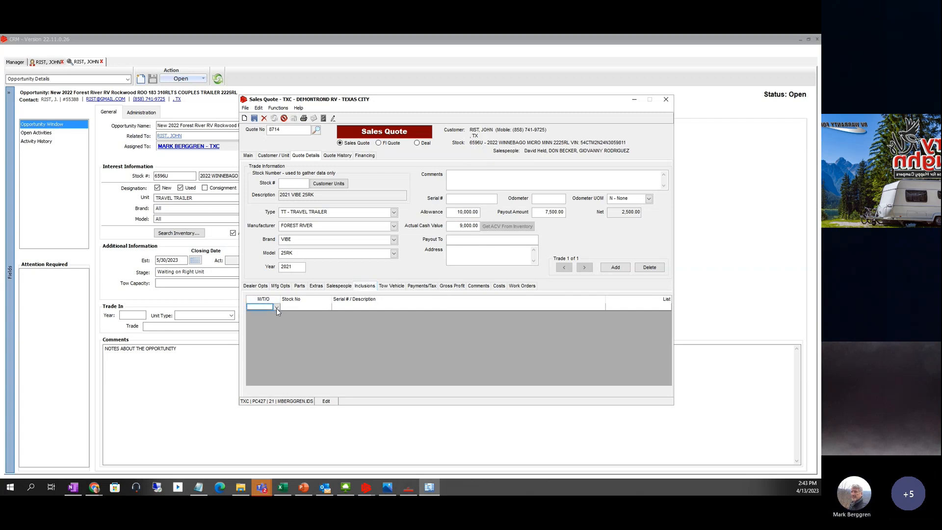
click(278, 309)
click(264, 327)
click(287, 309)
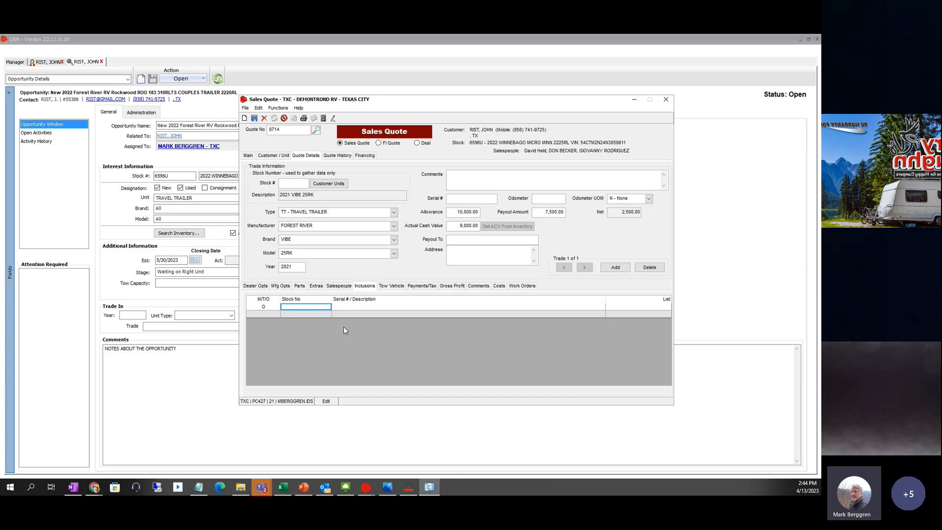
click(270, 309)
click(287, 307)
right_click(294, 309)
click(312, 328)
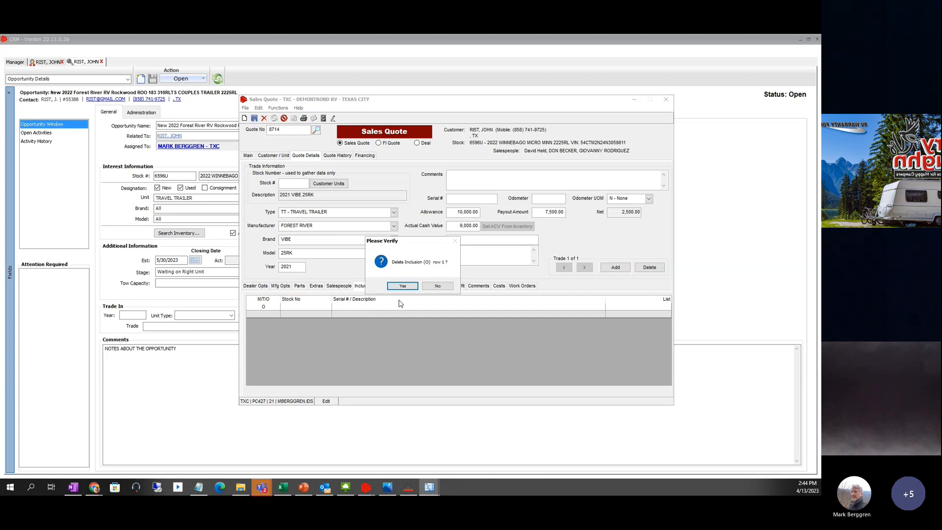
click(403, 285)
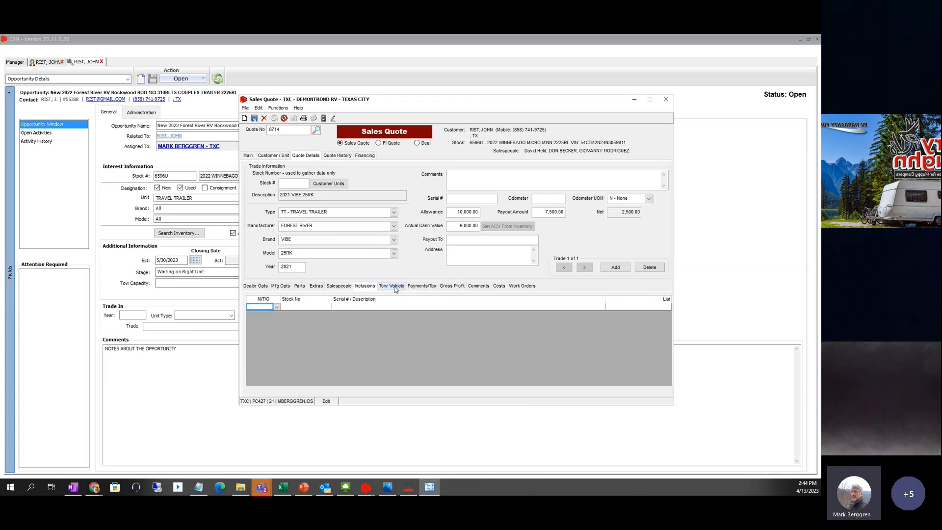
- Enter the tow vehicle as Make FORD, Model F250 LONG BED, Year 2022, Capacity 19000
click(395, 288)
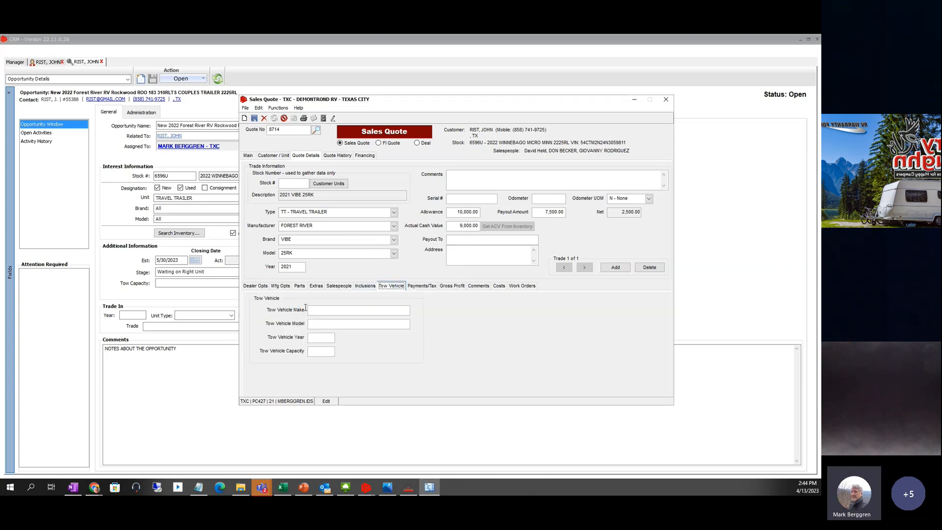
click(321, 311)
text(FORD)
click(316, 325)
text(F250 LONG )
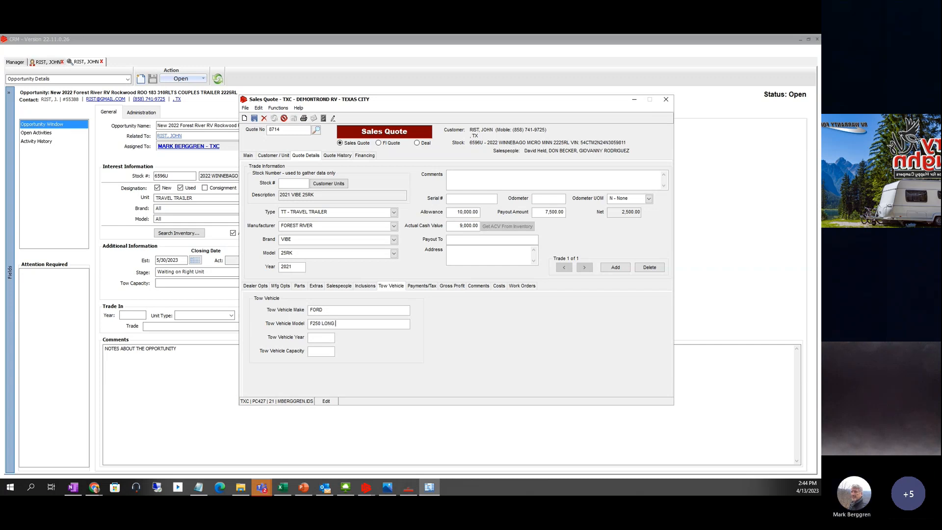
text(BED)
click(318, 334)
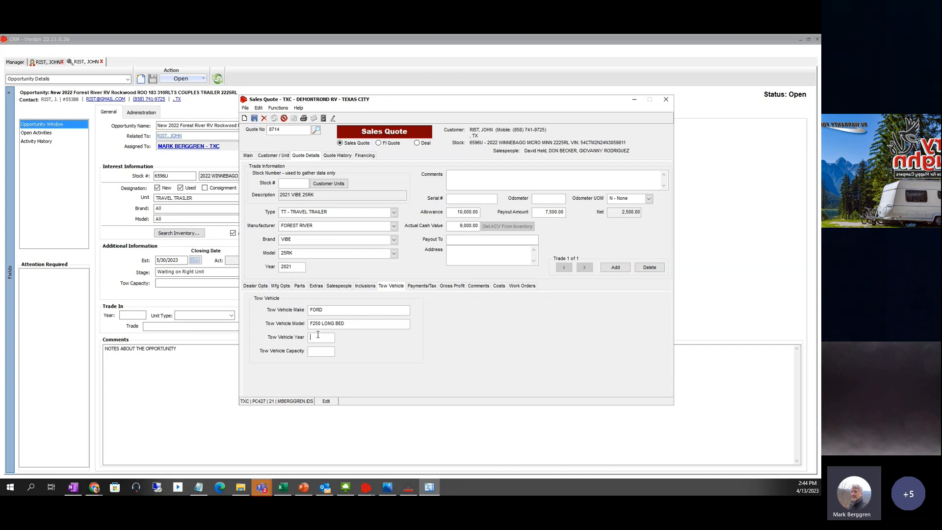
text(20)
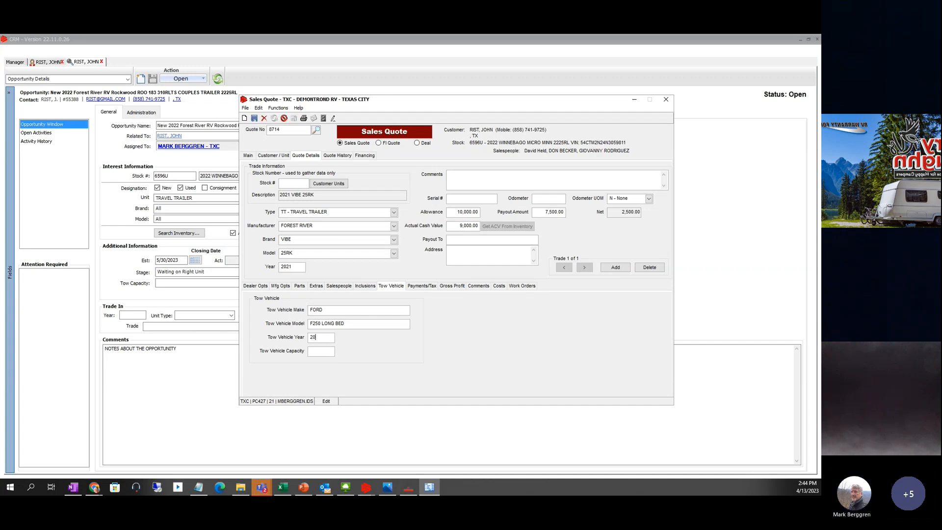
text(22)
key(Tab)
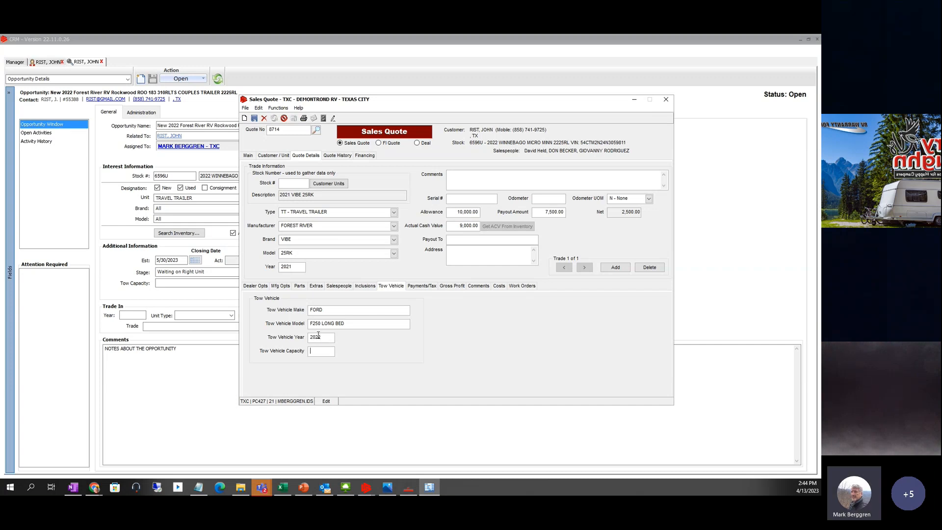
text(19000)
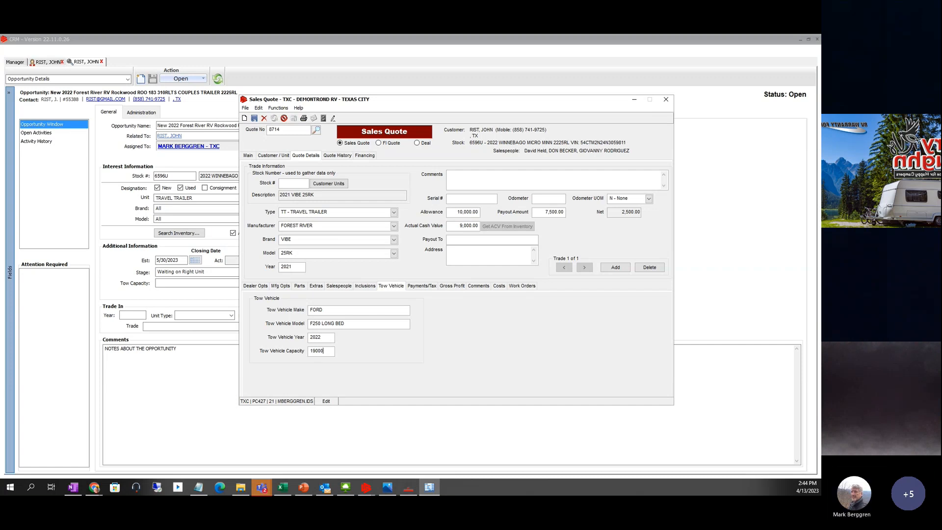
key(Tab)
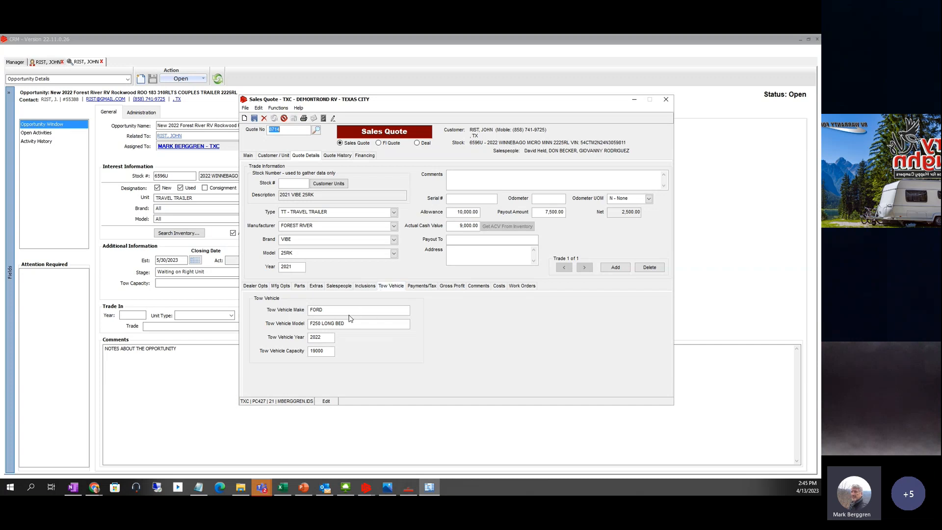
- Add a 5,000.00 down payment dated today (T) and save the quote
click(422, 285)
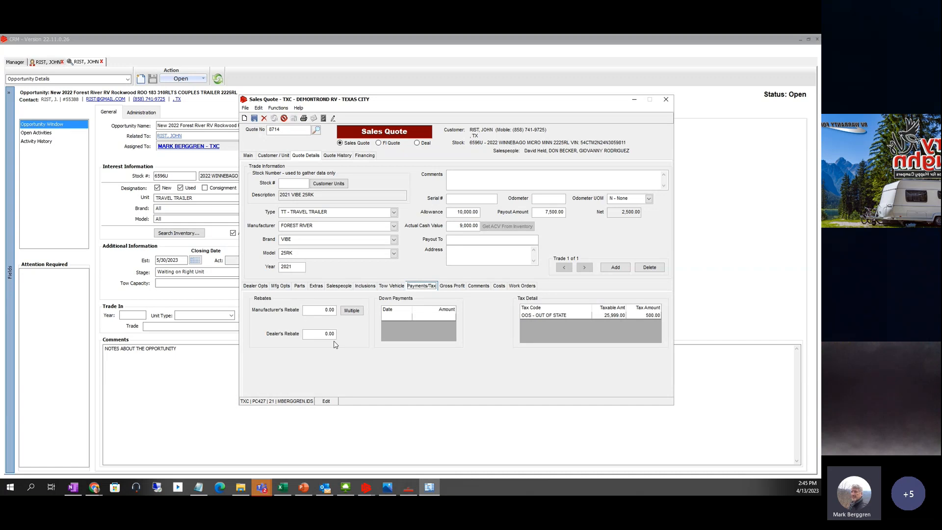
click(396, 319)
text(T)
key(Tab)
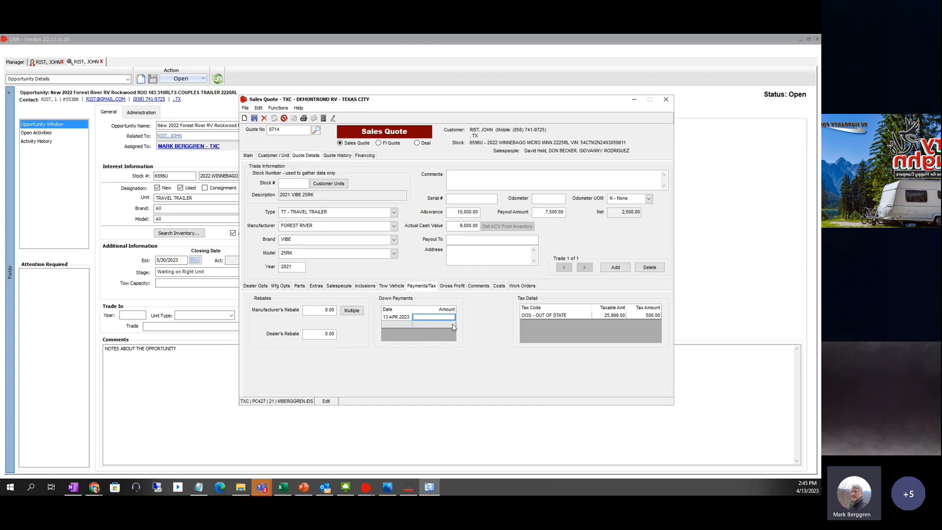
text(5000)
key(Tab)
click(254, 118)
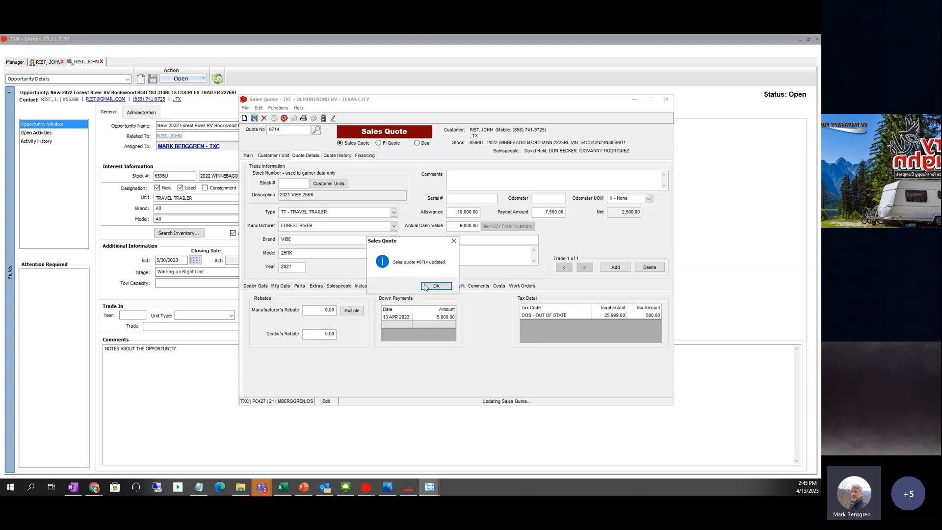
click(437, 286)
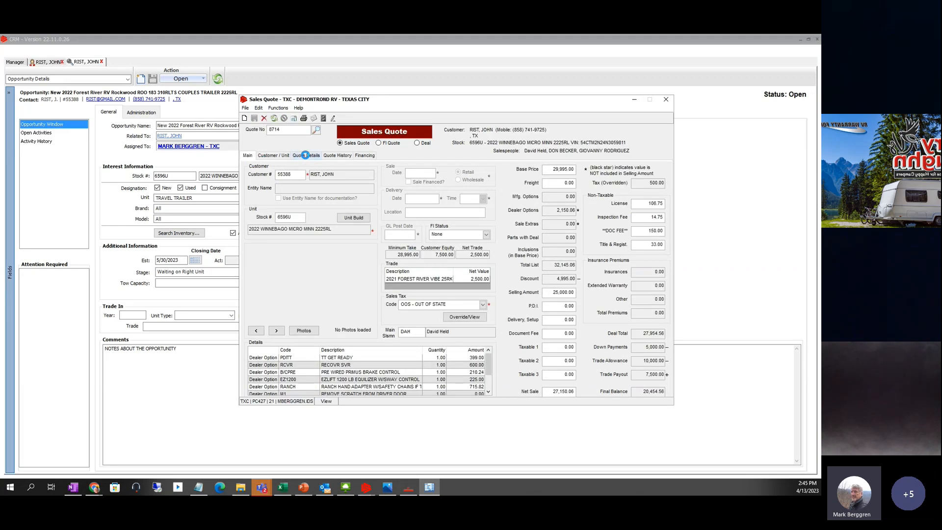
- Review the saved down payment, comments, gross profit and the work orders listing D4450
click(305, 155)
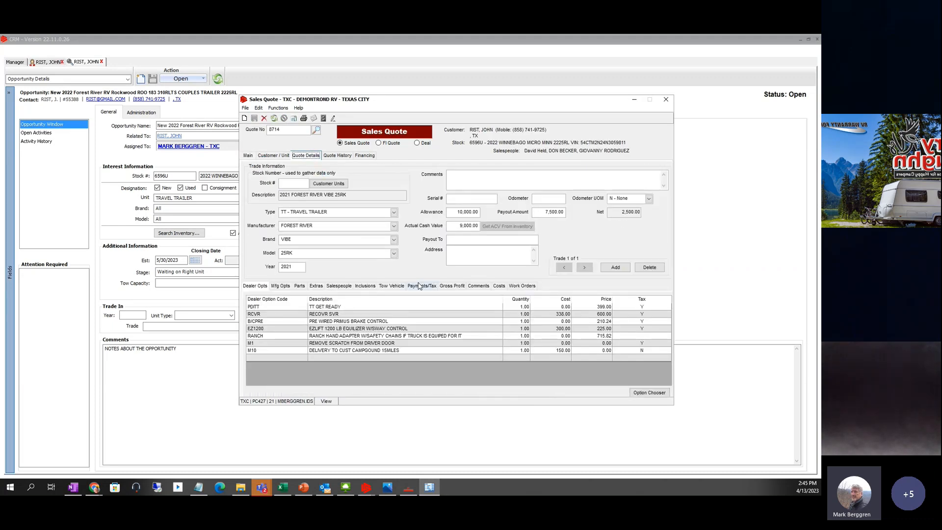
click(421, 286)
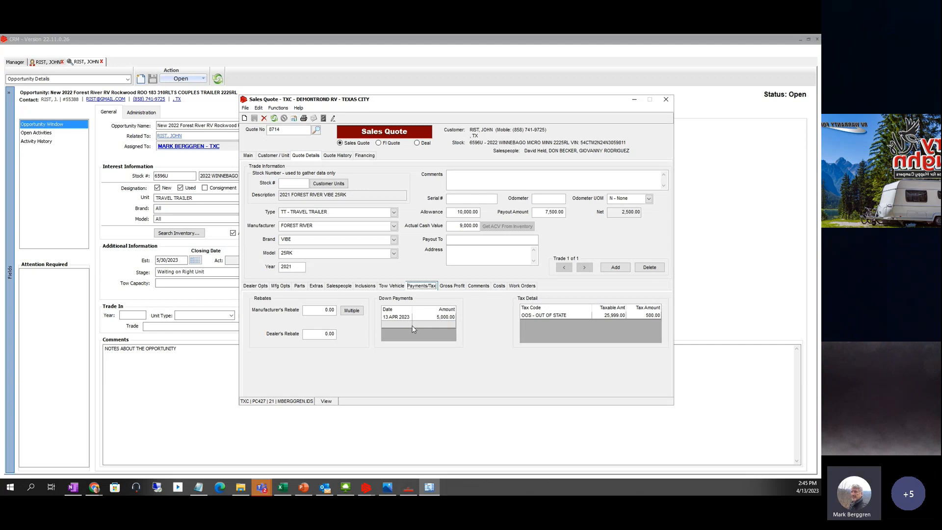
click(479, 286)
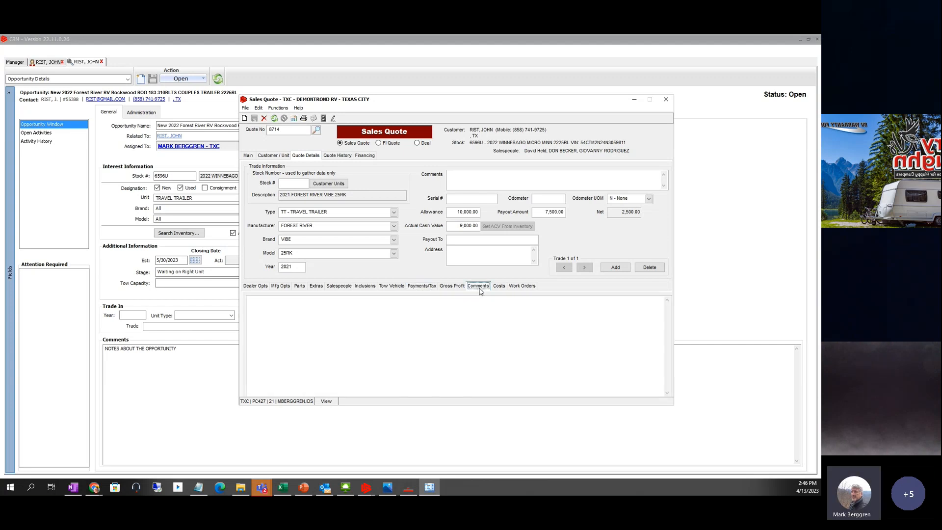
click(452, 287)
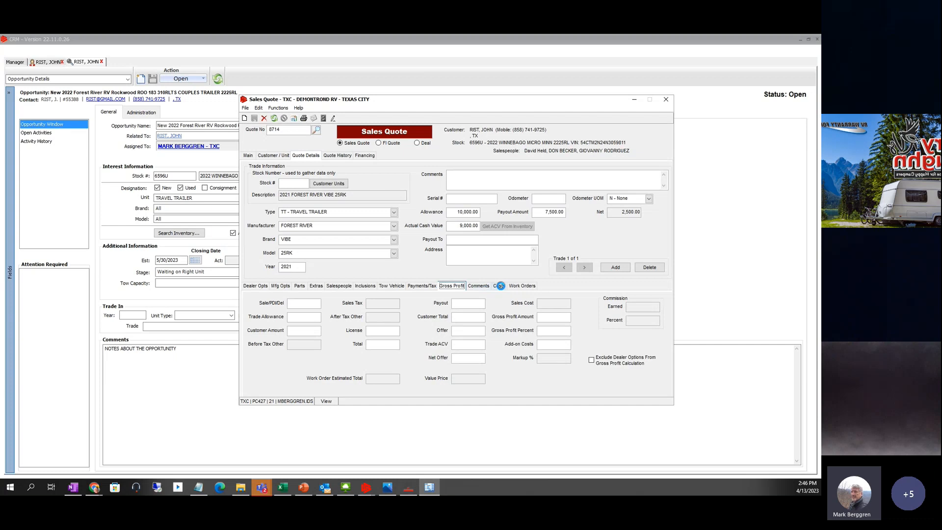
click(475, 288)
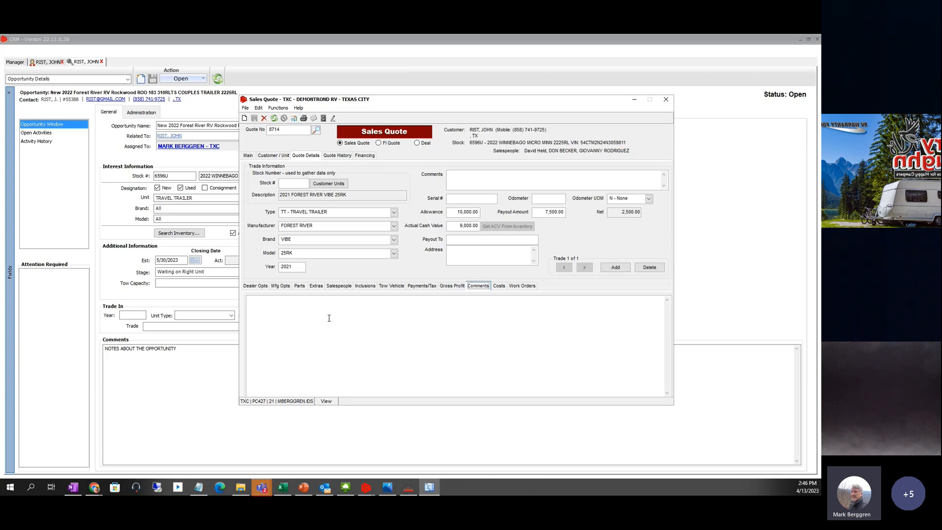
click(522, 286)
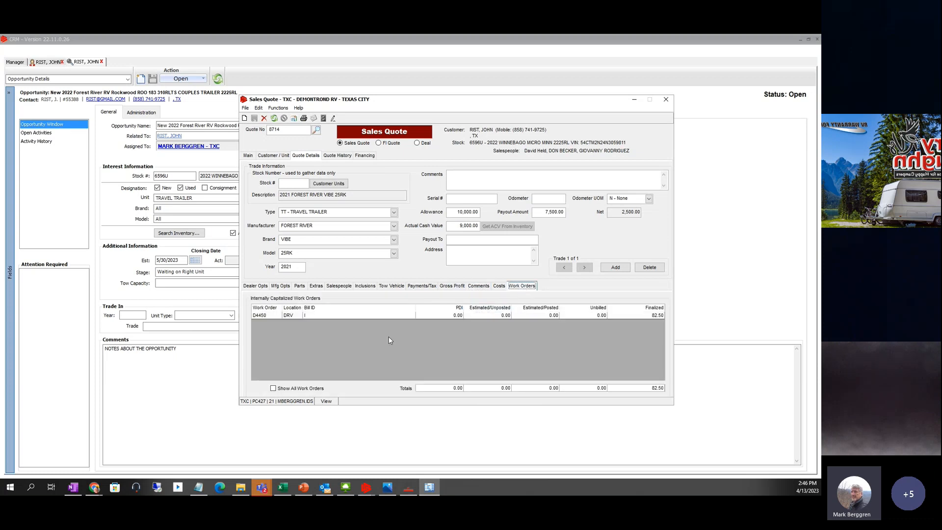
- Include all work orders, then review the extras, dealer options, comments and payments/tax details
click(275, 388)
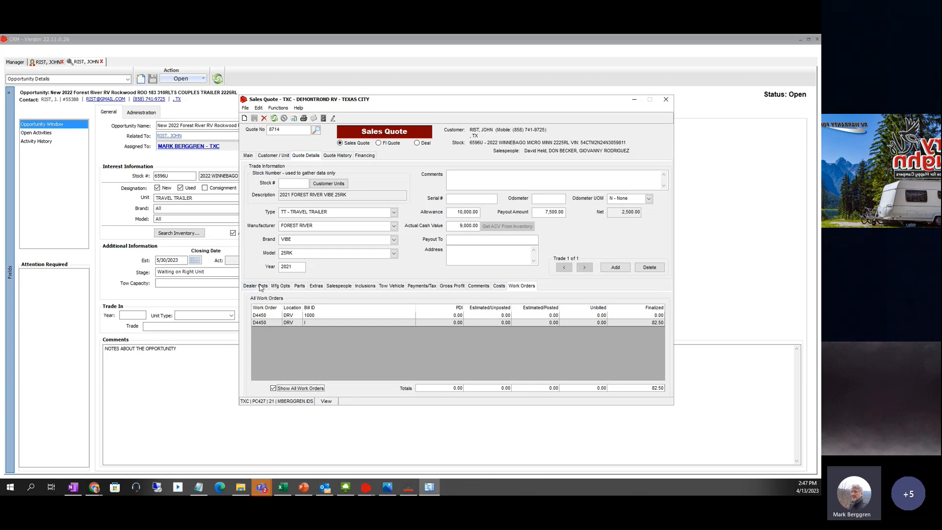
click(423, 287)
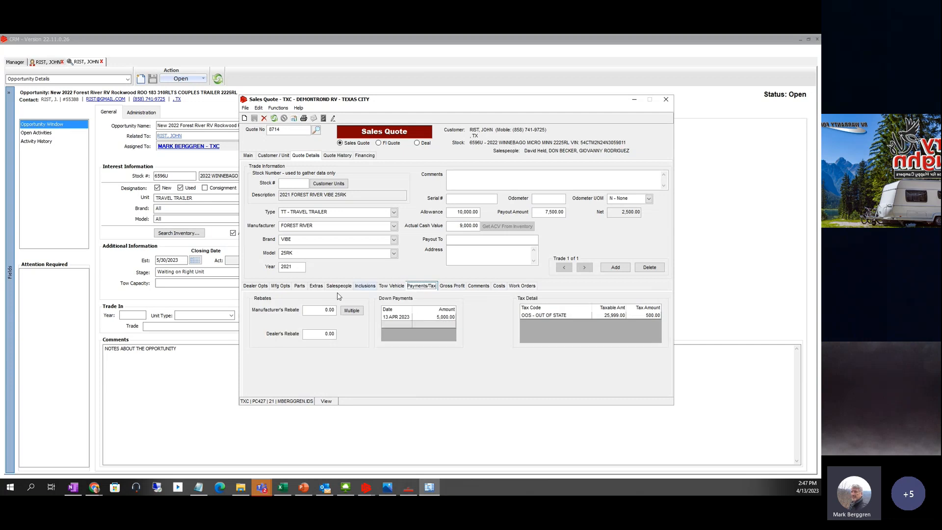
click(315, 286)
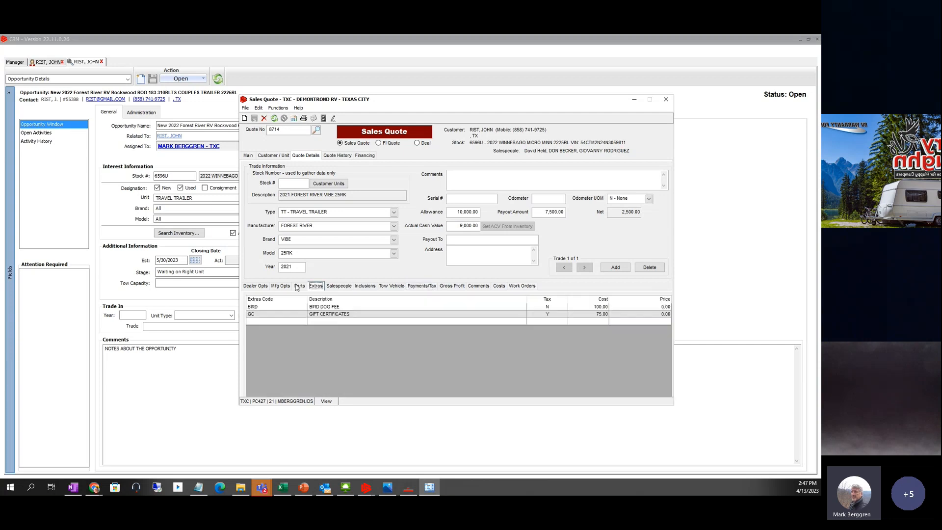
click(255, 286)
click(478, 286)
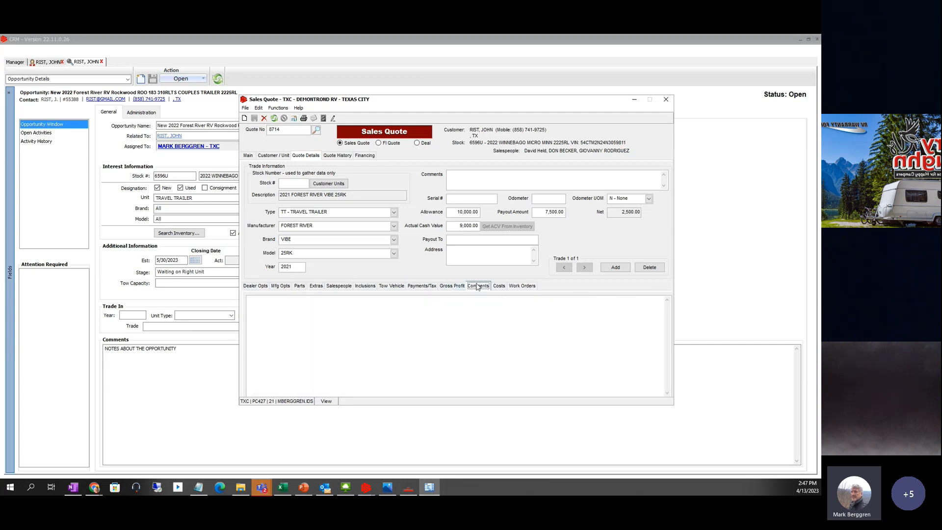
click(422, 287)
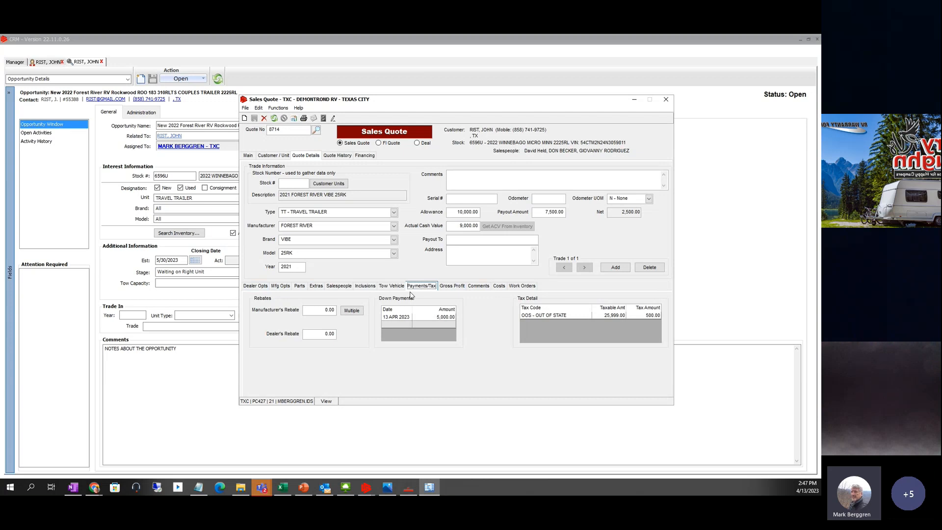
- Show the quote history listing quote 8714 at 17,954.56, status Available - FI quote
click(339, 156)
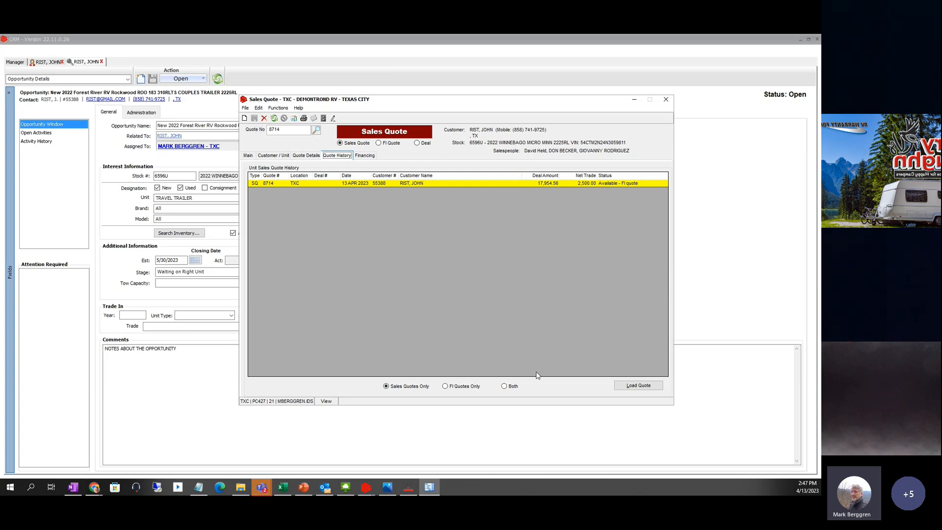
- Show quote 8714's financing page: 20,454.56 amount financed, financing not yet set up
click(369, 156)
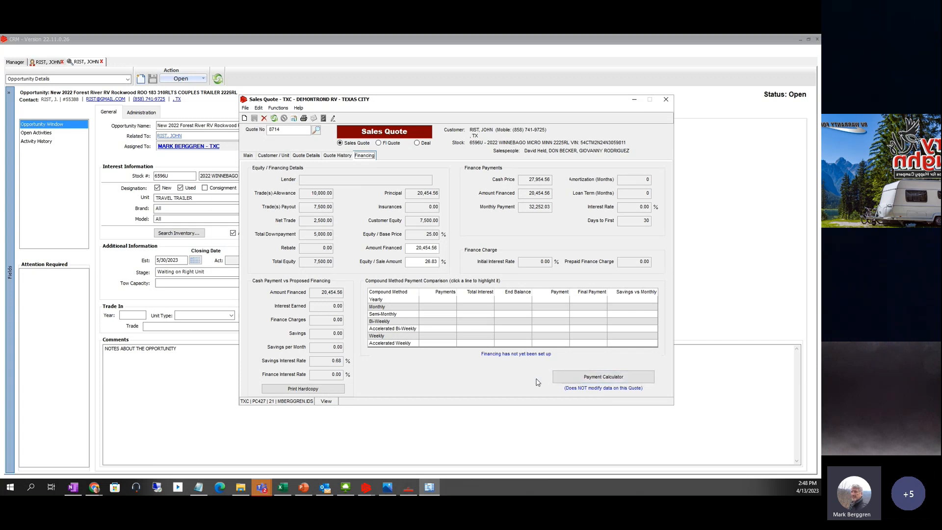
- In the payment calculator, use 4.50% interest over 120 months to get a 211.99 monthly payment
click(598, 381)
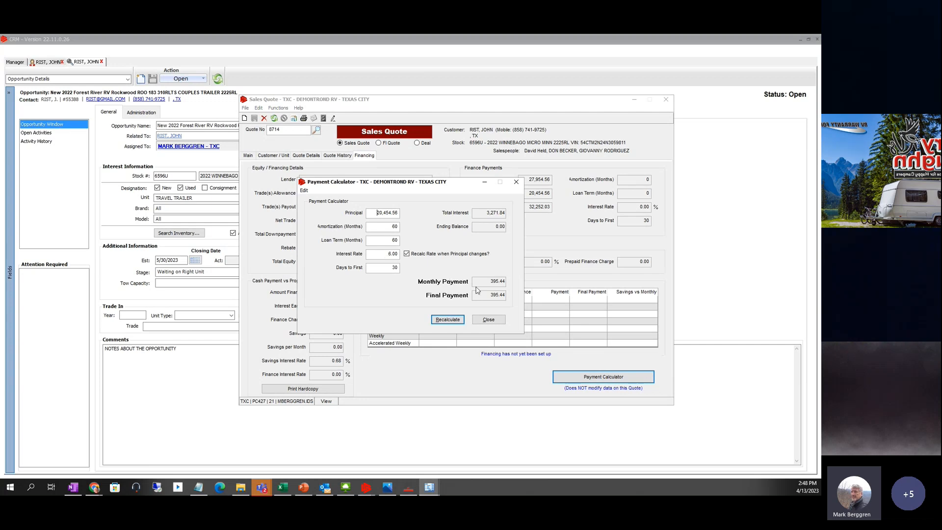
double_click(392, 254)
text(4)
key(Tab)
double_click(391, 229)
text(120)
key(Tab)
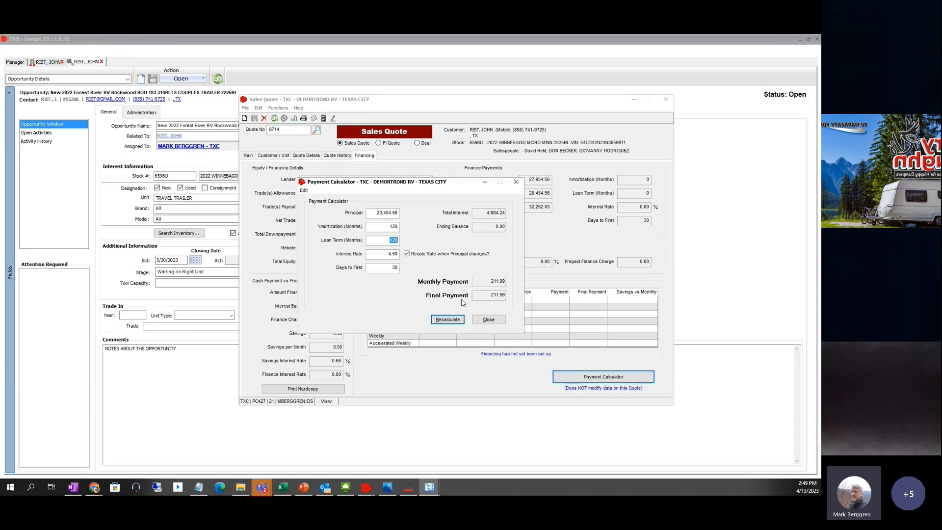
click(489, 319)
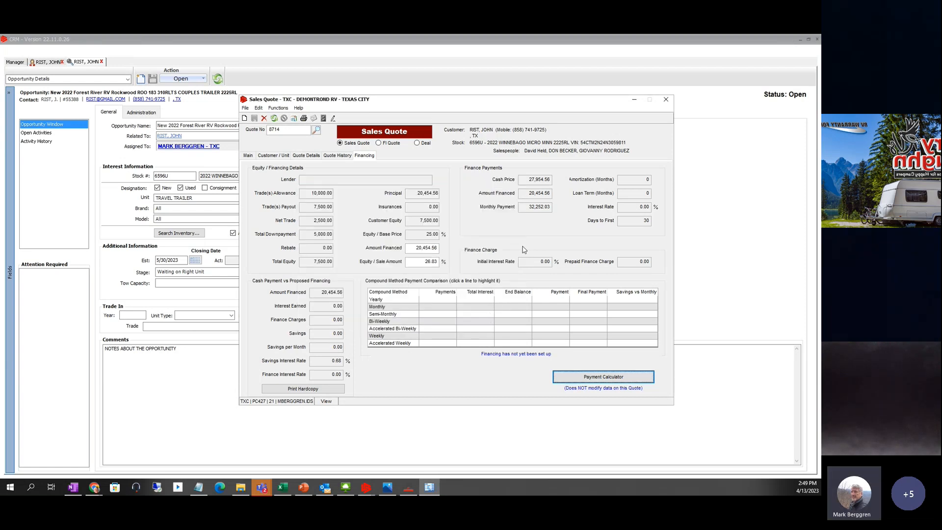
click(604, 381)
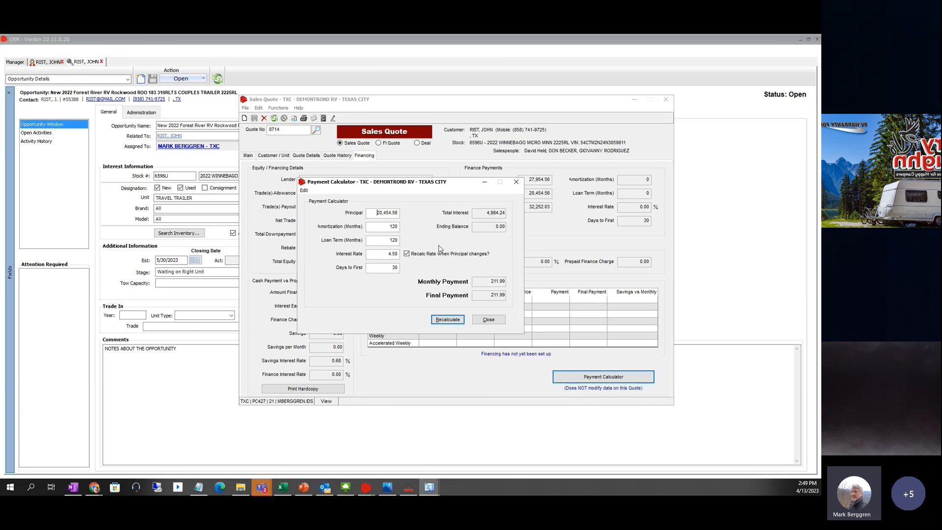
click(484, 322)
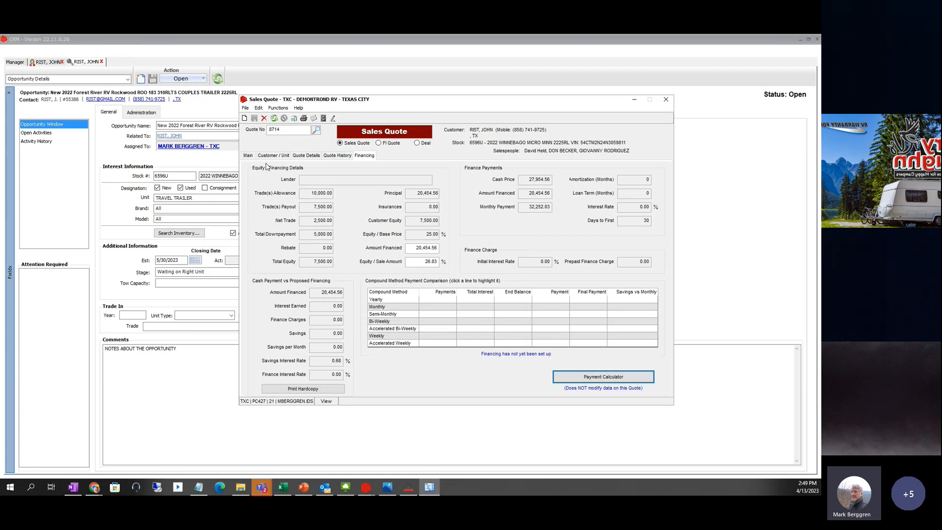
- Review the Customer / Unit, Quote Details, Quote History and Financing tabs, ending on the Main page
click(248, 156)
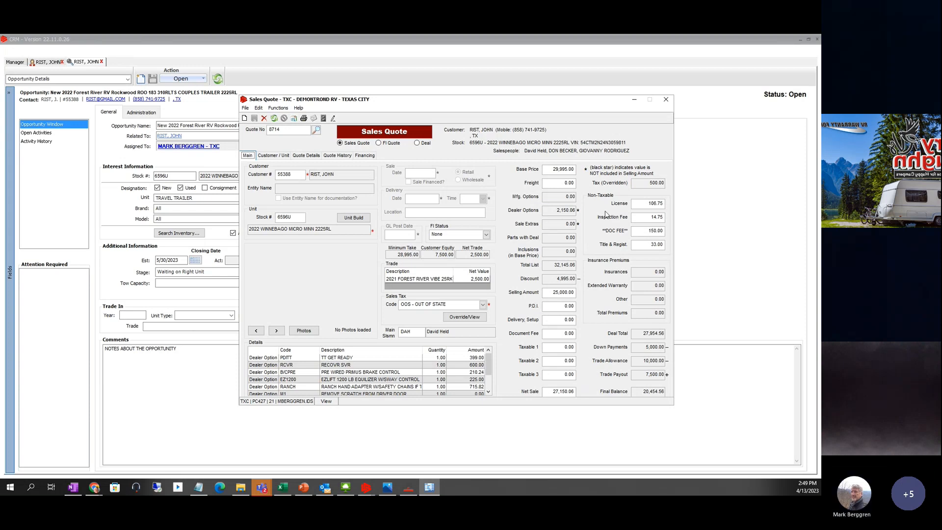
click(273, 156)
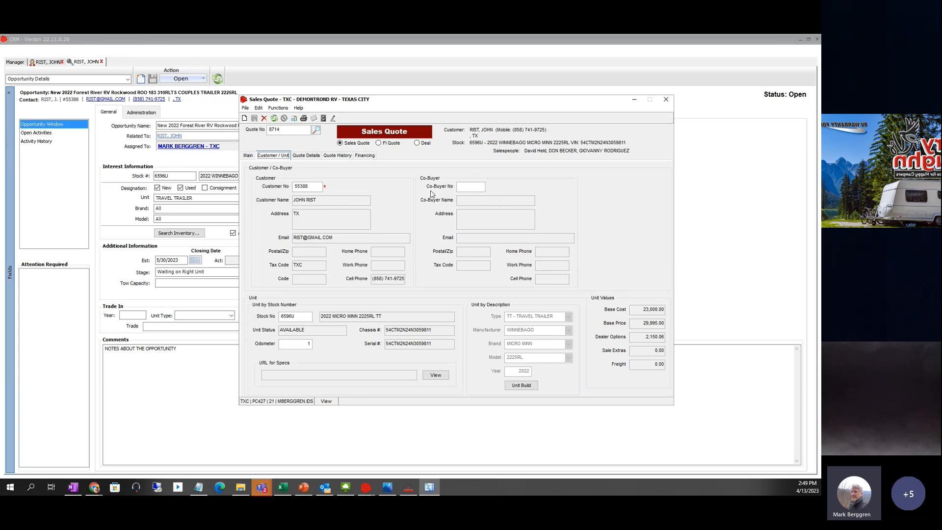
click(305, 156)
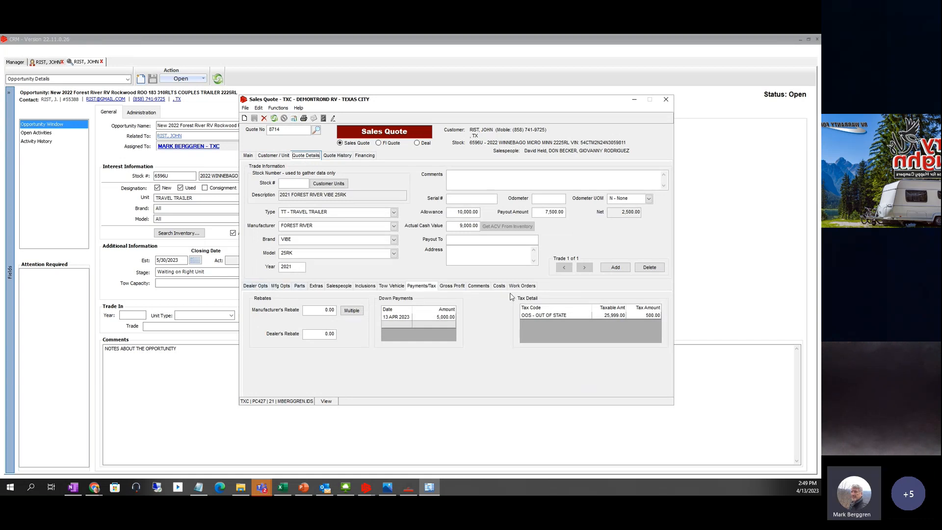
click(335, 157)
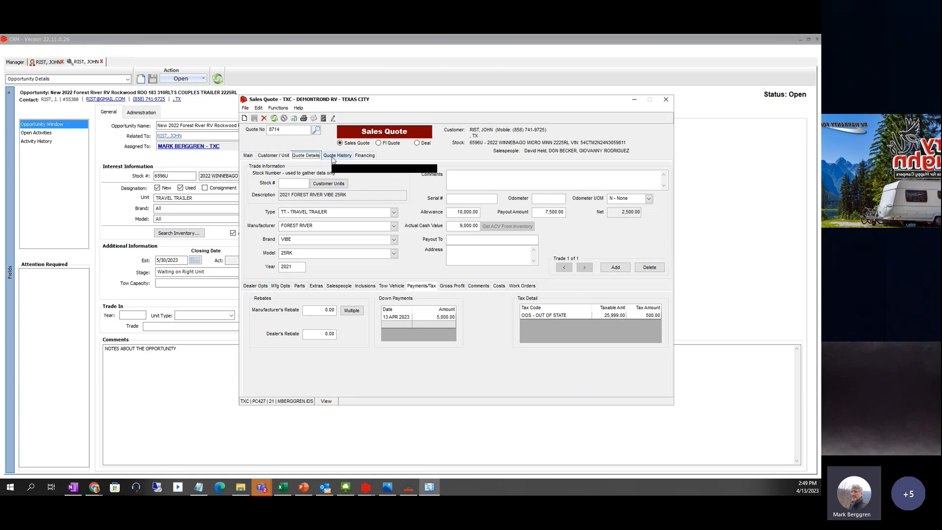
click(363, 156)
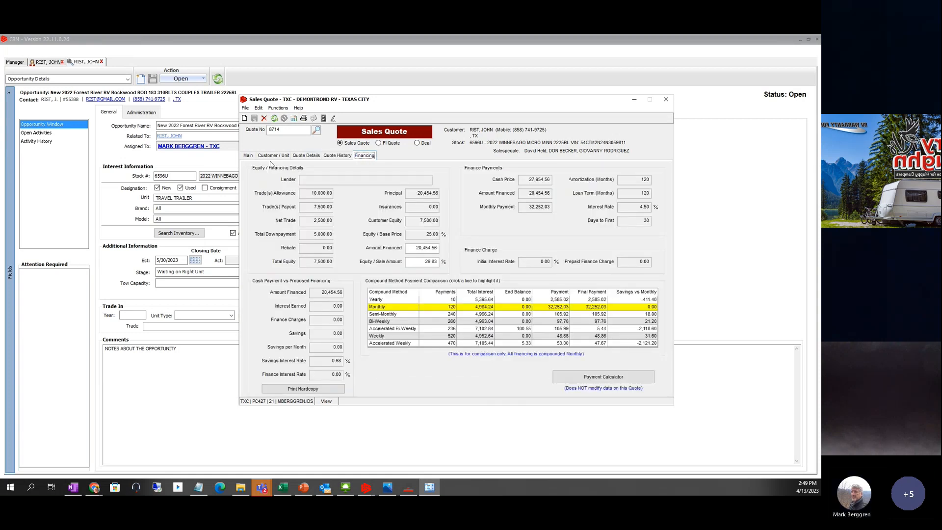
click(247, 156)
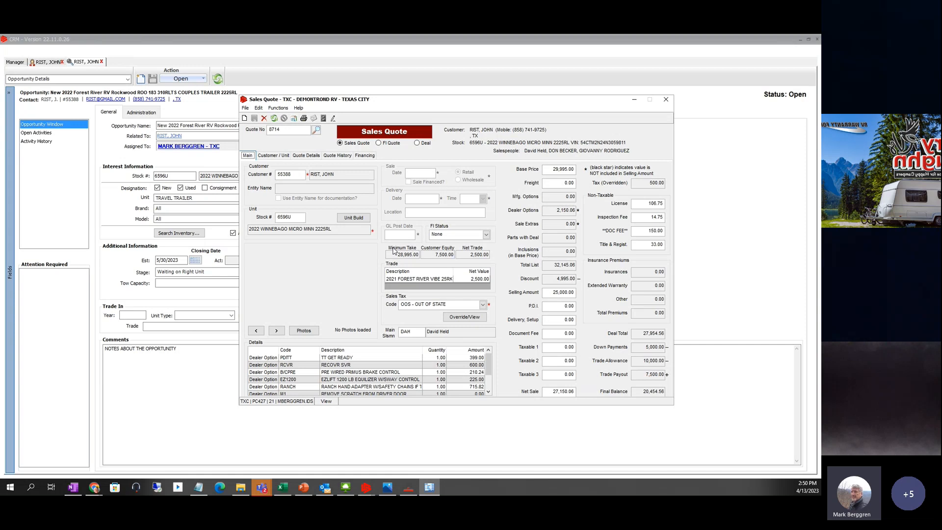
- Start attaching a file to quote 8714, checking Desktop, Documents and Downloads for it
click(324, 120)
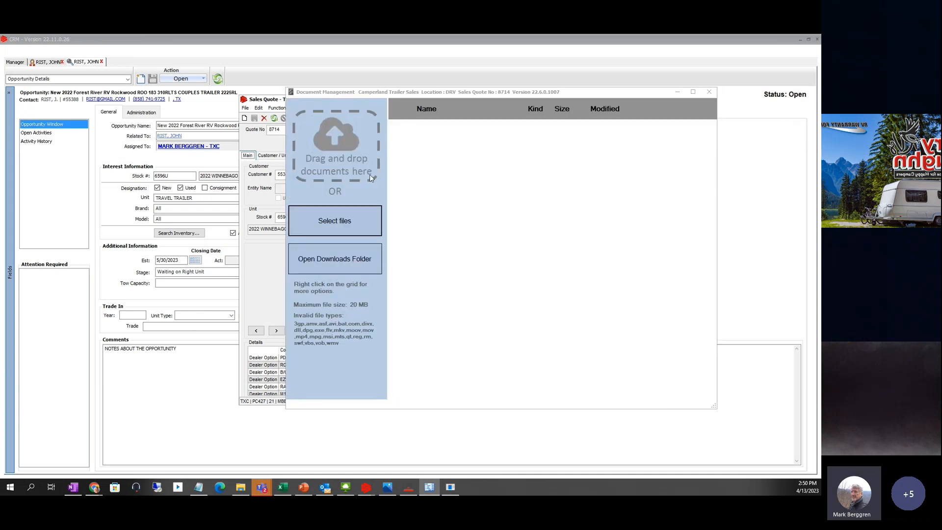
click(331, 220)
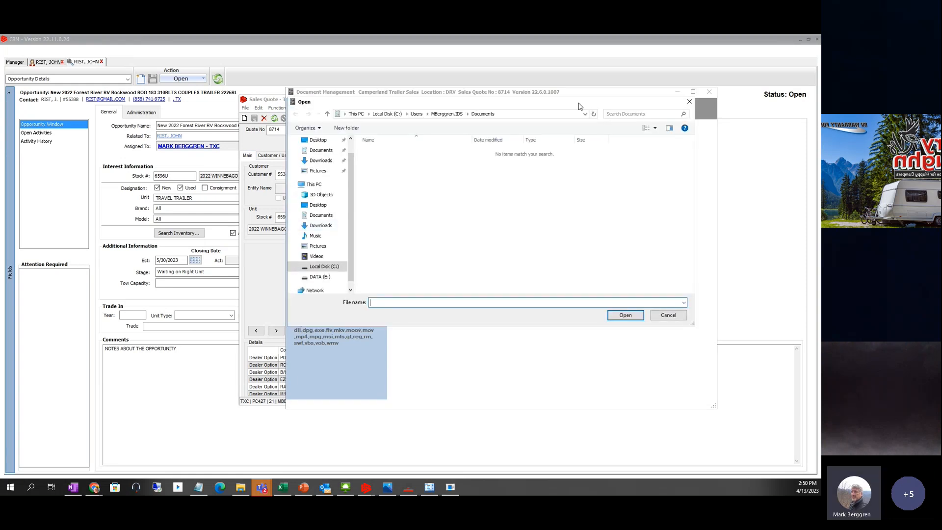
drag(576, 106, 499, 108)
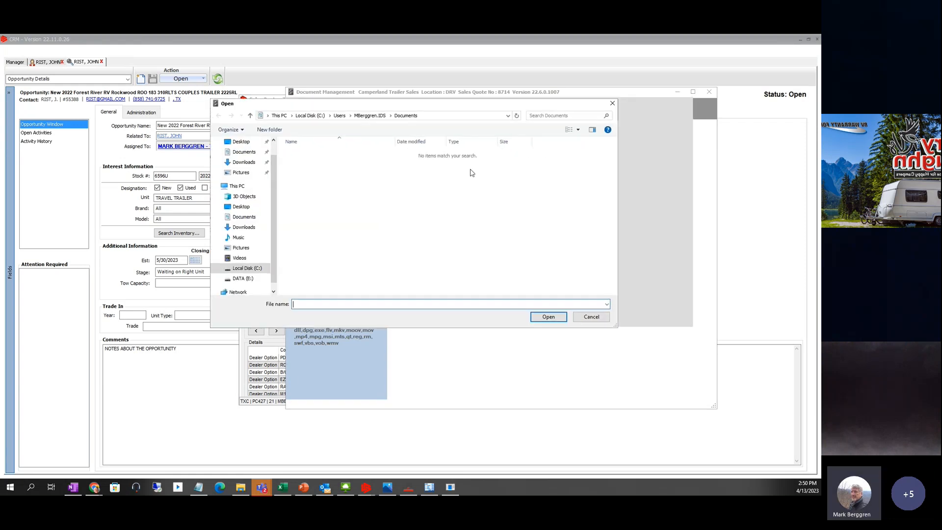
click(236, 279)
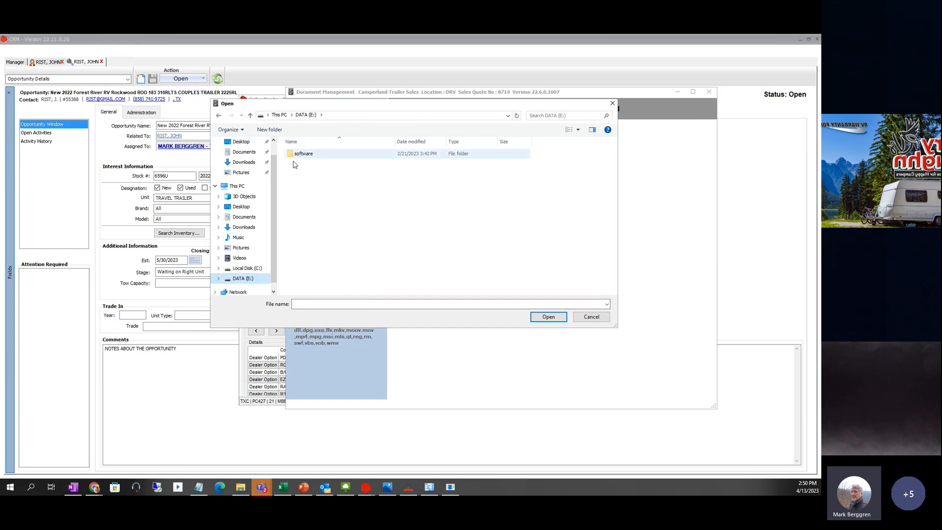
scroll(271, 202, up, 1)
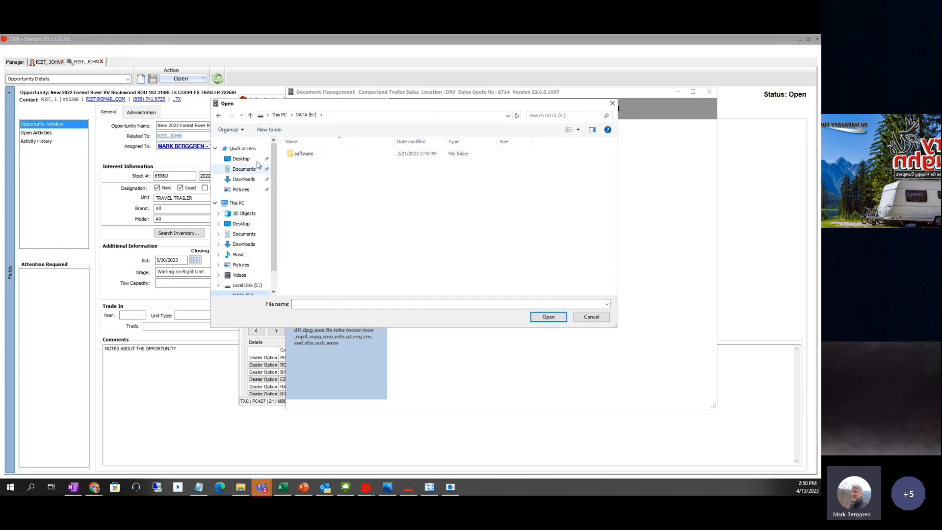
click(241, 159)
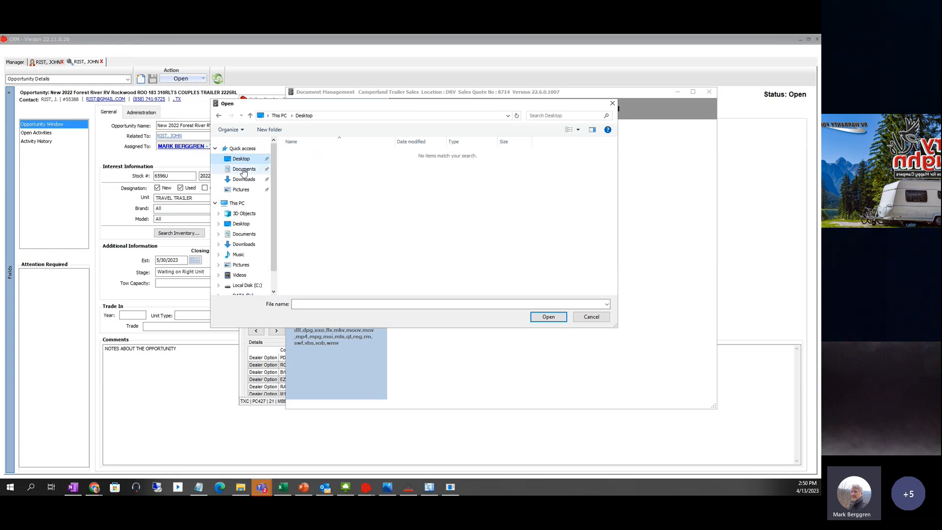
click(248, 169)
click(246, 181)
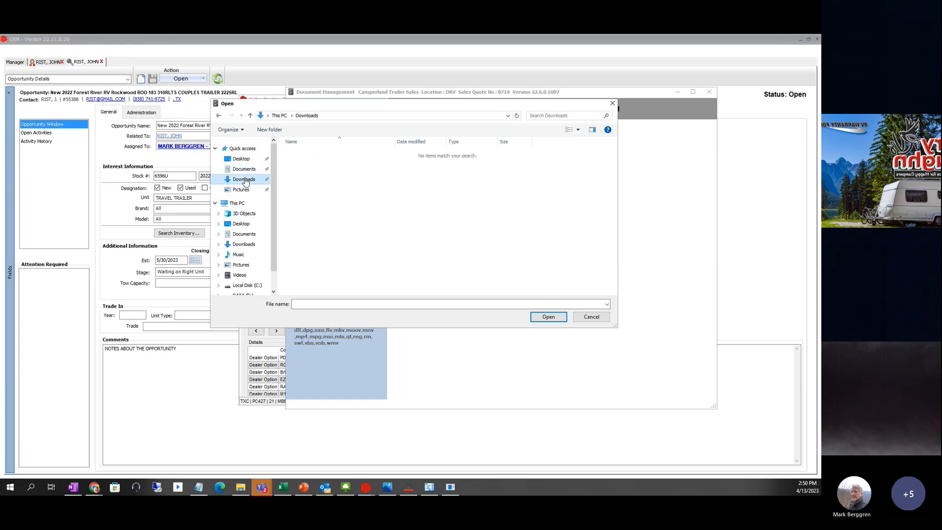
click(249, 245)
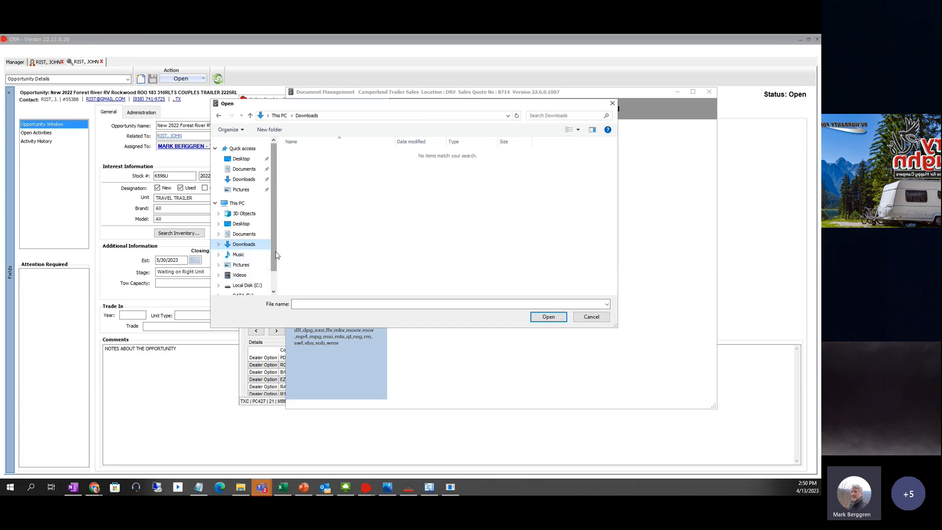
- Upload IdsRptGeneric.xls from DATA (E:) > software to quote 8714's documents
scroll(250, 271, down, 2)
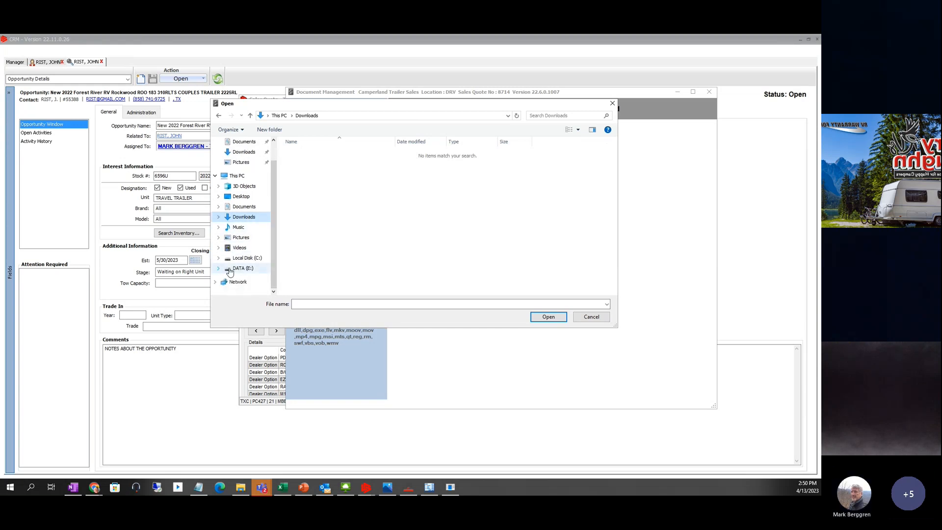
click(236, 269)
click(219, 269)
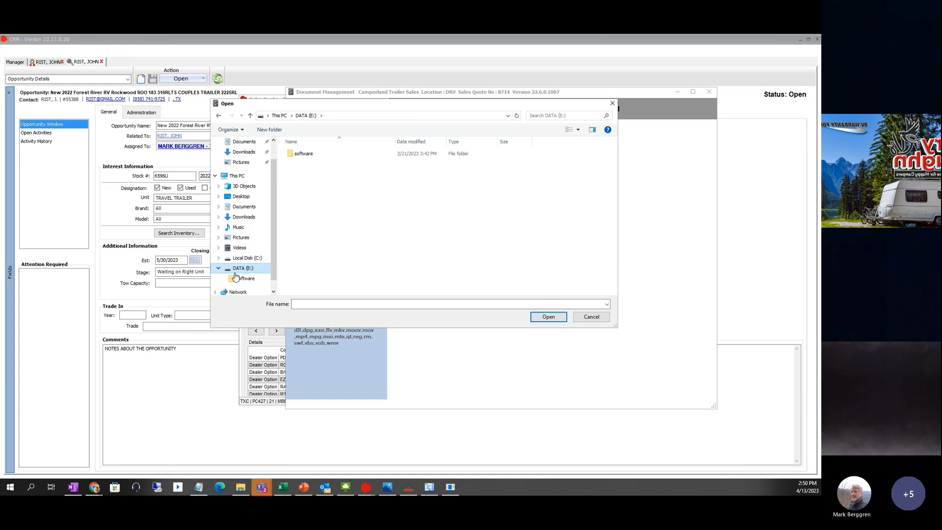
scroll(235, 278, down, 1)
click(216, 282)
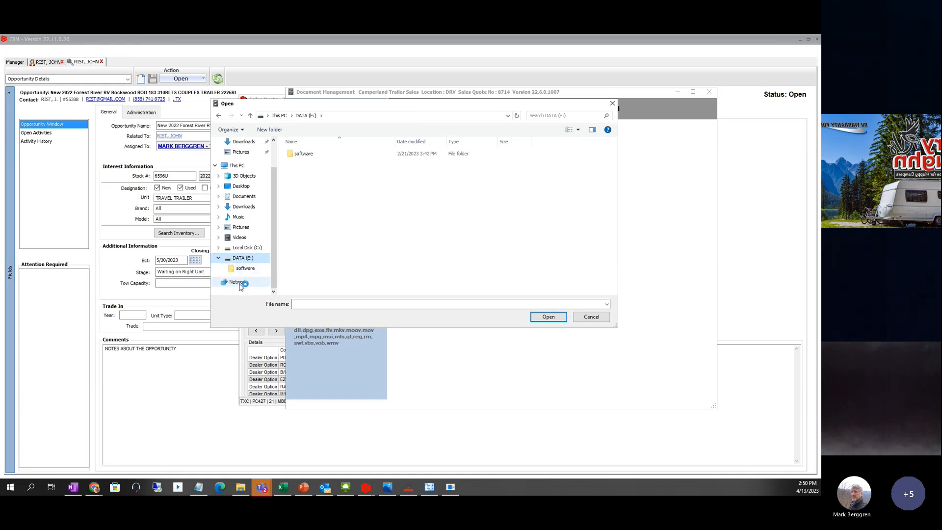
click(239, 283)
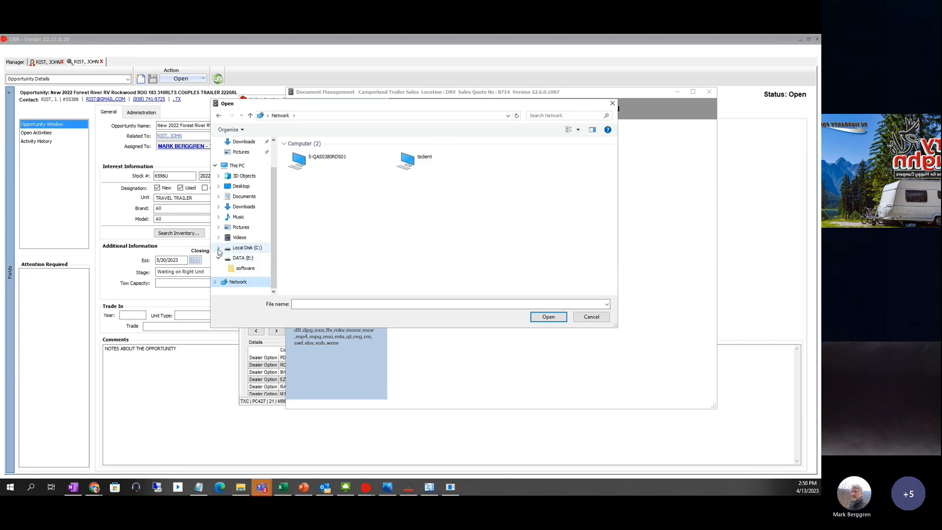
click(235, 248)
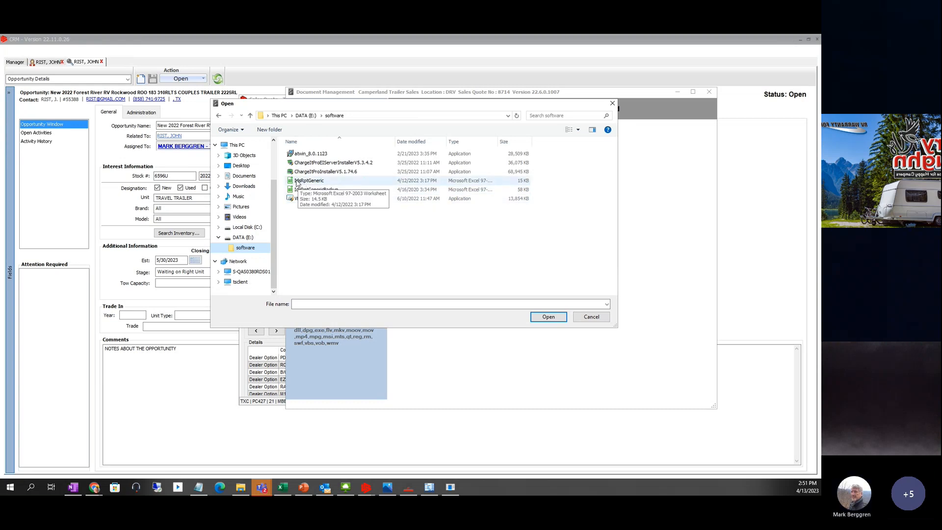
click(300, 184)
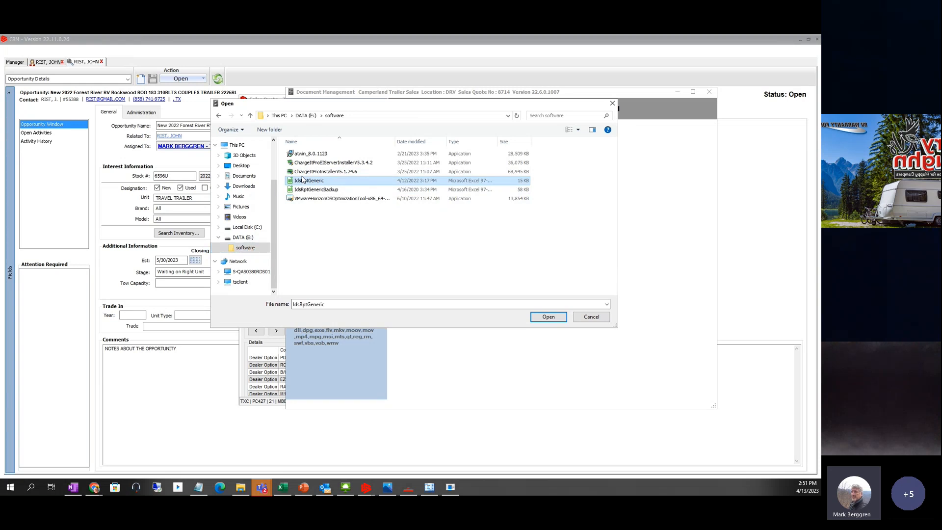
click(549, 317)
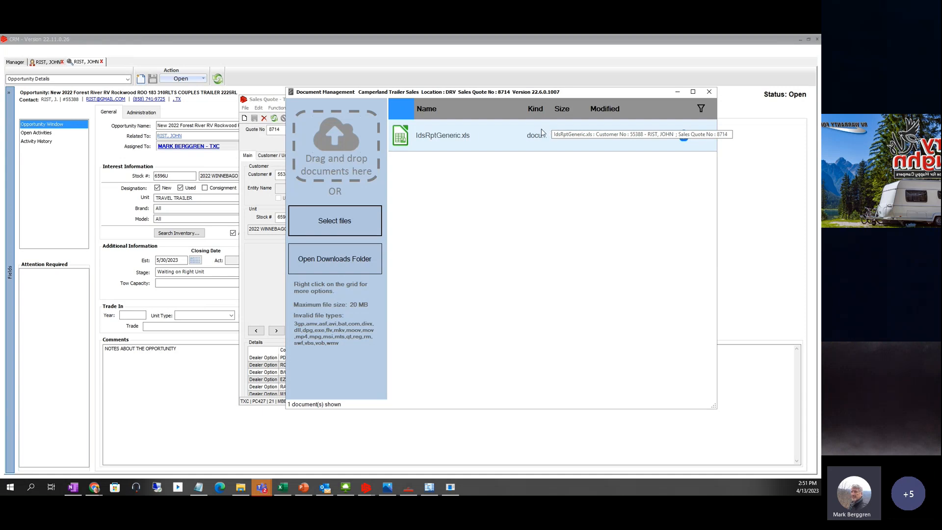
- Delete IdsRptGeneric.xls from quote 8714's documents and close the document manager
click(709, 92)
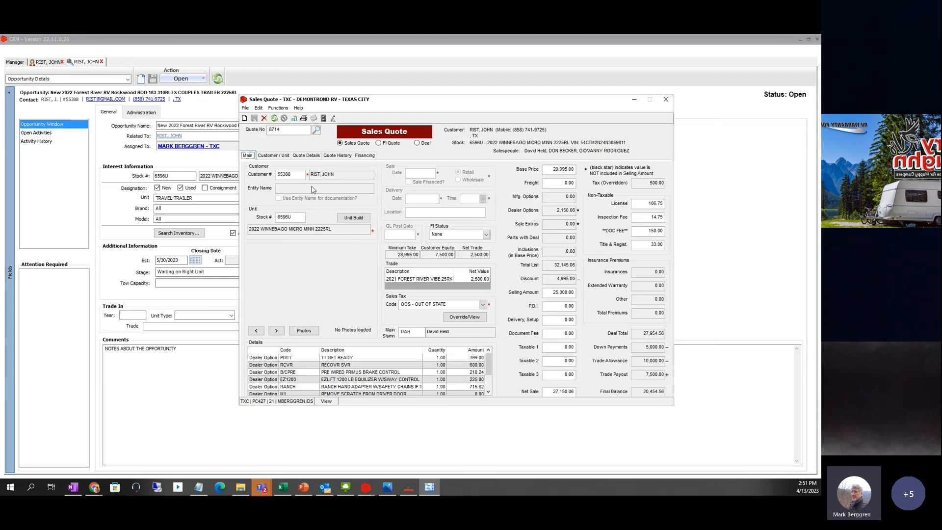
click(323, 120)
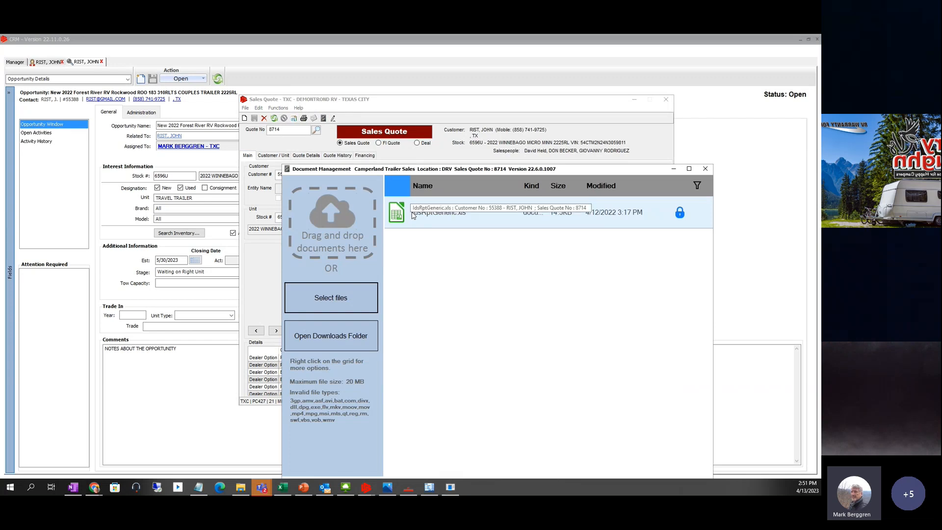
drag(571, 173, 552, 125)
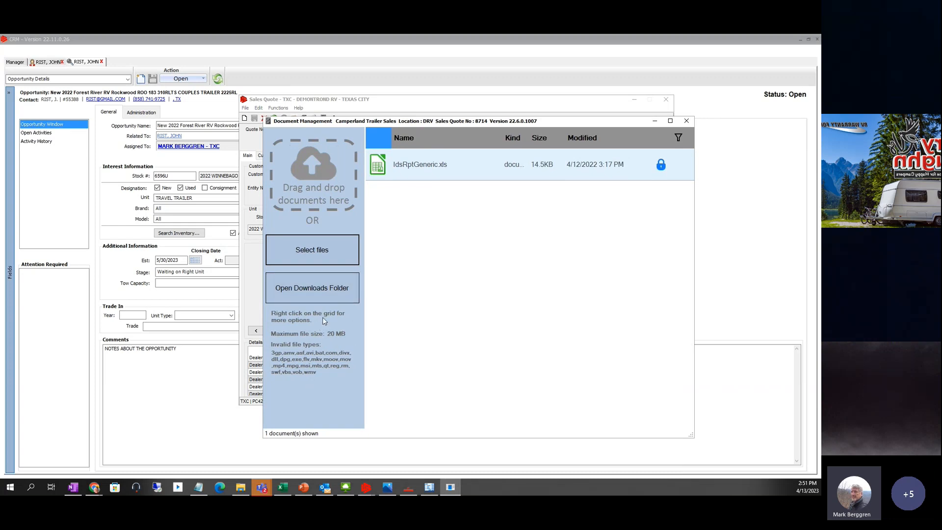
right_click(421, 164)
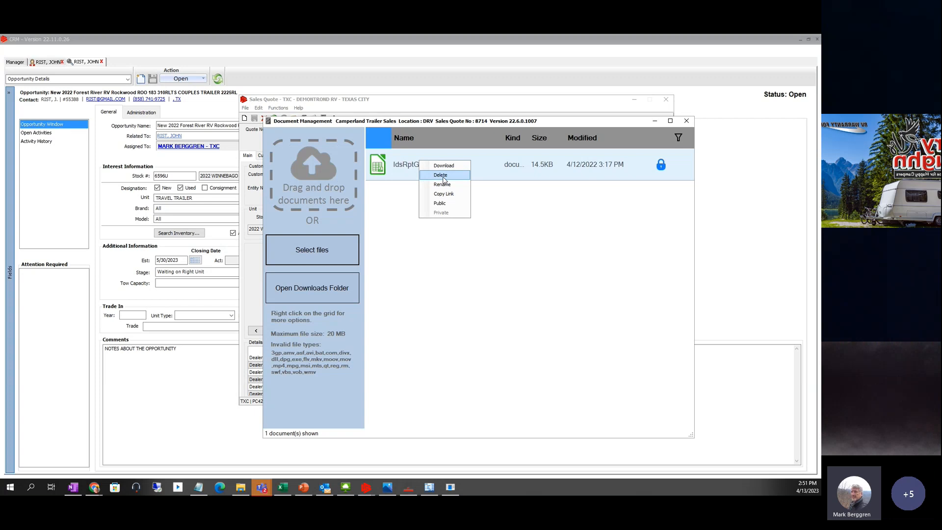
click(442, 177)
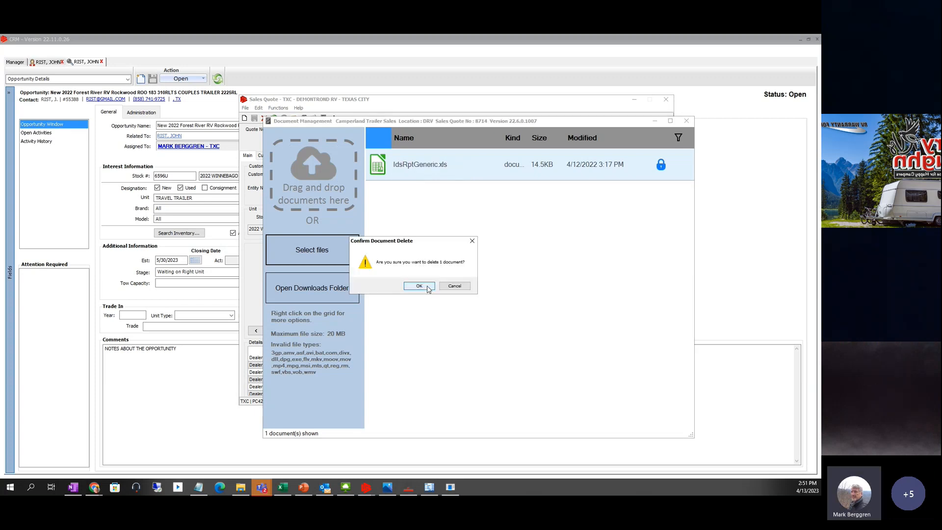
click(427, 287)
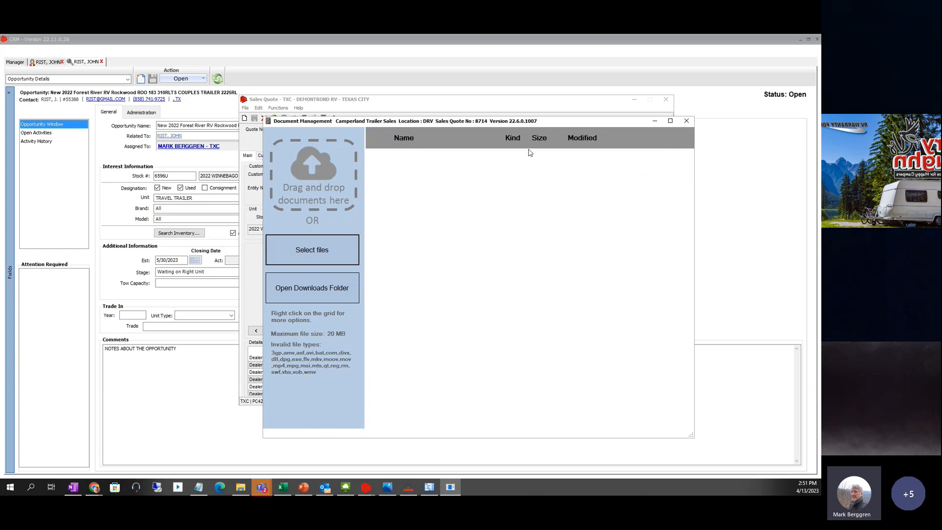
click(687, 120)
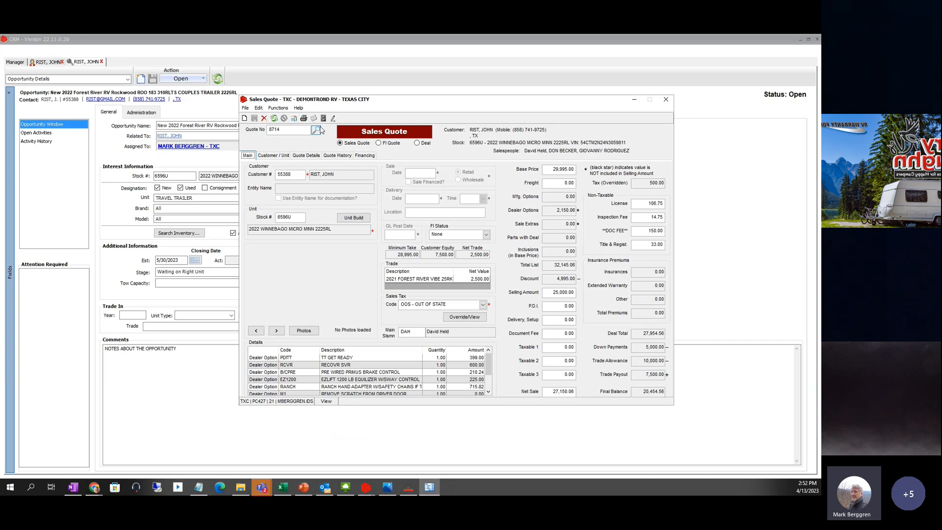
- Check the customer contact's documents list, find it empty, and return to sales quote 8714
click(49, 62)
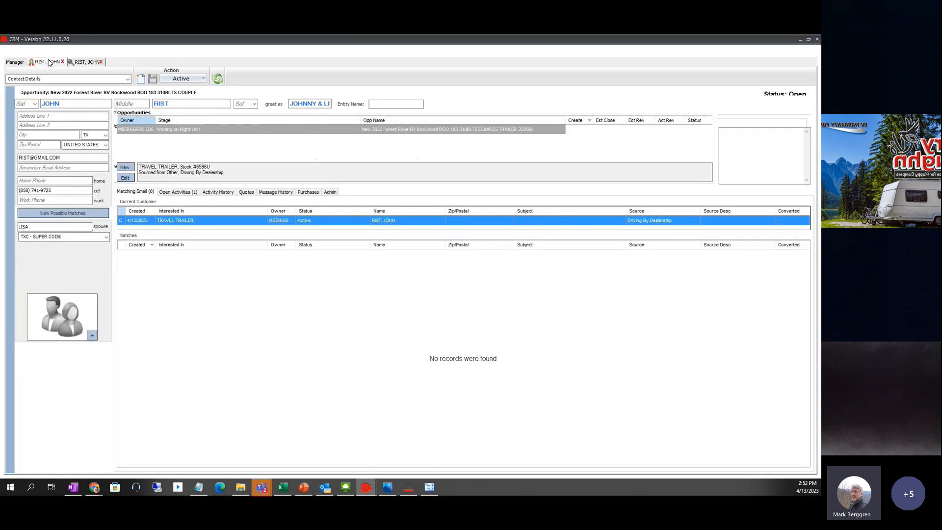
click(194, 80)
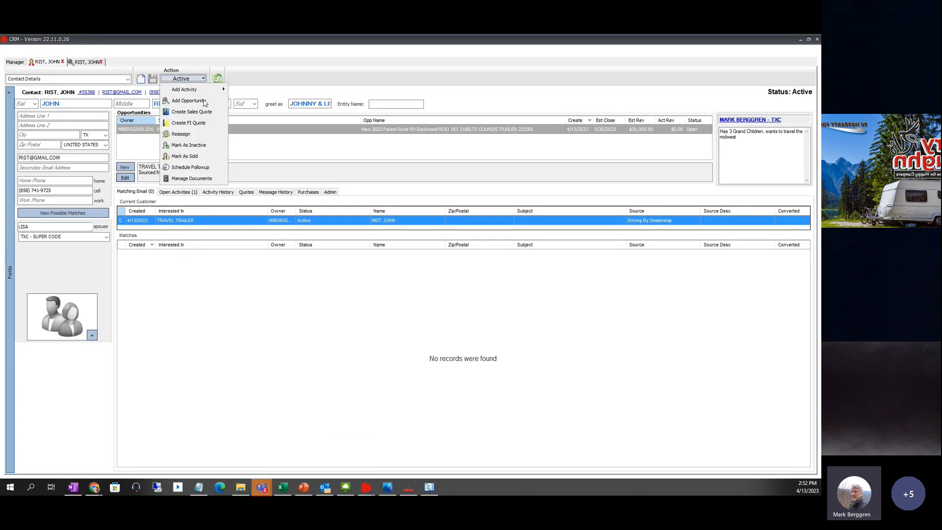
click(193, 177)
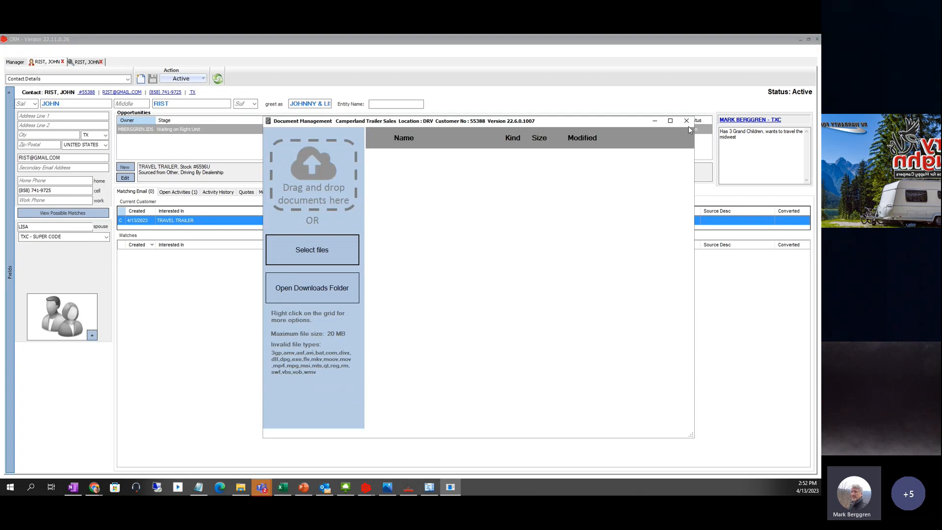
click(687, 120)
click(412, 490)
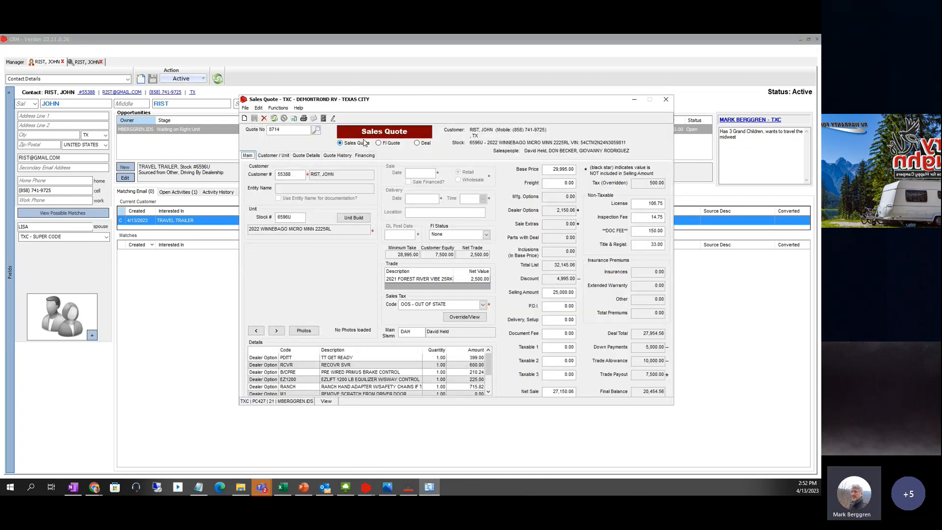
- Print sales quote 8714 to PDF using the Sales Quote template
click(304, 119)
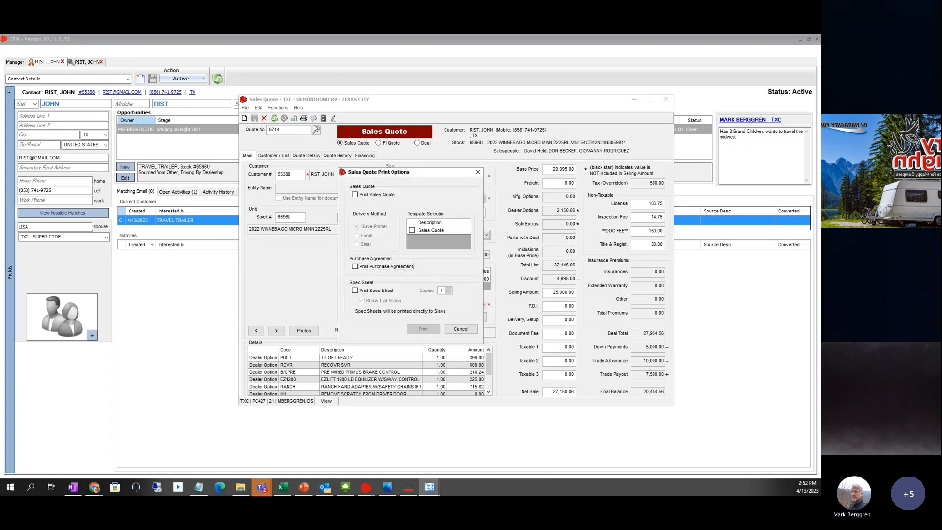
click(355, 195)
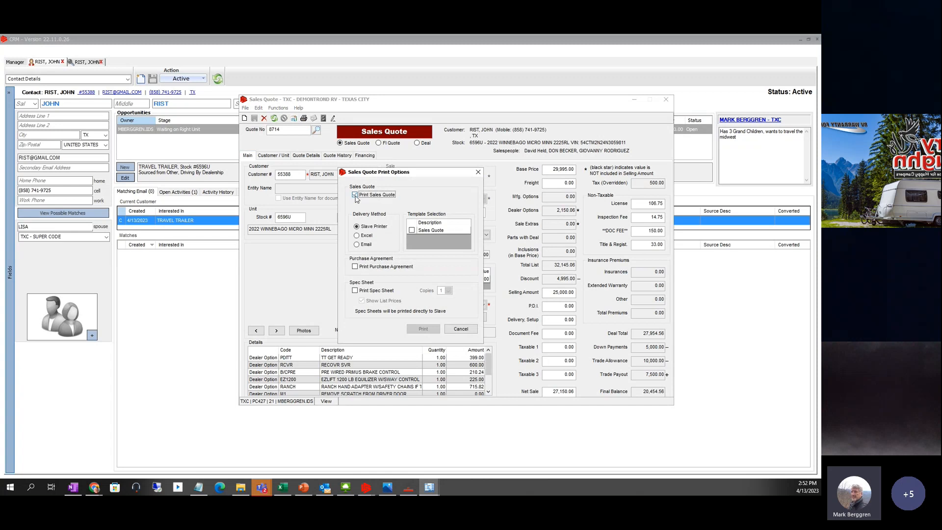
click(413, 231)
click(423, 329)
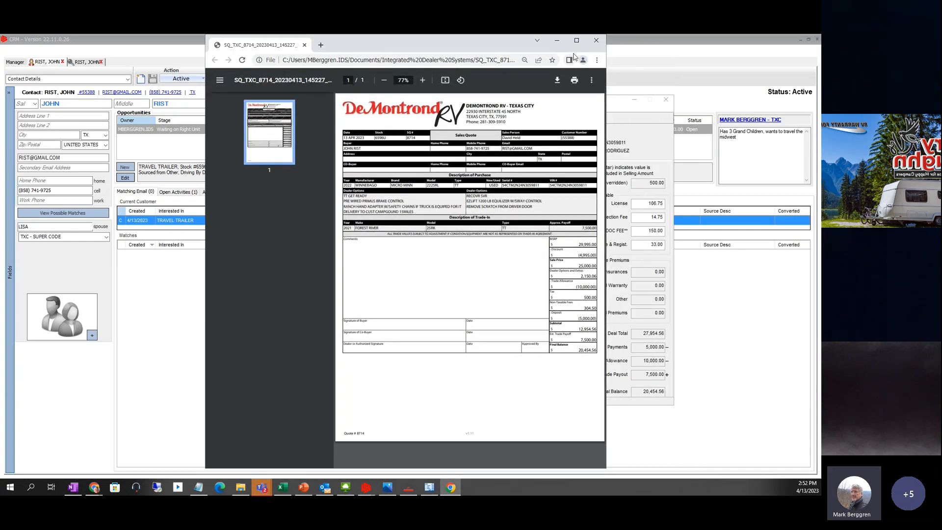
- Maximize the quote PDF in Chrome, zoom to 110%, review it, then close it
click(577, 40)
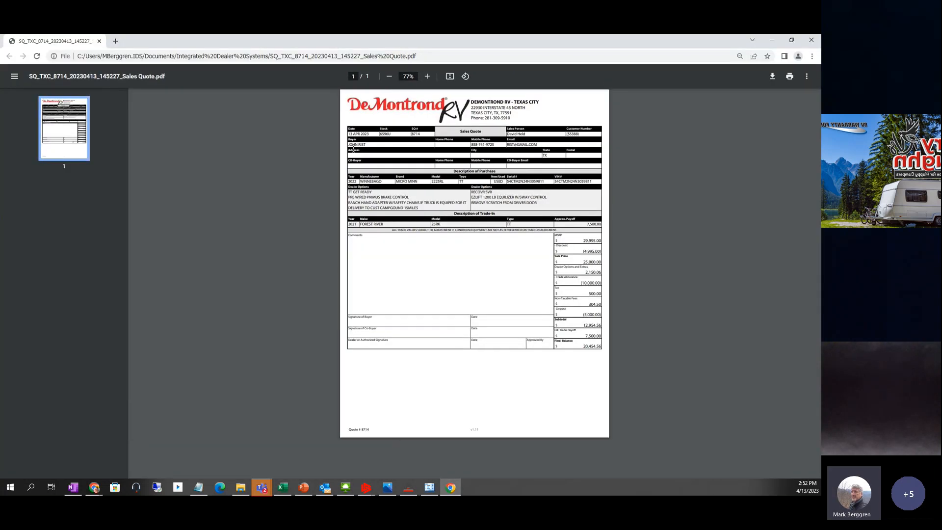
click(430, 80)
click(430, 80)
click(431, 79)
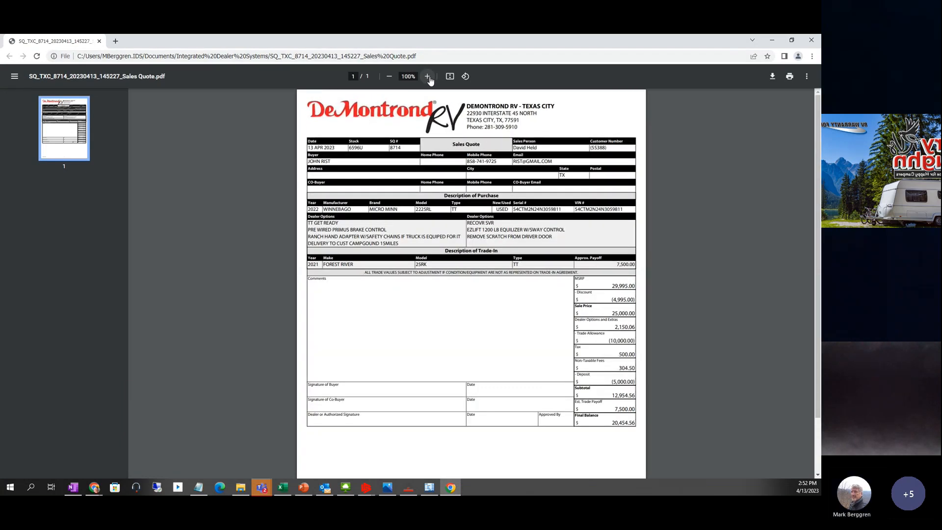
click(430, 79)
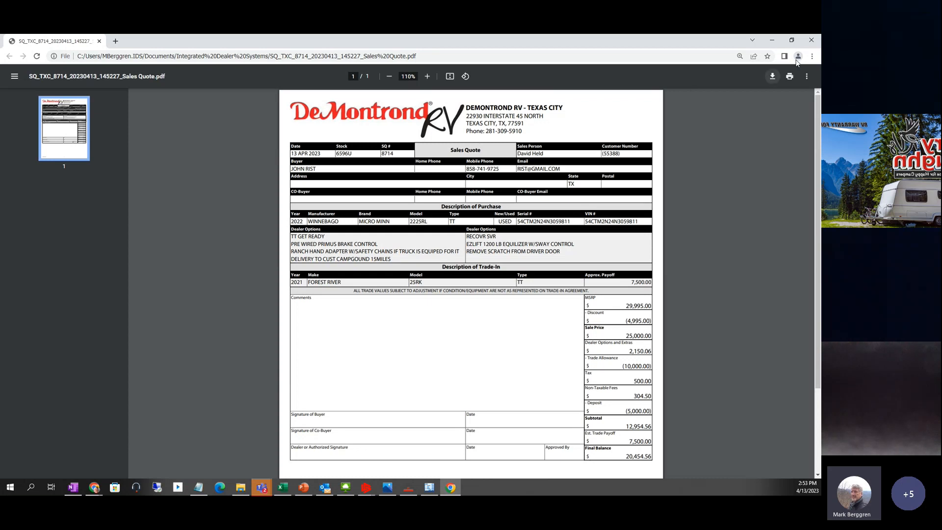
click(812, 42)
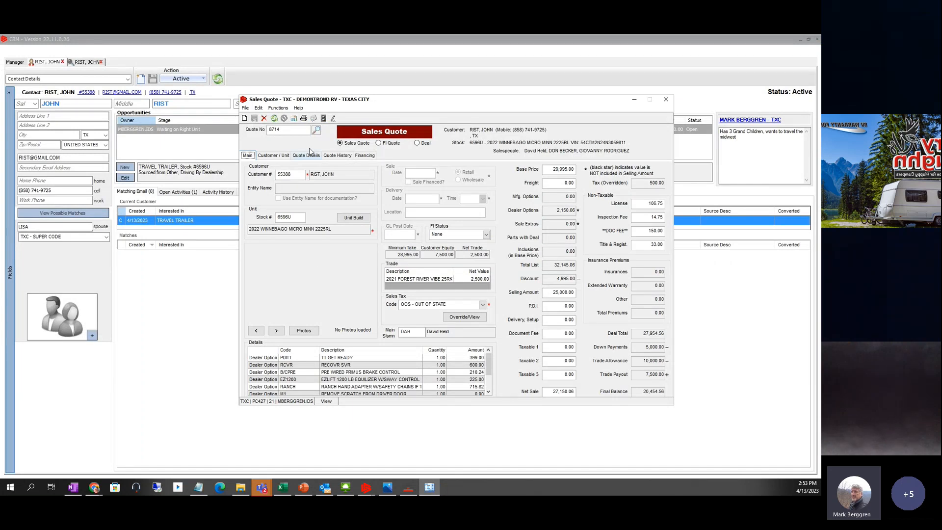
- Reprint quote 8714 with the Sales Quote template to SQ_TXC_8714_20230413_145323_Sales Quote.pdf
click(304, 120)
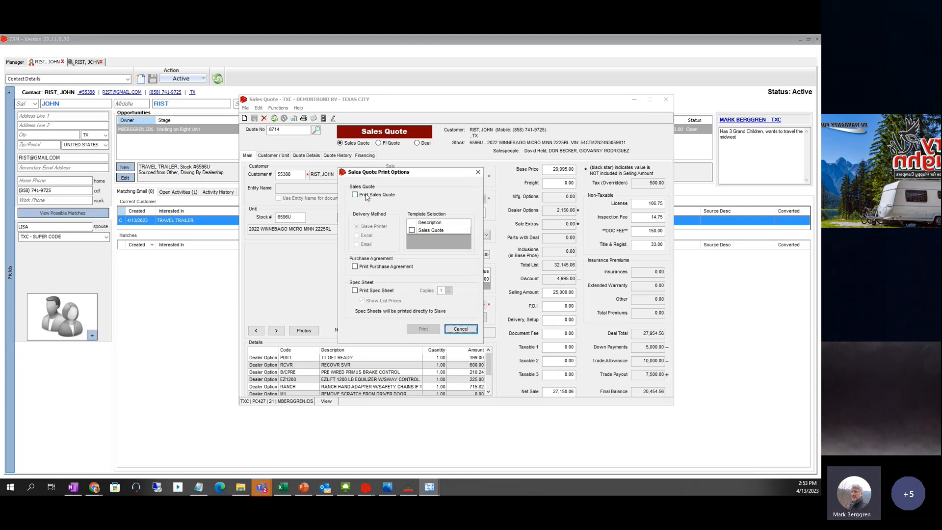
click(366, 196)
click(412, 231)
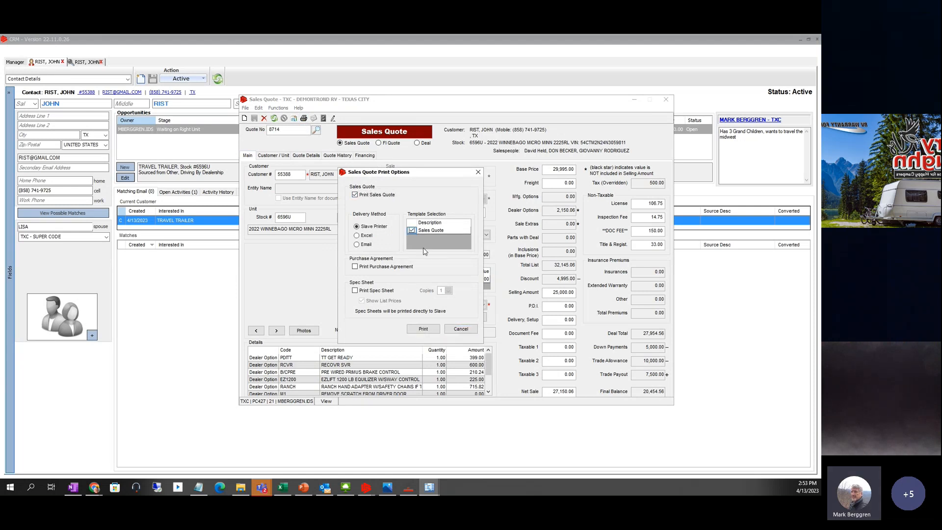
click(423, 329)
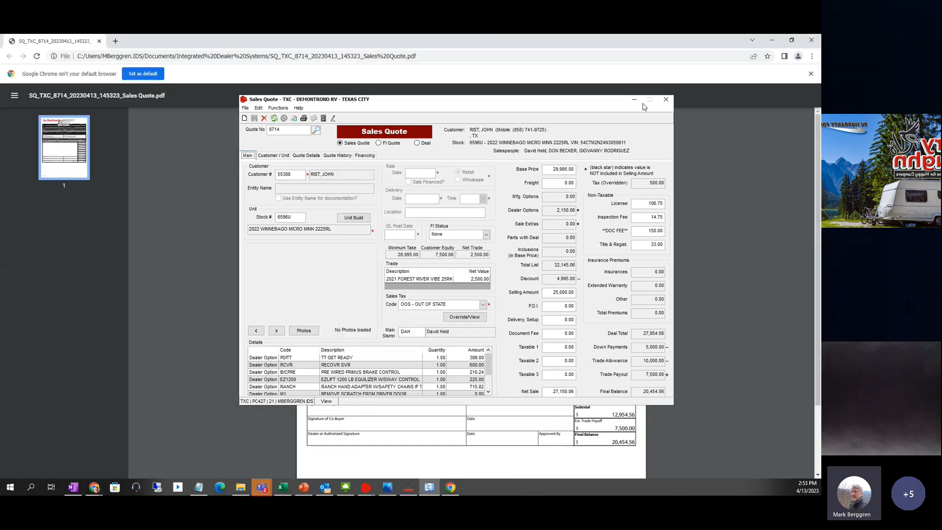
- Bring up the quote PDF, preview its printout to the TSPrint PDF destination, then cancel
click(634, 99)
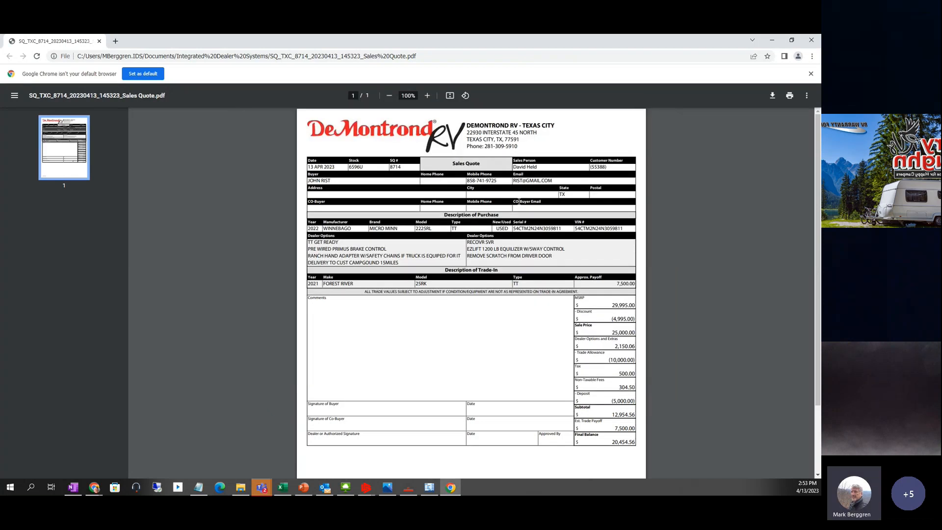
click(790, 96)
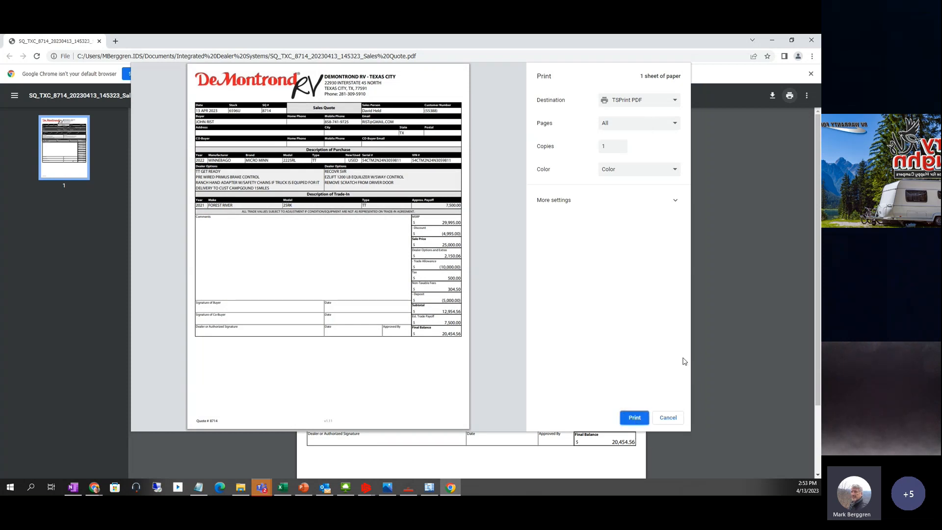
click(669, 418)
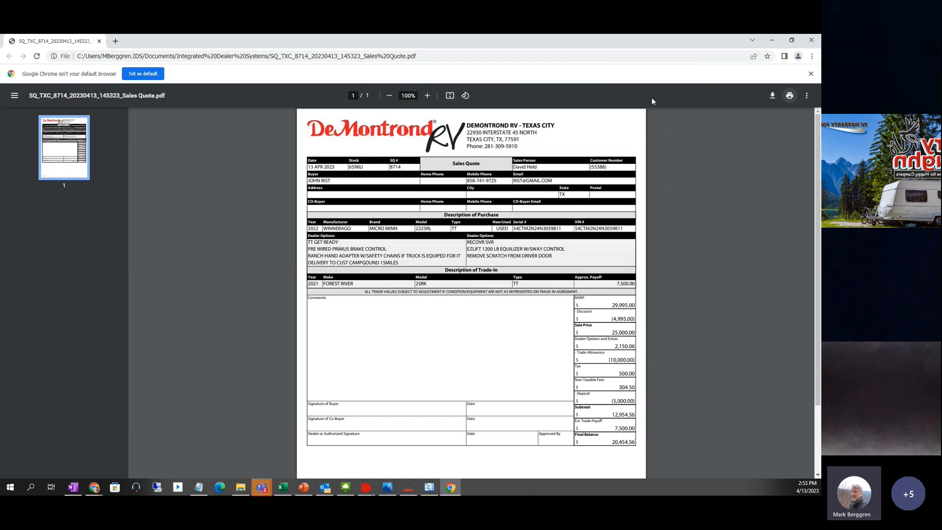
- Close the Chrome PDF window and both the customer's opportunity and contact tabs
click(813, 42)
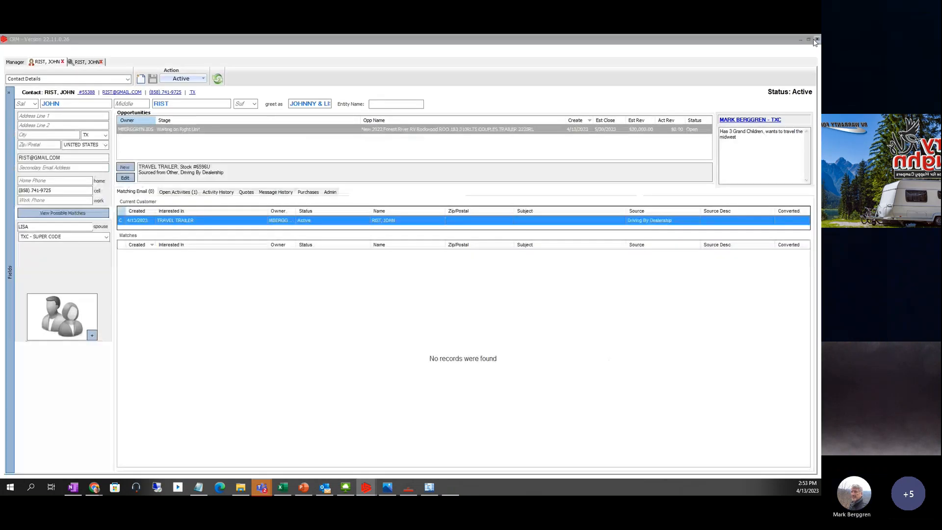
click(90, 63)
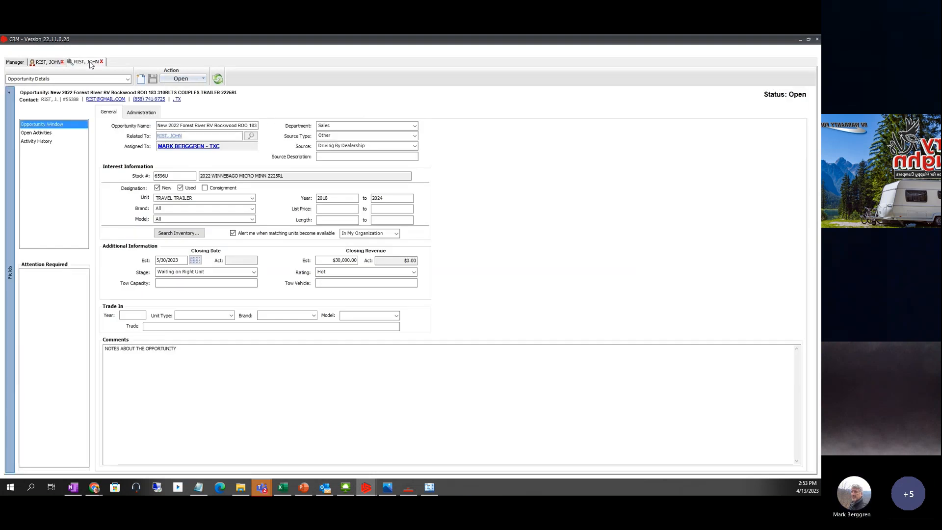
click(101, 62)
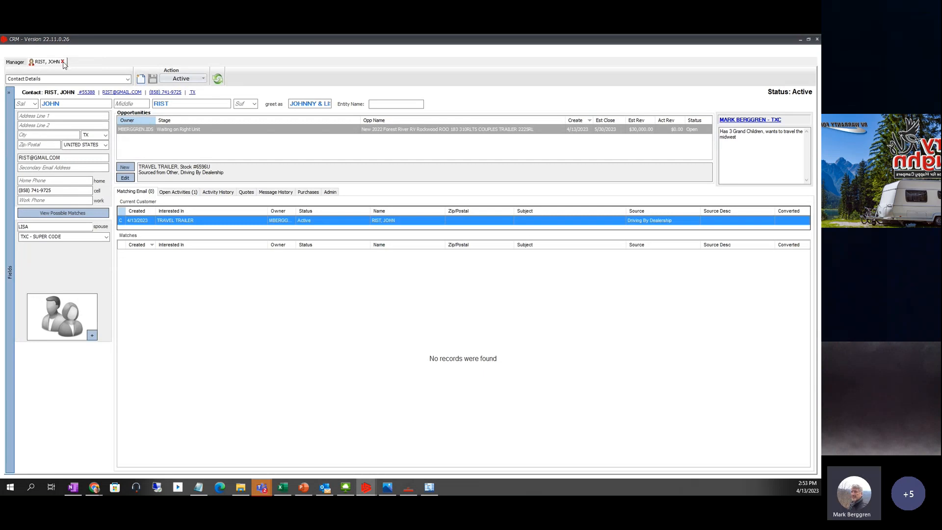
click(62, 62)
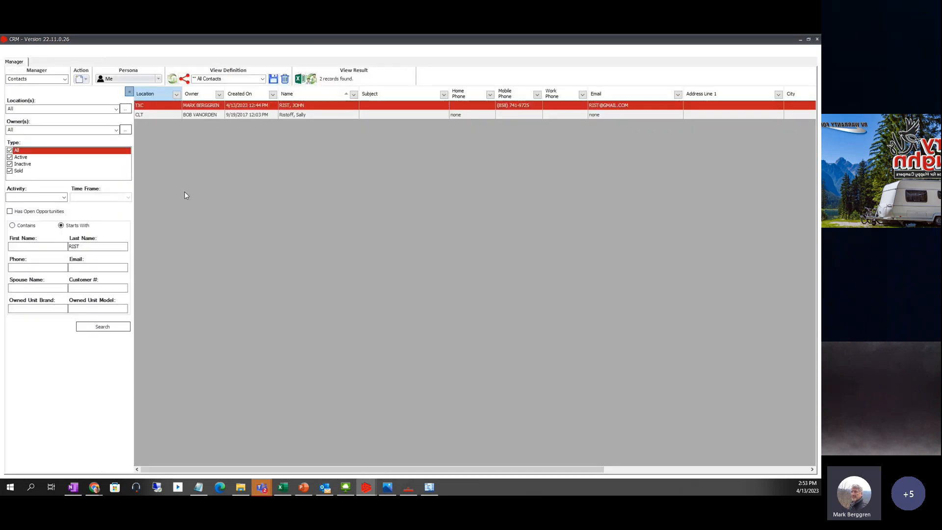
- Clear the Last Name criterion in the contacts search
double_click(92, 250)
key(BackSpace)
click(219, 256)
- Search contacts with the Type filter limited to Sold only
click(10, 172)
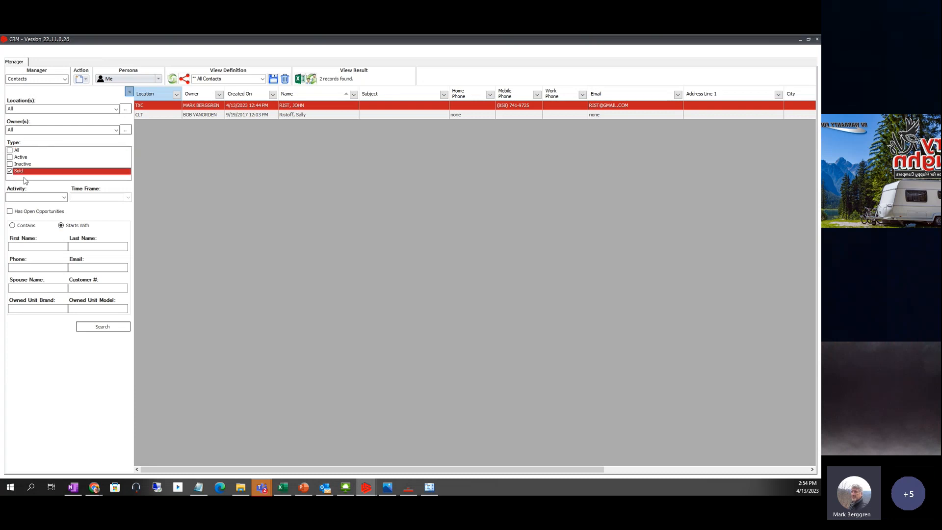
click(110, 328)
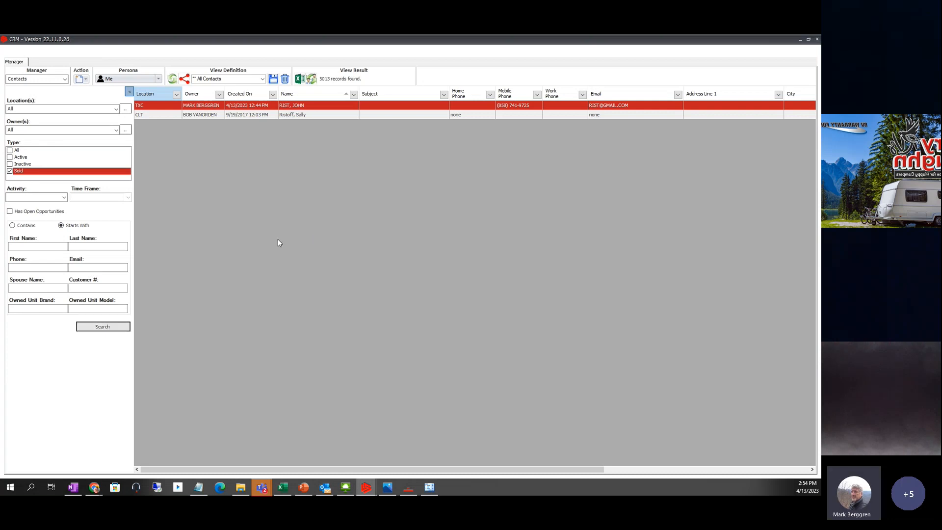
scroll(364, 343, down, 2)
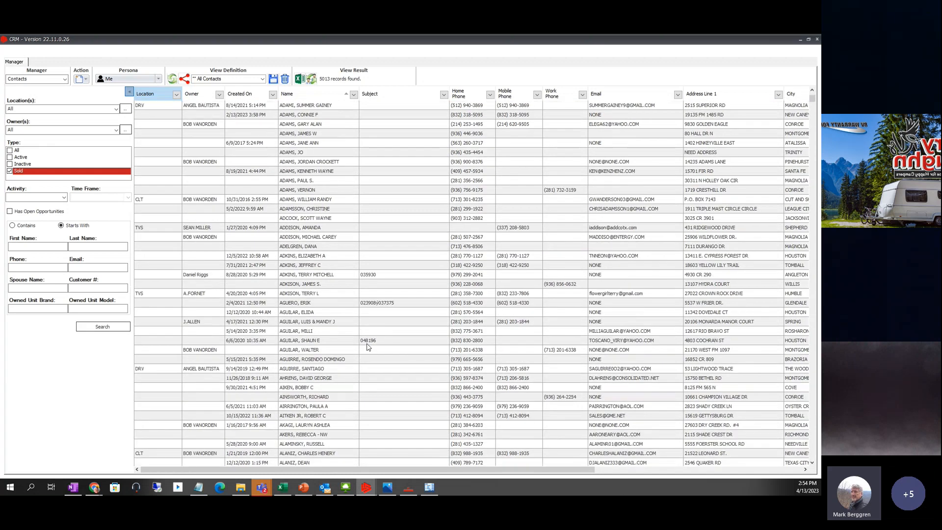
scroll(319, 395, down, 3)
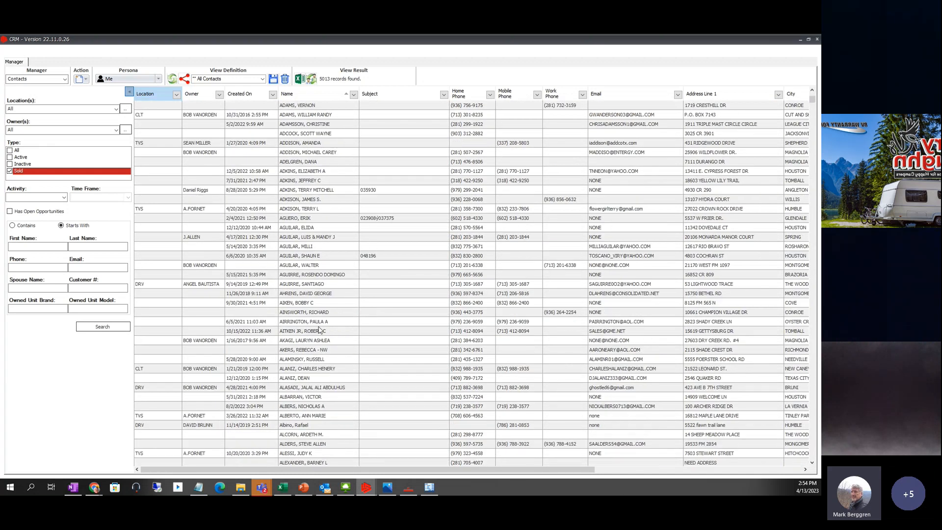
- Check the Purchases tab of two sold contacts; the second shows a 2021 Sport Trek for $42,596
double_click(319, 313)
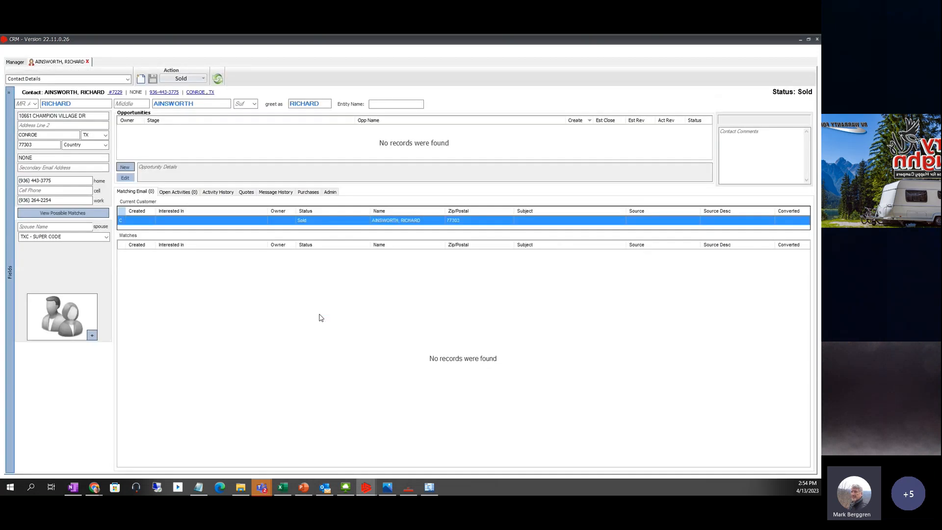
click(308, 191)
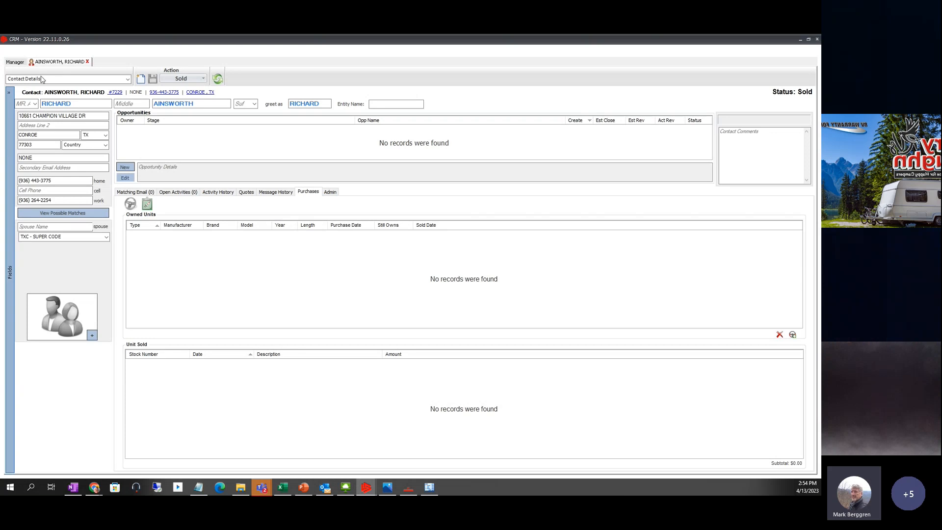
click(15, 63)
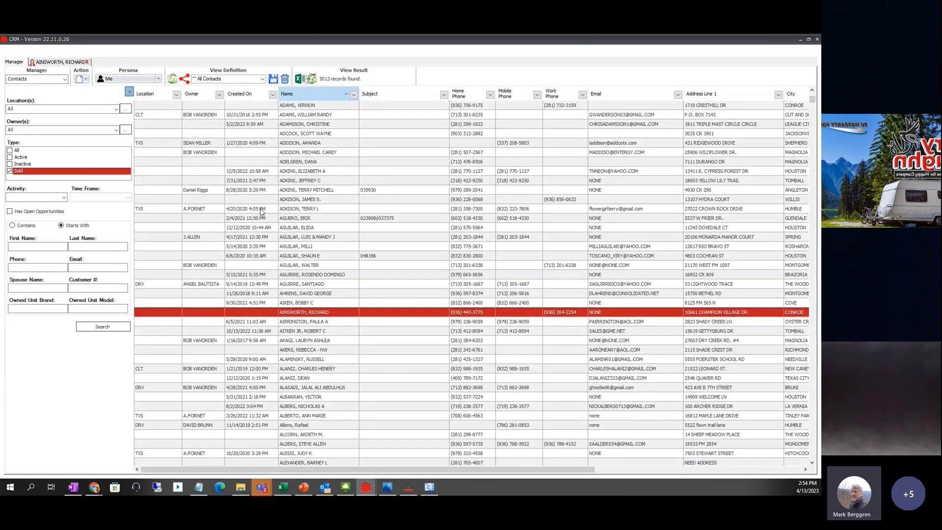
double_click(305, 219)
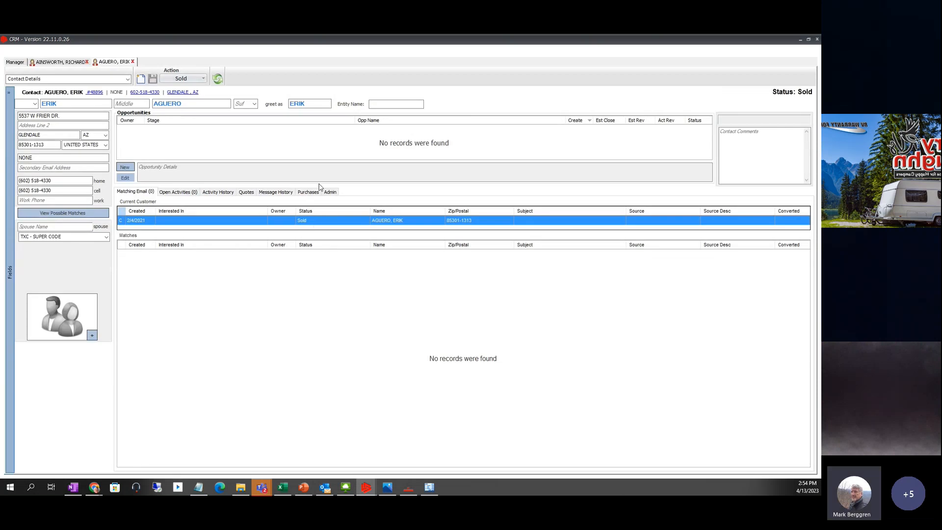
click(309, 192)
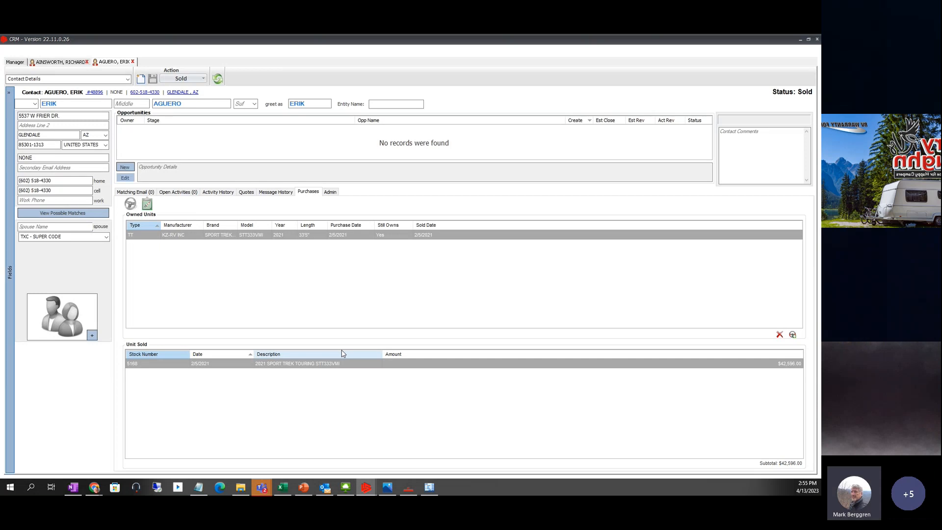
- Close both contact records and switch Manager to Home, then back to Contacts
click(133, 62)
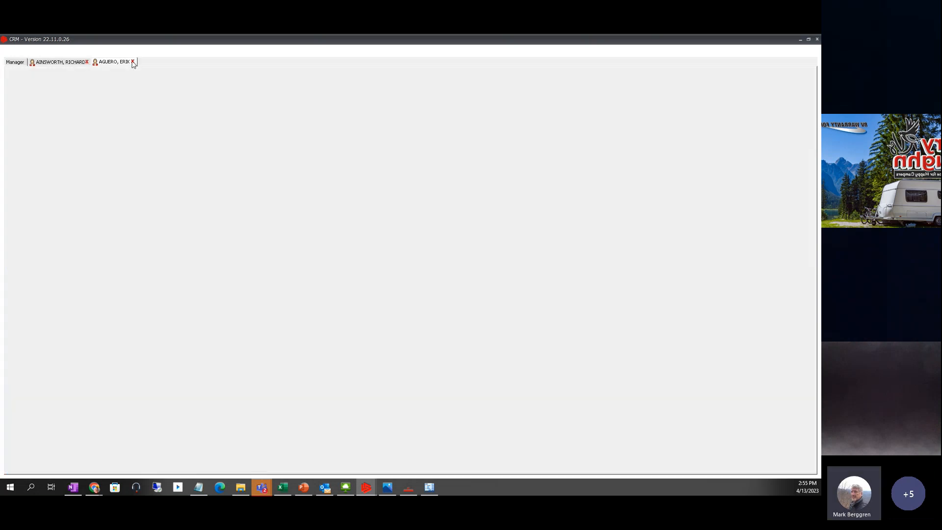
click(88, 62)
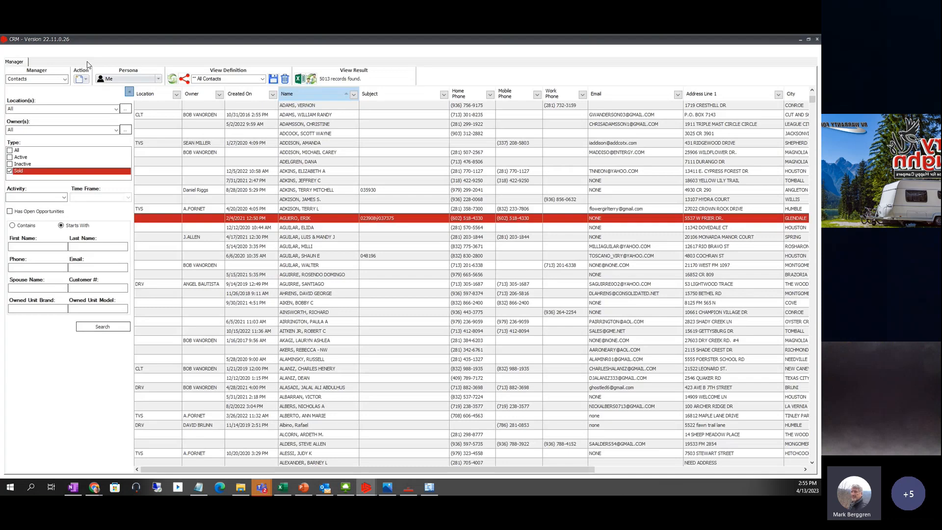
click(64, 79)
click(44, 89)
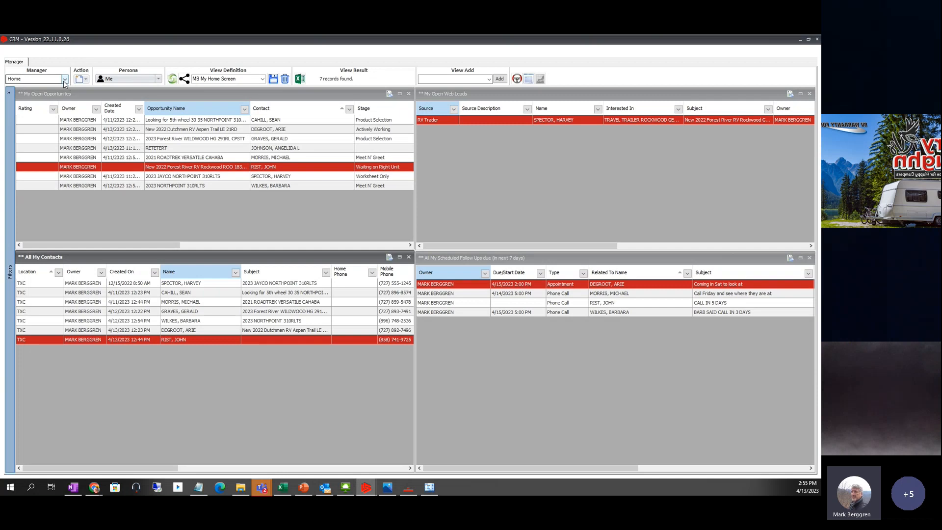
click(64, 80)
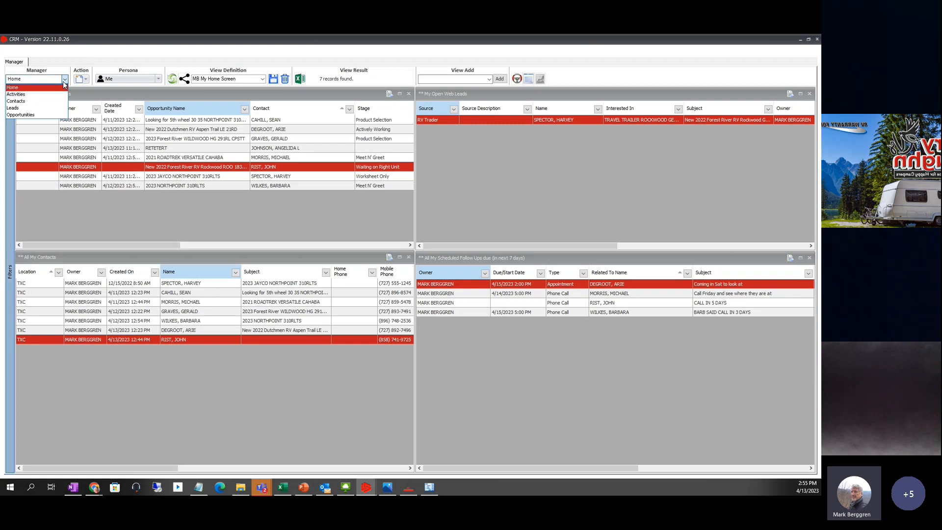
click(36, 102)
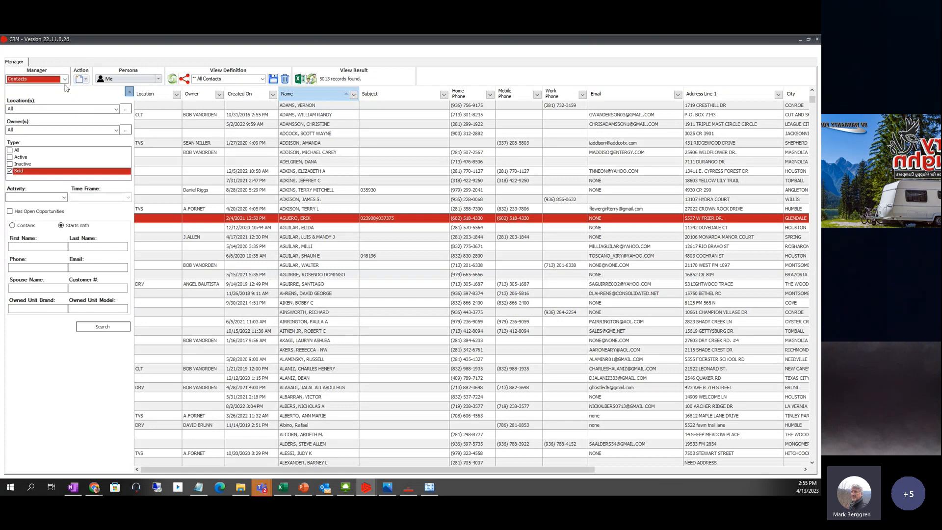
- Leave Owner(s) at All and enter STT333VM as the Owned Unit Model
click(20, 130)
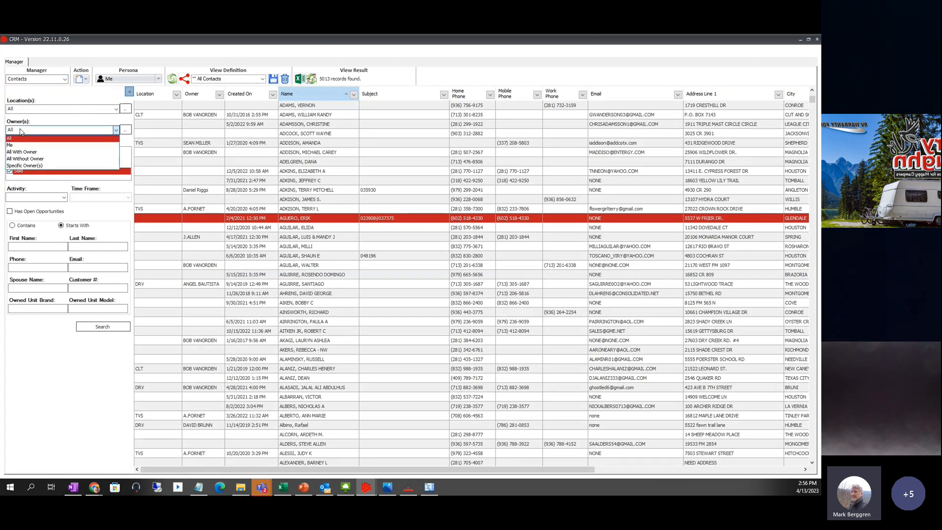
click(14, 130)
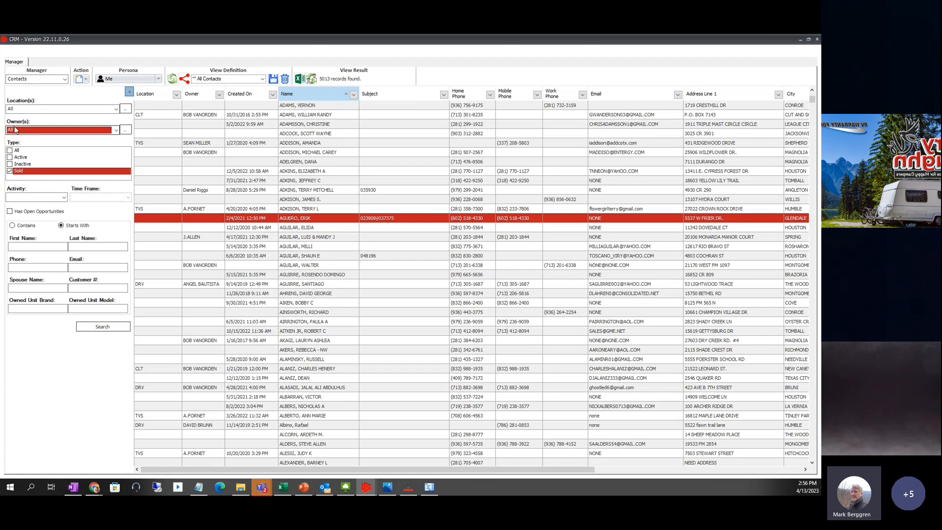
click(81, 307)
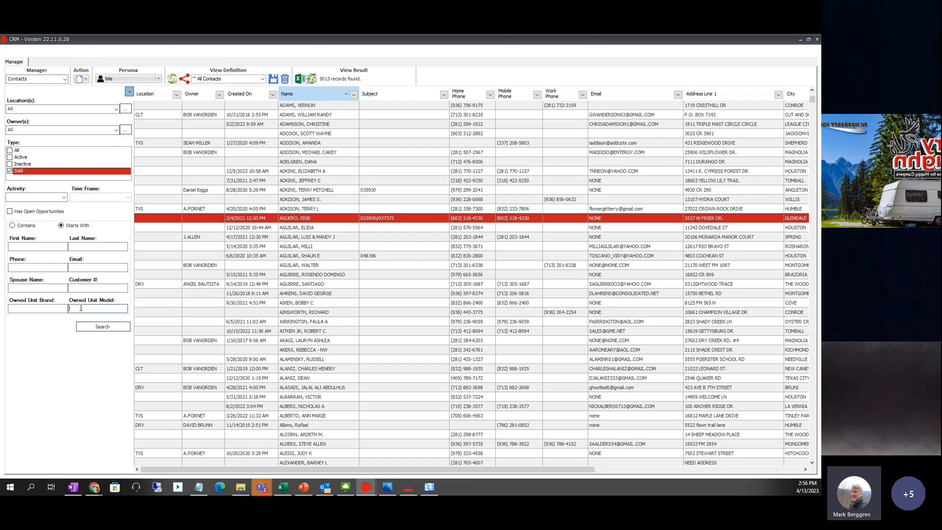
text(STT333VM)
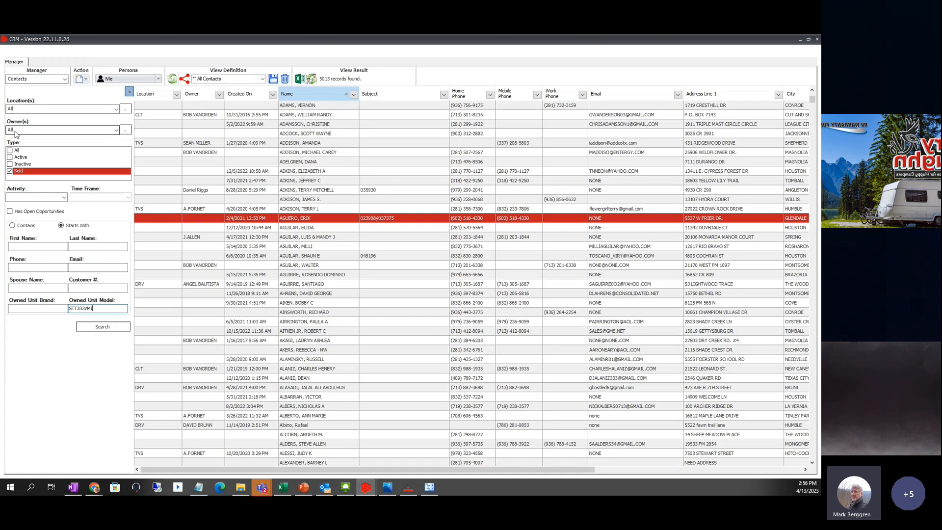
click(102, 327)
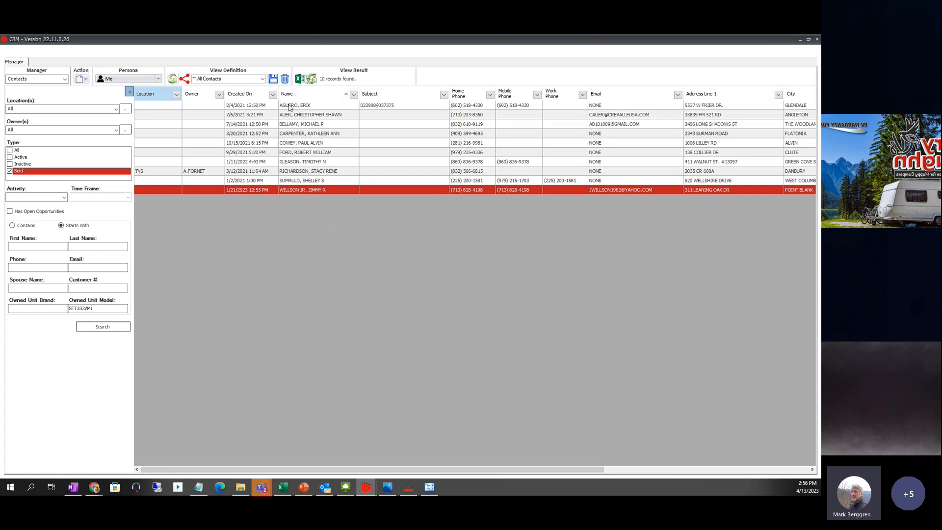
click(289, 106)
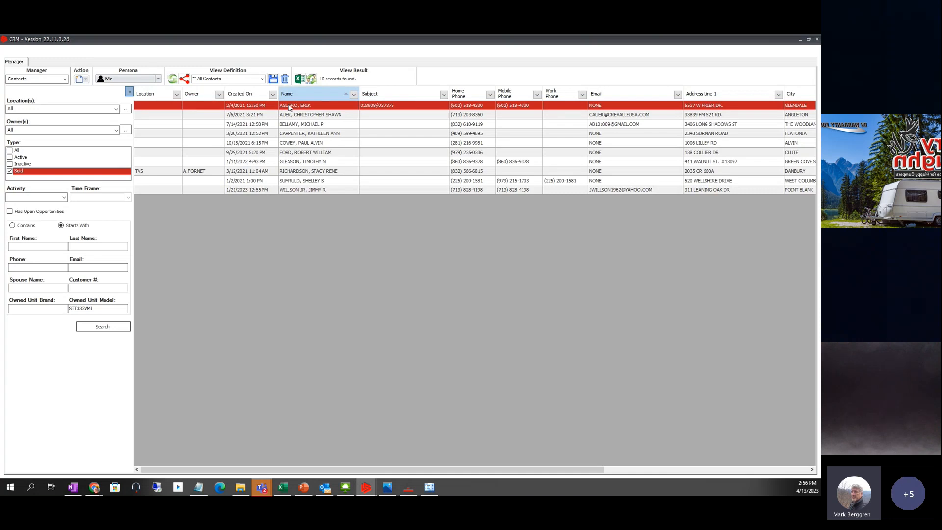
double_click(290, 105)
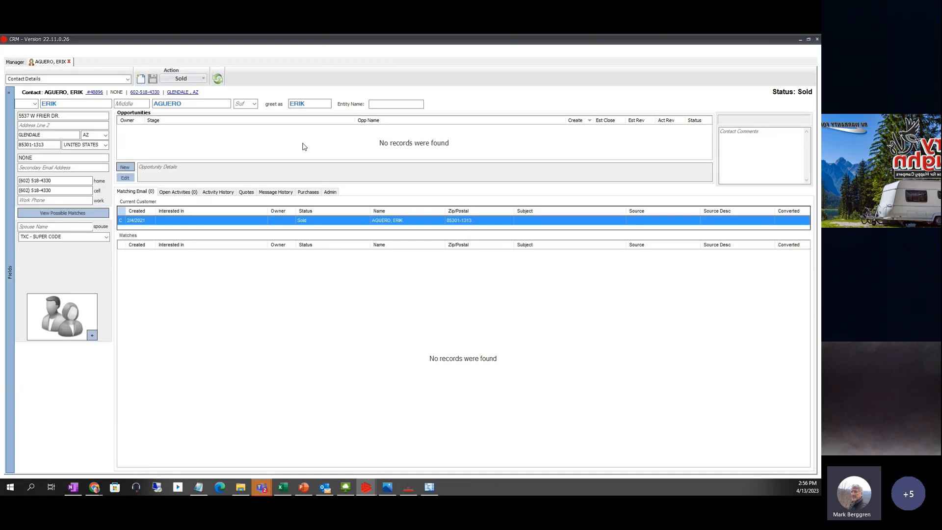
click(309, 192)
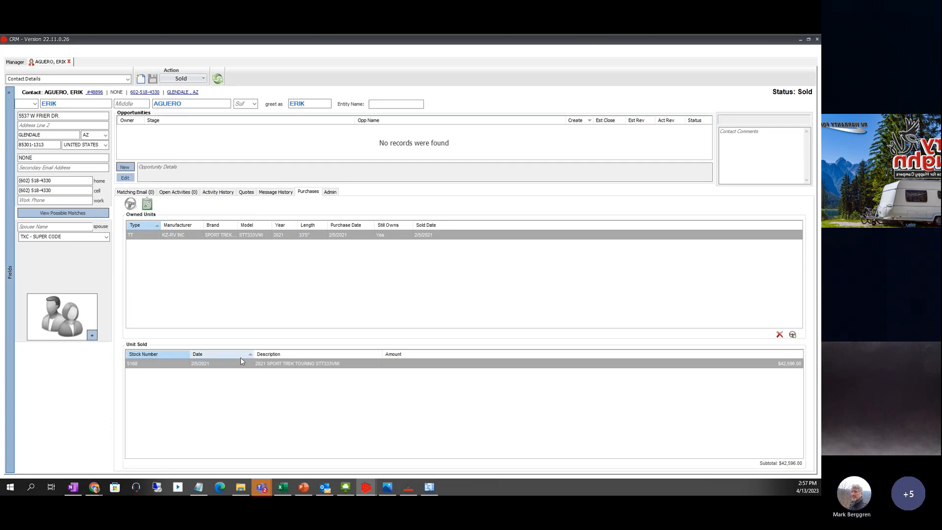
click(70, 61)
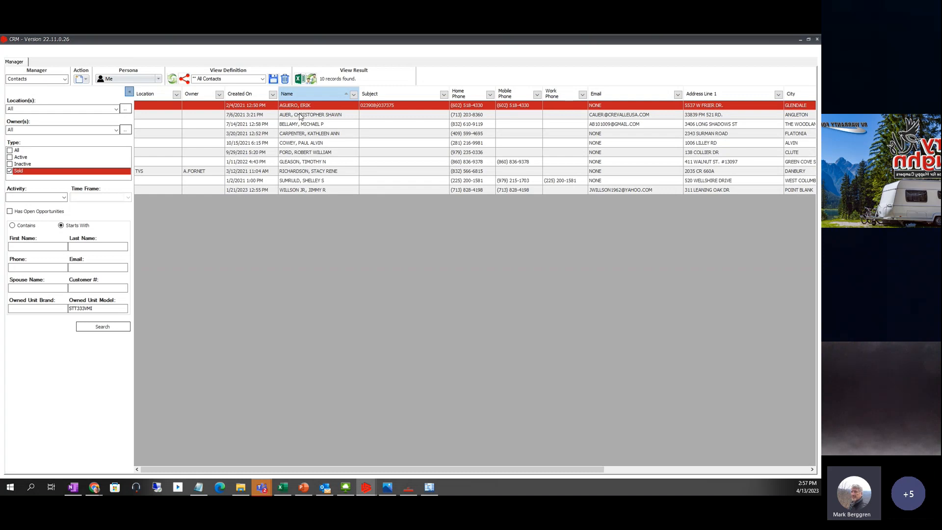
- Step through the next three contacts in the search results
click(301, 116)
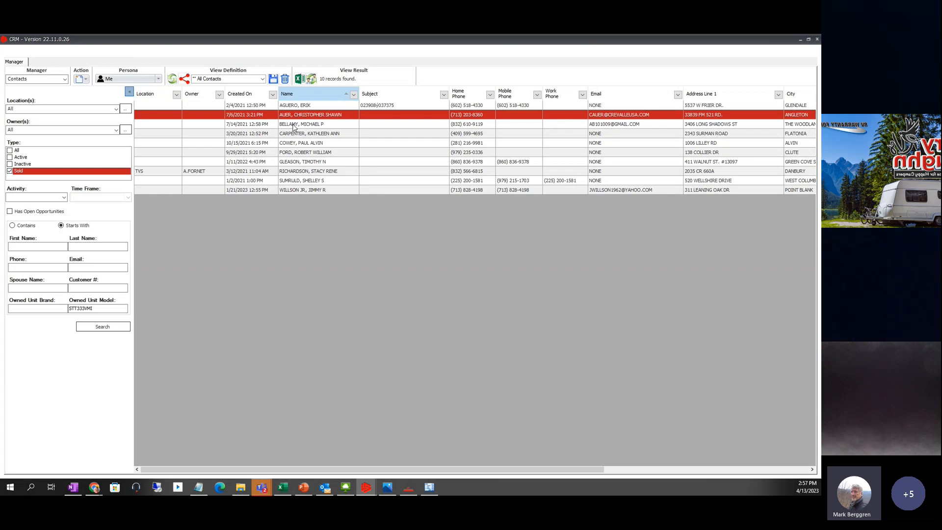
click(294, 125)
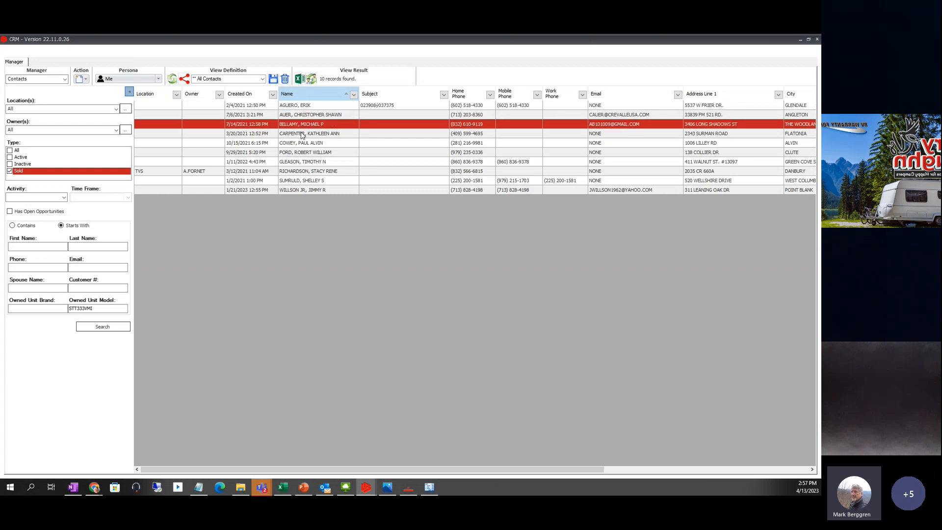
click(302, 136)
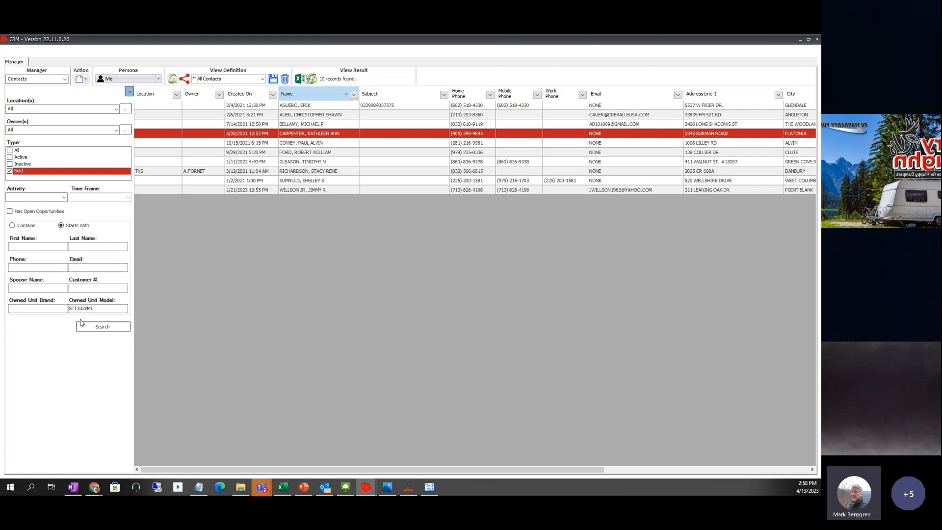
- Rerun the STT333VM owner search, which lists 10 sold contacts, and bring up the record areas list
click(98, 327)
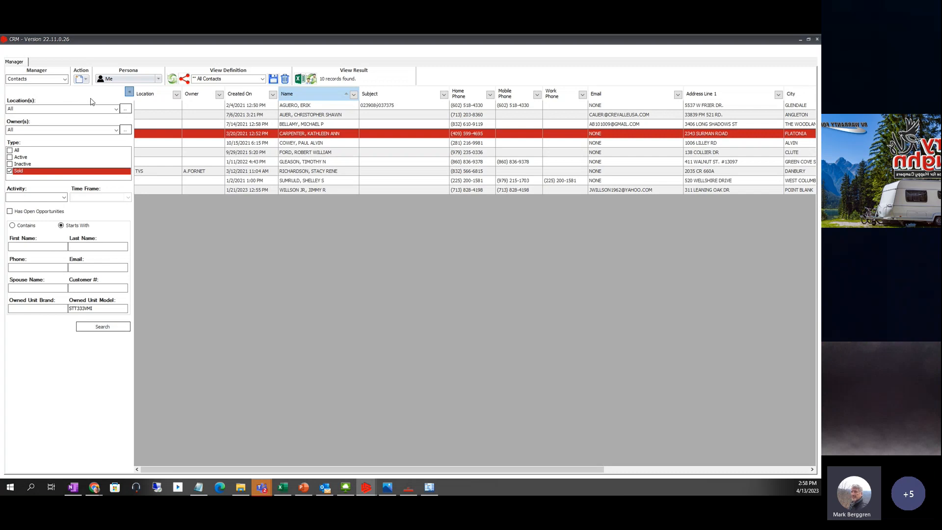
click(64, 80)
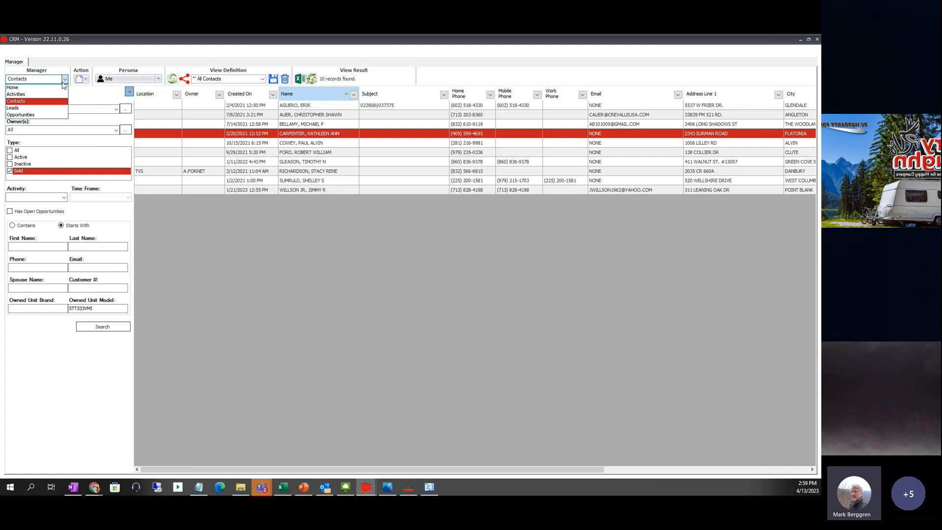
- Switch to Opportunities, refresh the open list, and select the 2021 ROADTREK VERSATILE CAHABA
click(36, 115)
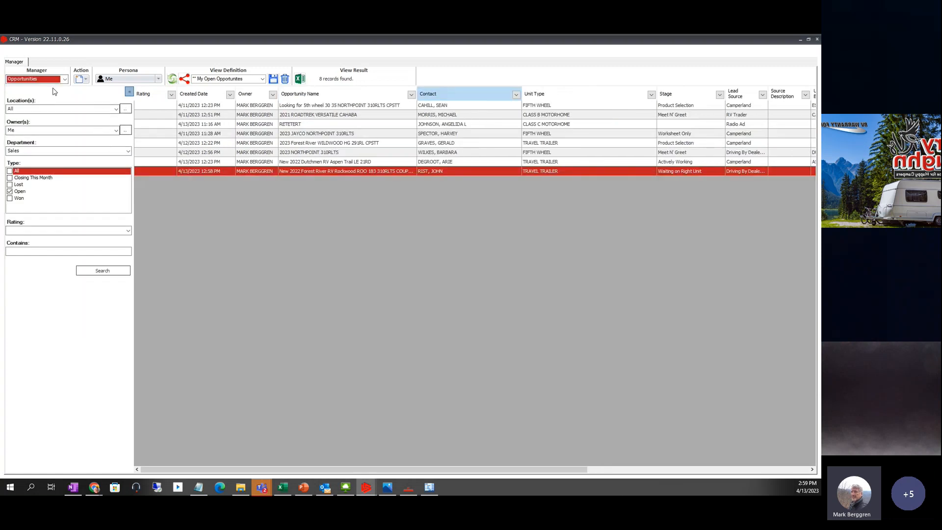
click(111, 272)
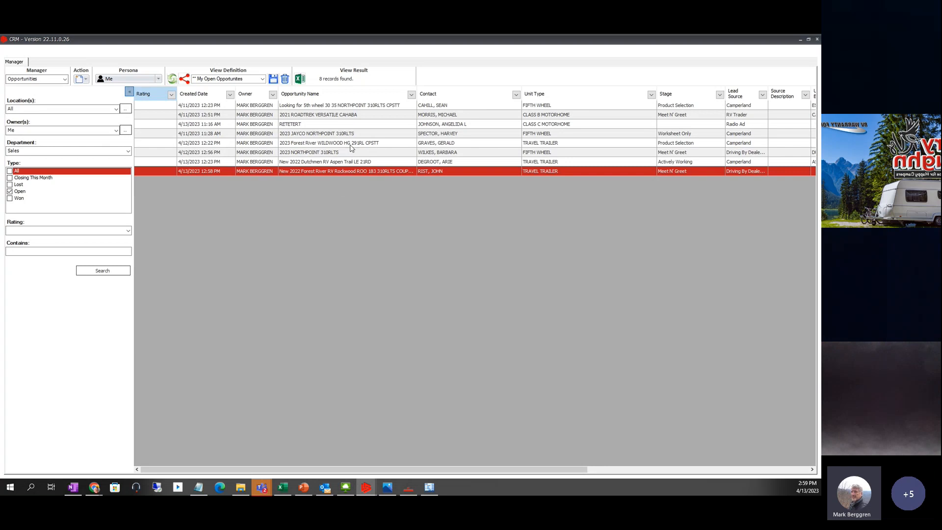
click(348, 115)
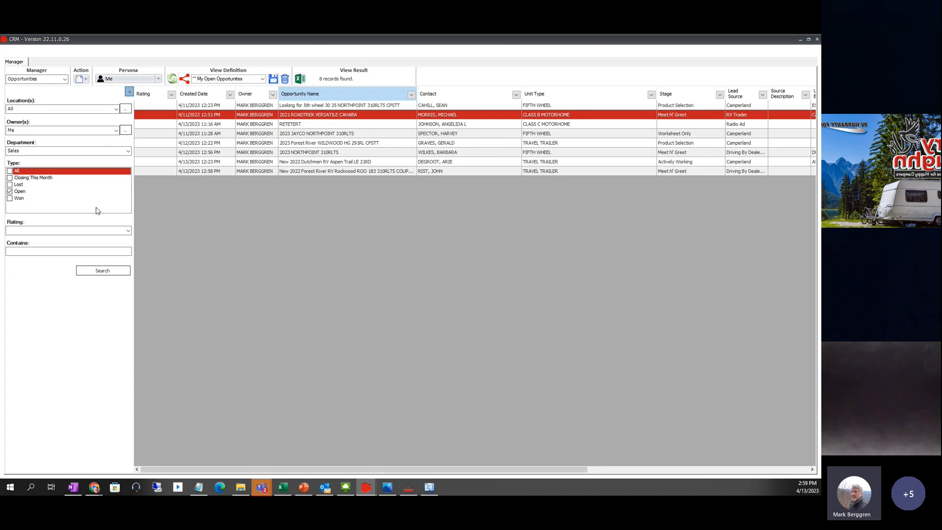
- Filter the opportunities to those containing 'CAHABA'
click(22, 251)
text(CAHABA)
click(92, 272)
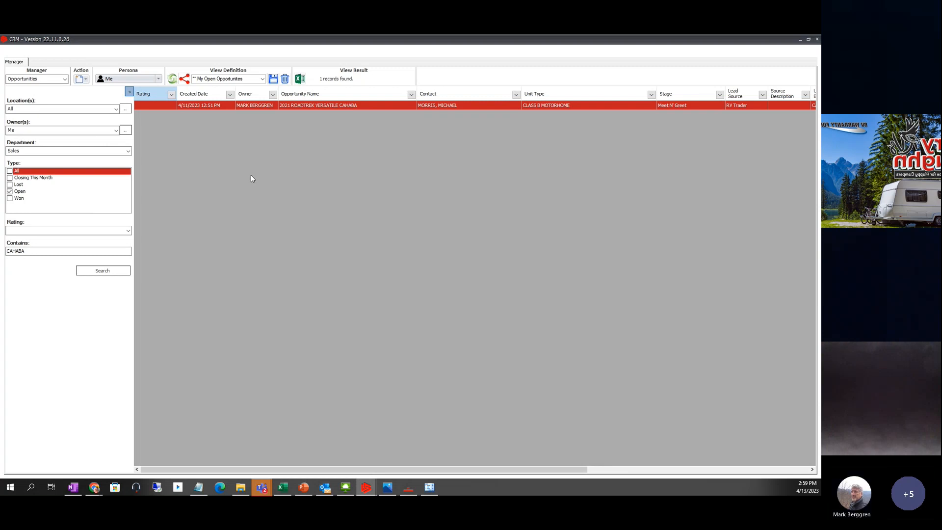
click(66, 81)
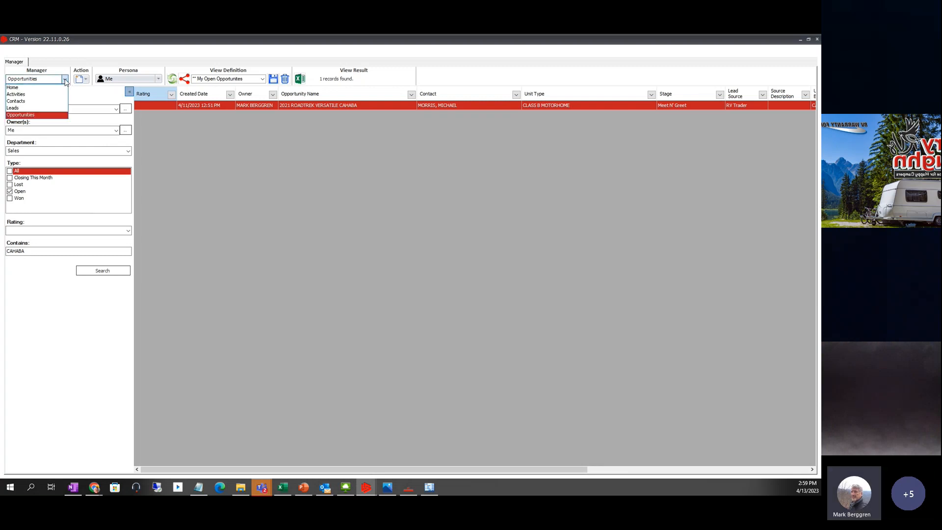
- Return home and open the RV Trader web lead for the New 2022 Rockwood GEO Pro G19BH
click(25, 90)
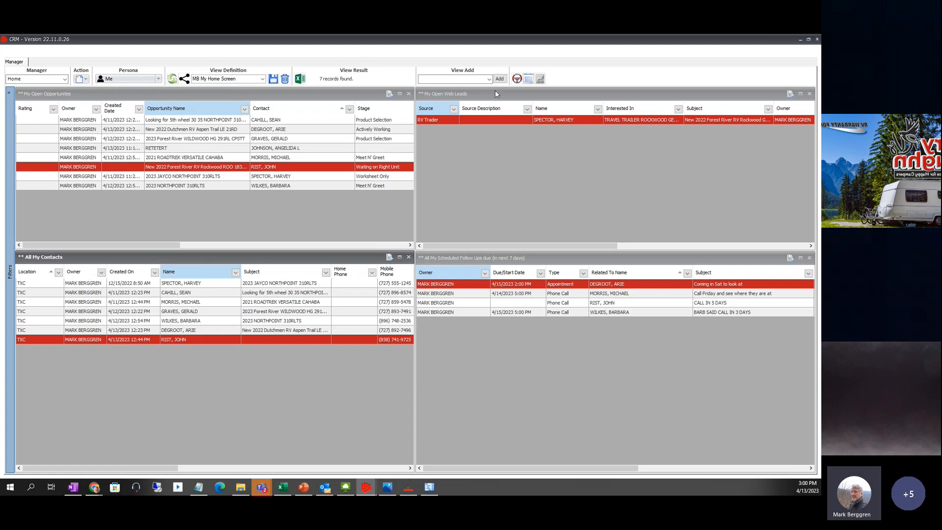
click(453, 93)
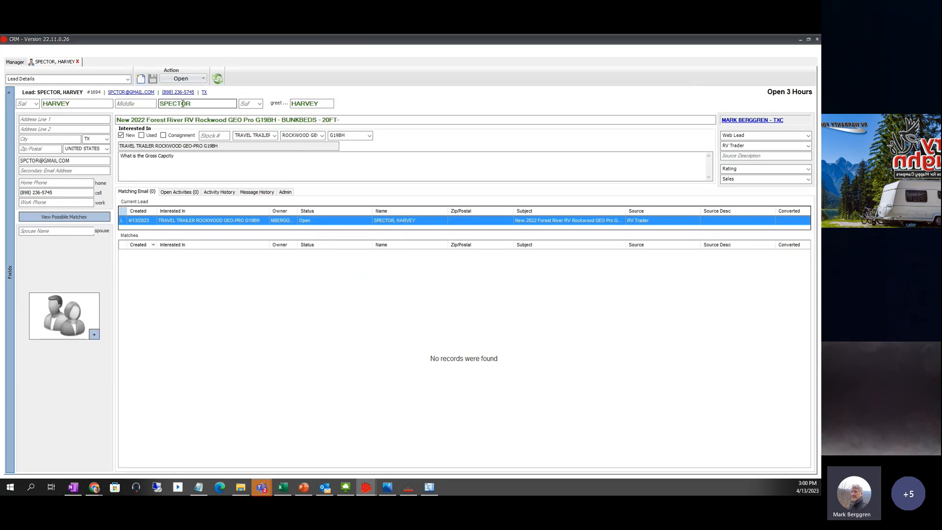
- Insert the missing 'E' into the lead's e-mail address, save it, and close the lead tab
click(29, 161)
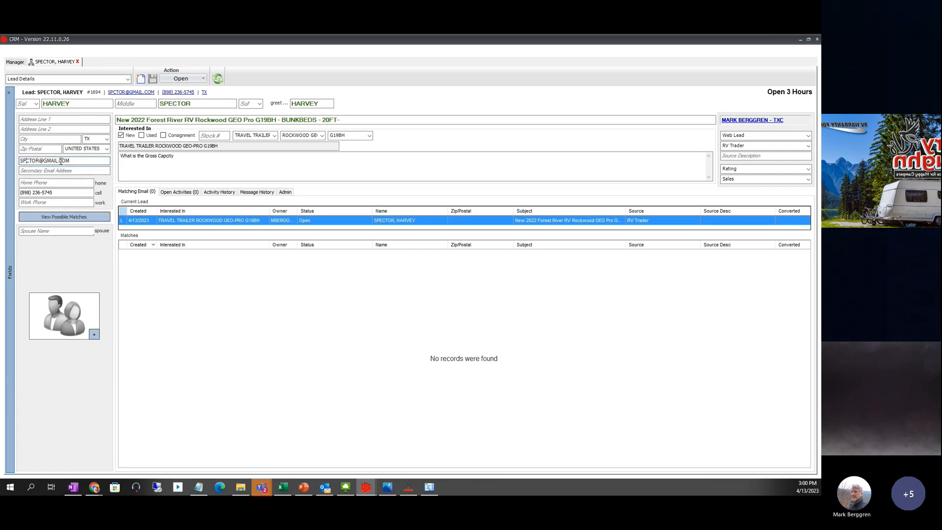
text(E)
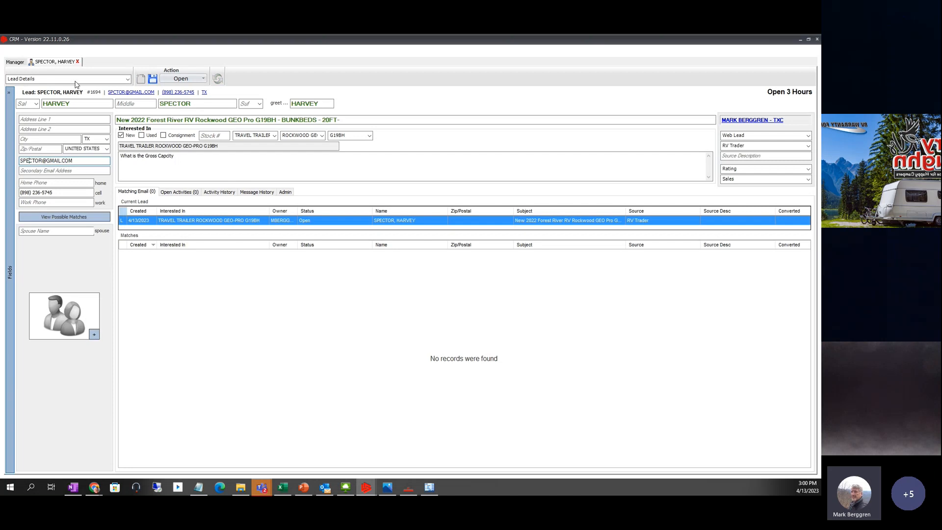
click(152, 78)
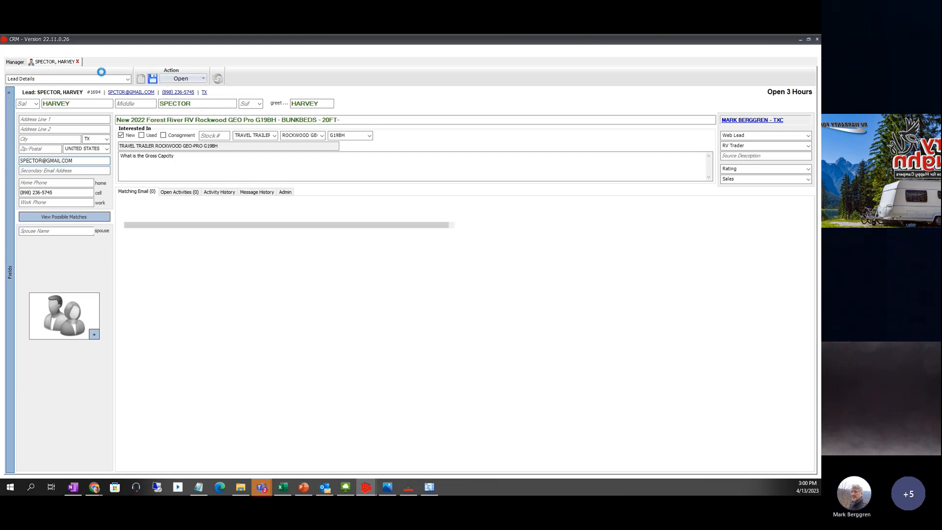
click(77, 61)
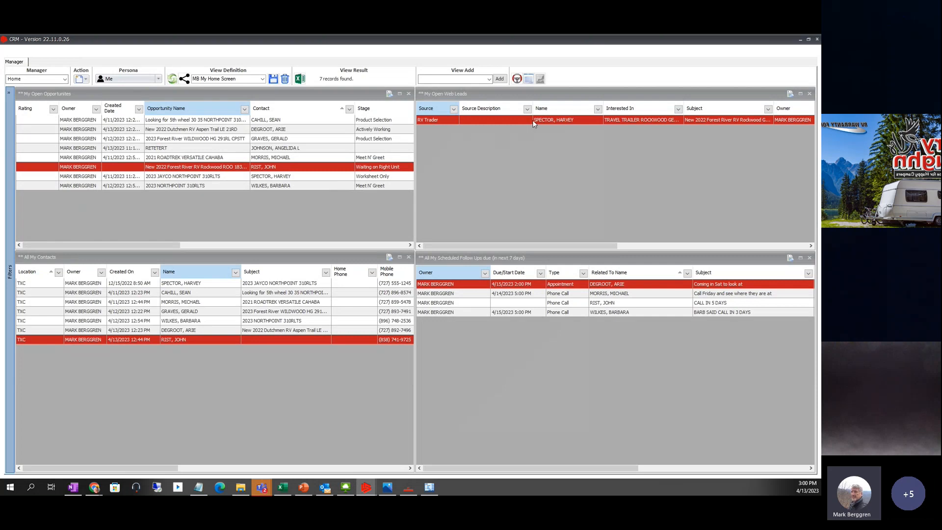
- Reopen the RV Trader web lead and review its three e-mail matches, including the fifth-wheel customer
double_click(440, 121)
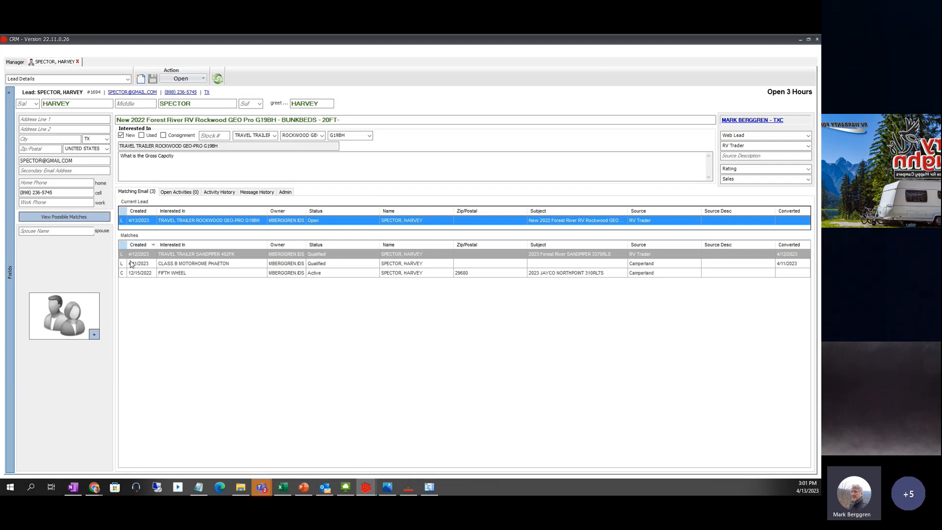
click(138, 275)
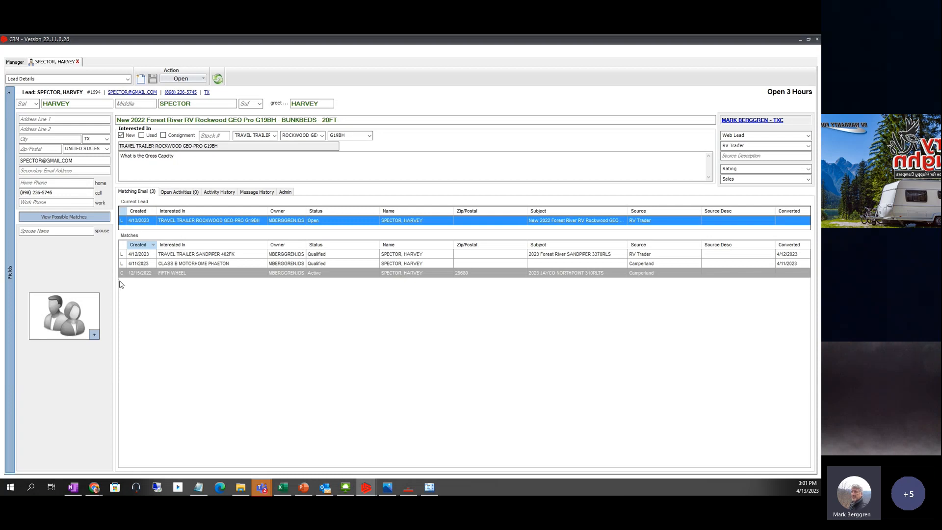
click(14, 62)
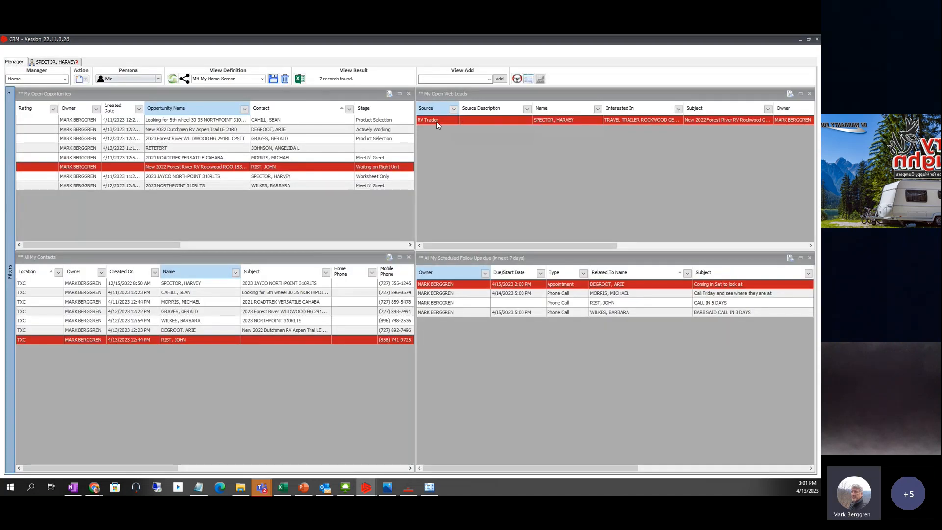
click(58, 63)
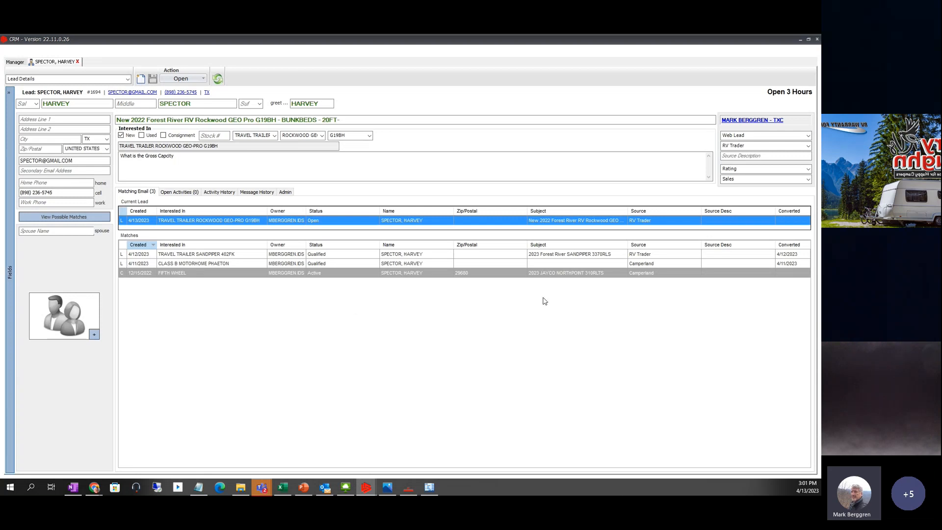
click(576, 277)
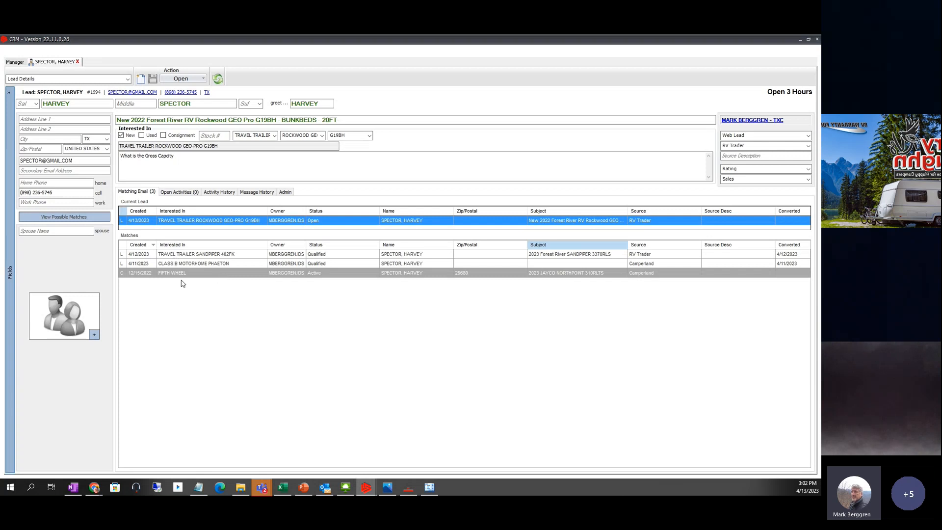
- Qualify the lead into the matching existing contact without creating a new opportunity
click(203, 79)
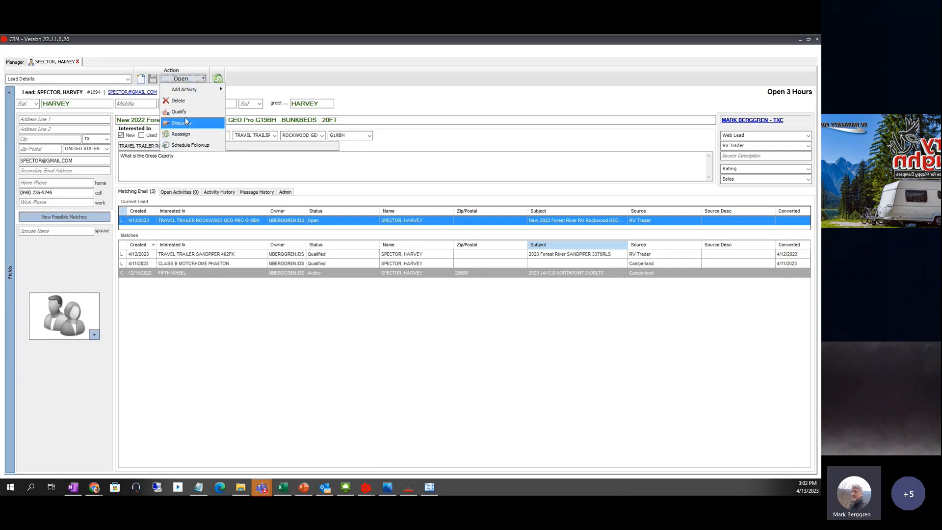
click(183, 113)
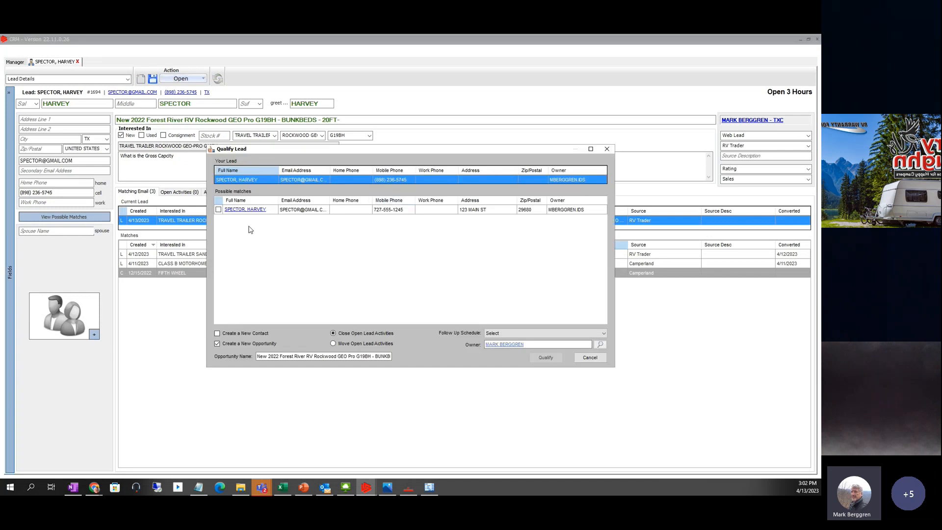
click(219, 210)
click(218, 343)
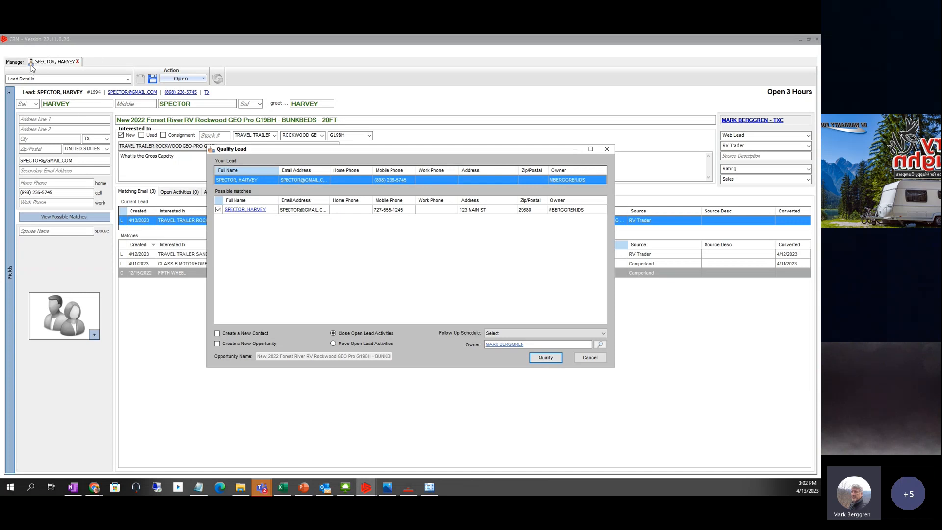
click(547, 357)
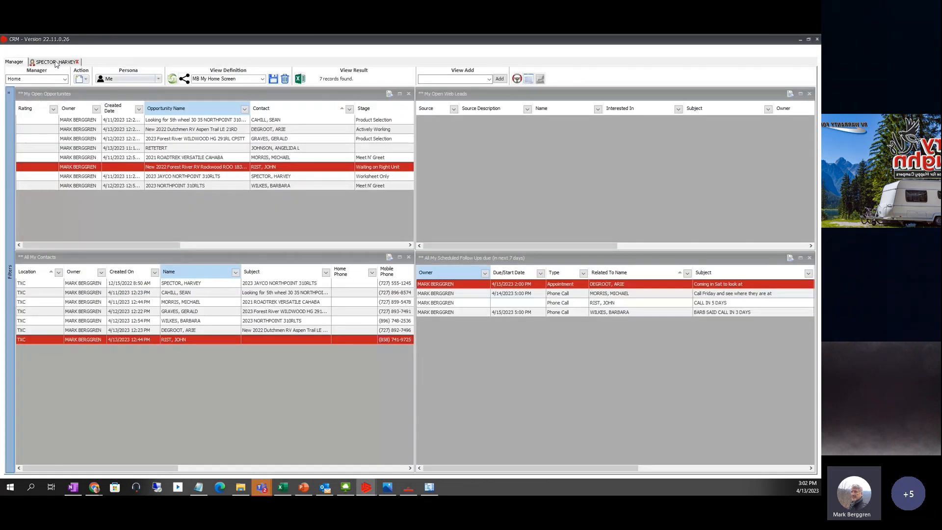
- Review the updated contact, confirm the home dashboard shows no open web leads, then close the contact tab
click(55, 62)
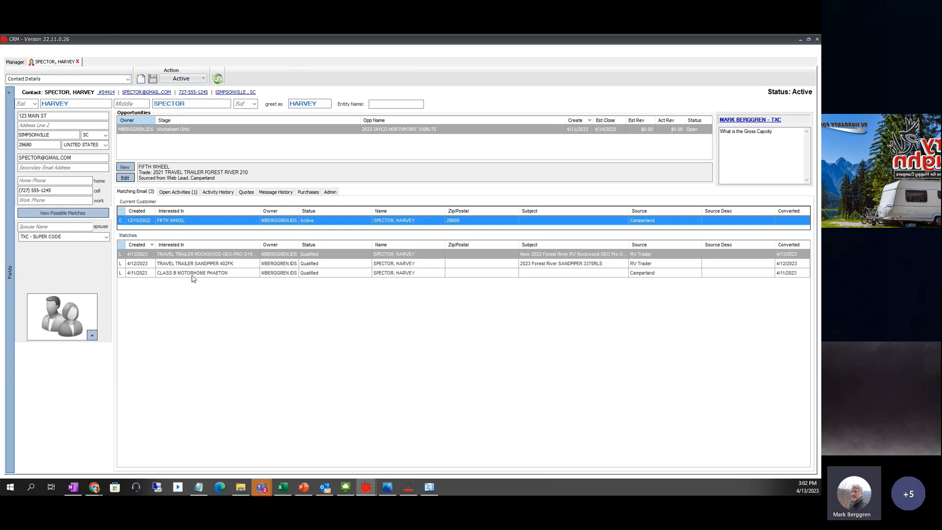
click(14, 61)
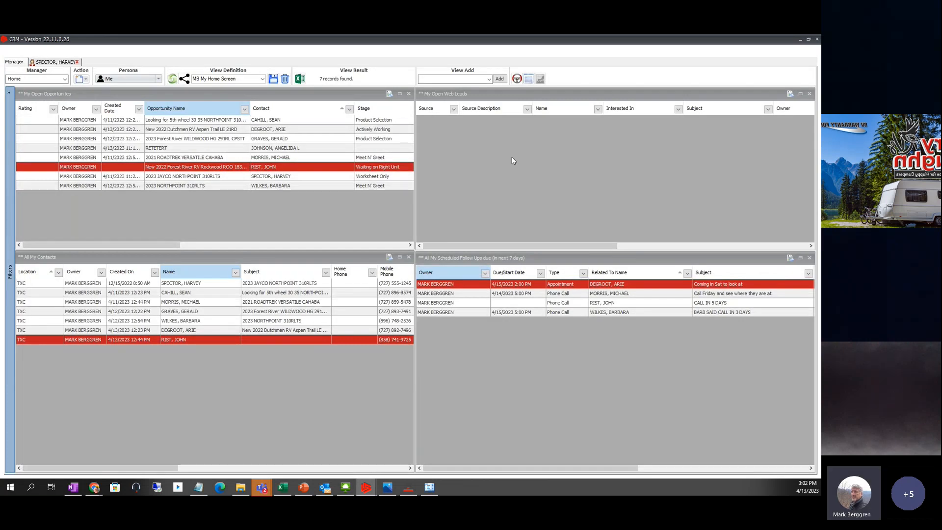
click(512, 158)
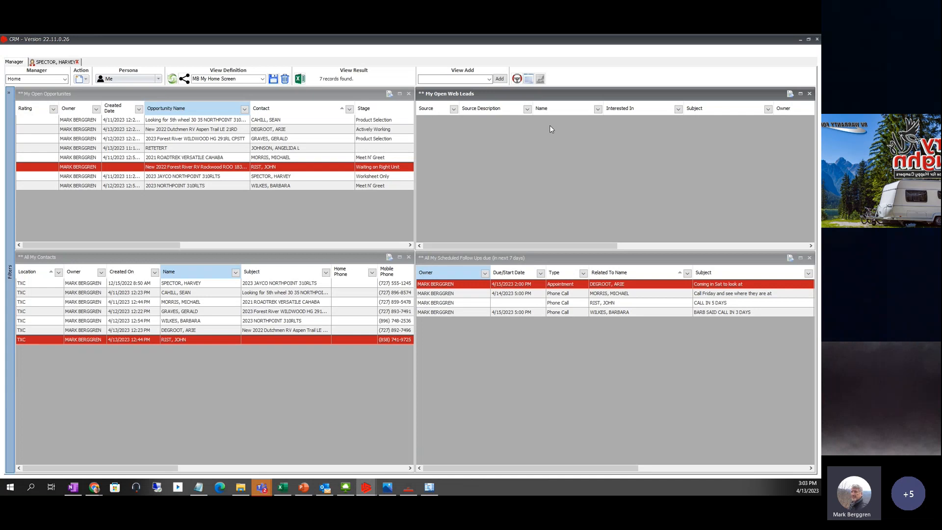
click(519, 255)
click(248, 253)
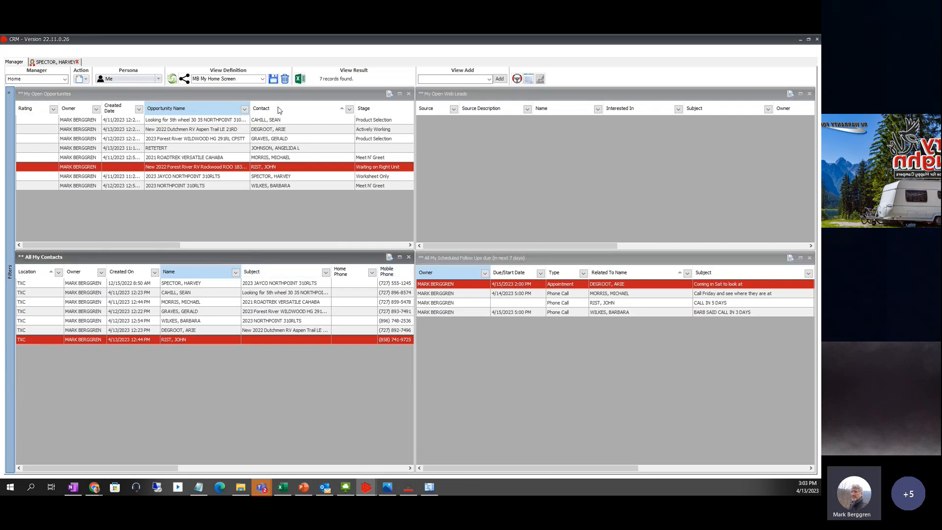
click(268, 109)
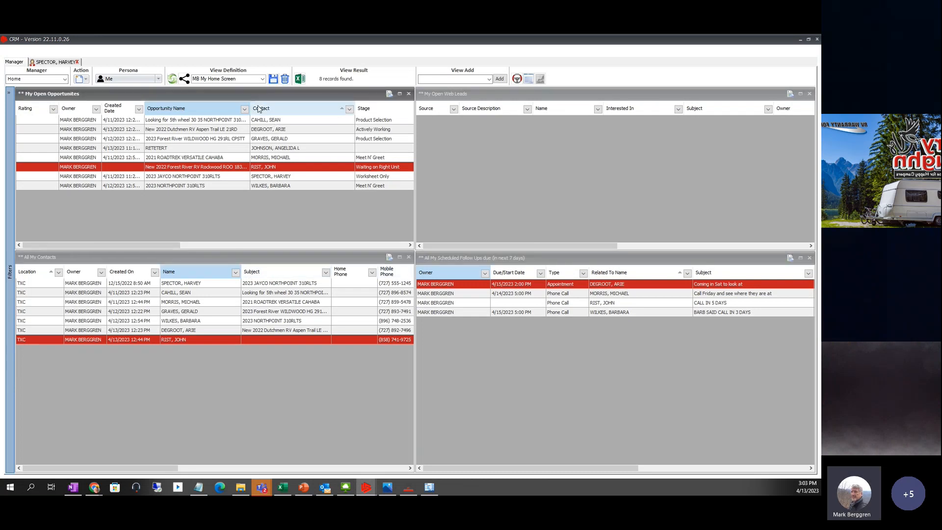
click(62, 65)
click(77, 62)
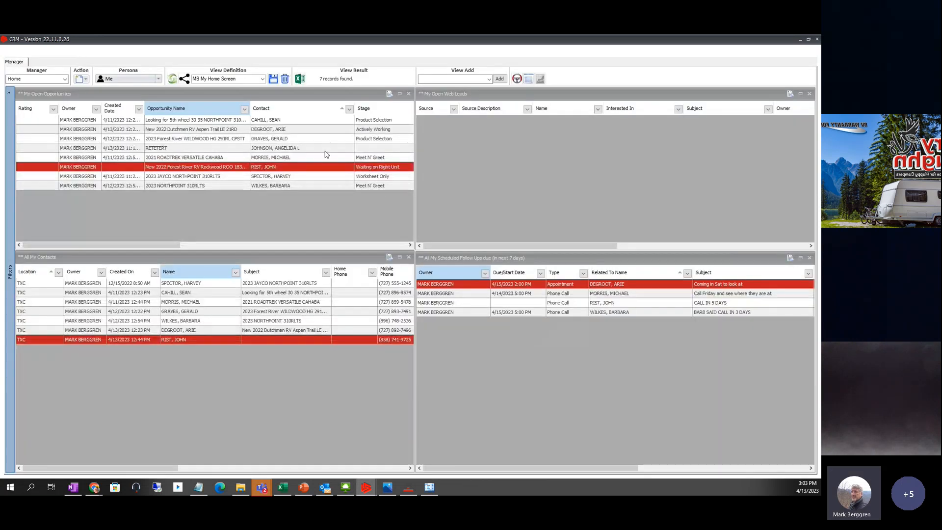